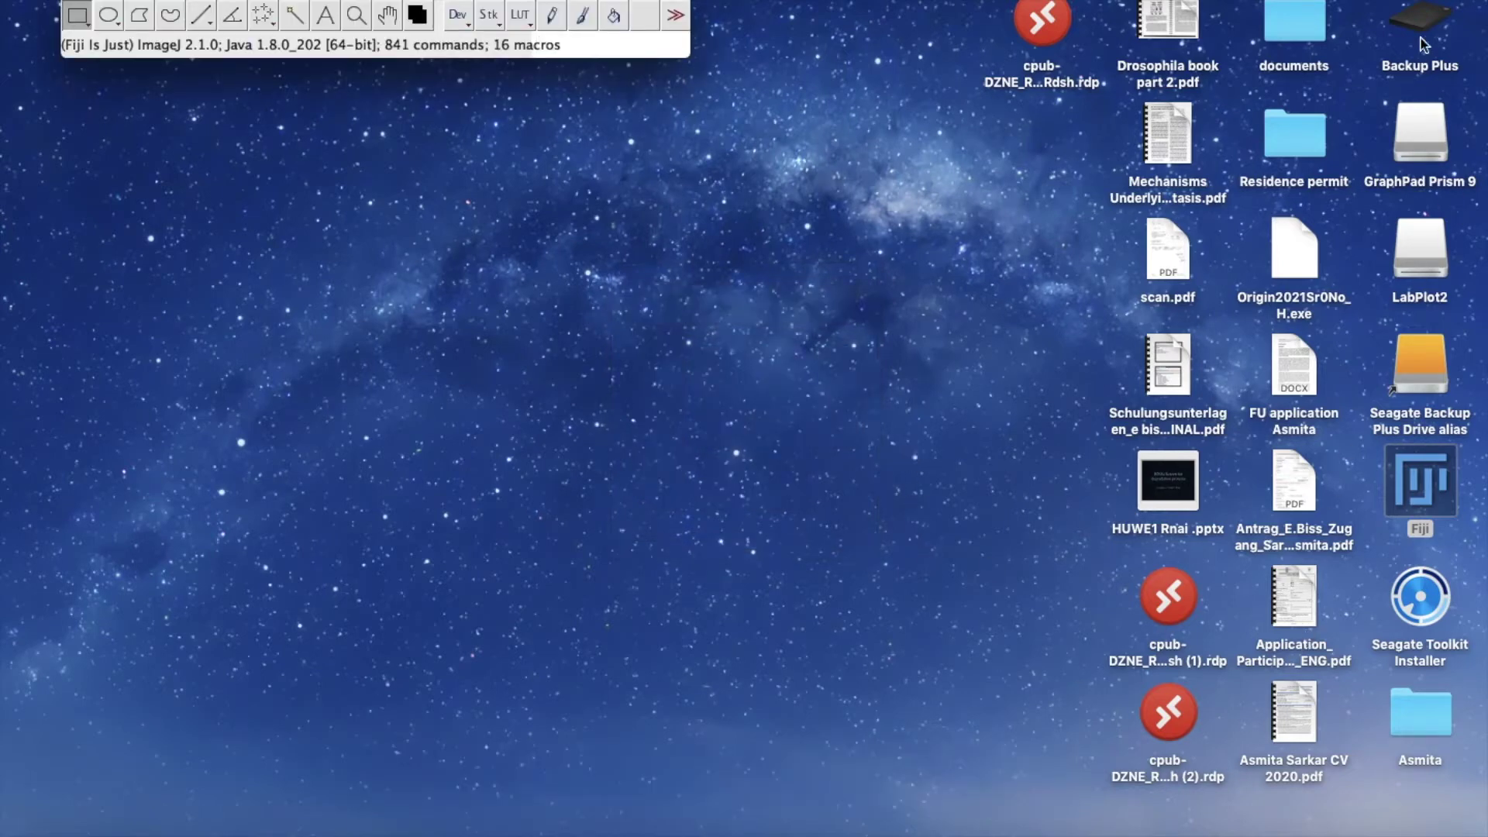
# - Load the 2_4xBRP_nc82 488 .lif file from the MSc class folder on the Backup Plus drive into Fiji
pyautogui.doubleClick(1422, 16)
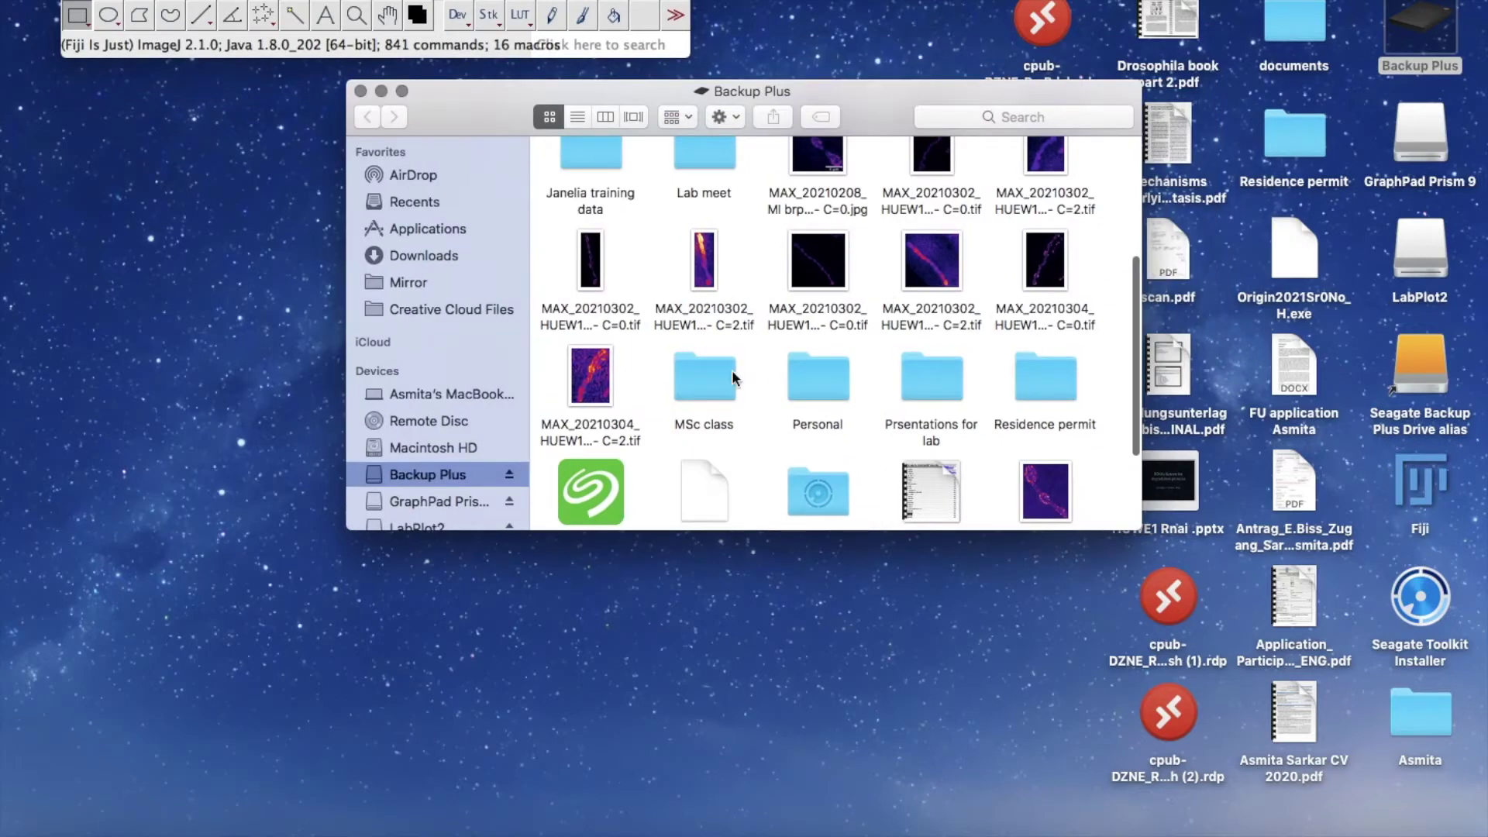
pyautogui.doubleClick(715, 369)
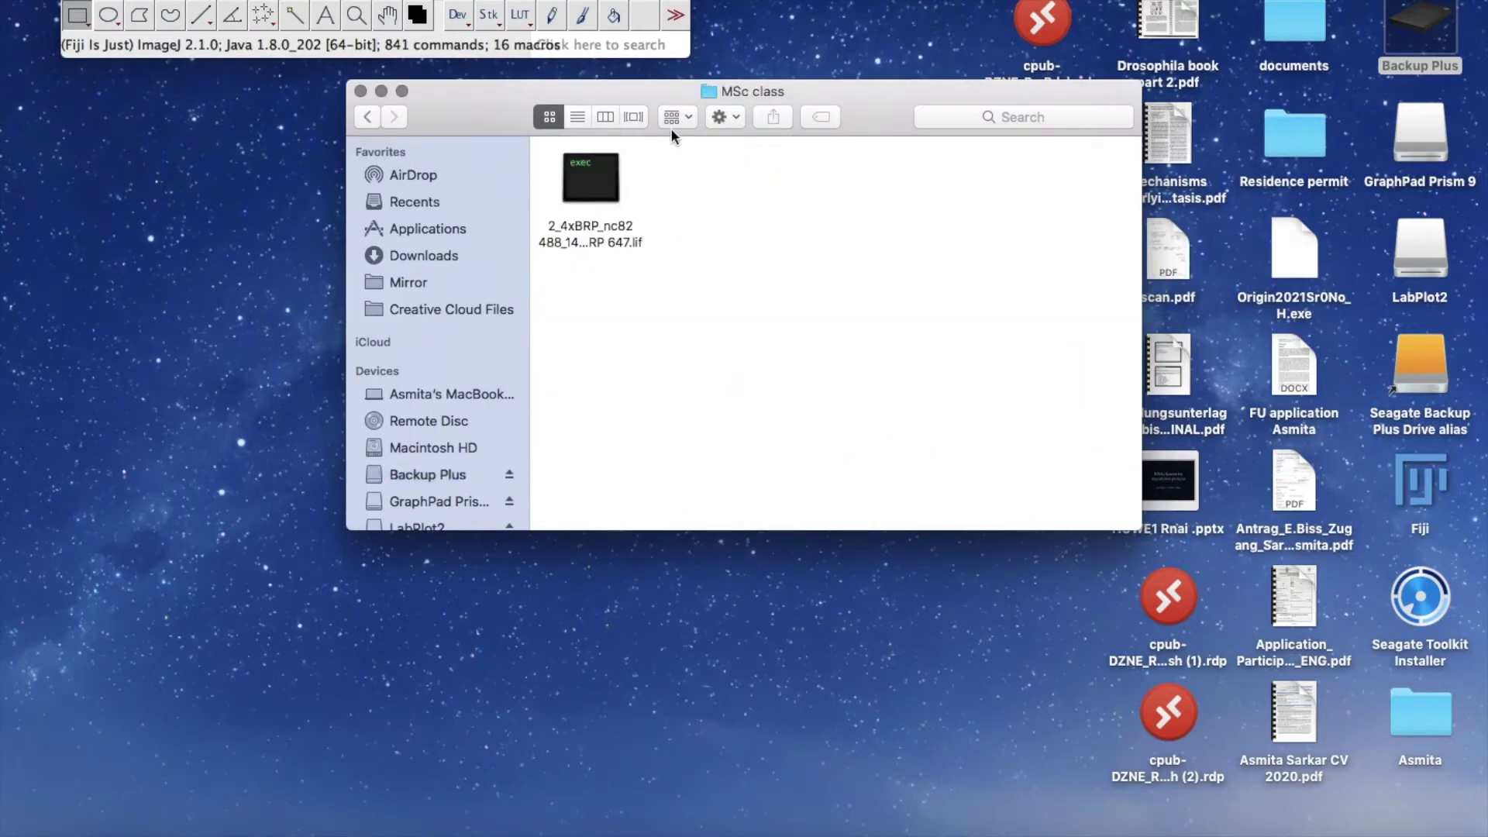
pyautogui.moveTo(670, 93); pyautogui.dragTo(706, 264)
pyautogui.moveTo(637, 375); pyautogui.dragTo(308, 34)
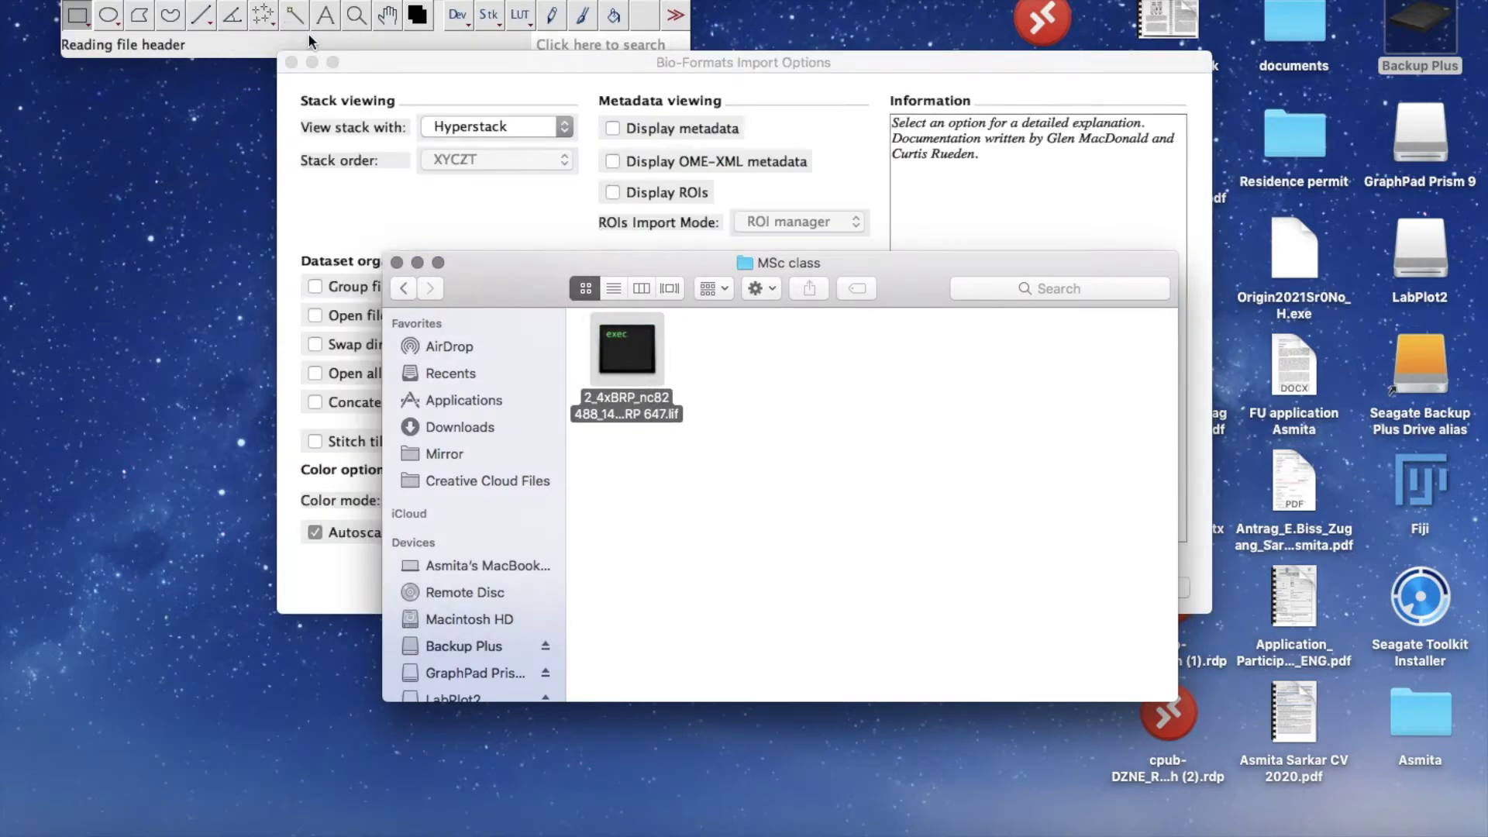
# - Import only Series 1 (2xBRP 1 2L) through Bio-Formats as a Hyperstack with split channels and autoscale
pyautogui.click(636, 64)
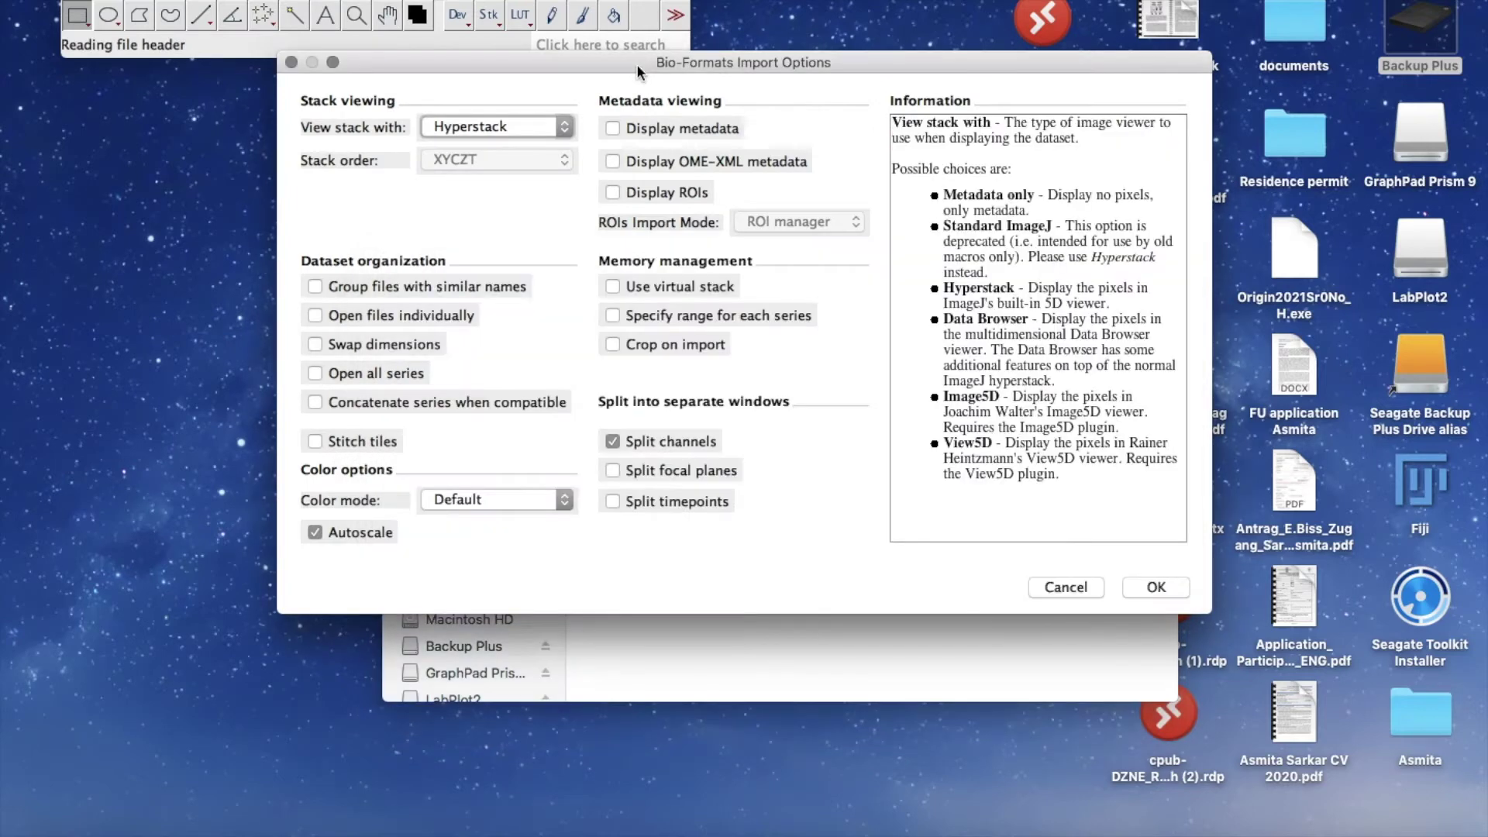
pyautogui.click(559, 131)
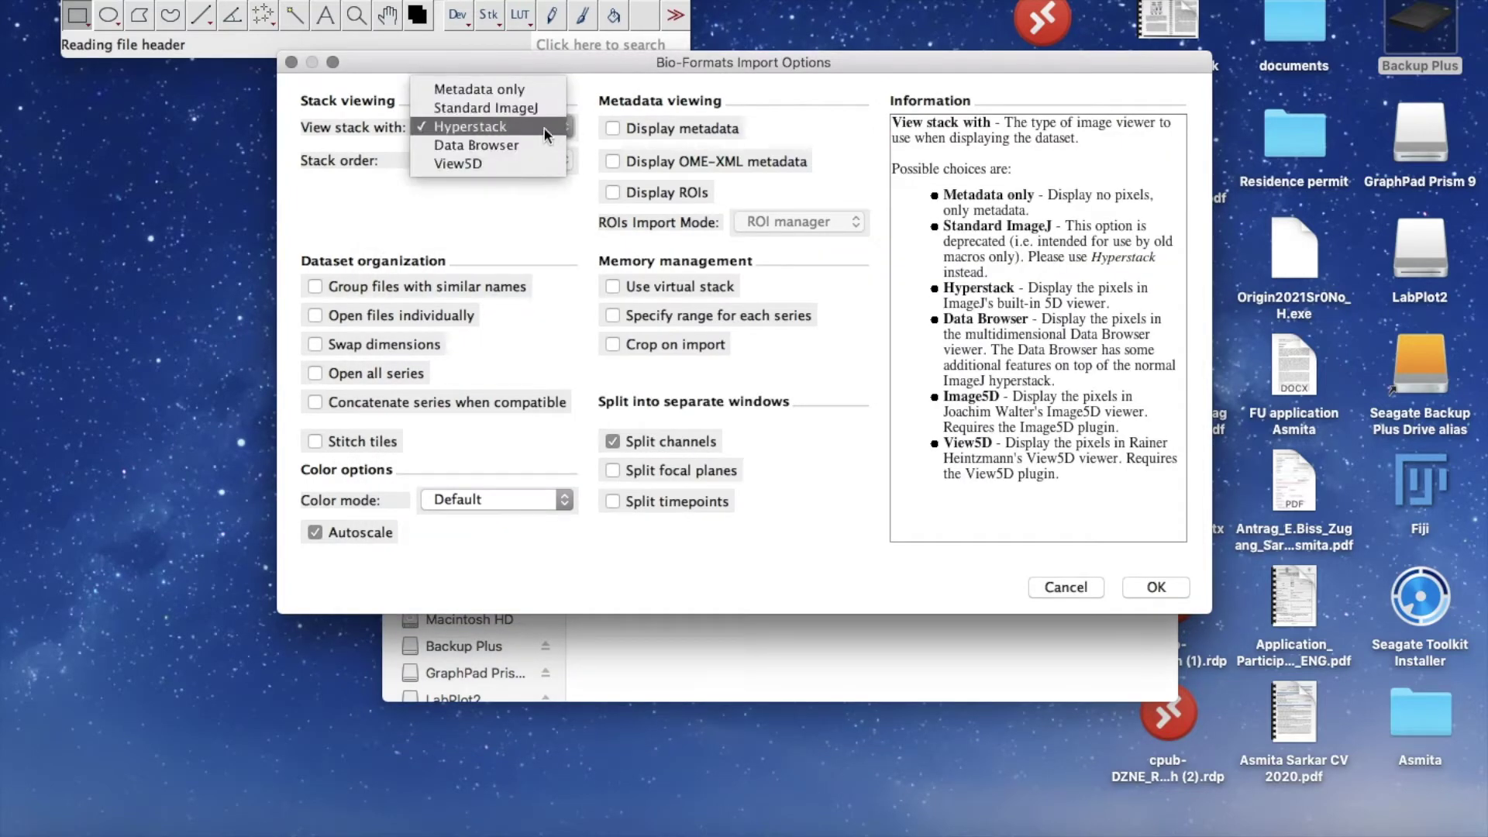
pyautogui.click(545, 129)
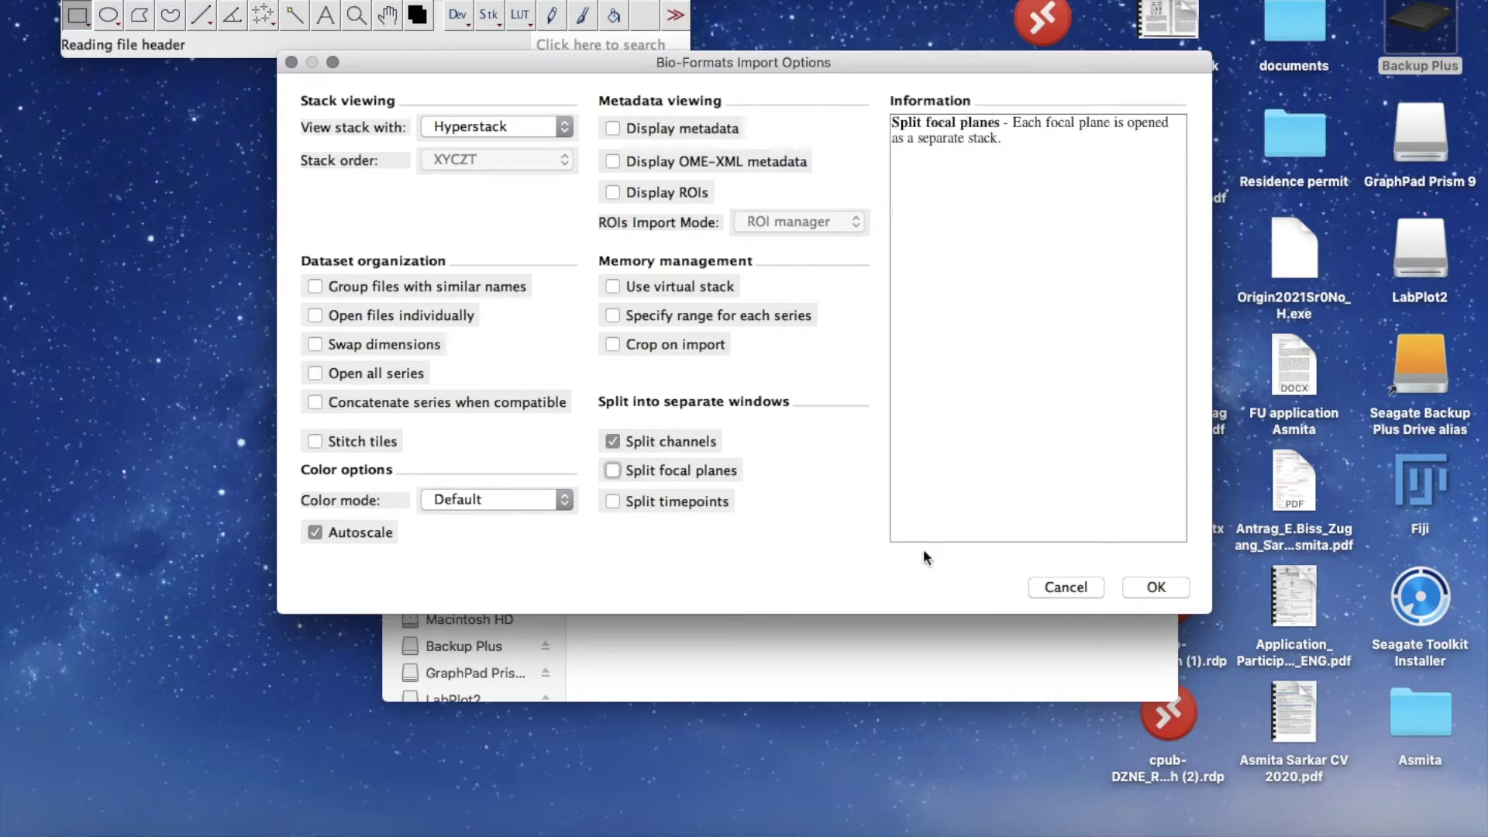
pyautogui.click(1147, 587)
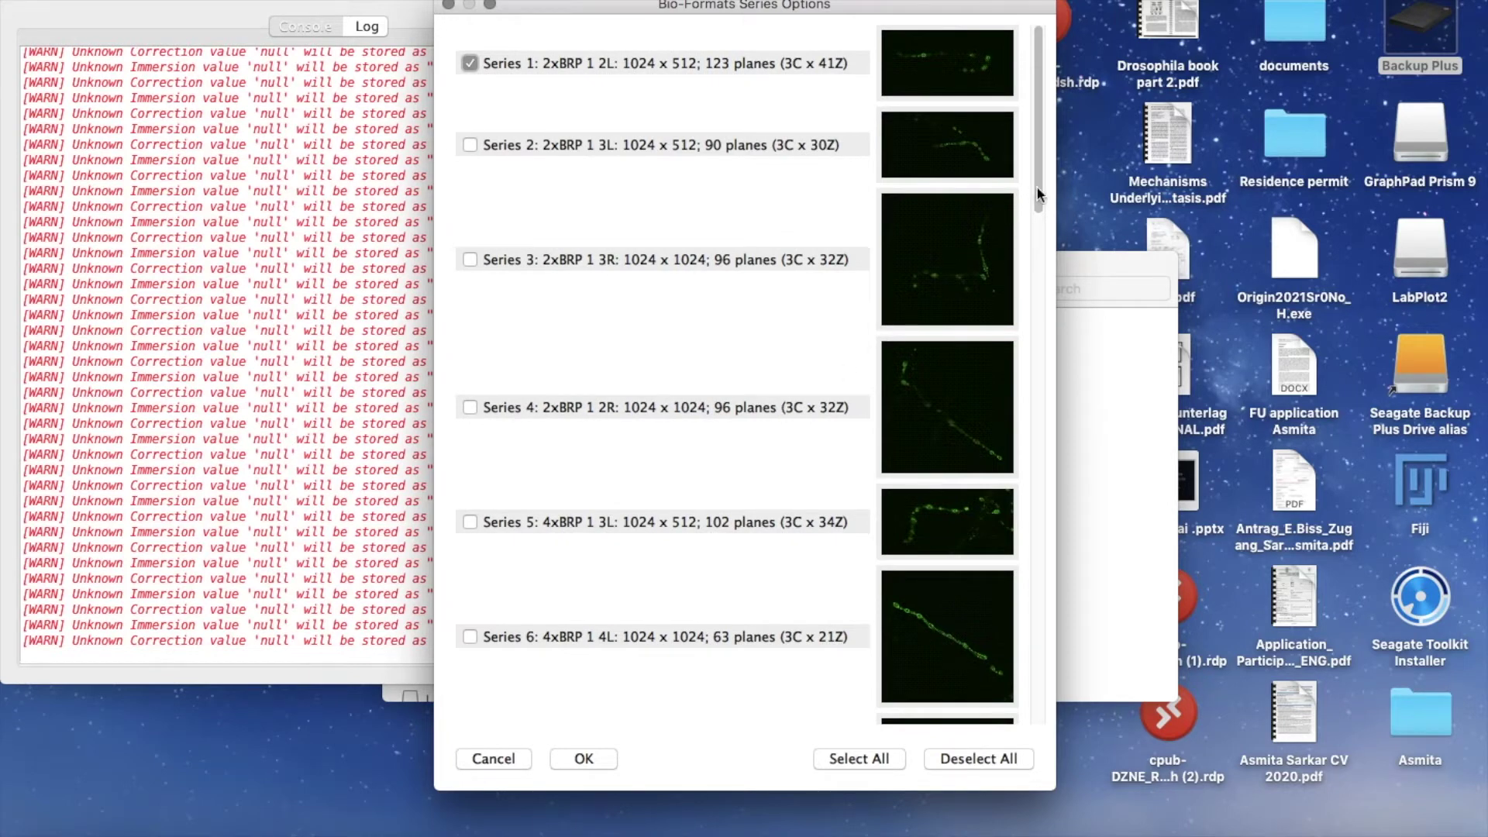
pyautogui.moveTo(1040, 188)
pyautogui.mouseDown()
pyautogui.moveTo(1040, 341)
pyautogui.moveTo(1039, 167)
pyautogui.mouseUp()
pyautogui.click(587, 758)
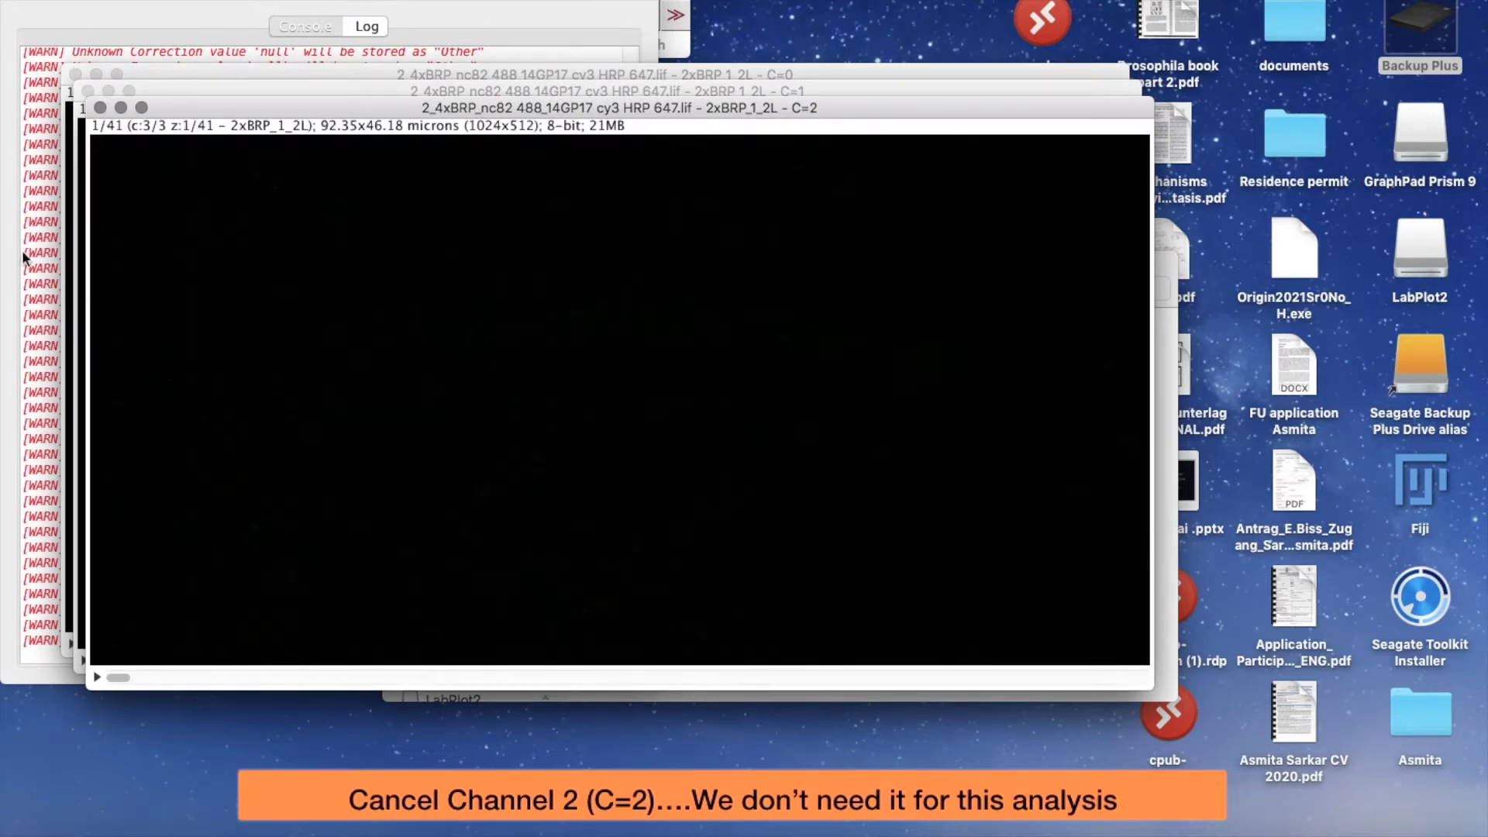
# - Close the unneeded C=2 channel image and bring the C=1 stack to slice 16
pyautogui.click(14, 2)
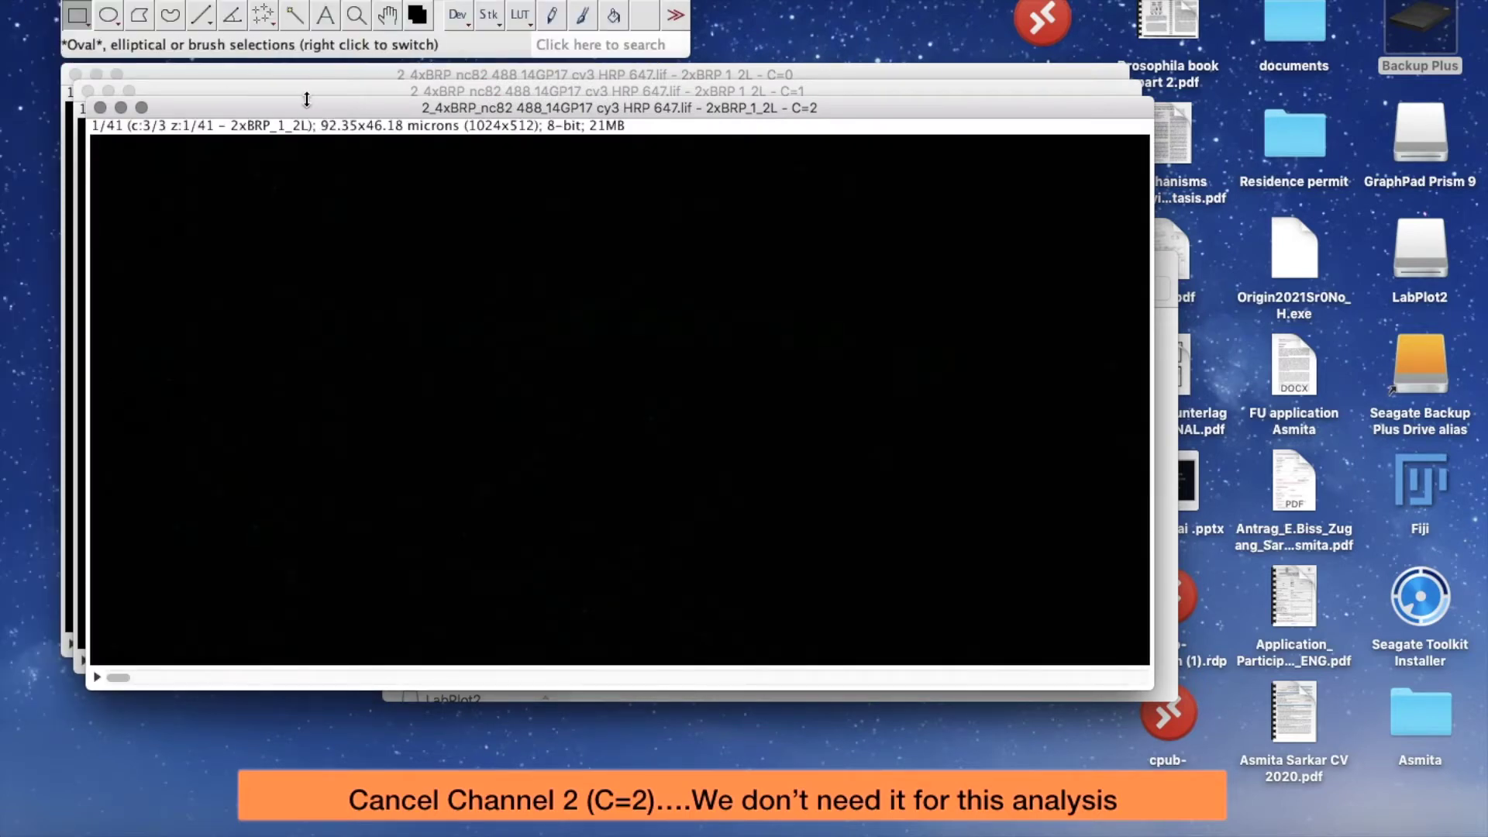
pyautogui.moveTo(336, 110); pyautogui.dragTo(519, 169)
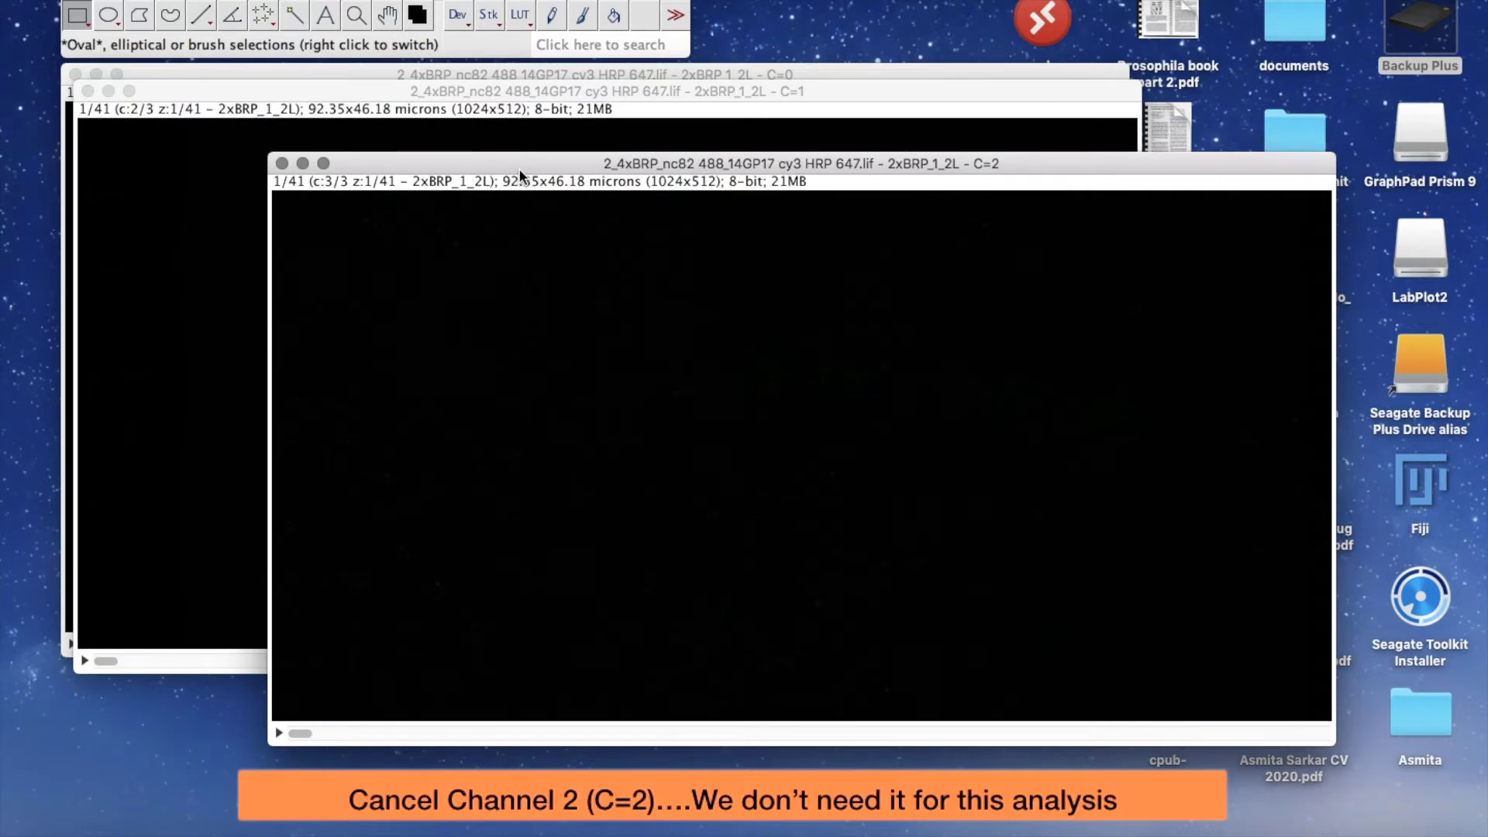
pyautogui.click(282, 164)
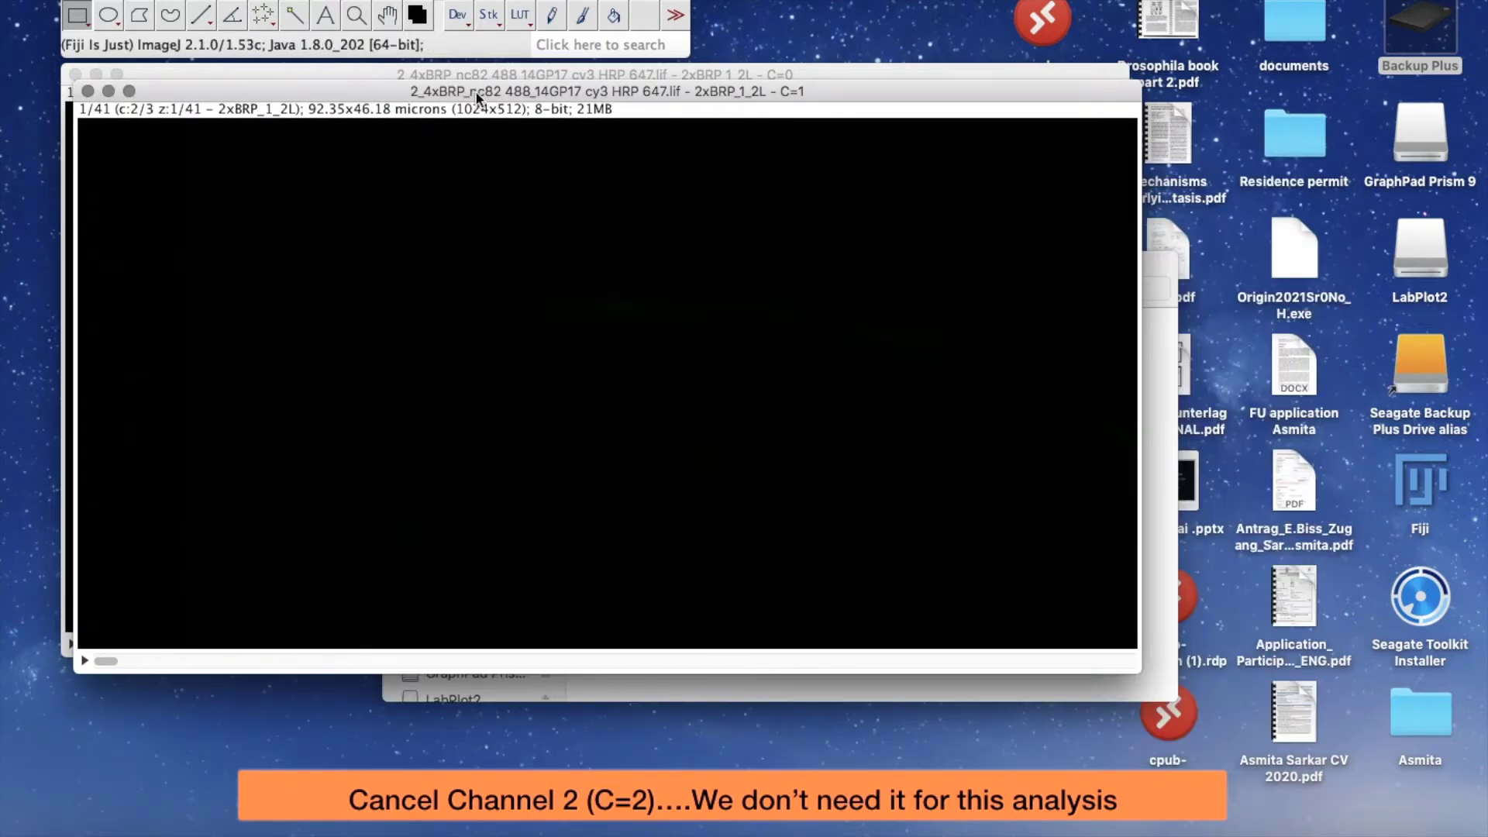
pyautogui.moveTo(486, 89); pyautogui.dragTo(629, 180)
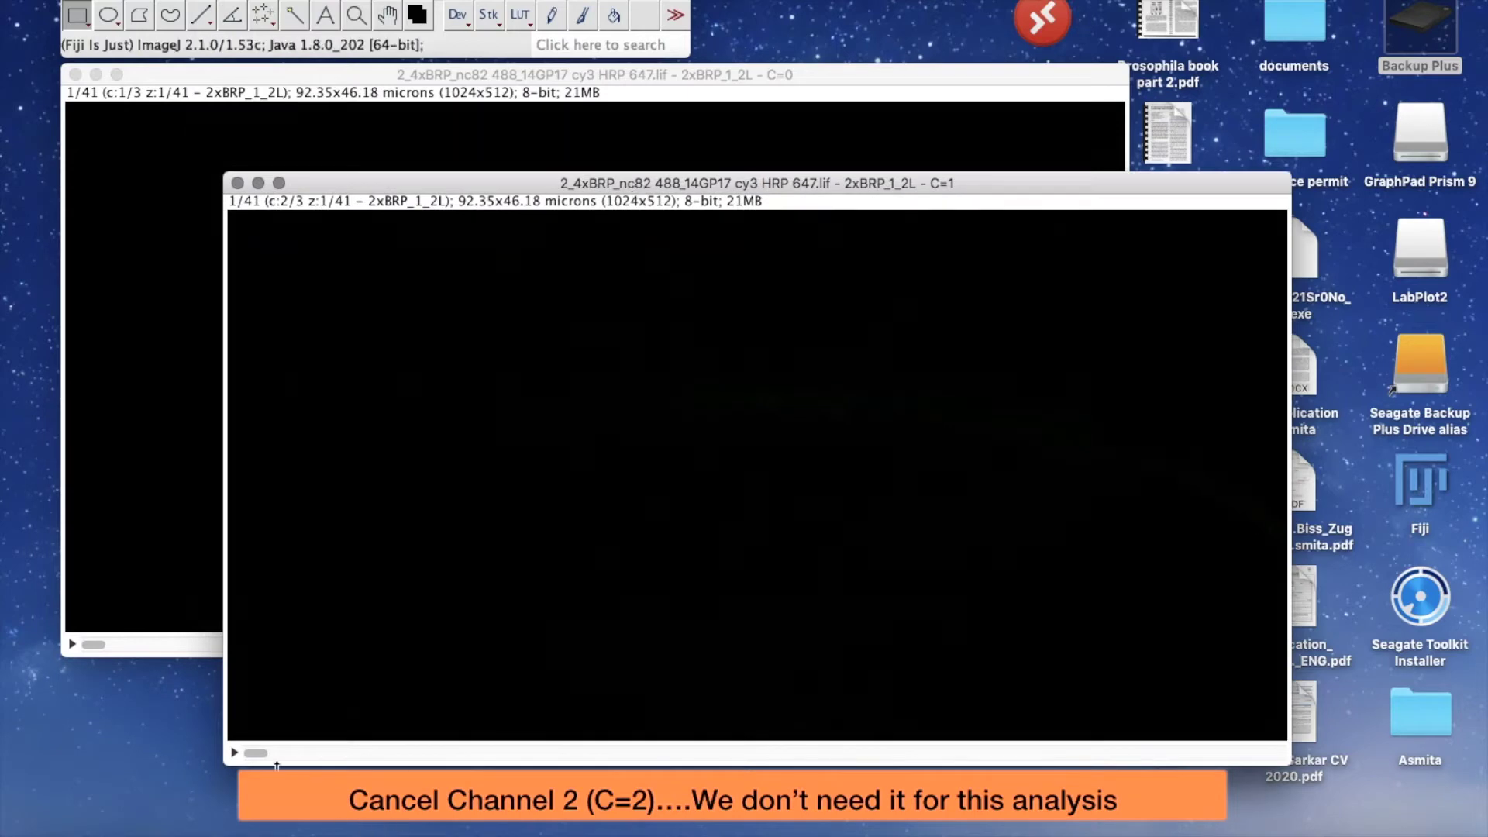
pyautogui.moveTo(256, 754); pyautogui.dragTo(645, 753)
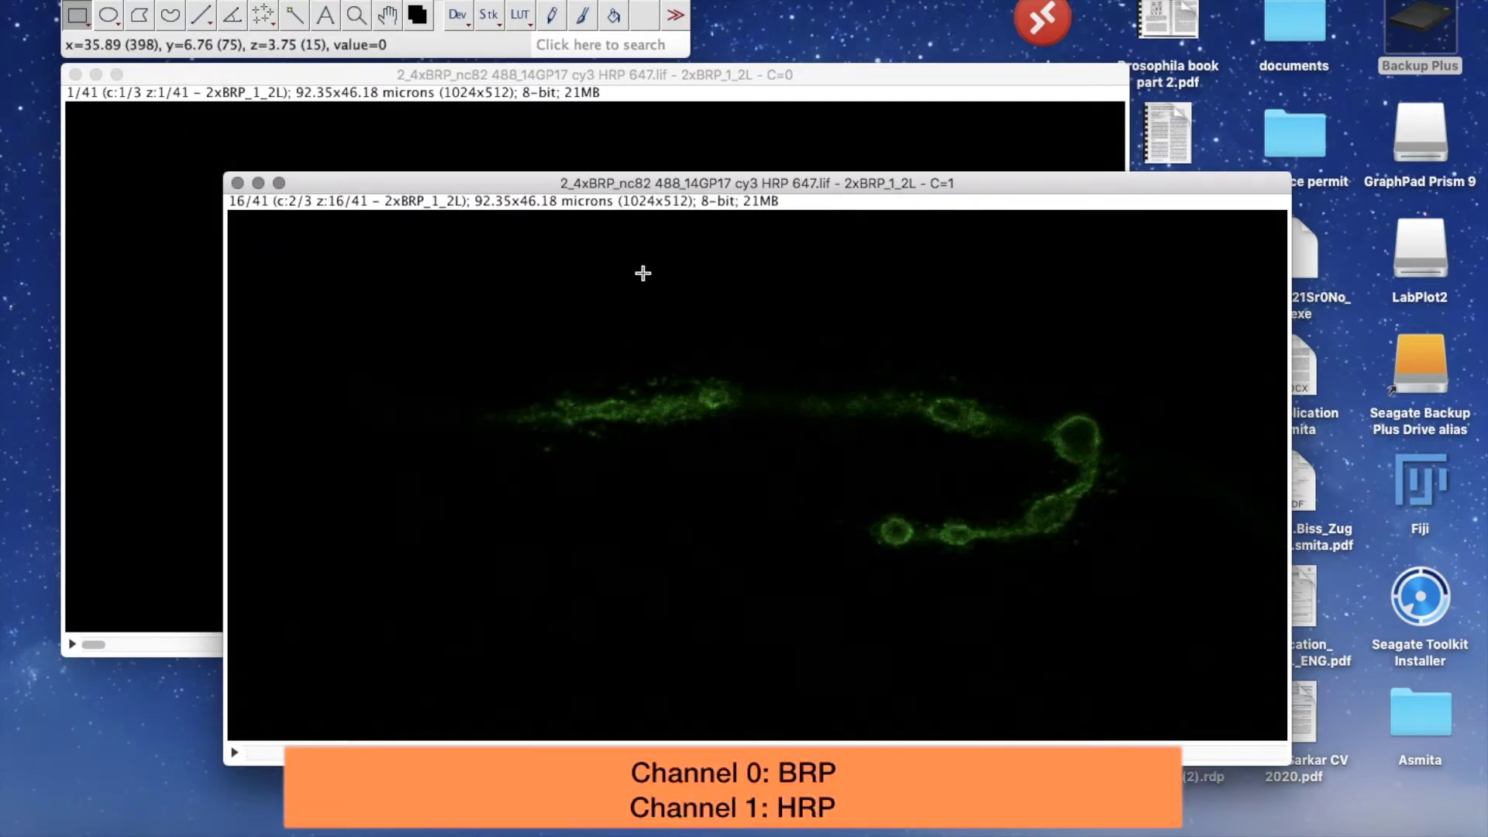
pyautogui.click(490, 15)
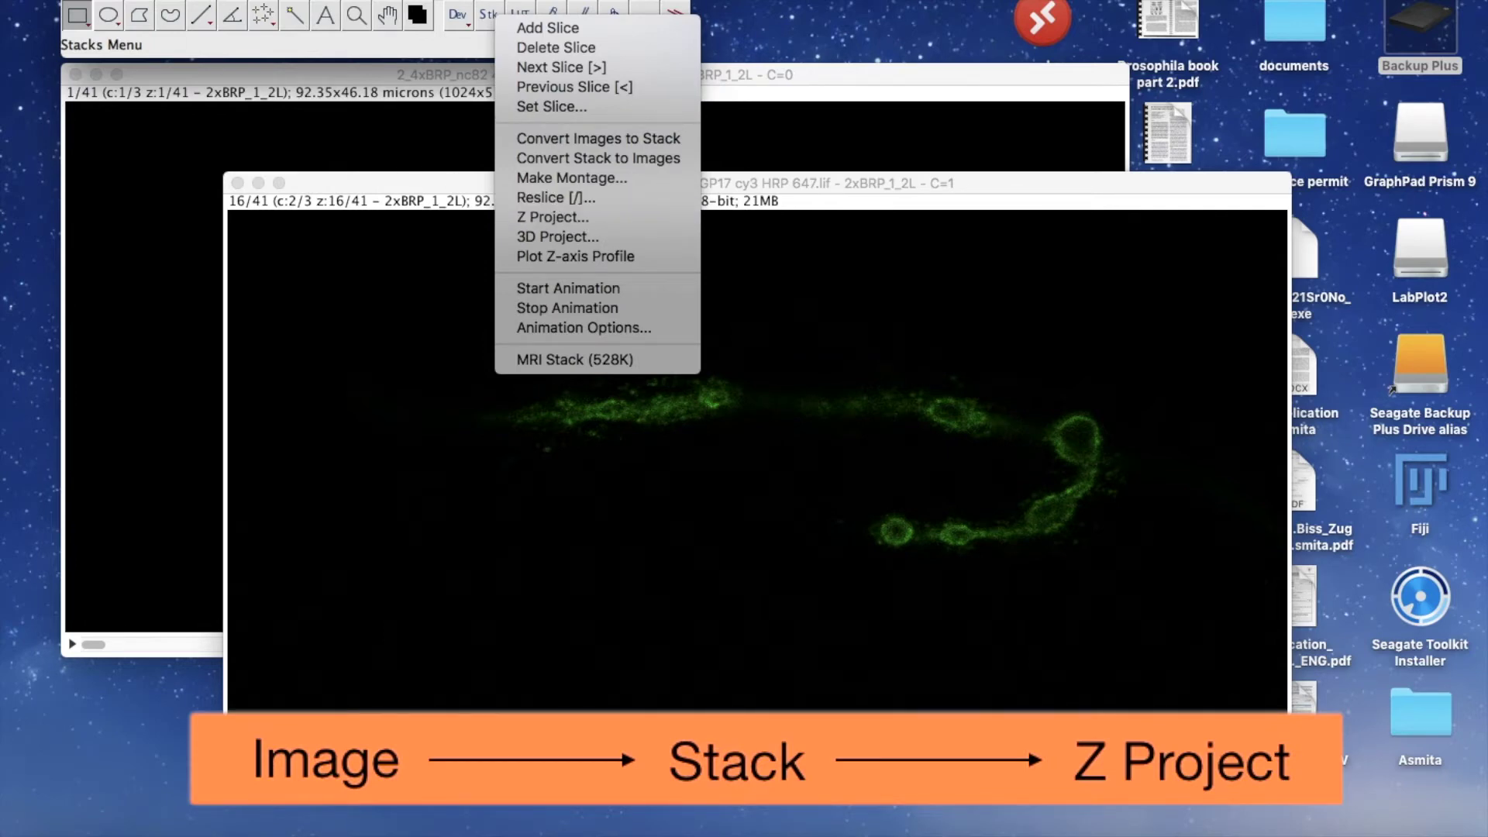
pyautogui.click(248, 45)
pyautogui.click(194, 2)
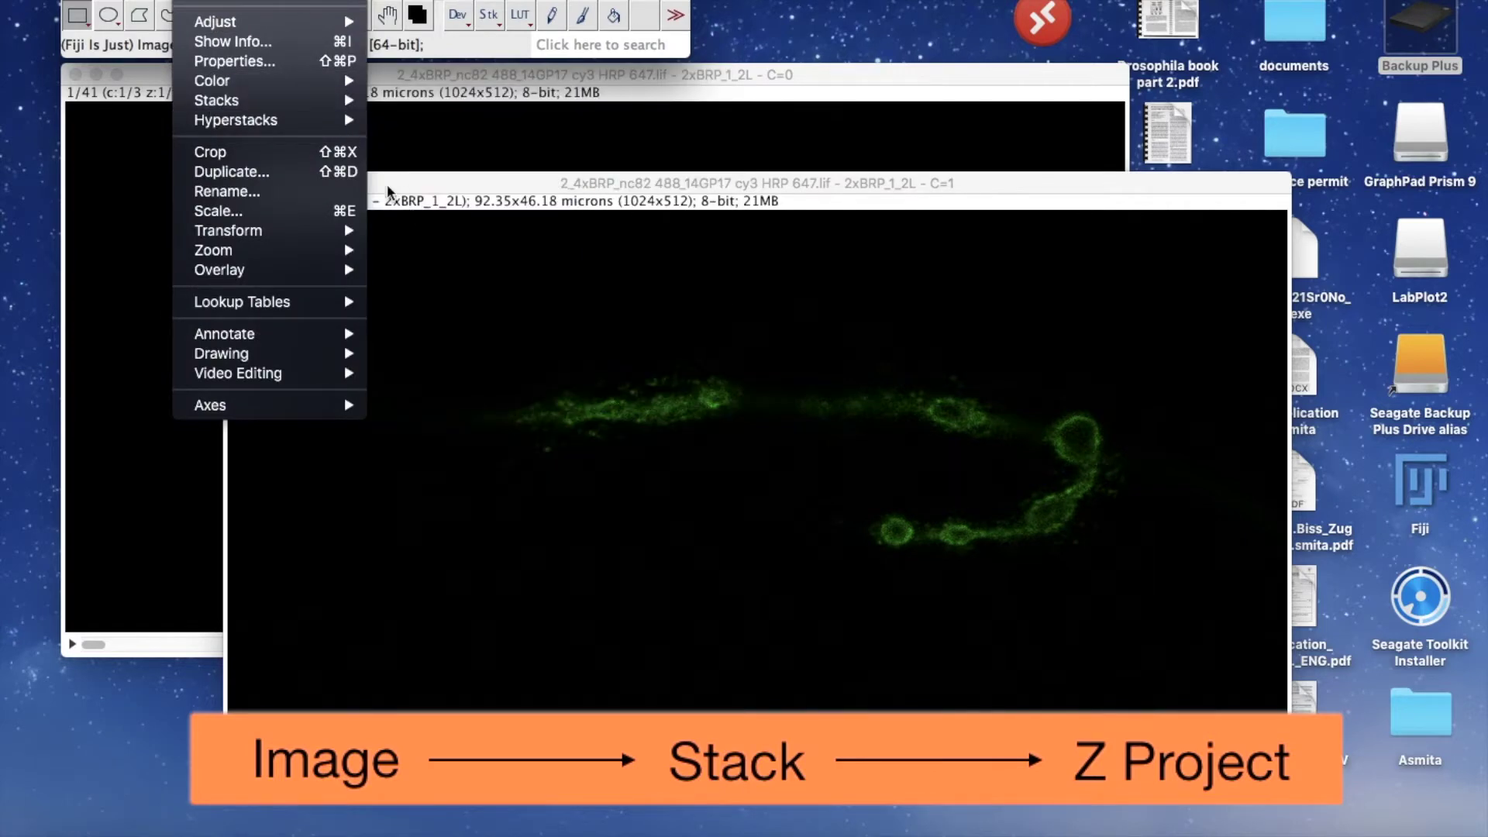
pyautogui.moveTo(349, 102)
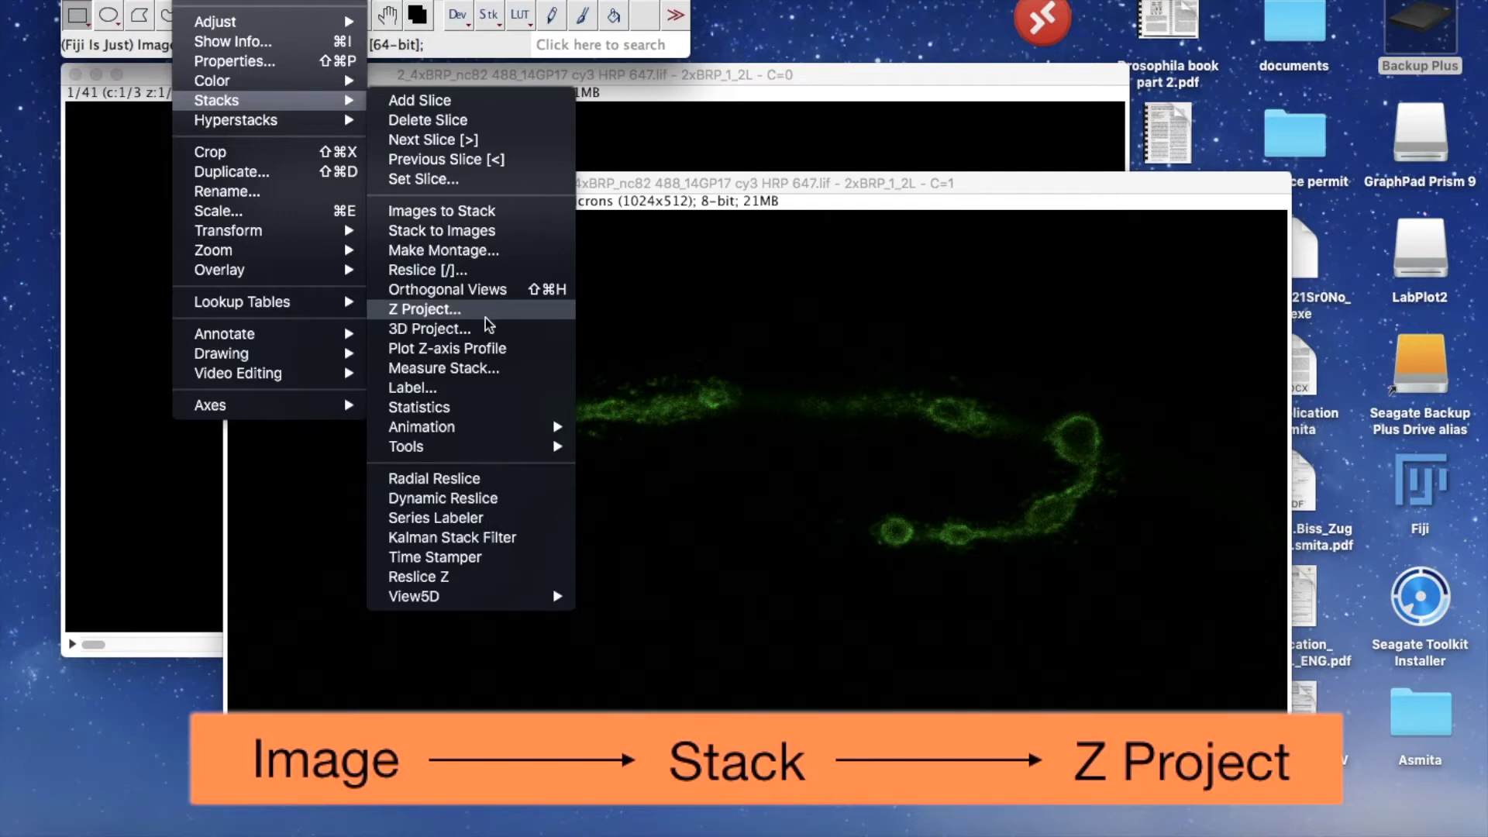
pyautogui.click(930, 151)
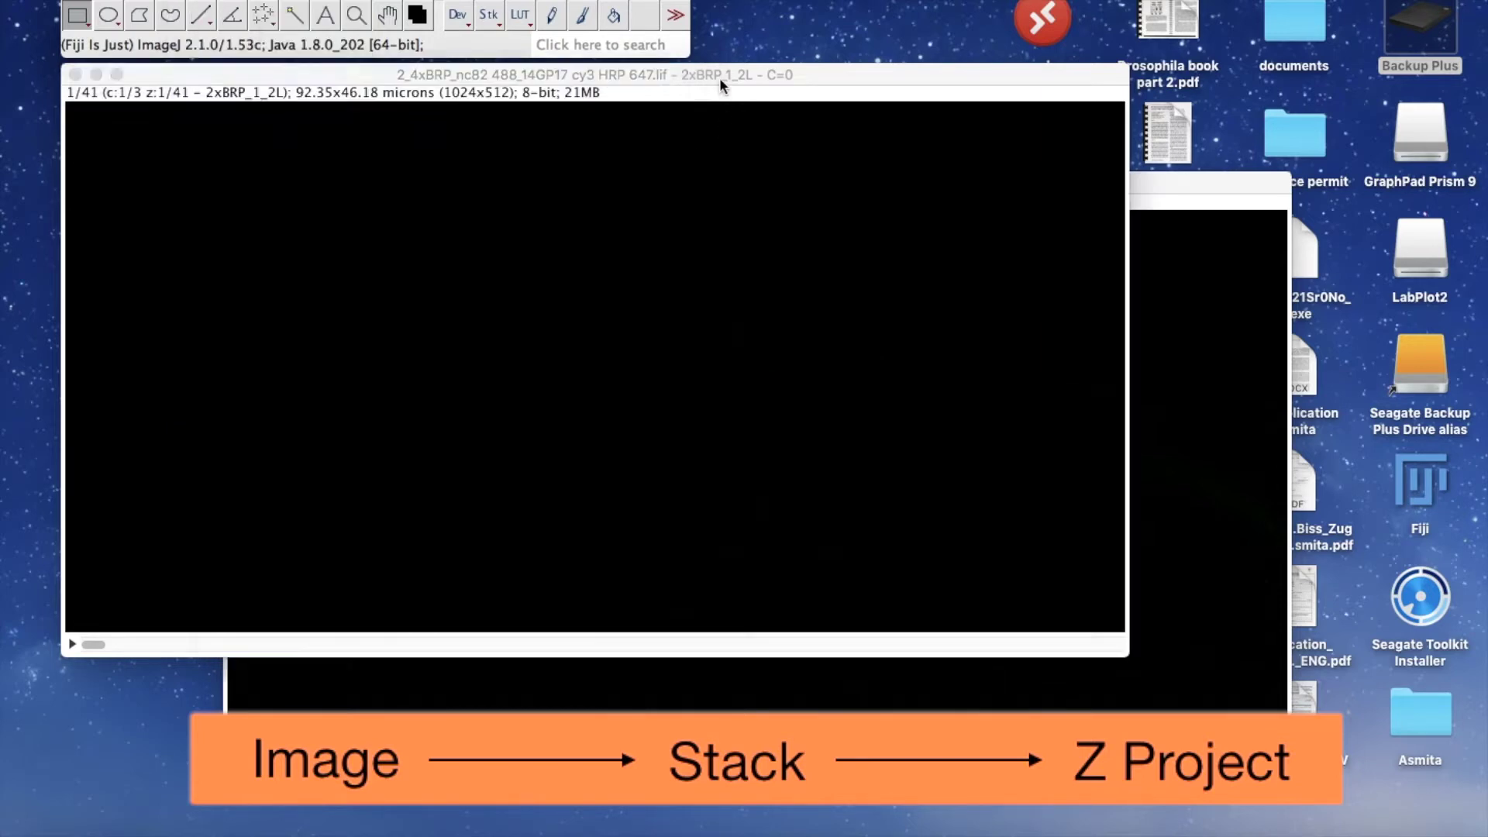
pyautogui.click(1155, 204)
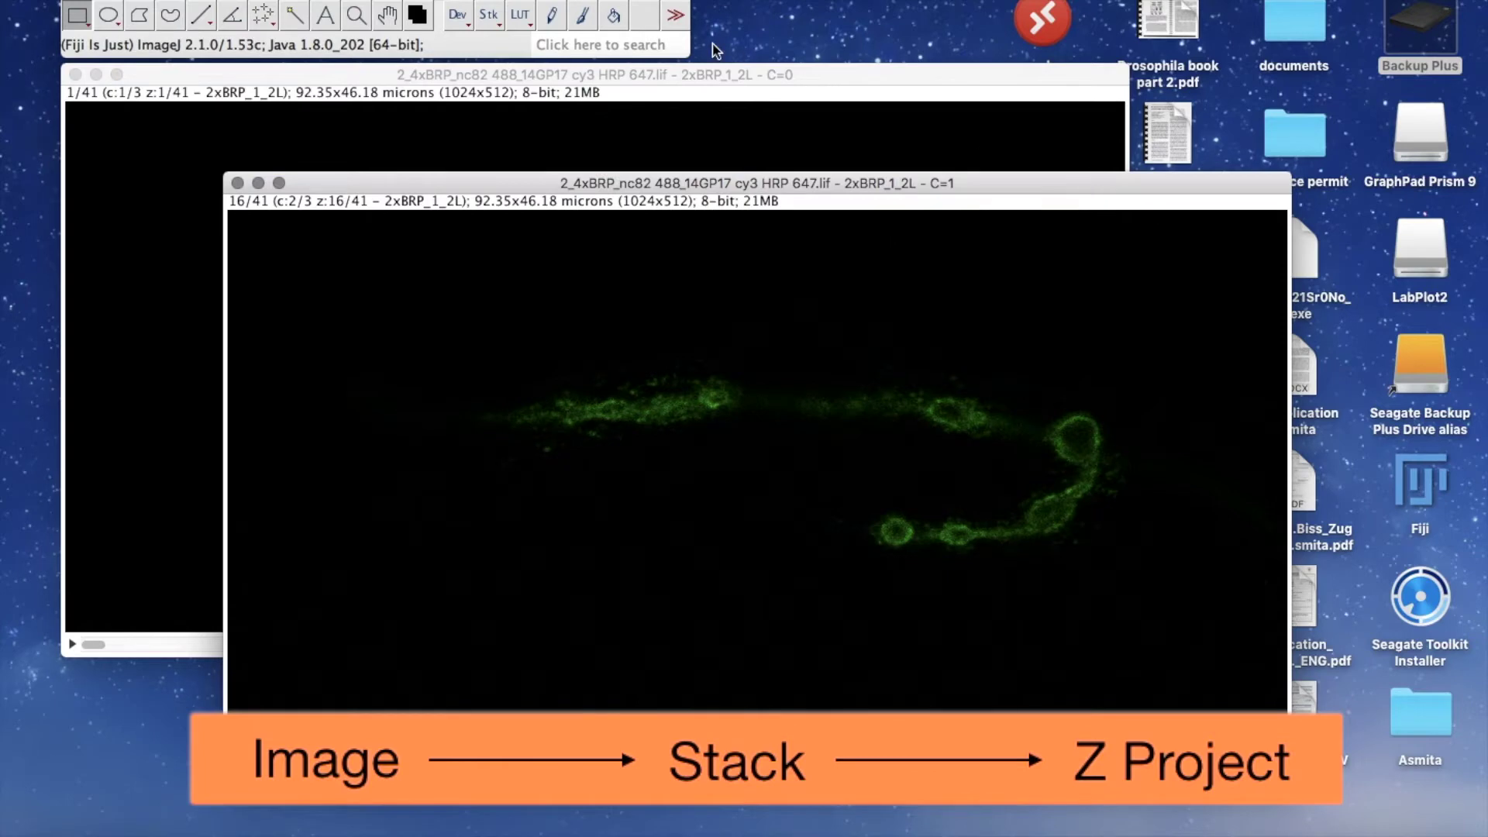
# - Create a Max Intensity Z projection of the C=1 stack from slice 1 to 41 and move it clear of the stacks
pyautogui.click(490, 14)
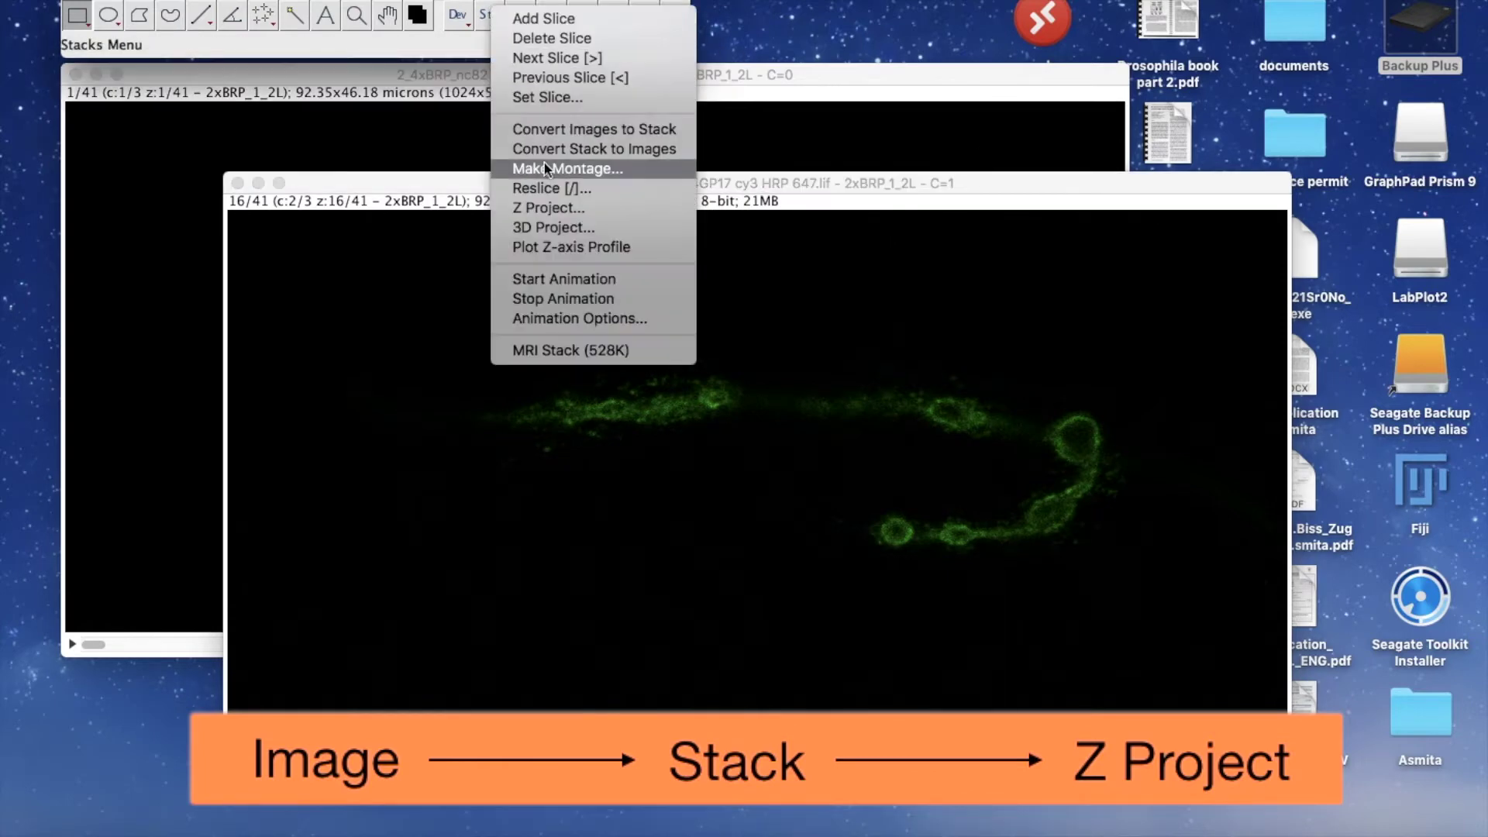
pyautogui.click(554, 209)
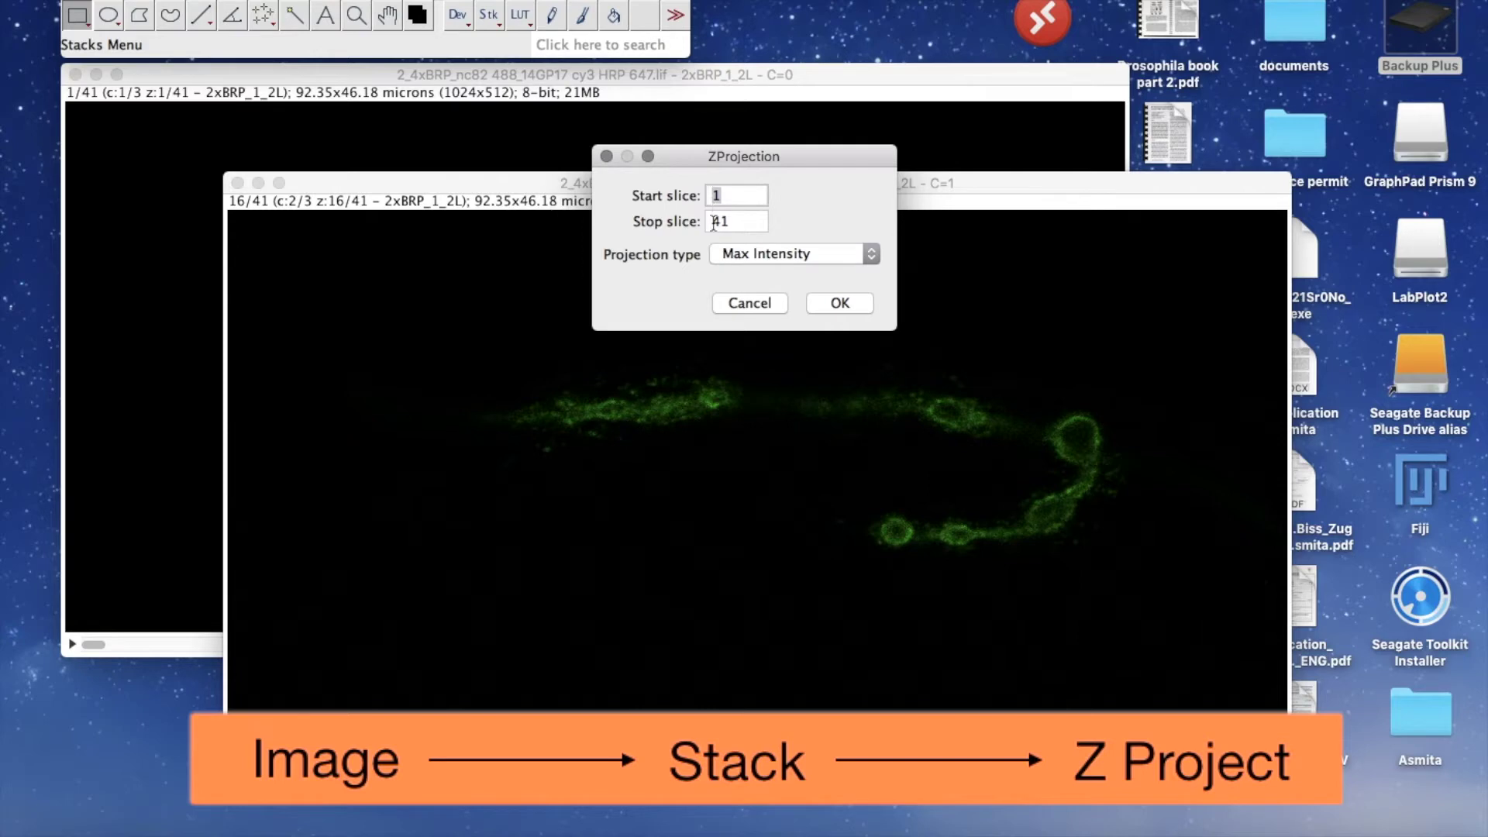
pyautogui.click(761, 256)
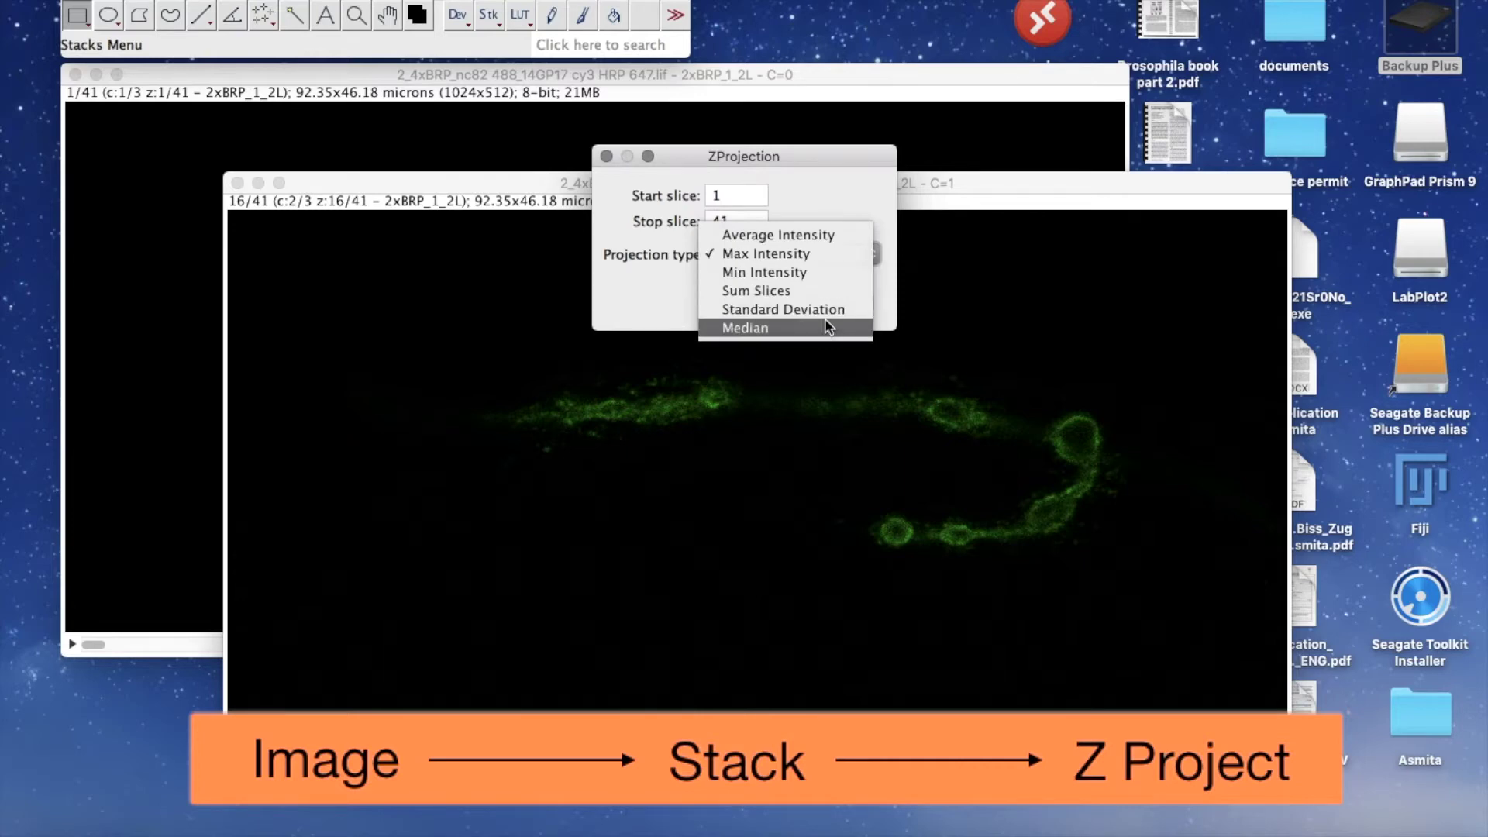
pyautogui.click(820, 254)
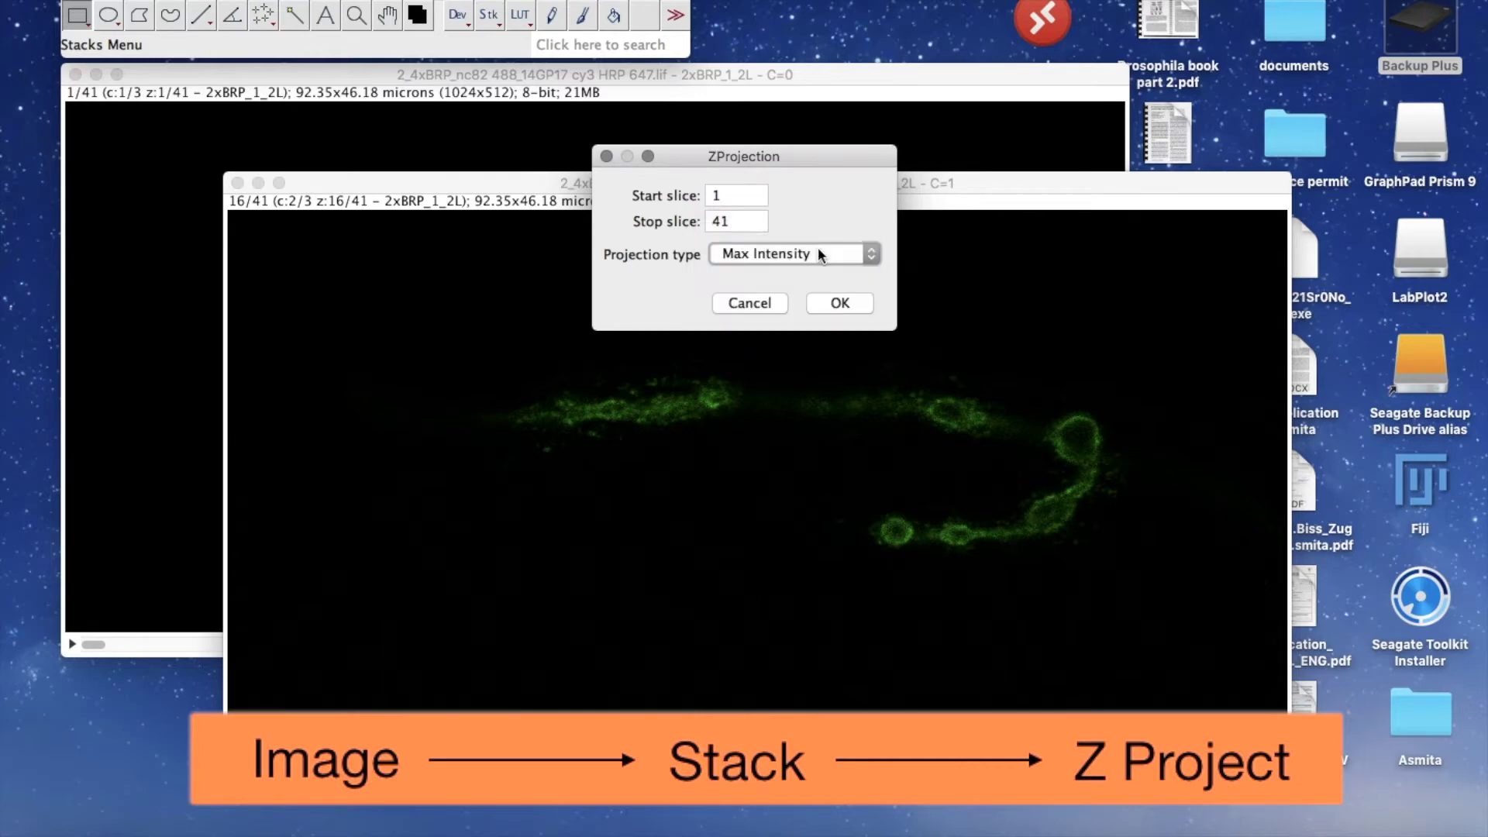
pyautogui.click(845, 308)
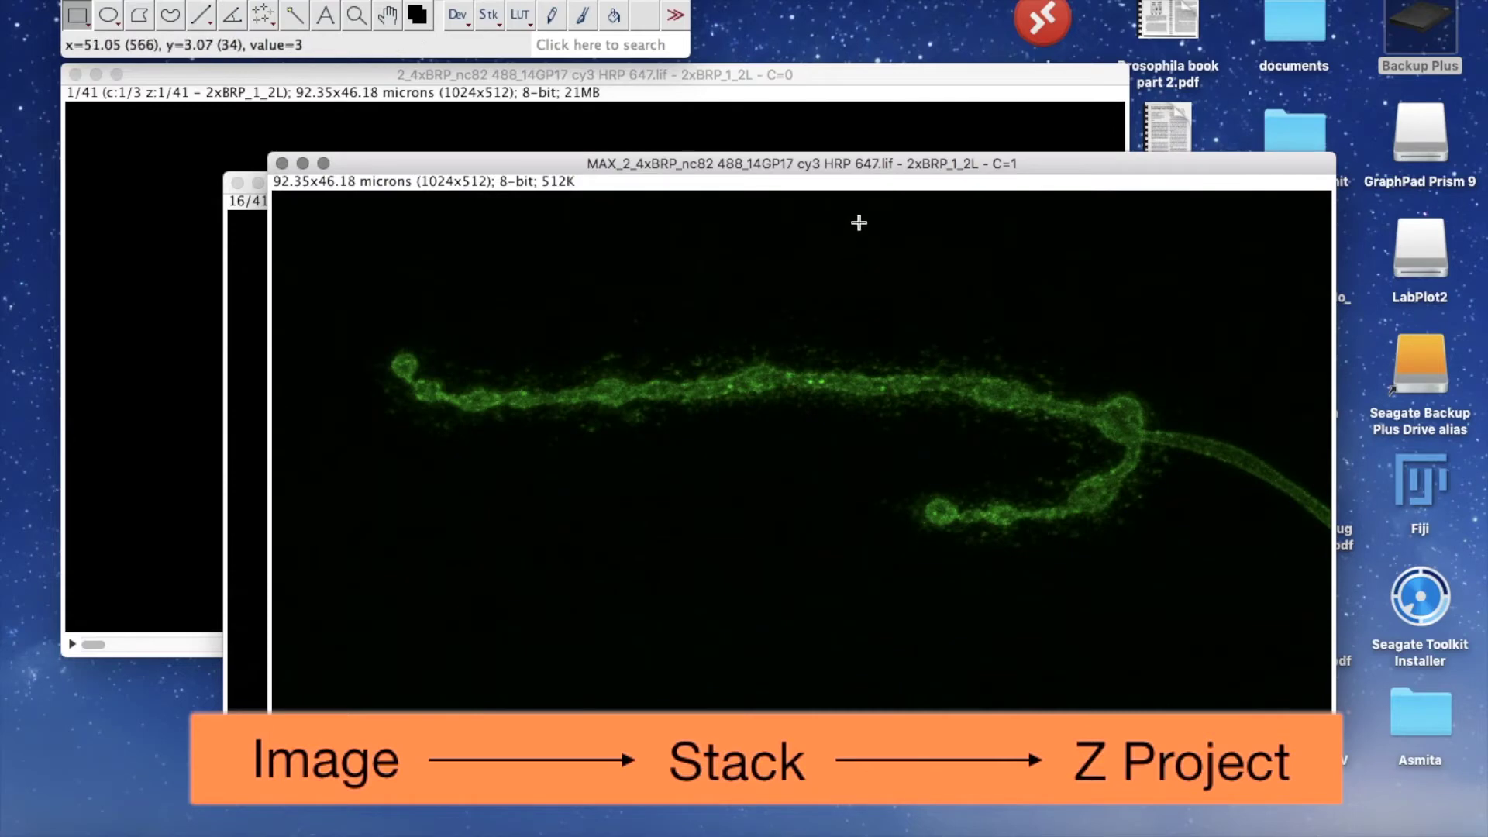
pyautogui.moveTo(896, 165); pyautogui.dragTo(919, 319)
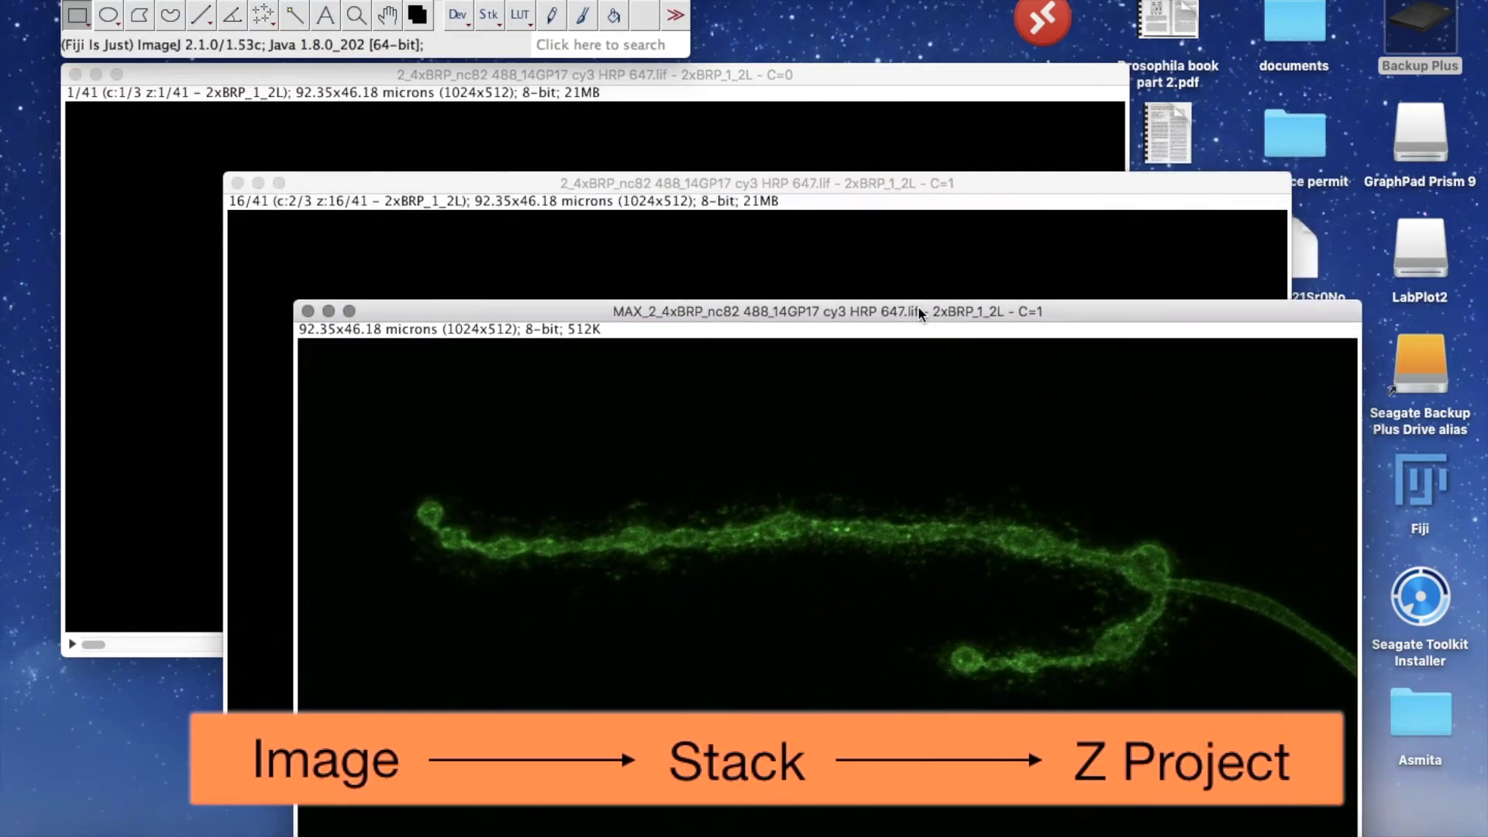
# - Create a Max Intensity Z projection of the C=0 stack and move it away from the C=1 projection
pyautogui.click(864, 126)
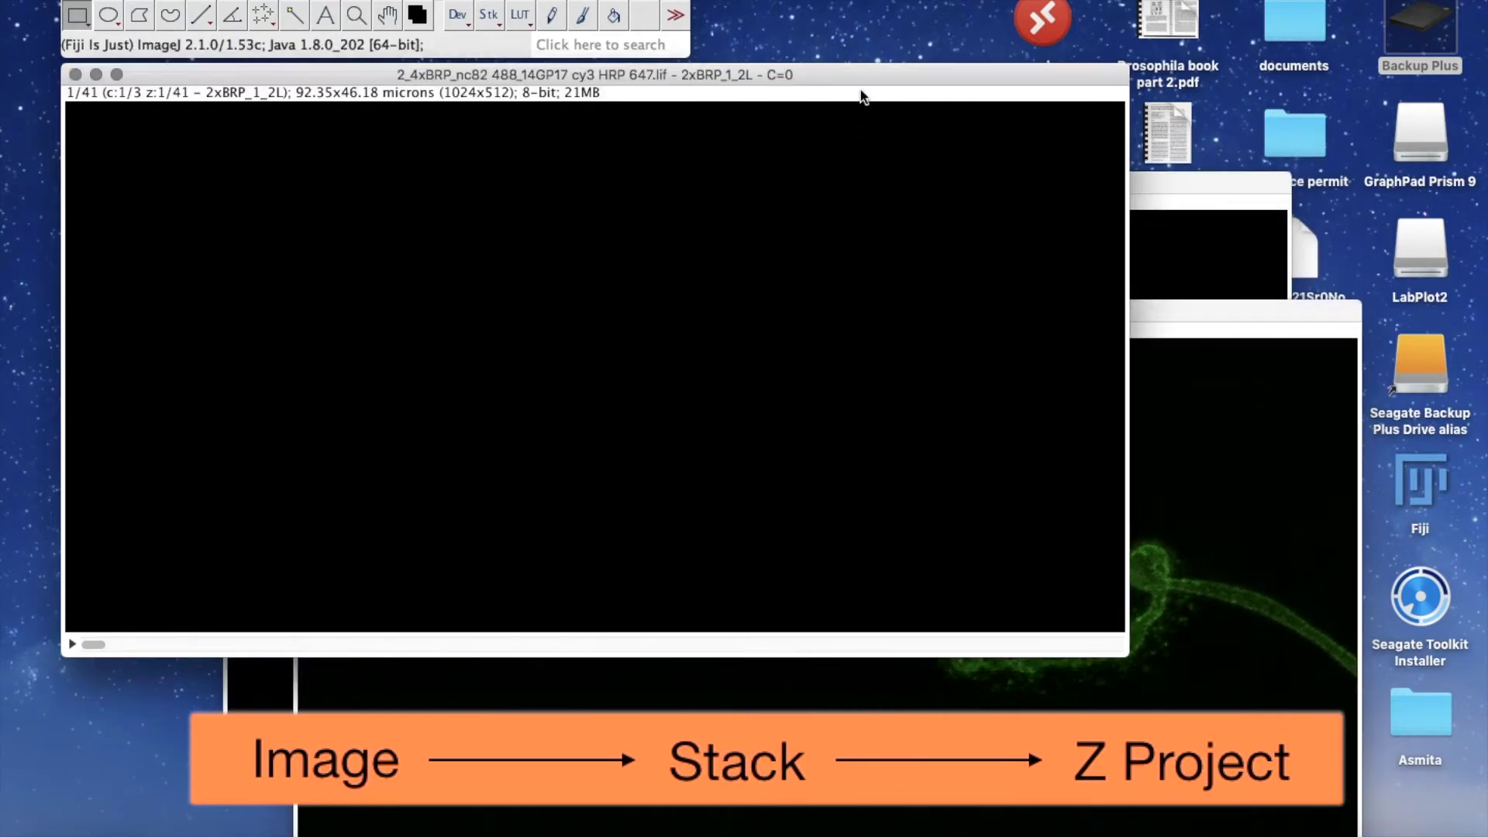
pyautogui.click(488, 14)
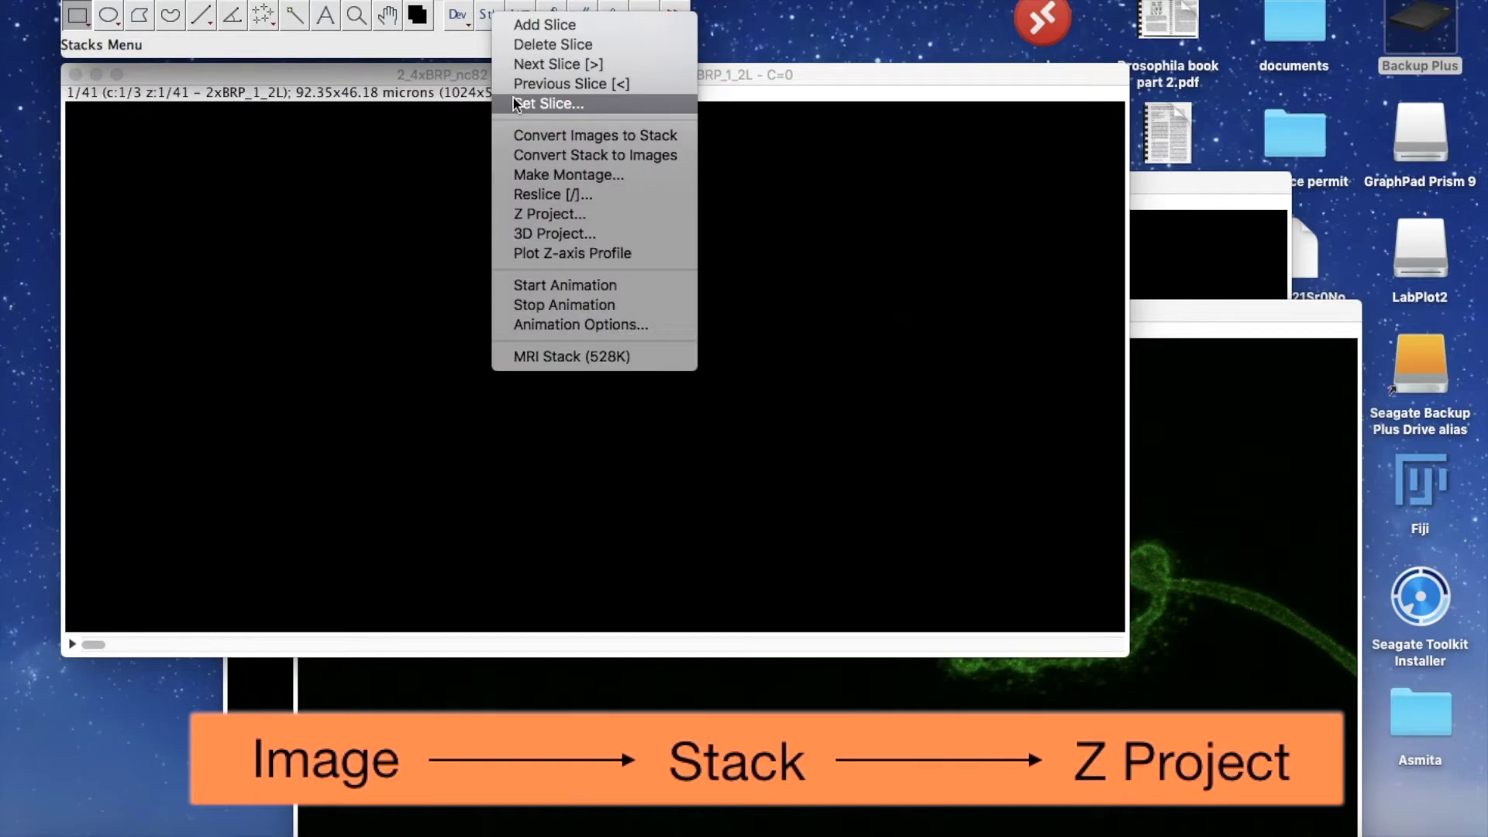
pyautogui.click(533, 216)
pyautogui.click(811, 305)
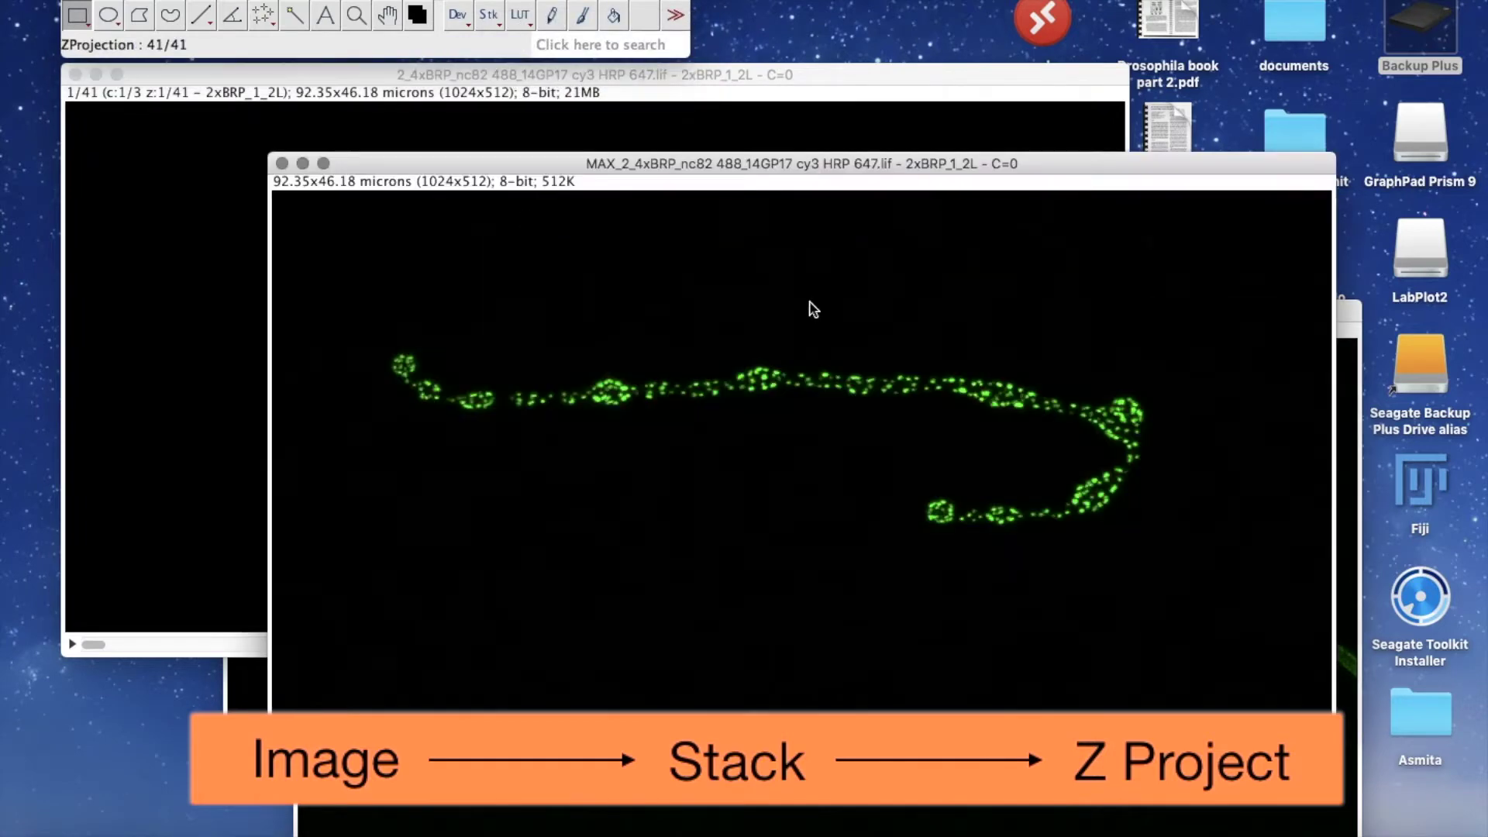
pyautogui.moveTo(907, 165); pyautogui.dragTo(642, 78)
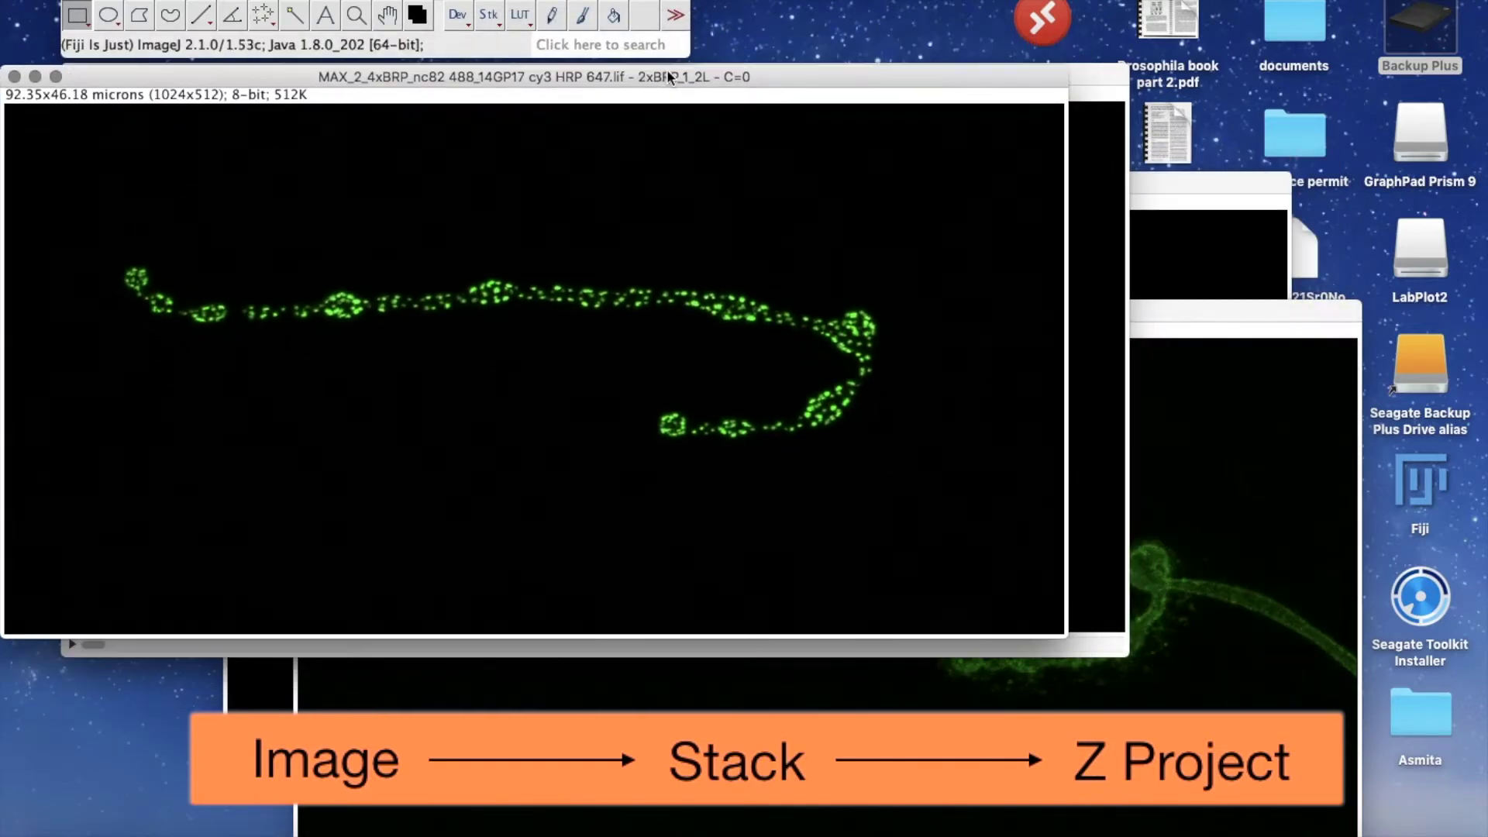
# - Apply the Fire lookup table to both the C=1 and C=0 maximum projections
pyautogui.click(1204, 327)
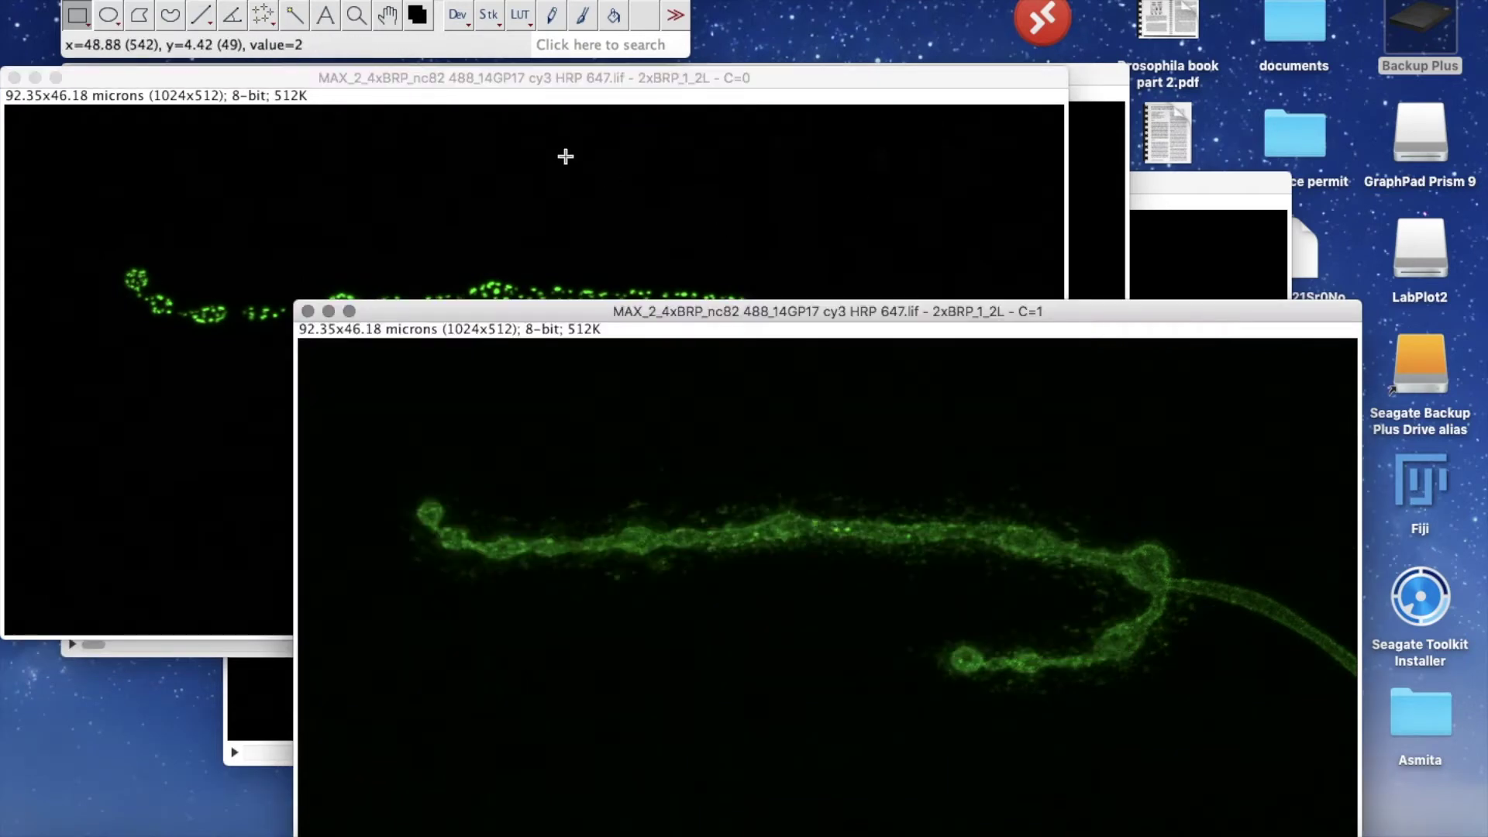
pyautogui.click(524, 25)
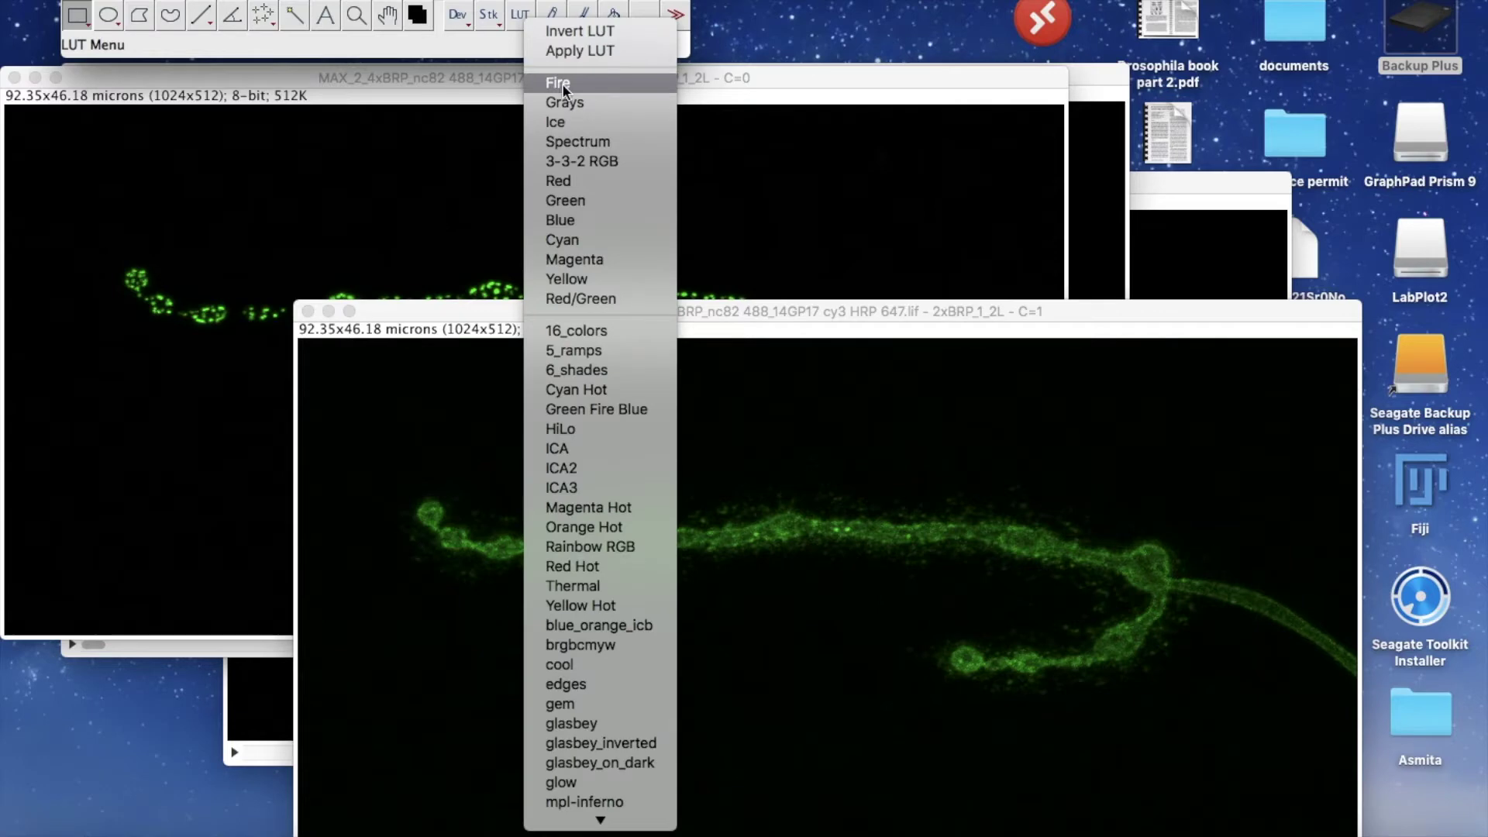
pyautogui.click(620, 83)
pyautogui.click(624, 89)
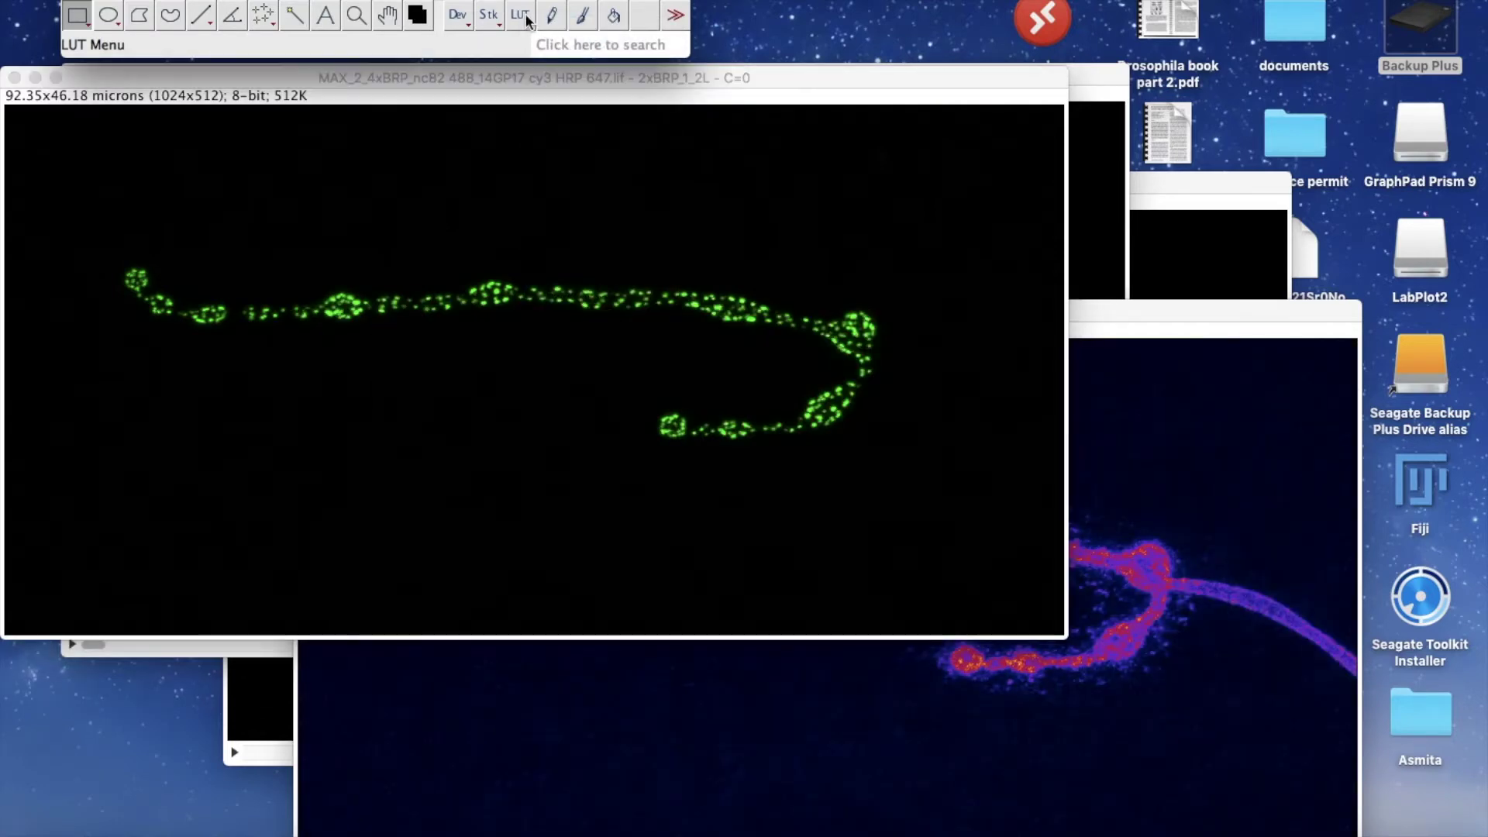
pyautogui.click(524, 17)
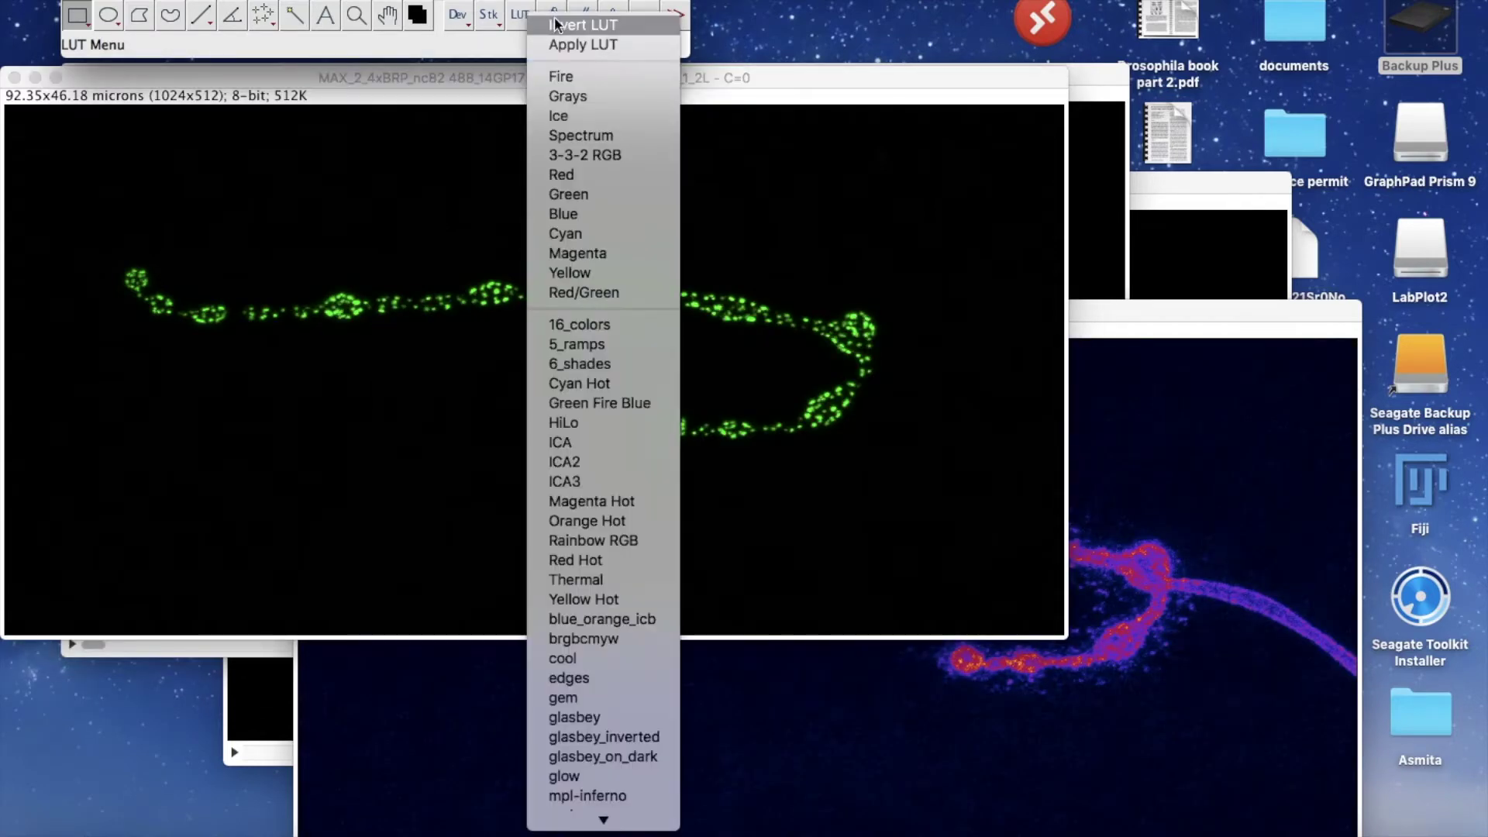
pyautogui.click(576, 75)
# - Open the Threshold adjustment for the C=1 maximum projection and place its dialog beside the repositioned image
pyautogui.click(1157, 312)
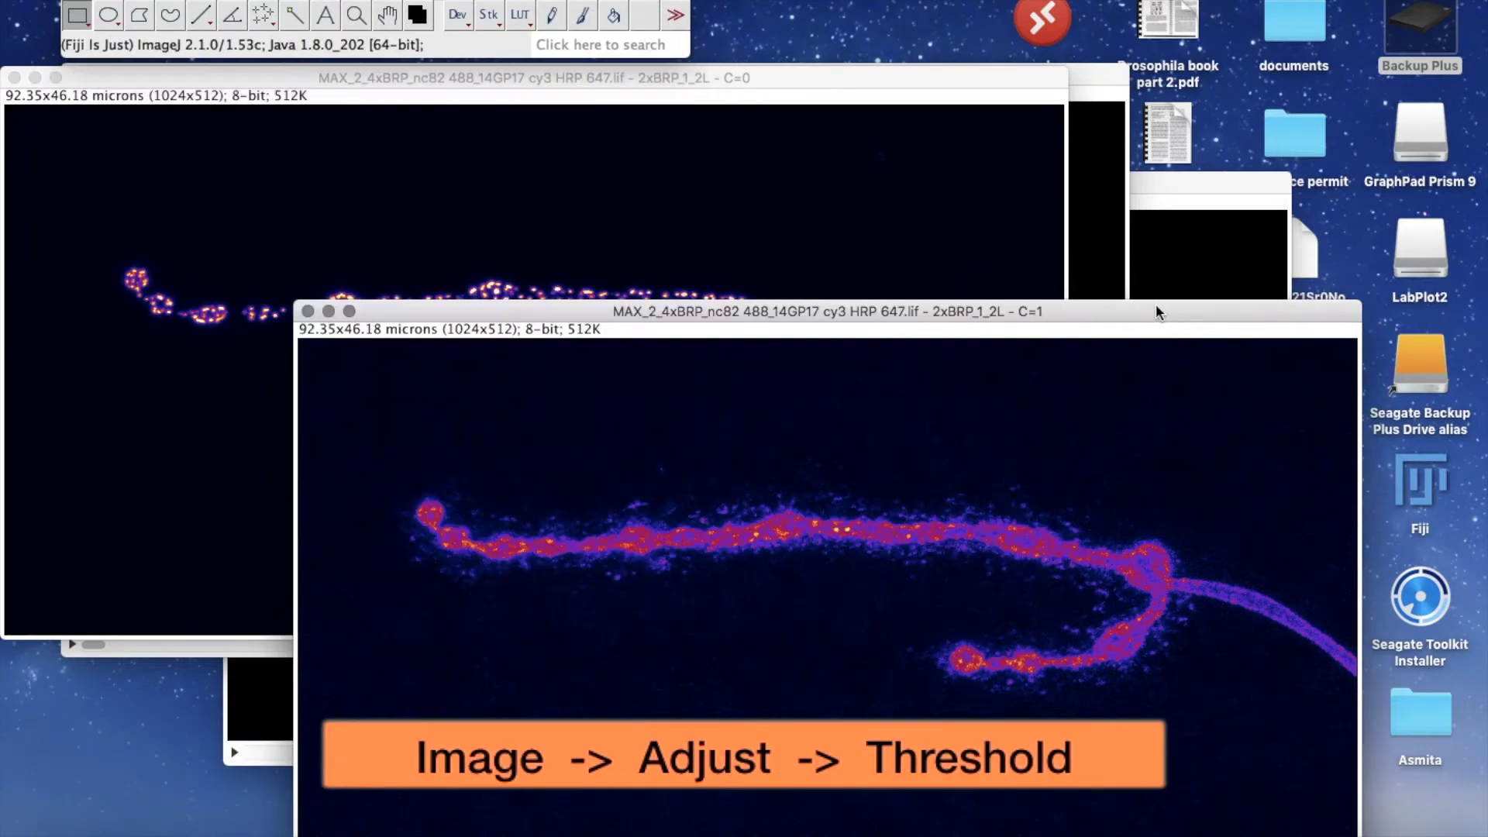
pyautogui.moveTo(1162, 313); pyautogui.dragTo(992, 155)
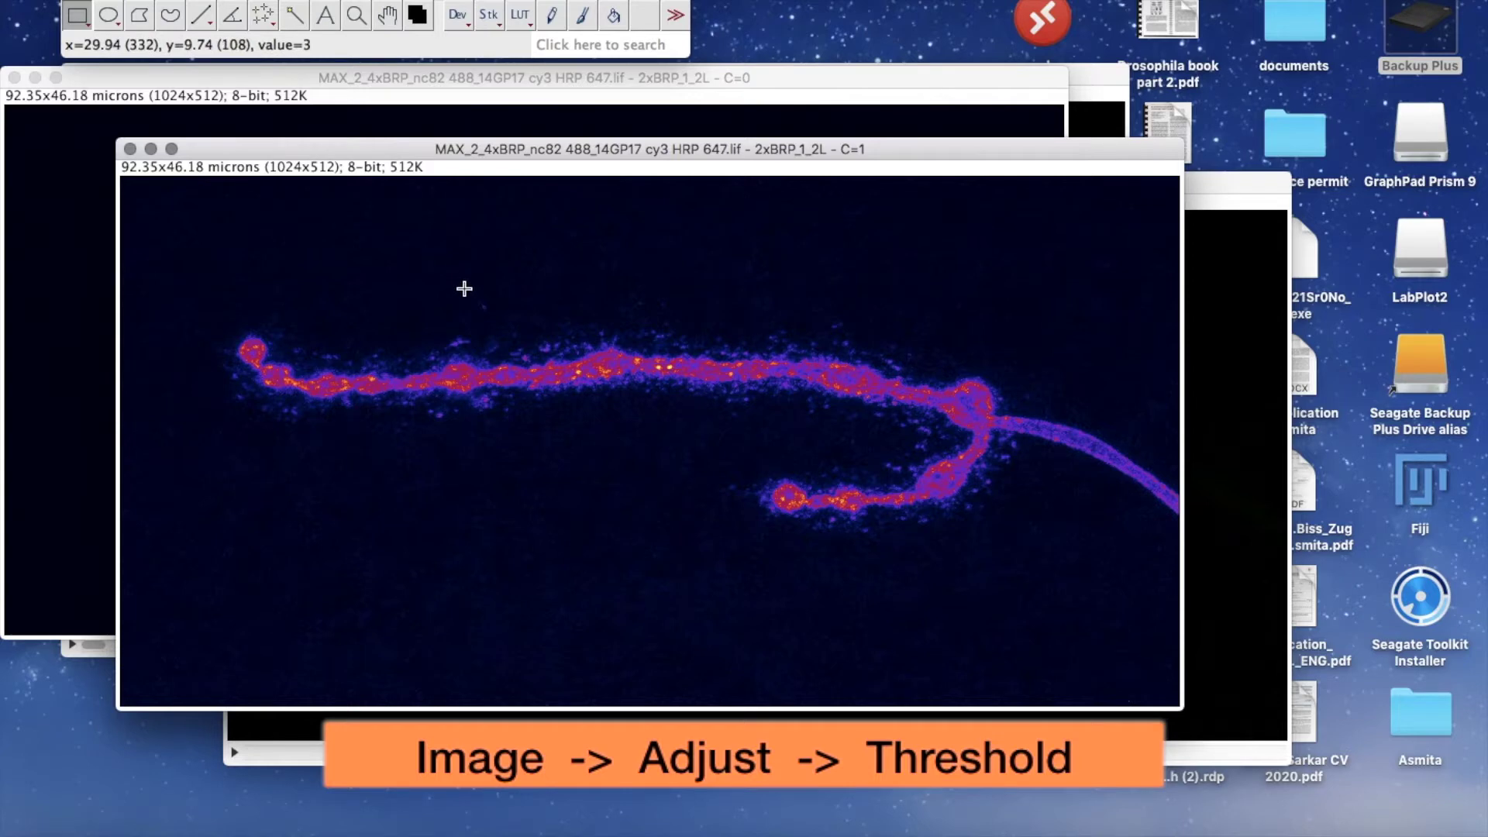
pyautogui.press('super+shift+t')
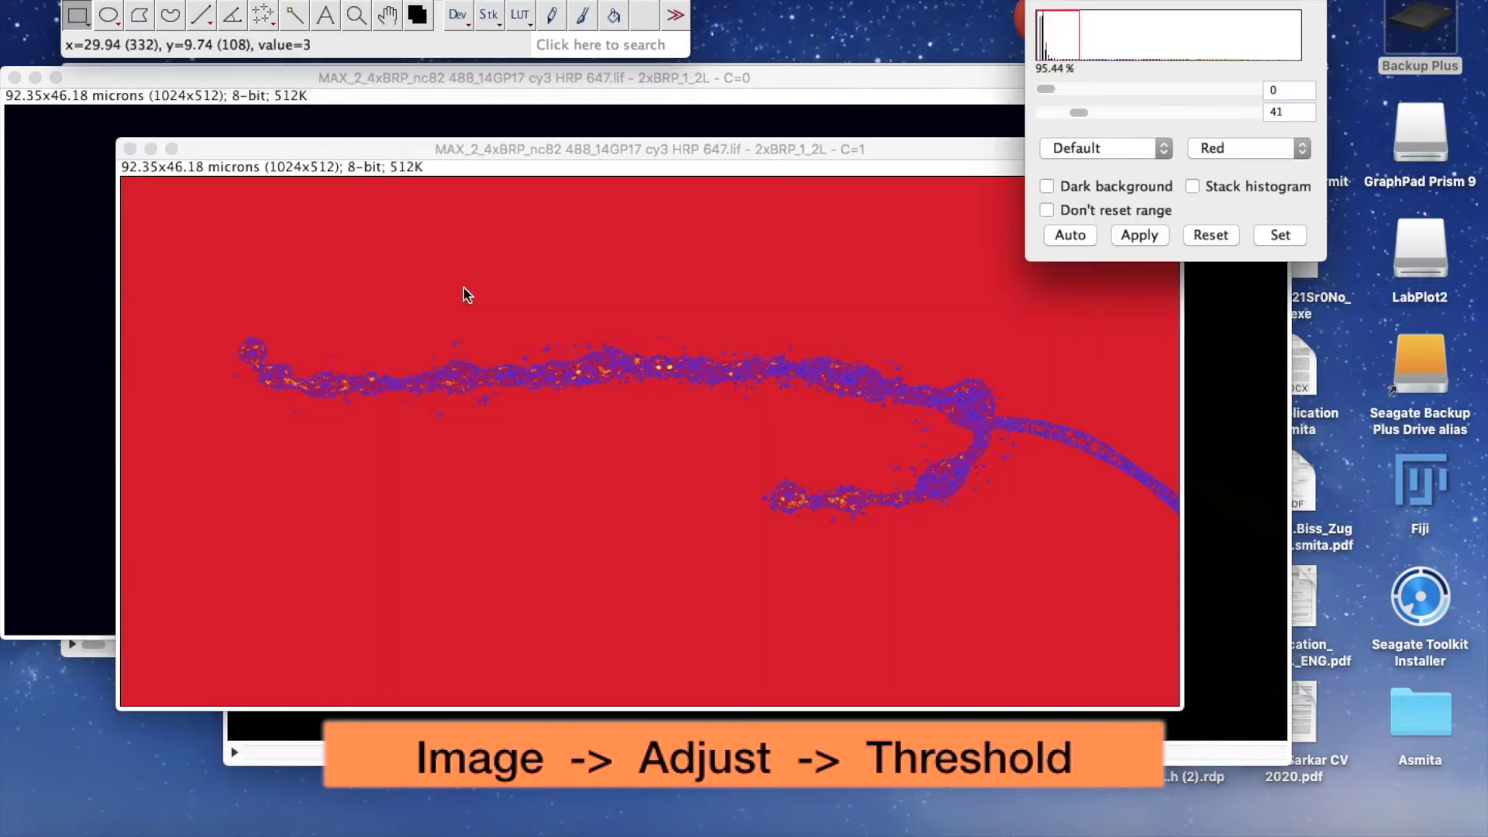
pyautogui.moveTo(1200, 1); pyautogui.dragTo(1344, 108)
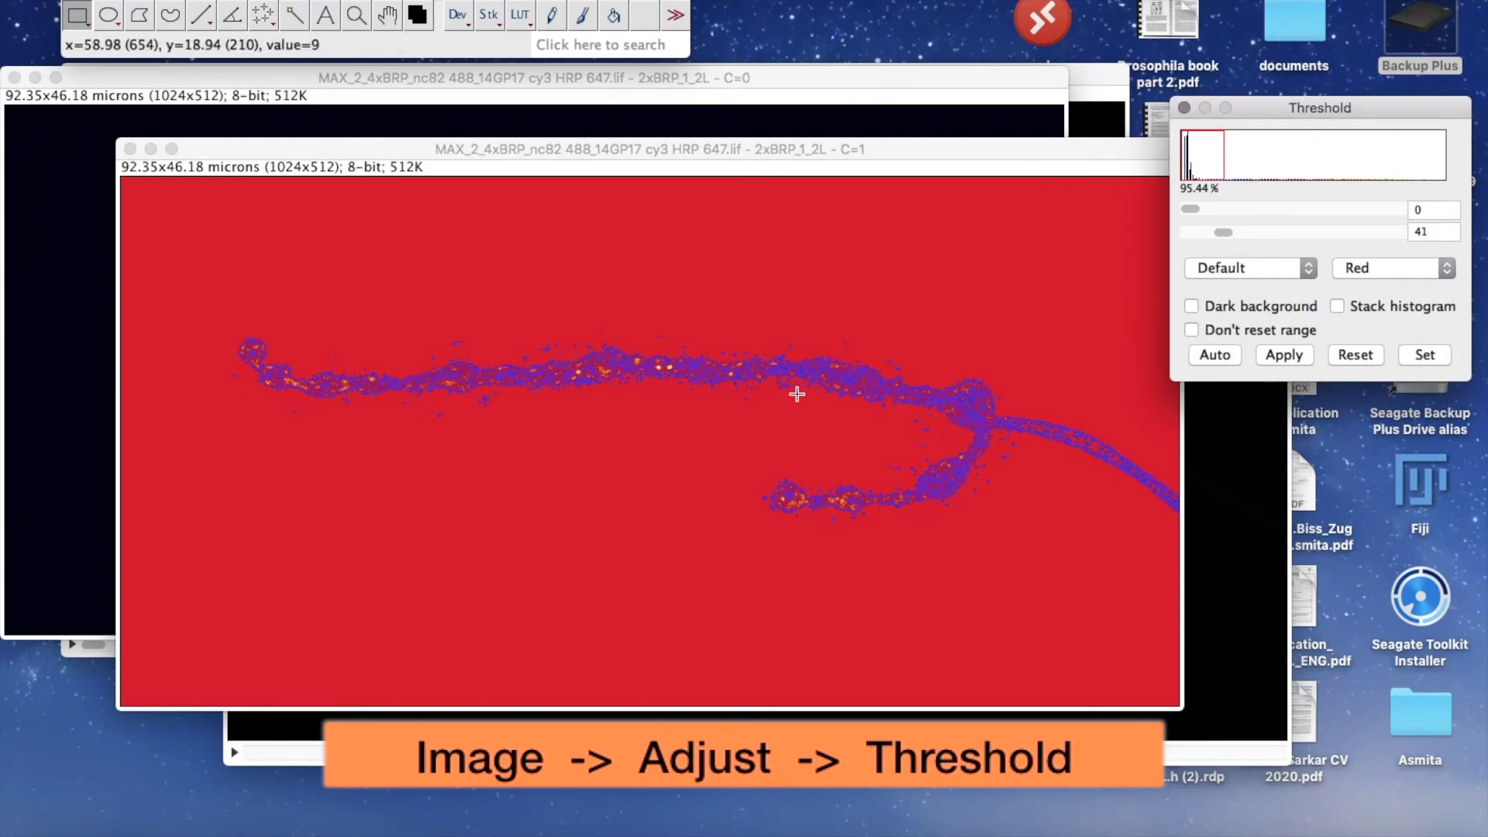
# - Set the C=1 threshold to Over/Under display with dark background and a range of 52 to 154
pyautogui.moveTo(1223, 234)
pyautogui.mouseDown()
pyautogui.moveTo(1271, 240)
pyautogui.moveTo(1227, 233)
pyautogui.mouseUp()
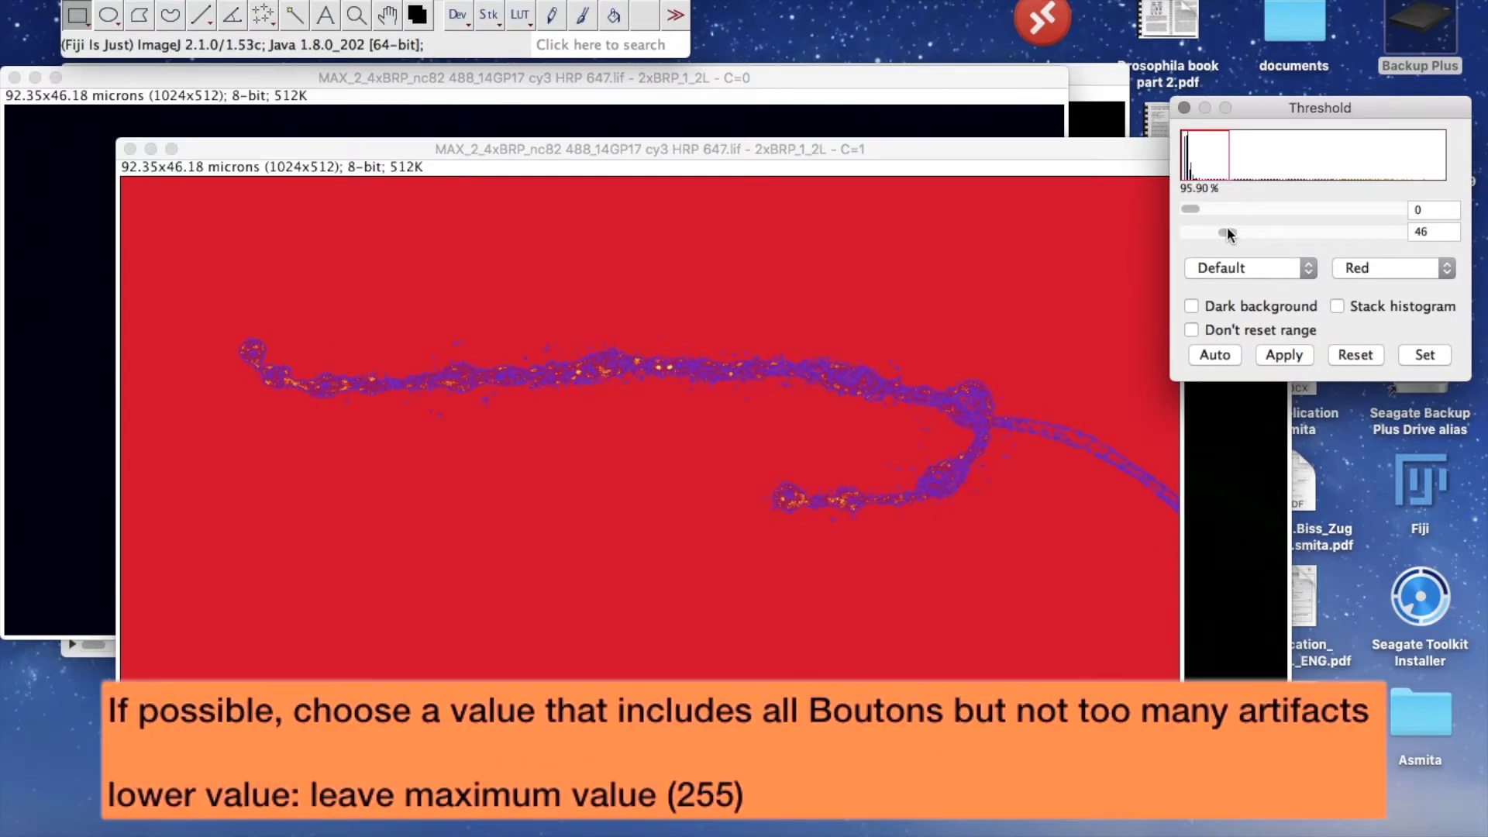
pyautogui.click(1357, 270)
pyautogui.click(1363, 313)
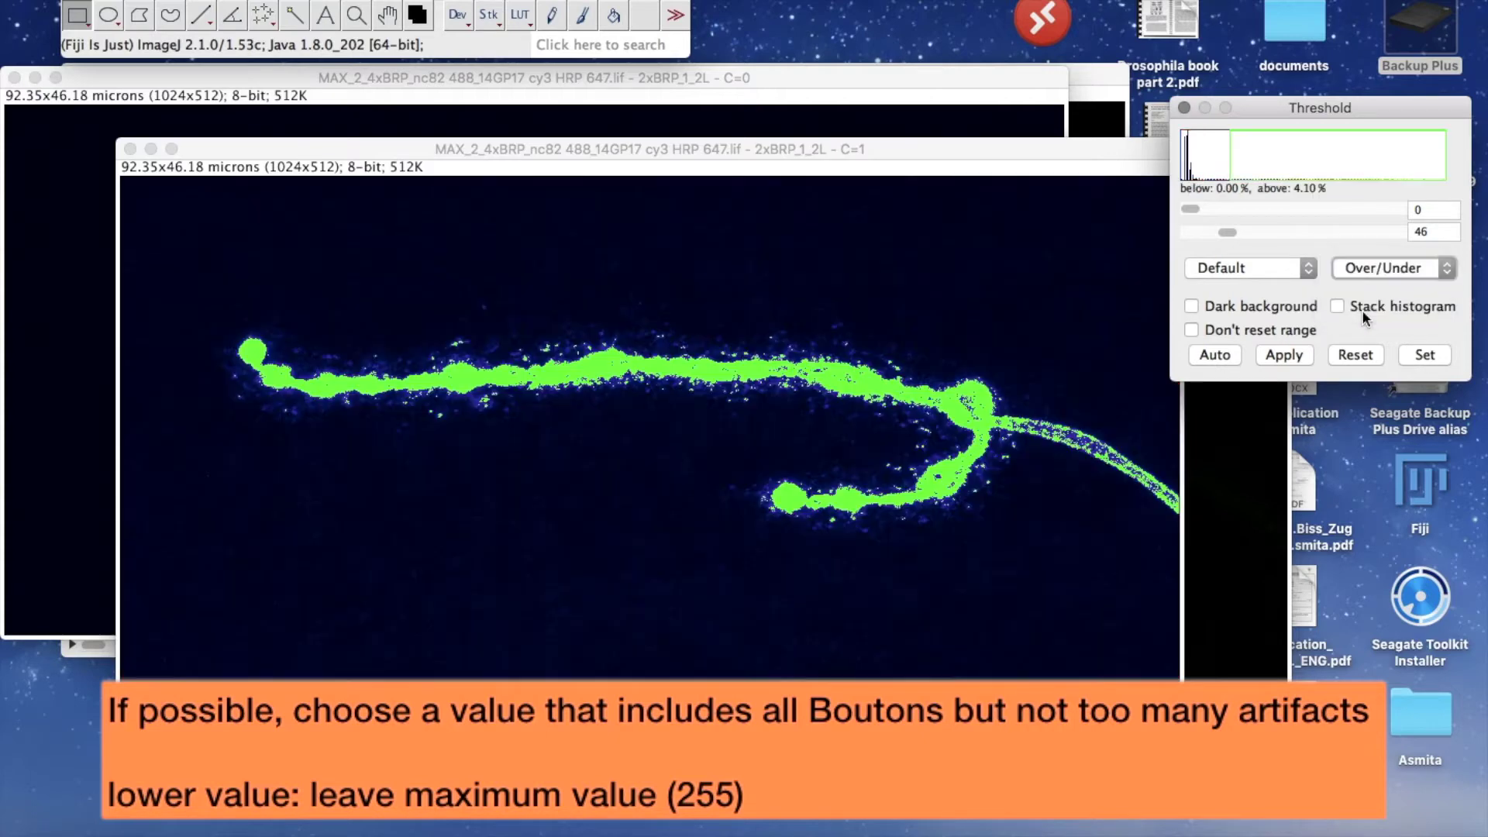
pyautogui.moveTo(1227, 229)
pyautogui.mouseDown()
pyautogui.moveTo(1245, 230)
pyautogui.moveTo(1231, 231)
pyautogui.mouseUp()
pyautogui.click(1193, 307)
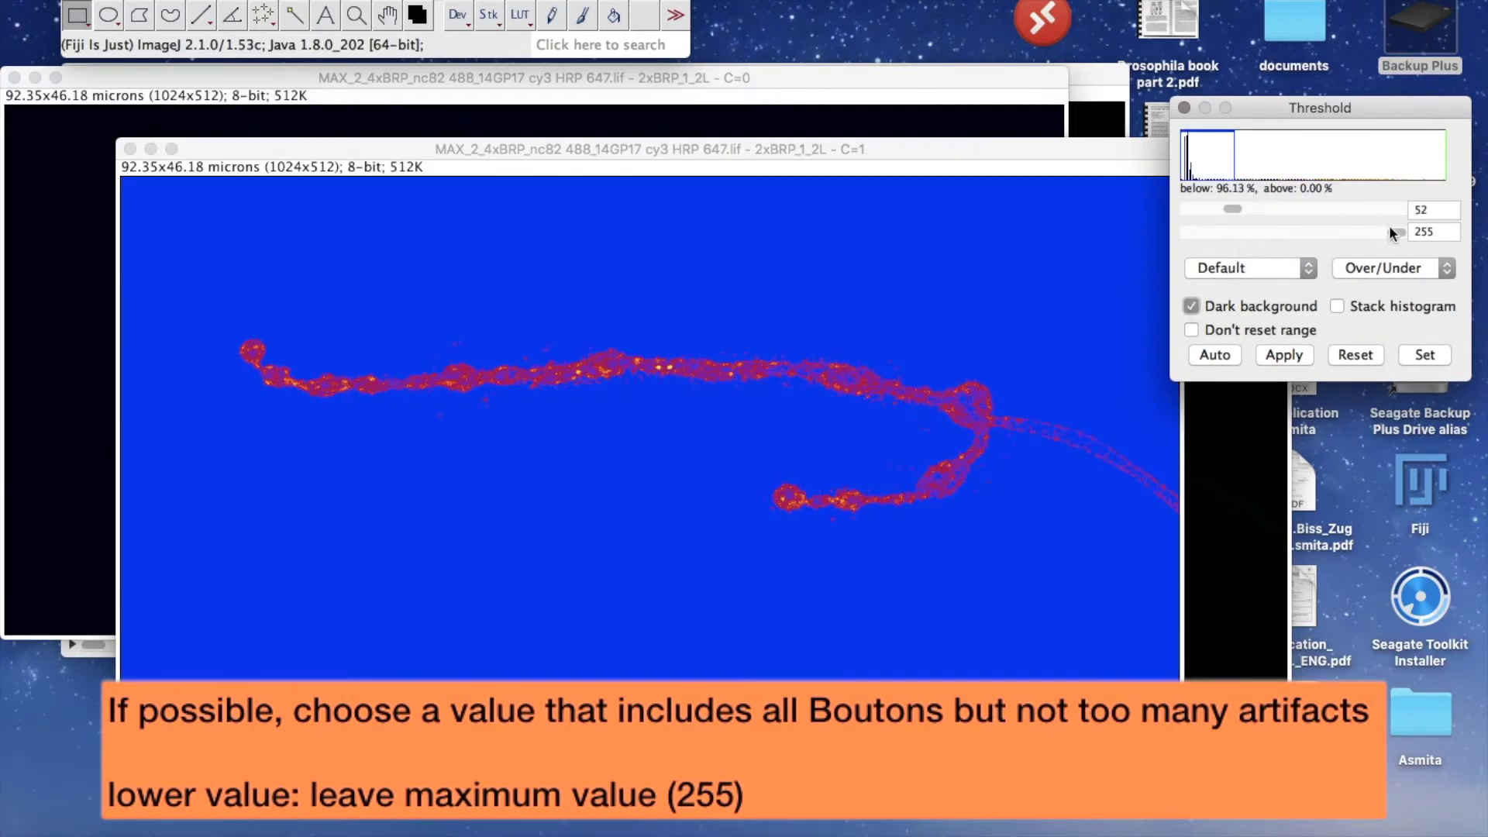
pyautogui.moveTo(1395, 231); pyautogui.dragTo(1317, 241)
pyautogui.moveTo(1236, 209)
pyautogui.mouseDown()
pyautogui.moveTo(1218, 206)
pyautogui.moveTo(1236, 211)
pyautogui.mouseUp()
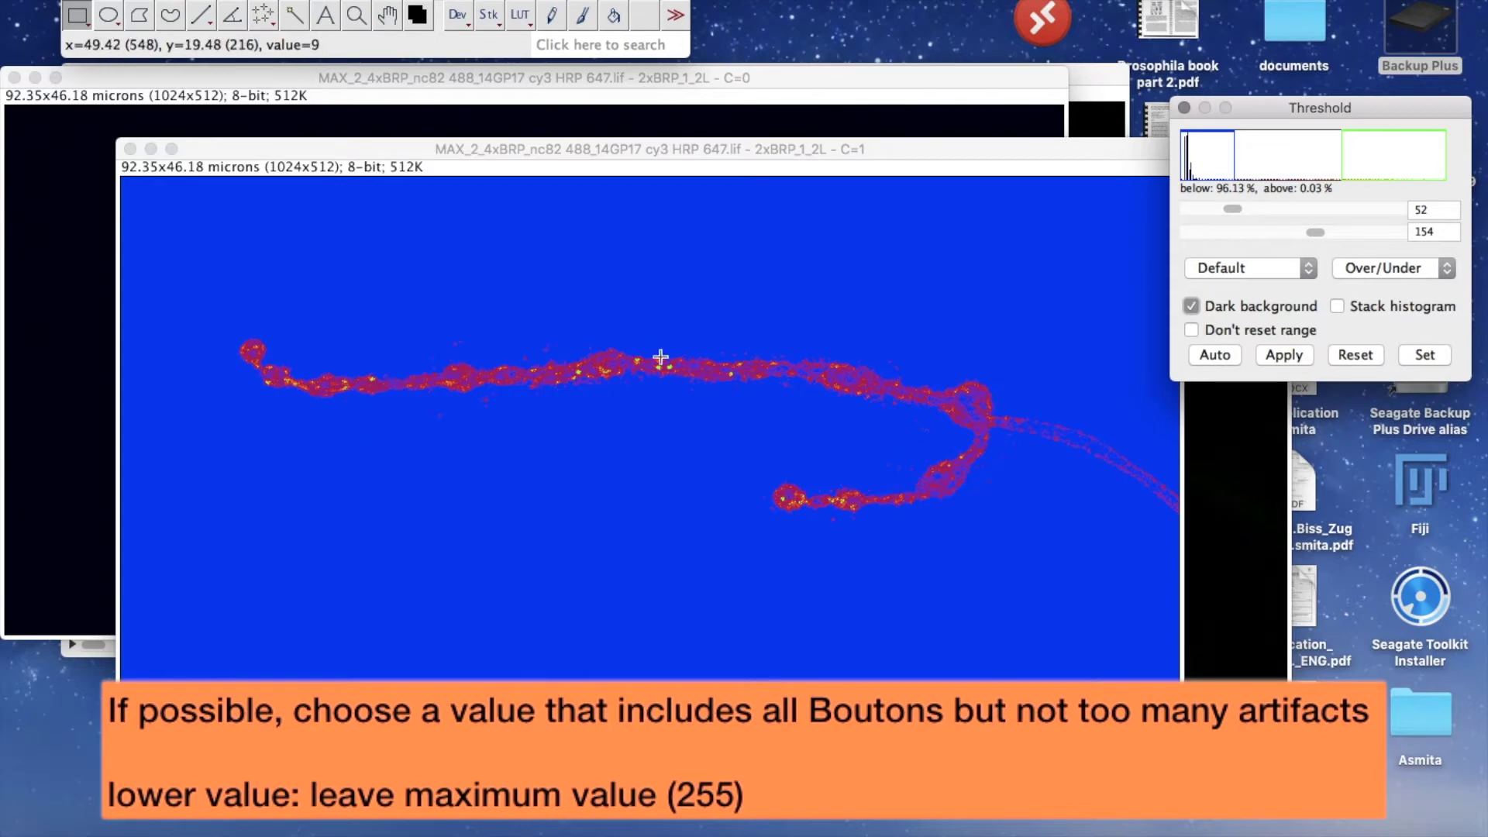
# - Compare with the C=0 projection, then erase the axon extending from the NMJ in the C=1 projection by filling elliptical selections over it
pyautogui.click(653, 76)
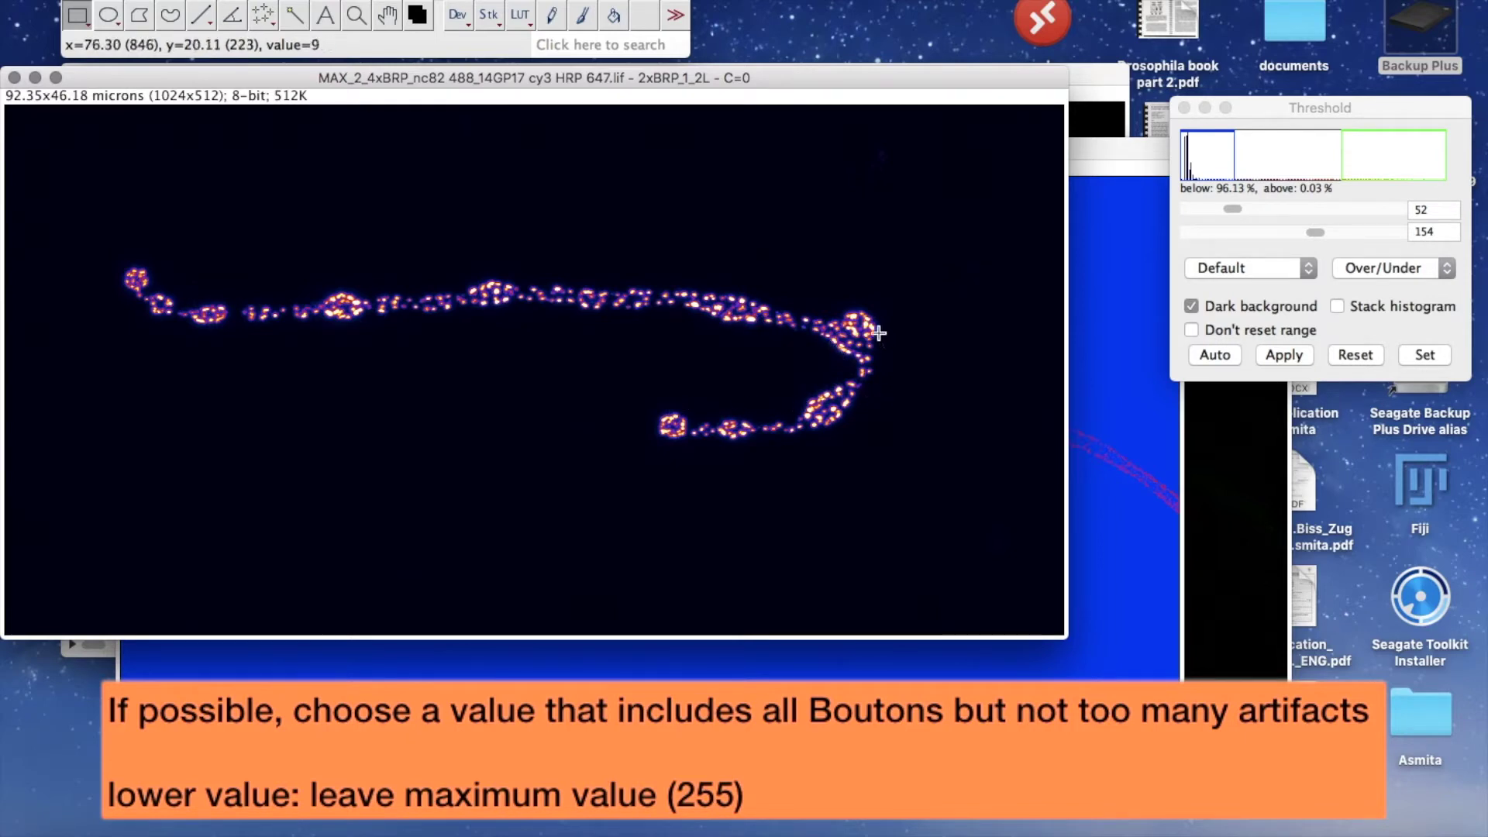
pyautogui.click(1090, 186)
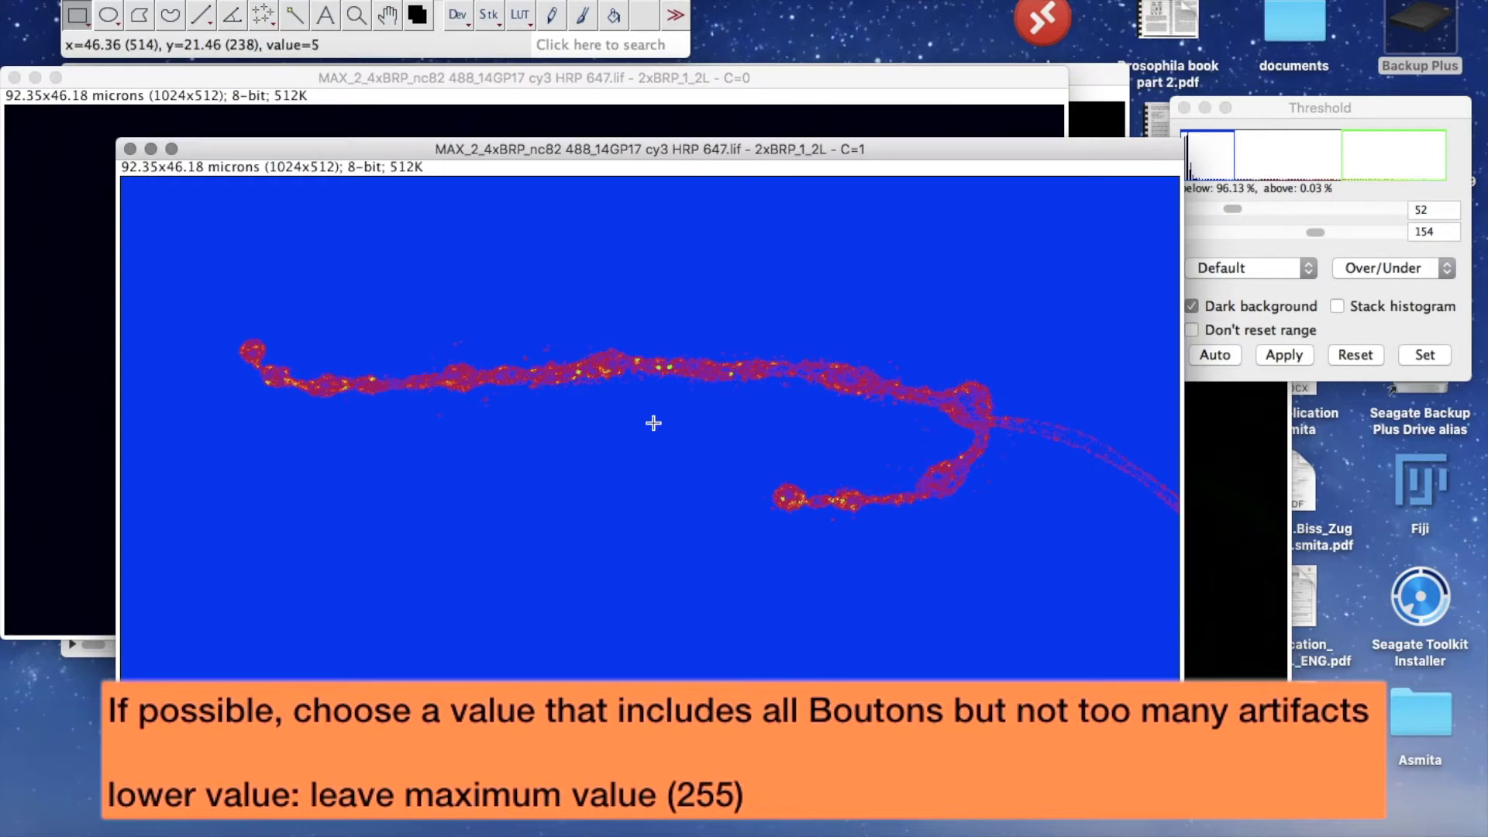
pyautogui.click(111, 20)
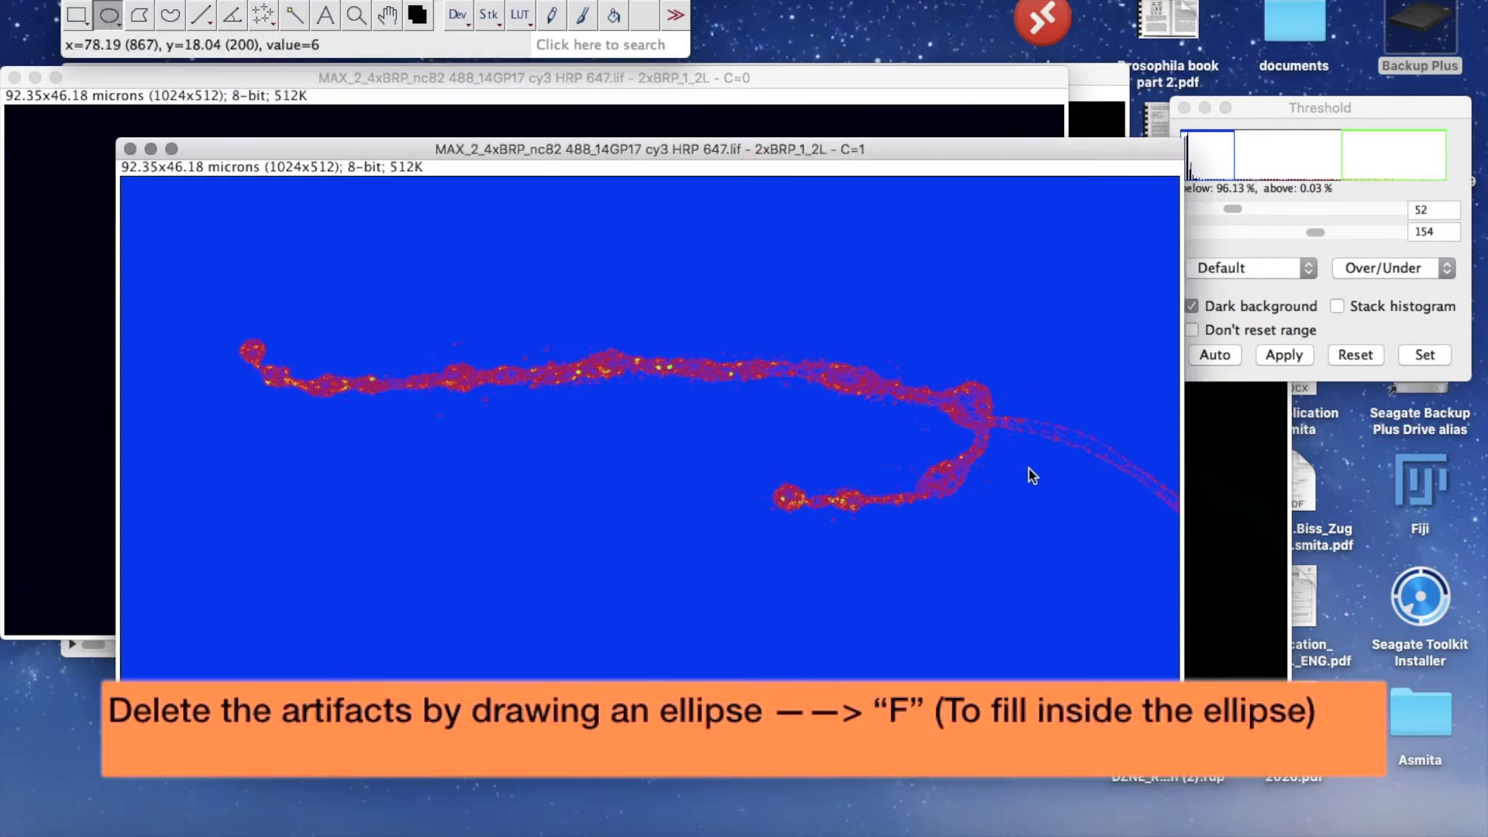
pyautogui.moveTo(1017, 384); pyautogui.dragTo(1125, 495)
pyautogui.press('f')
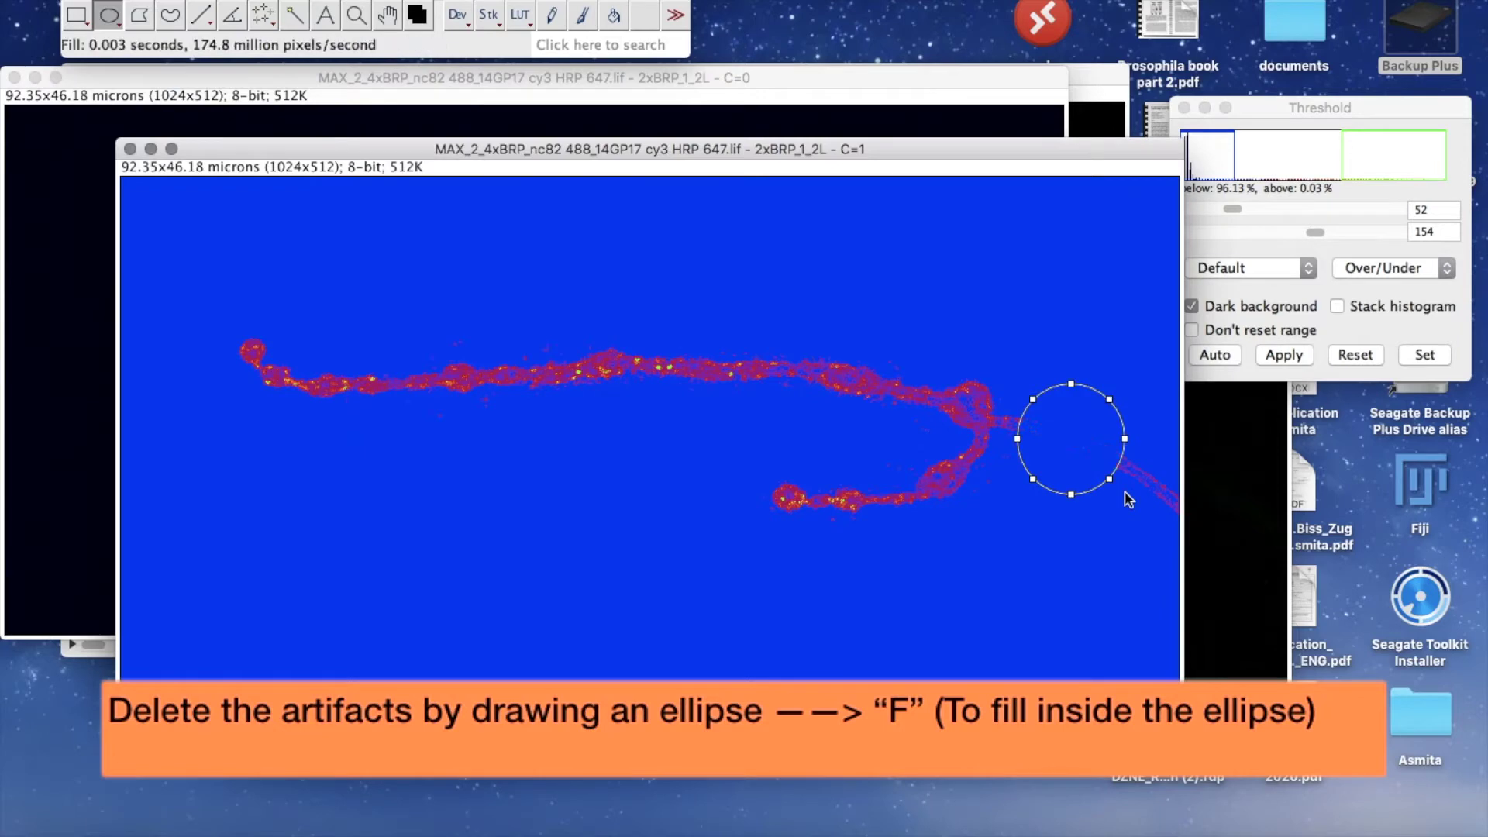
pyautogui.moveTo(1067, 442); pyautogui.dragTo(1156, 500)
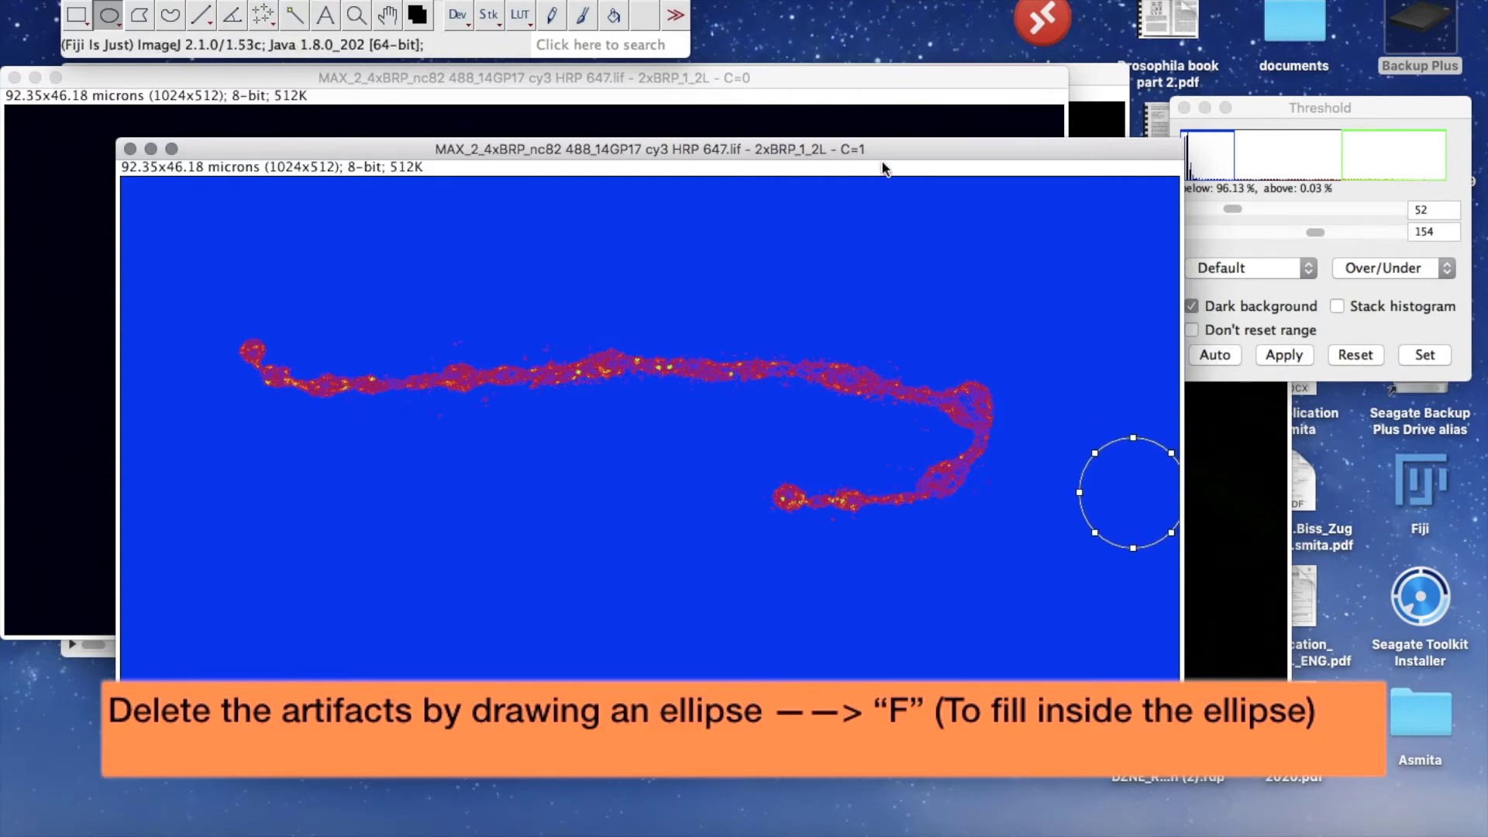
# - Select the whole NMJ outline in the C=1 projection with the wand tool and add it to the ROI Manager
pyautogui.click(293, 21)
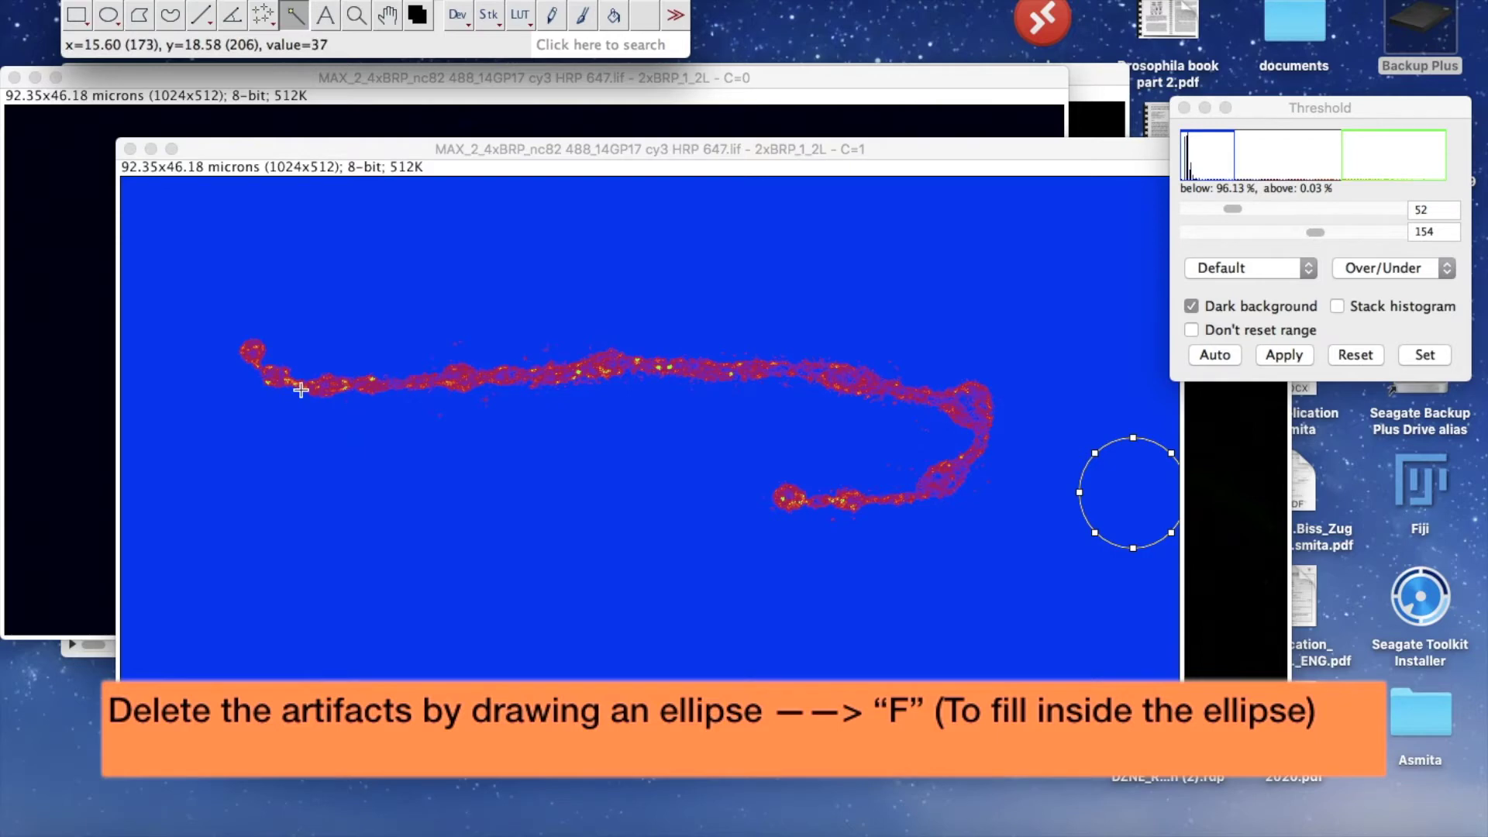
pyautogui.click(280, 384)
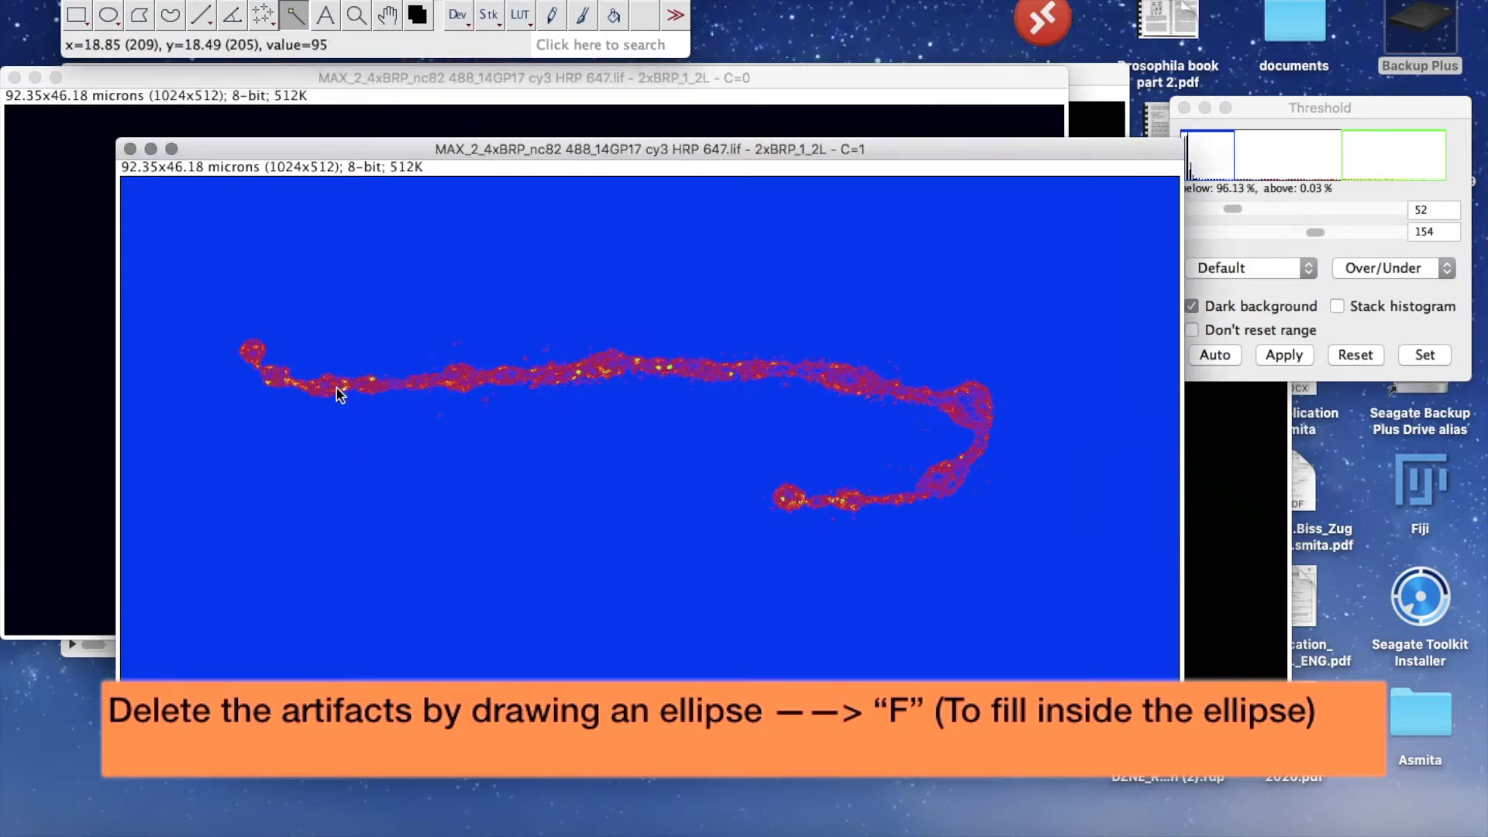
pyautogui.click(394, 383)
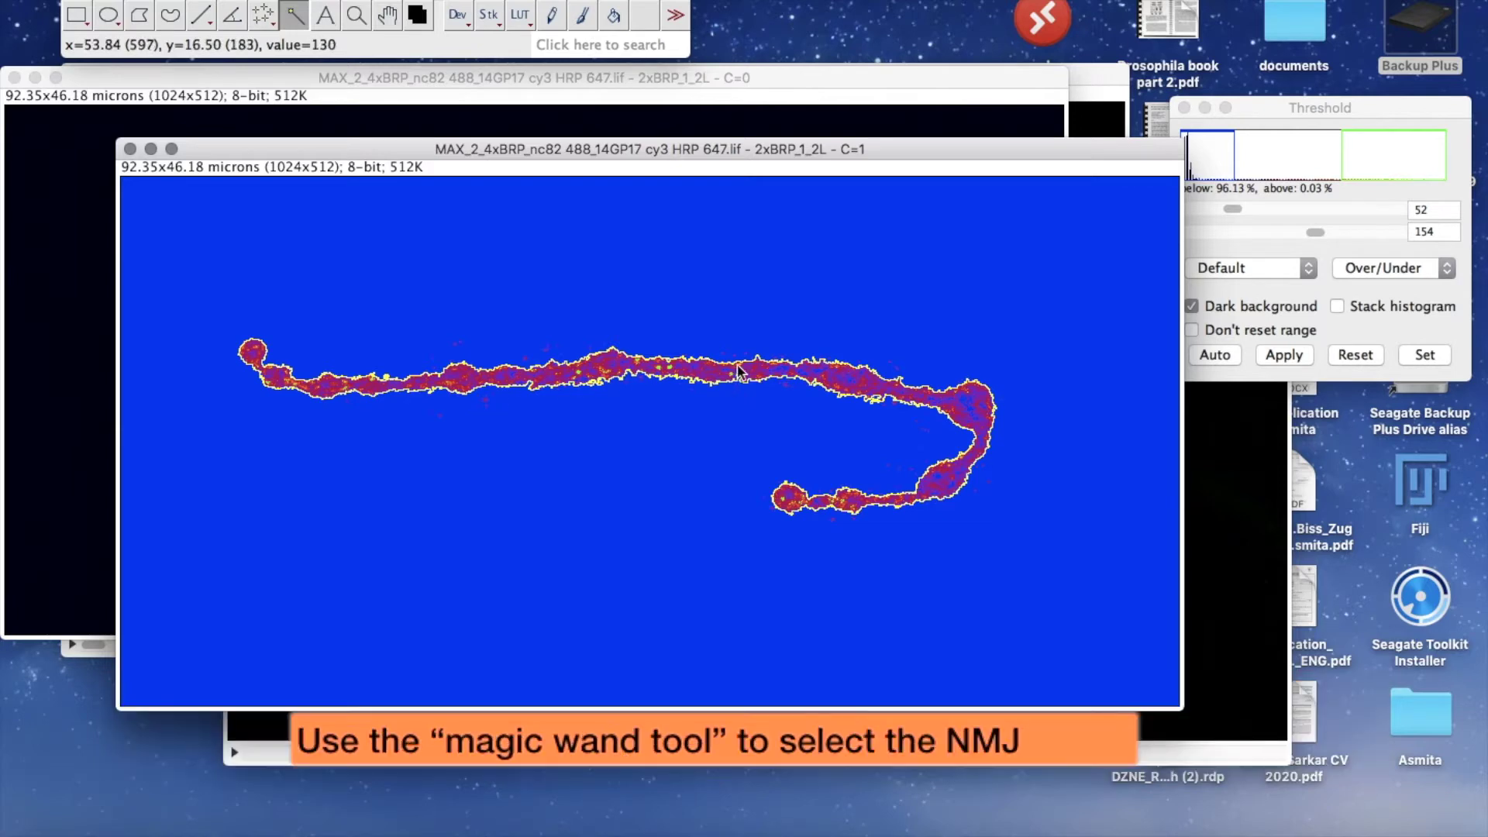
pyautogui.press('t')
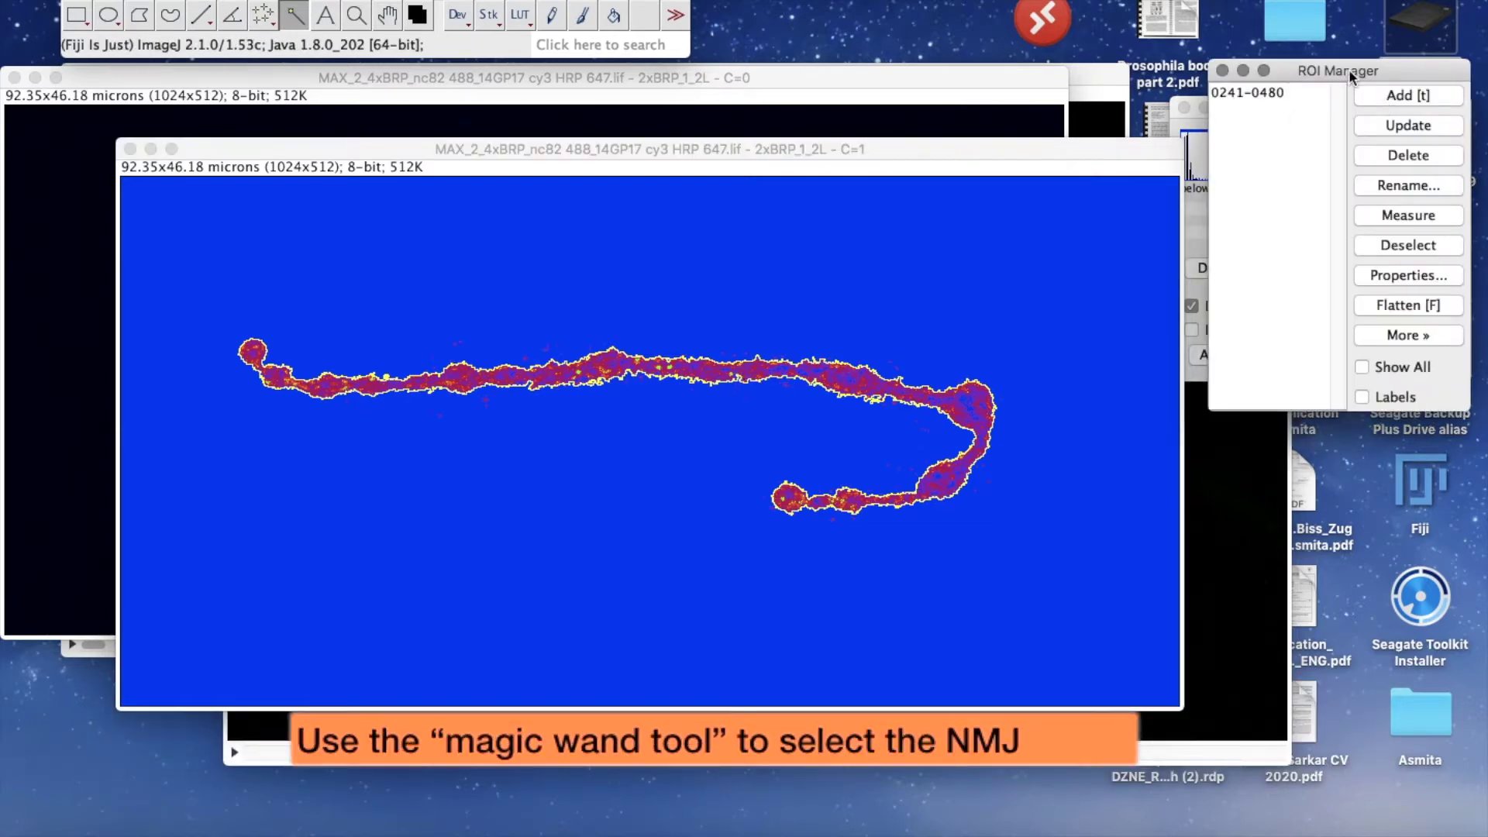
pyautogui.moveTo(1350, 75); pyautogui.dragTo(1327, 420)
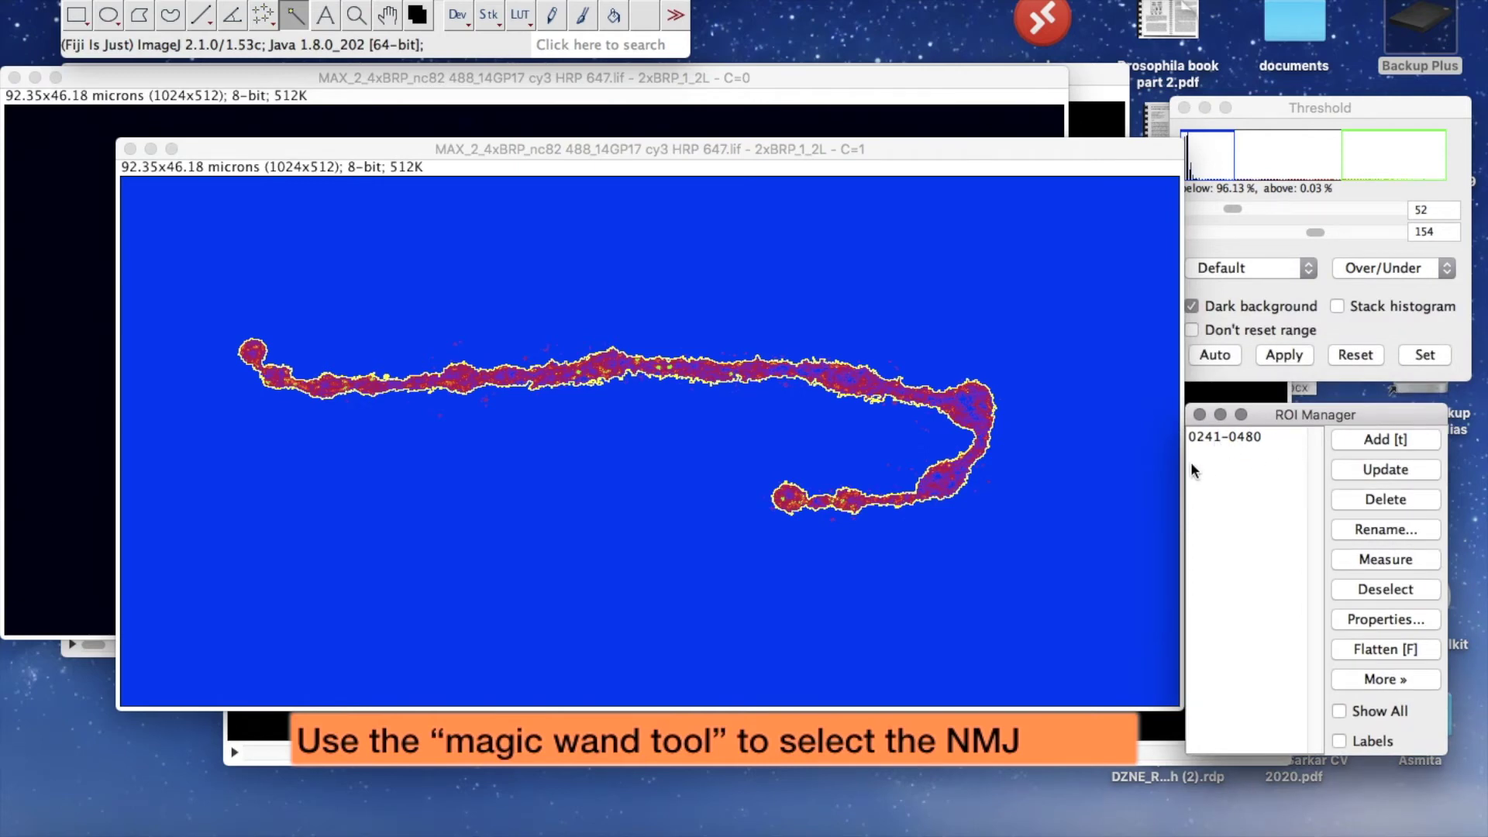
# - Overlay the saved NMJ ROI on the C=0 projection and check its outline up close
pyautogui.click(777, 95)
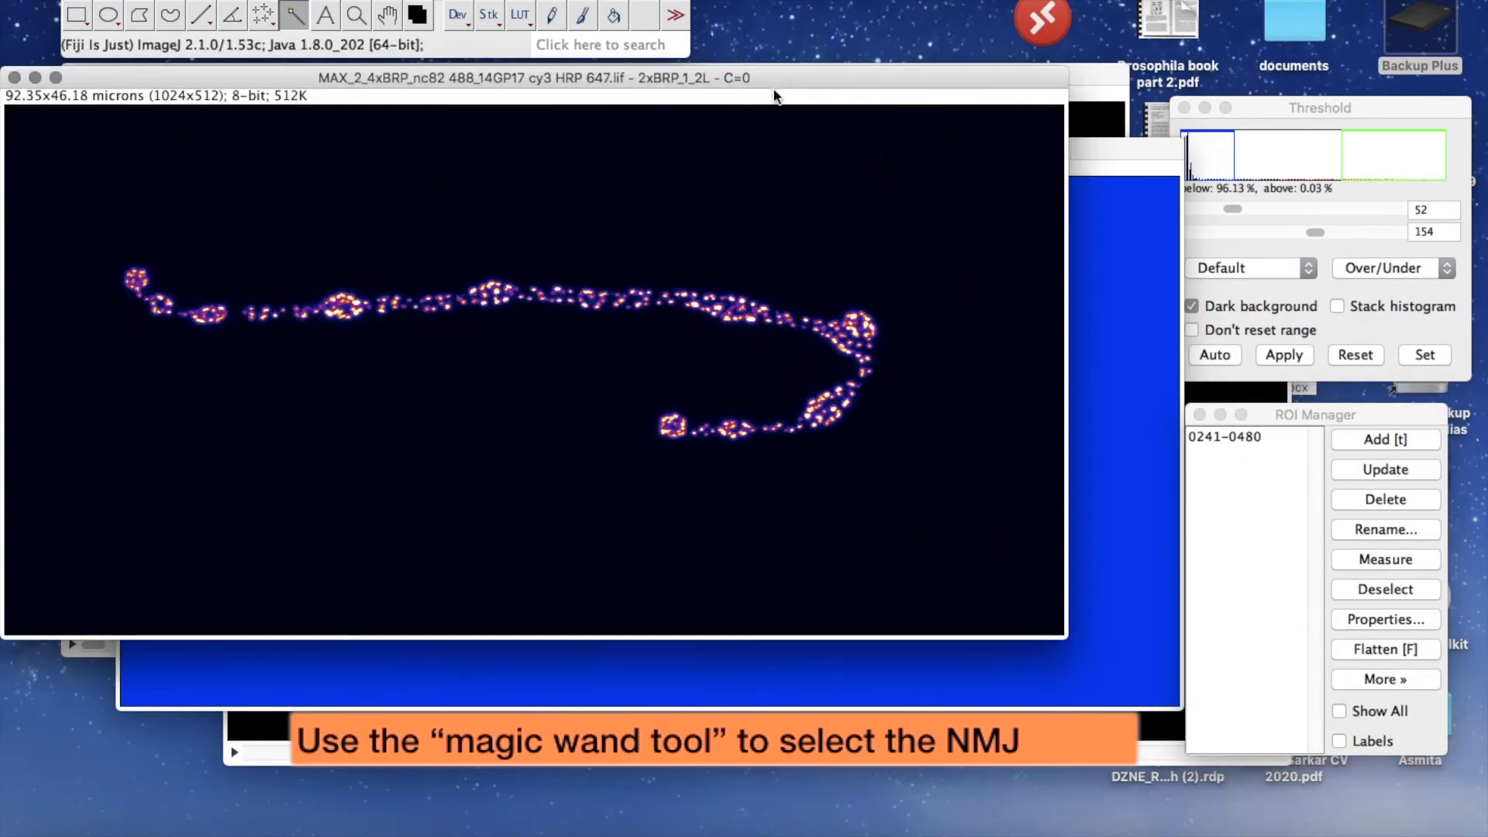
pyautogui.click(1227, 447)
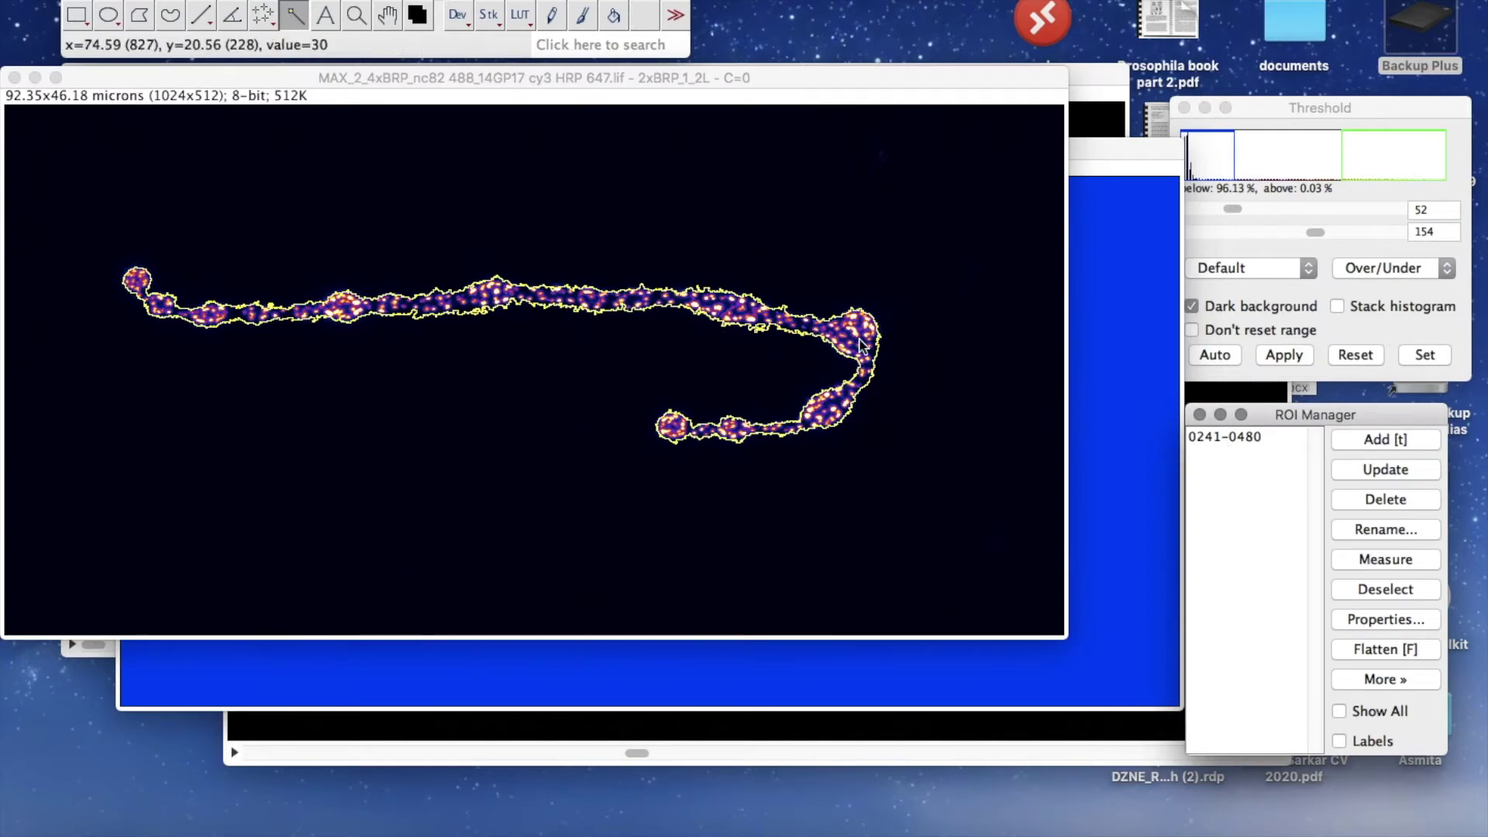
pyautogui.press('+')
pyautogui.press('+')
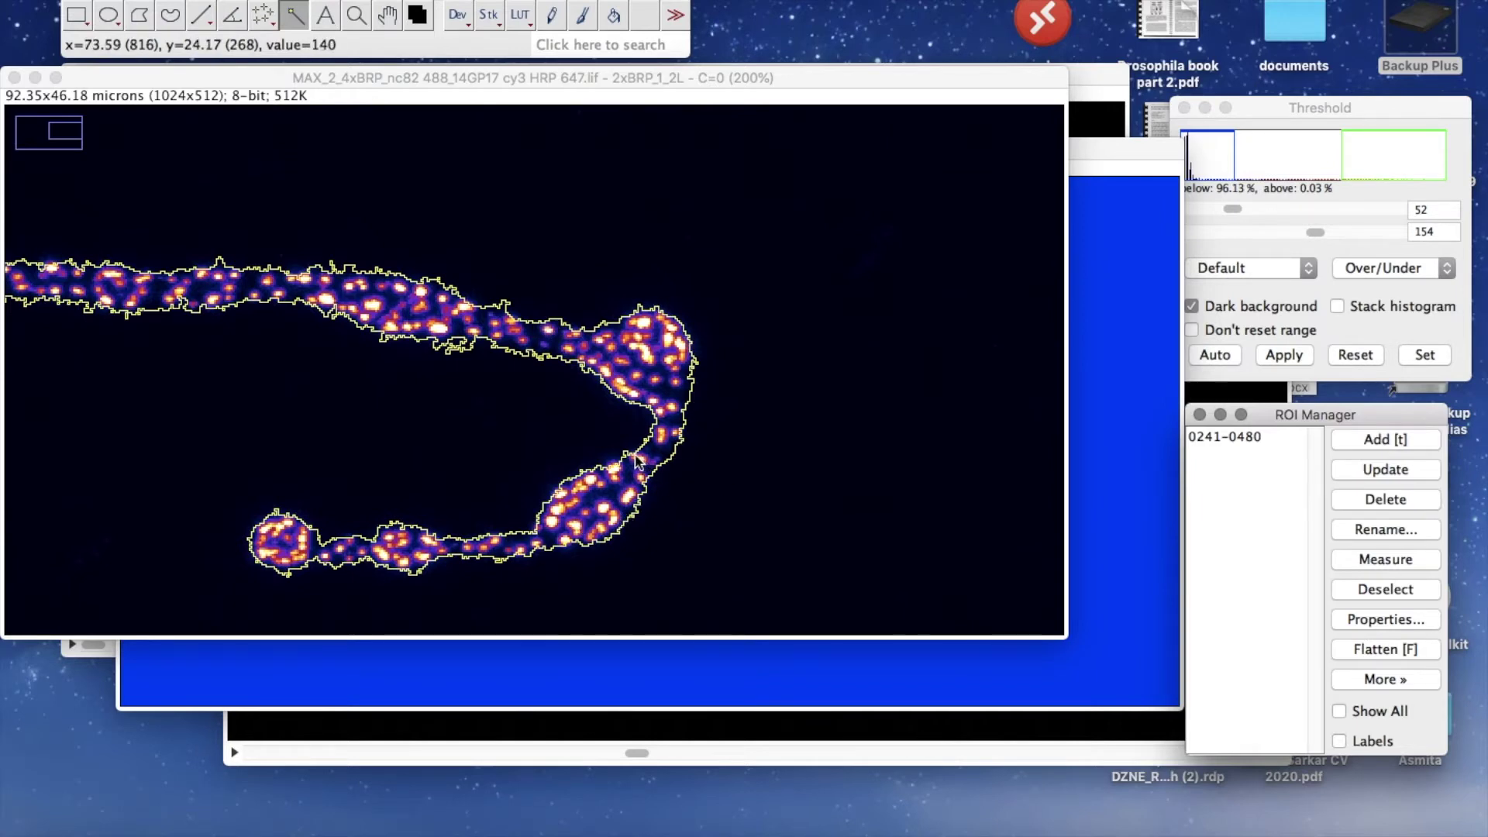
pyautogui.press('-')
pyautogui.press('-')
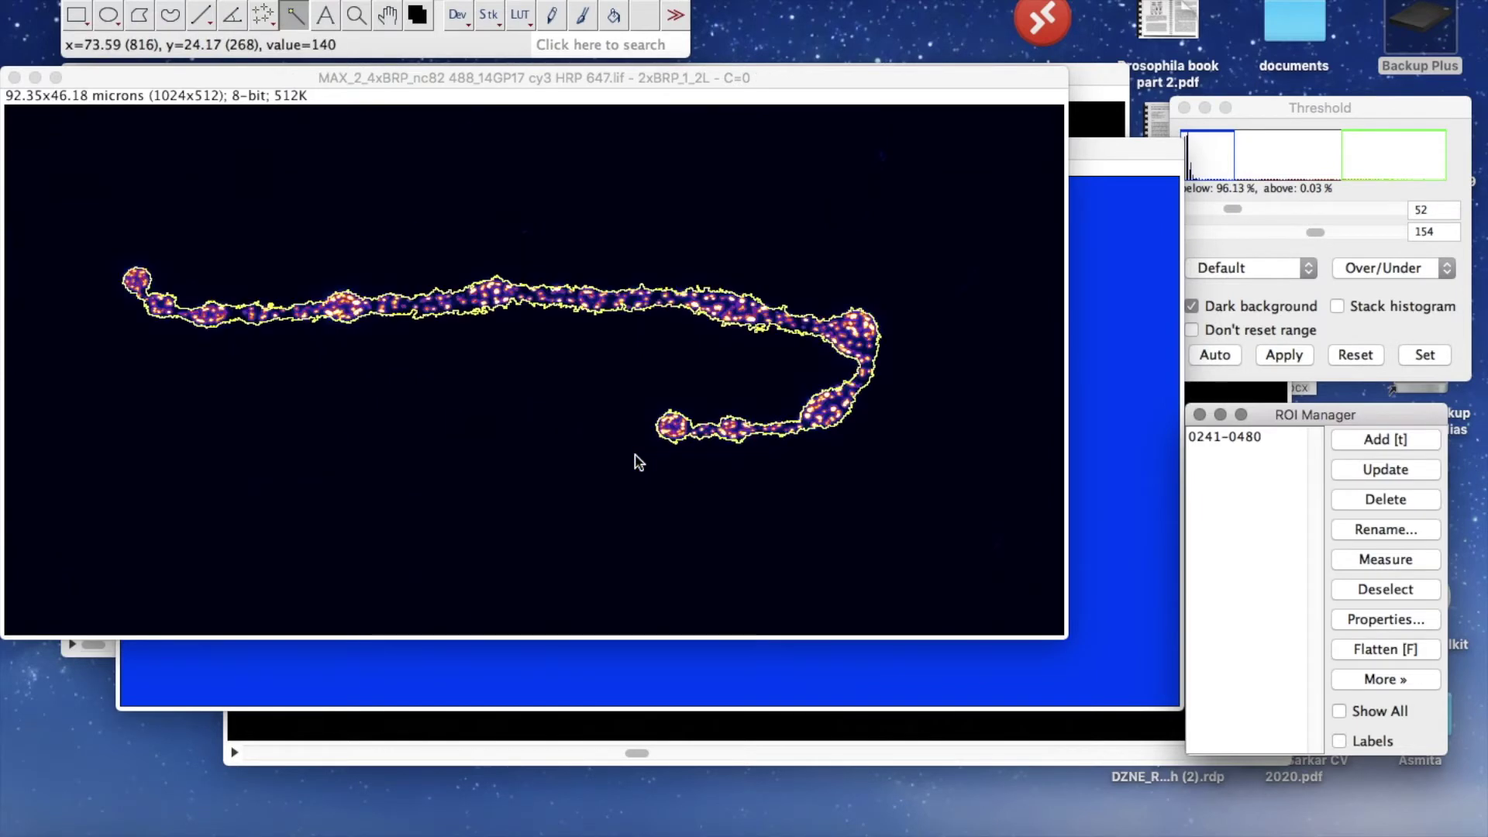
# - Measure the NMJ ROI on the C=0 projection and review its Results columns
pyautogui.press('super+m')
pyautogui.moveTo(528, 135); pyautogui.dragTo(853, 105)
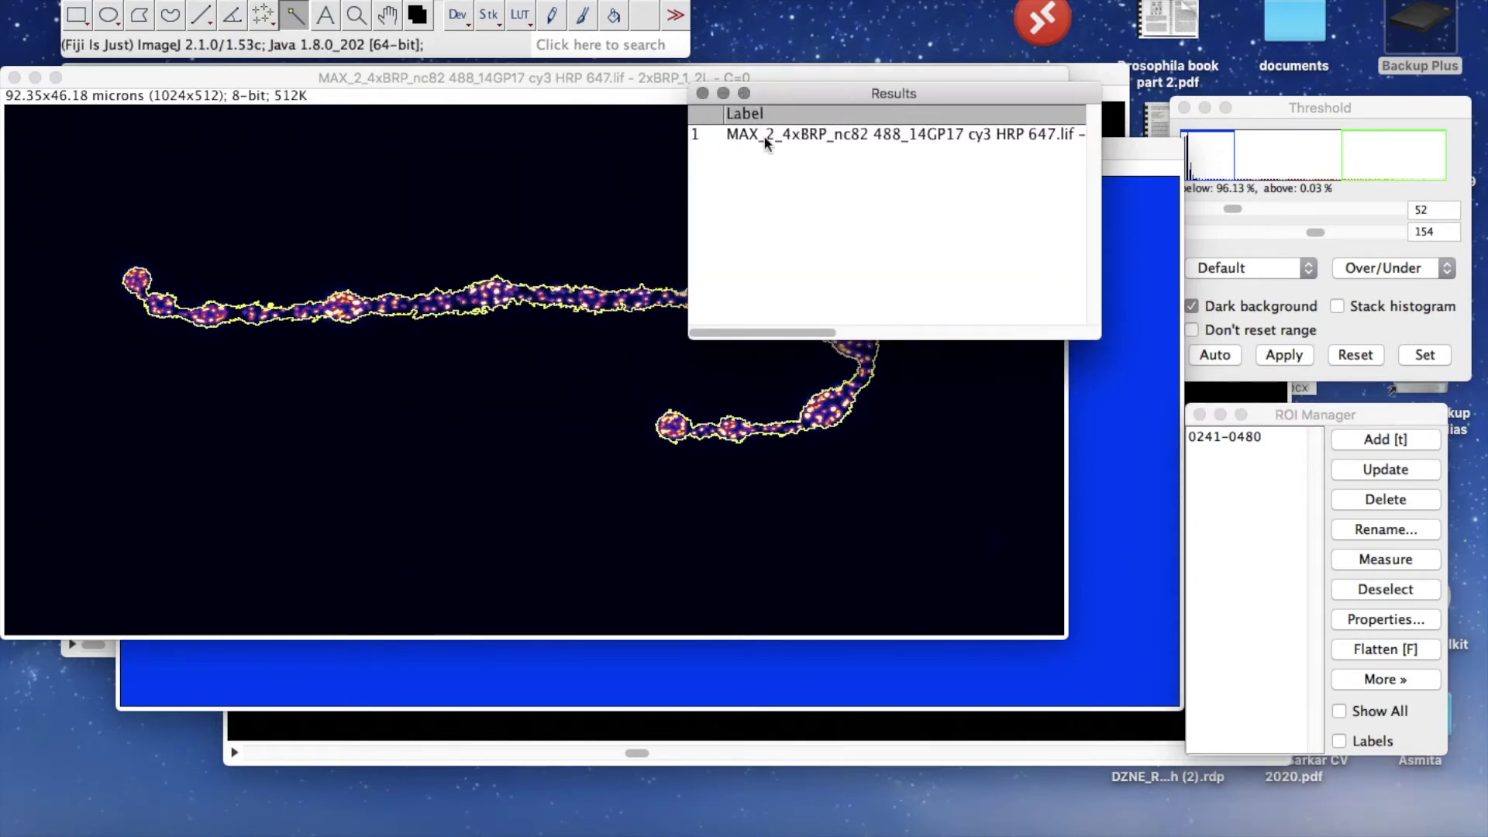
pyautogui.moveTo(789, 338); pyautogui.dragTo(1017, 340)
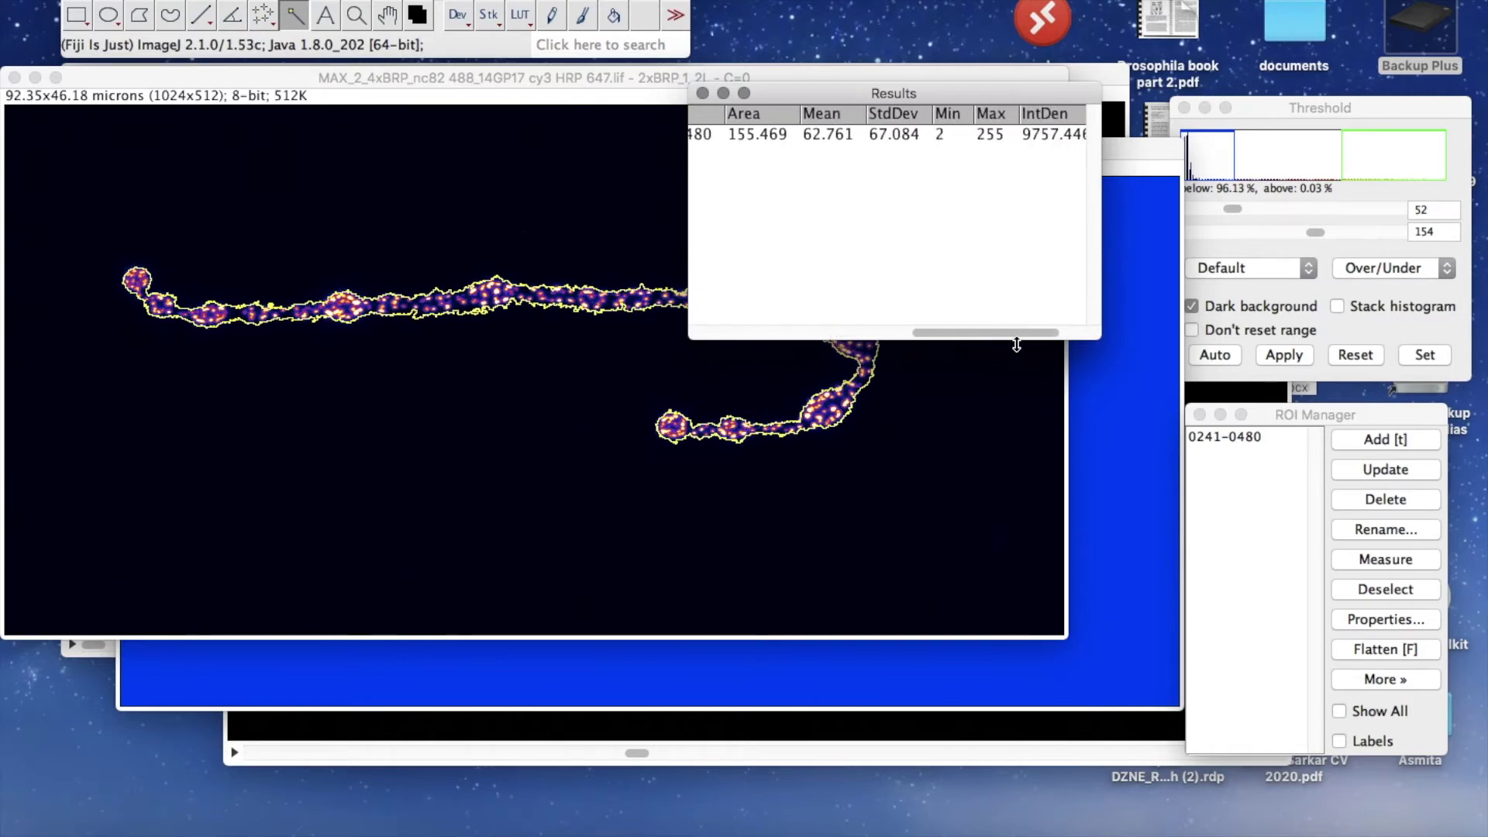
pyautogui.click(744, 93)
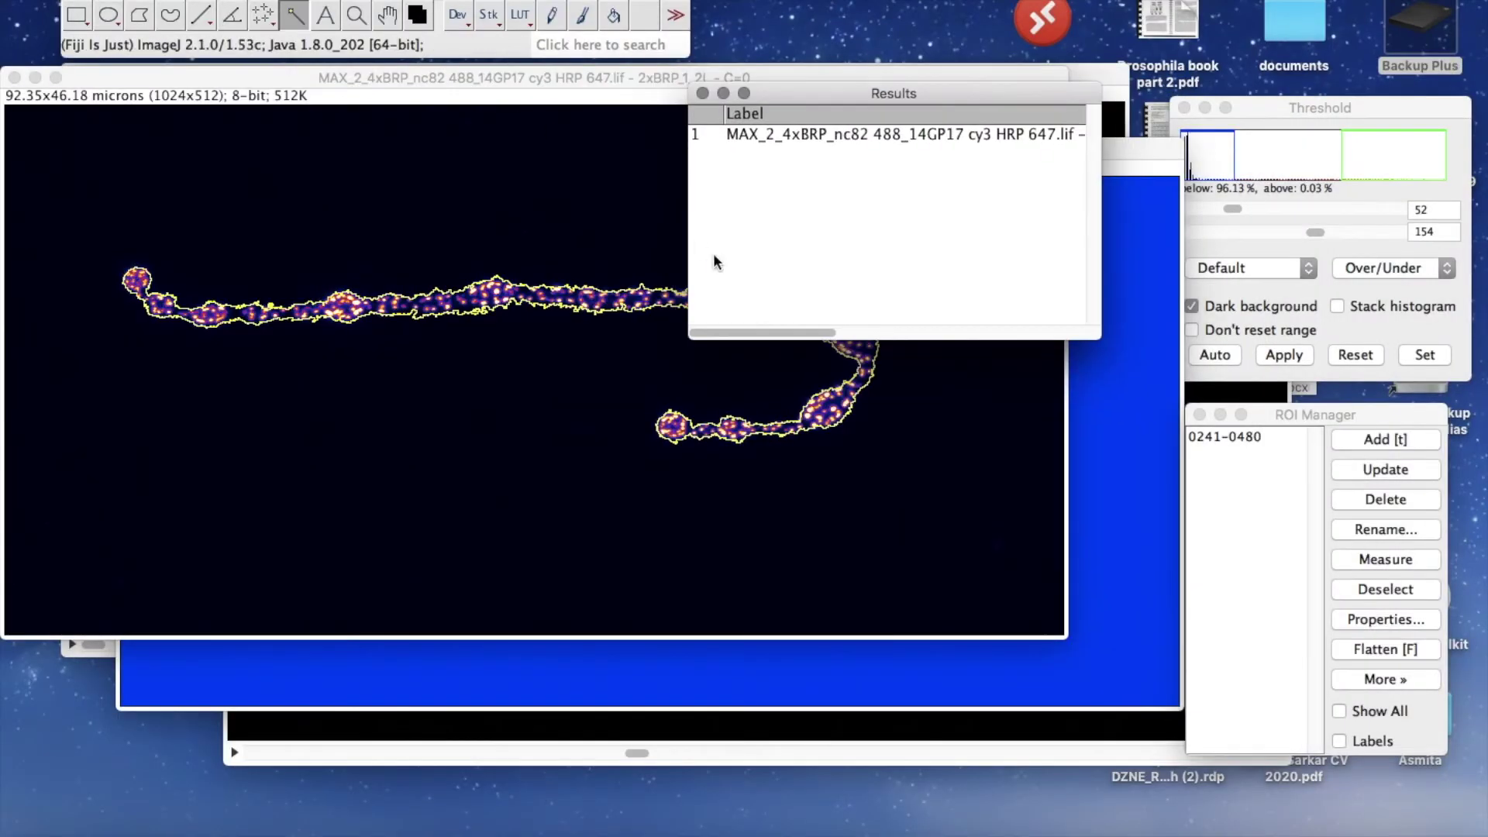
# - Reset the threshold on the C=1 projection and measure the same NMJ ROI there
pyautogui.click(1124, 418)
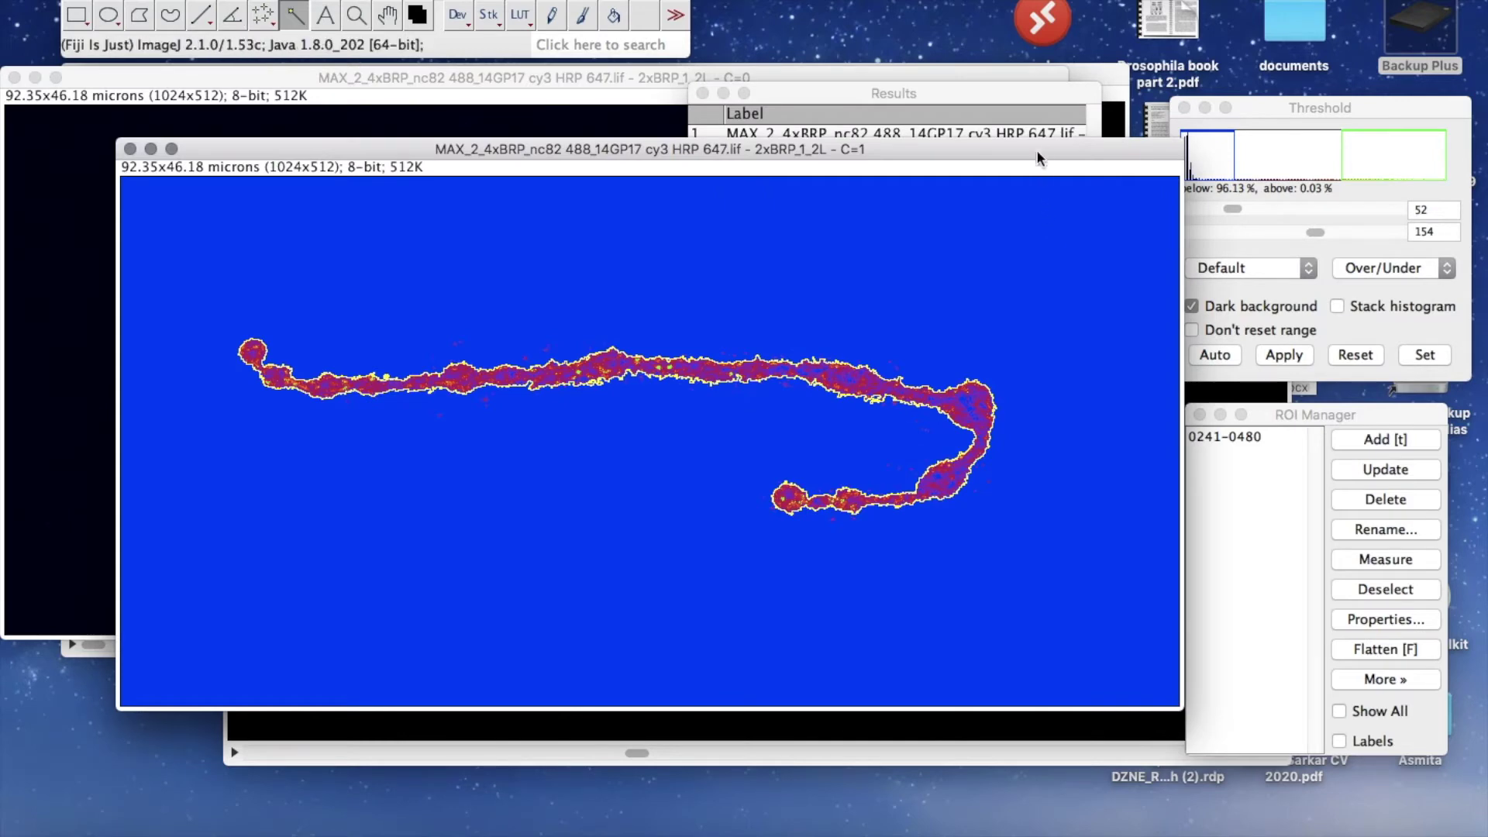
pyautogui.moveTo(1038, 156); pyautogui.dragTo(1031, 228)
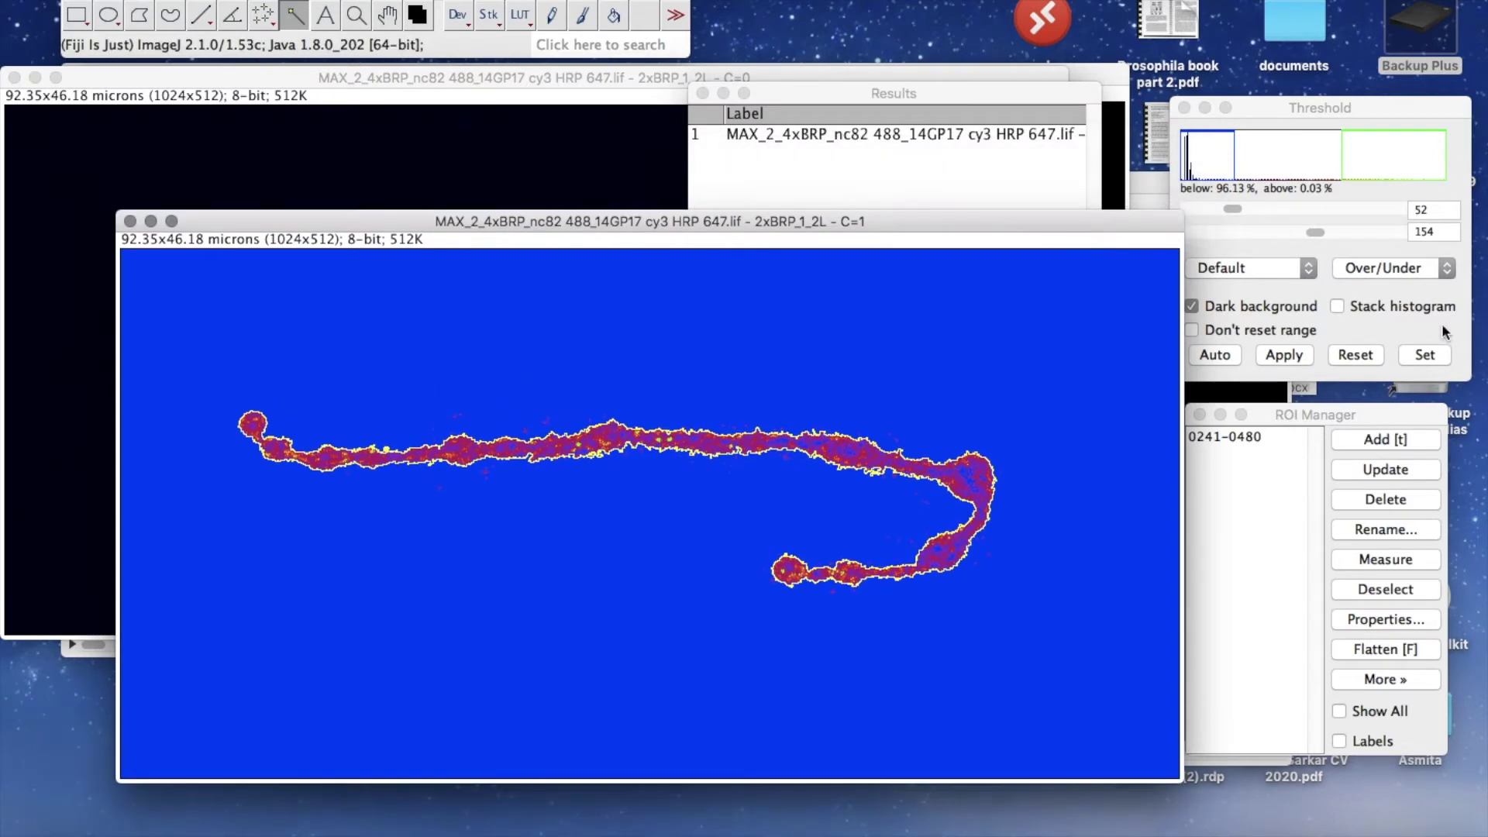
pyautogui.click(1355, 355)
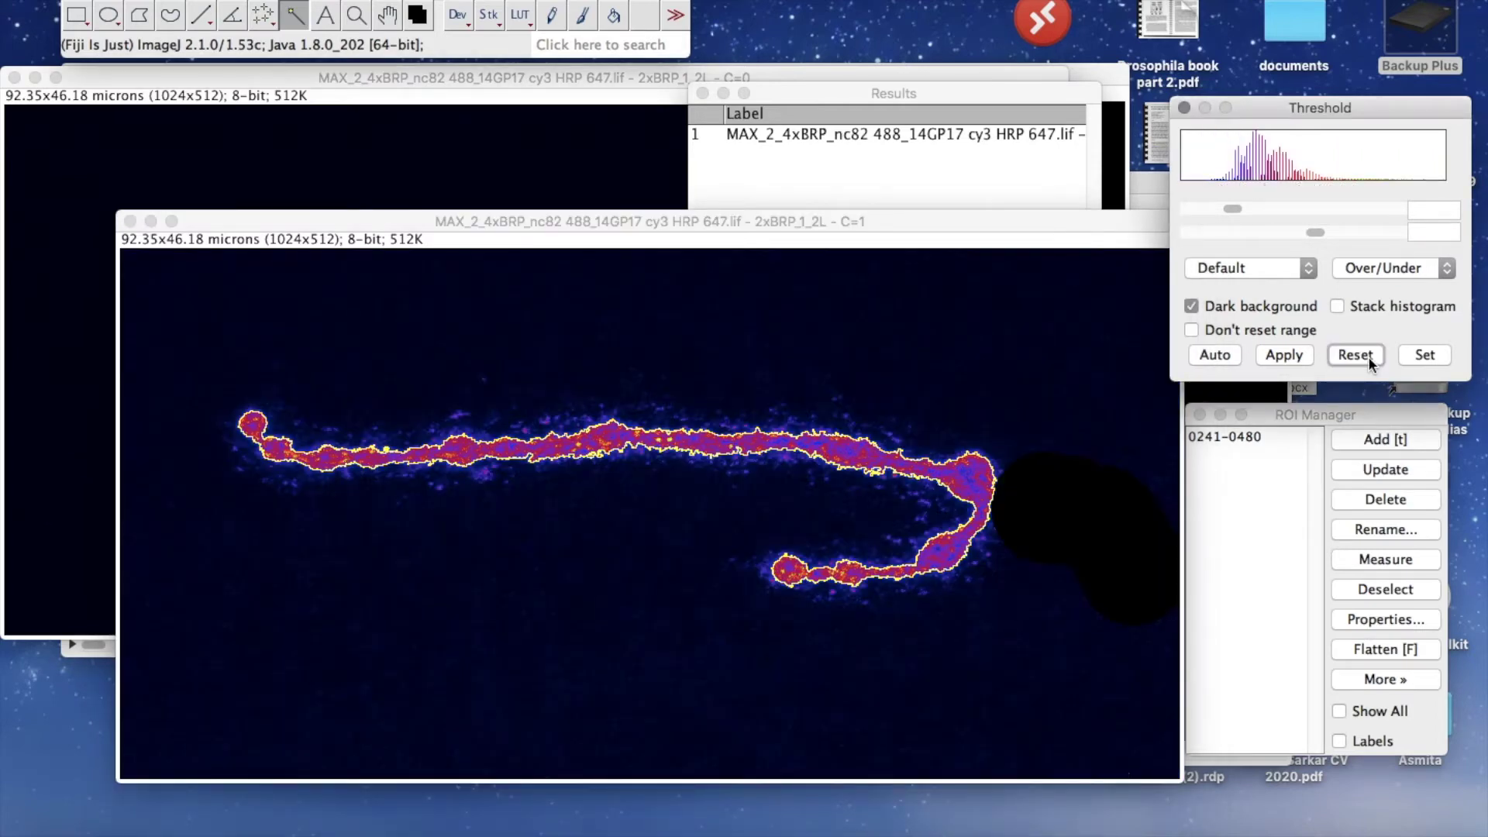
pyautogui.press('super+m')
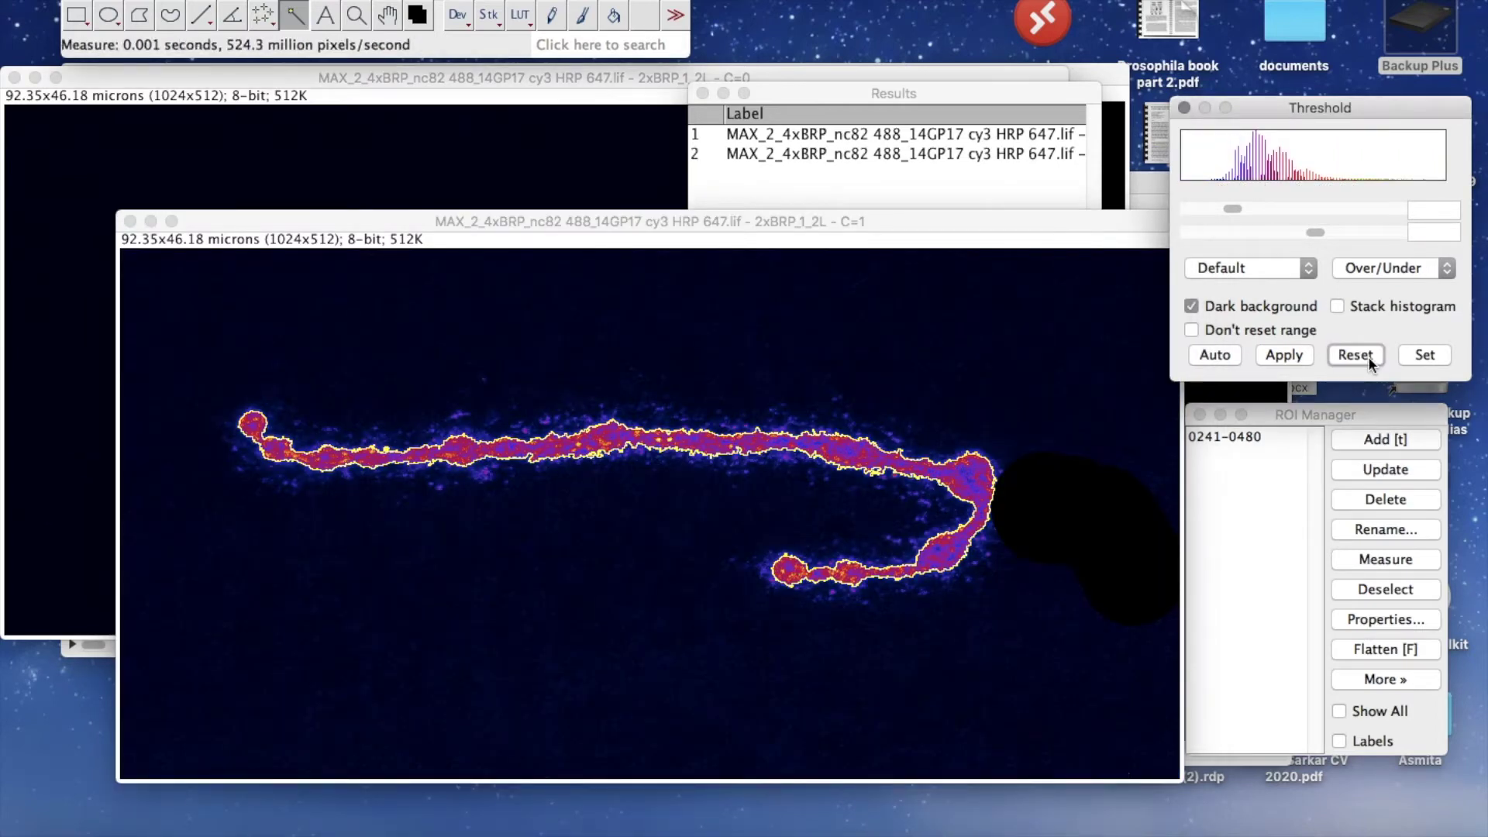
# - With the C=0 row selected in the enlarged Results table, compare its columns with headings E1:K1 of the MSc data sheet in Google Sheets
pyautogui.click(744, 92)
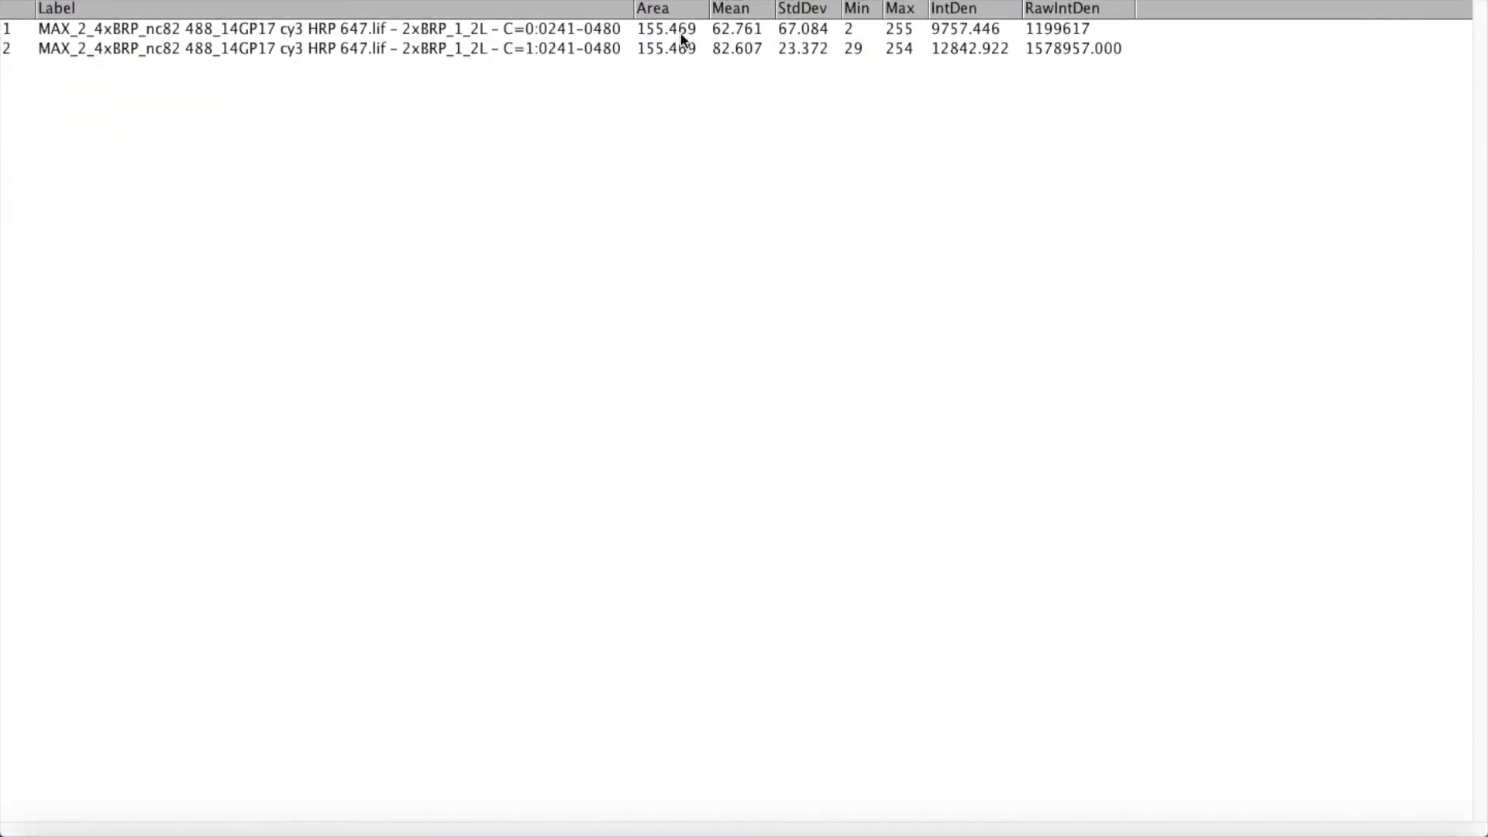
pyautogui.click(680, 31)
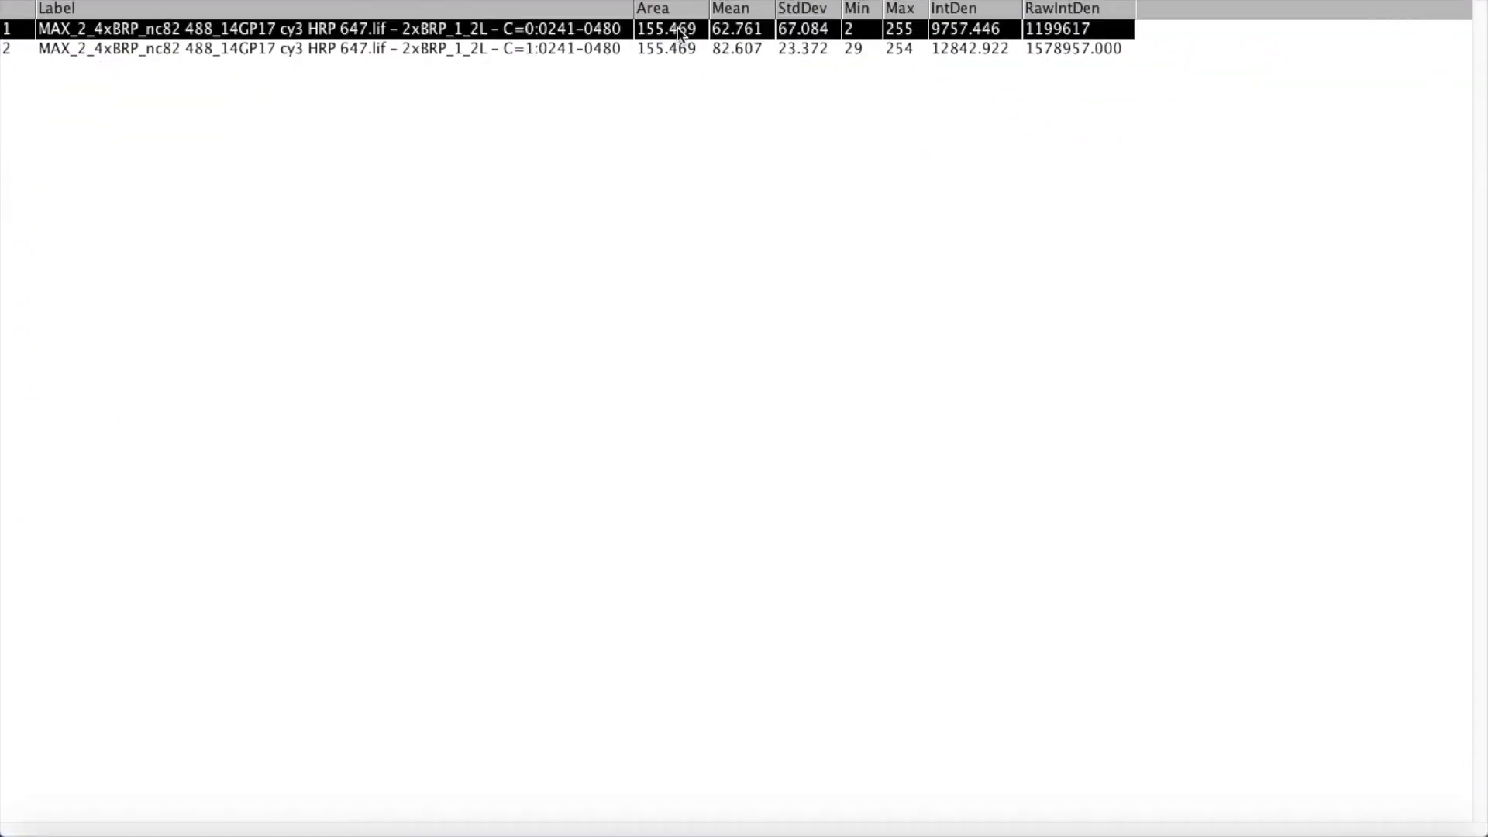
pyautogui.hotkey('ctrl', 'Right')
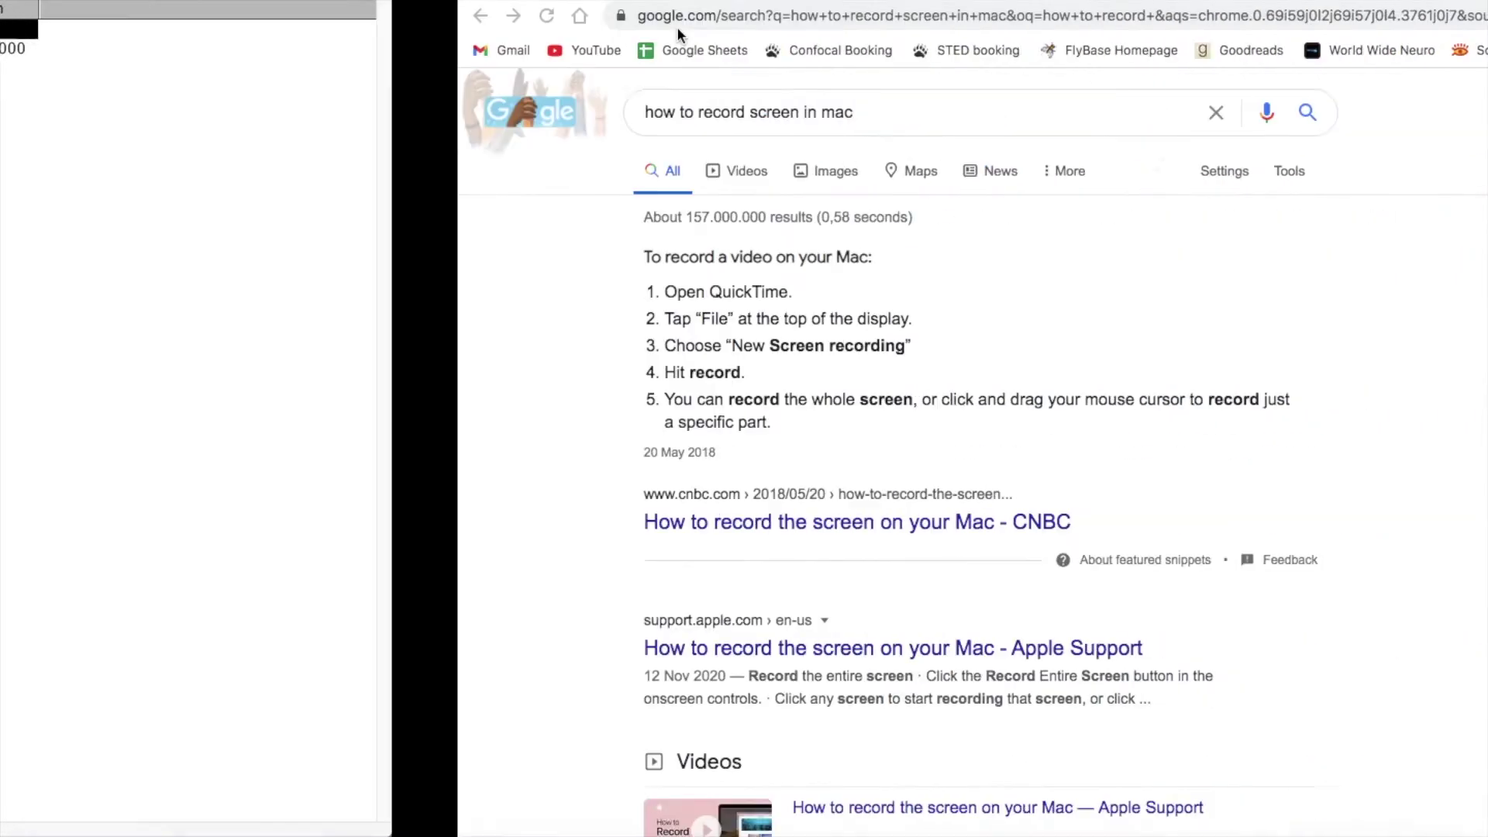
pyautogui.click(142, 2)
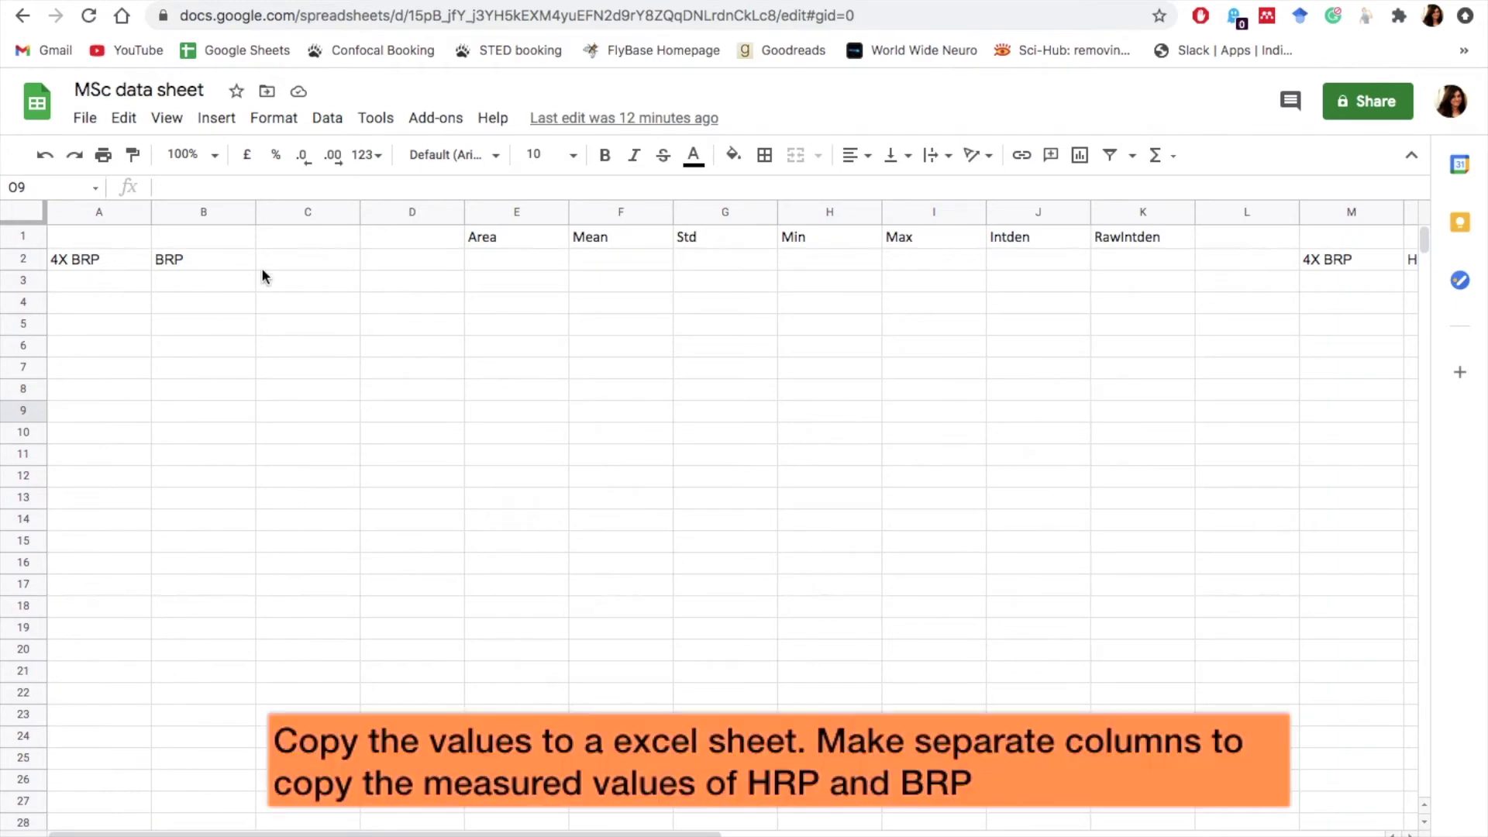
pyautogui.moveTo(495, 235); pyautogui.dragTo(1123, 241)
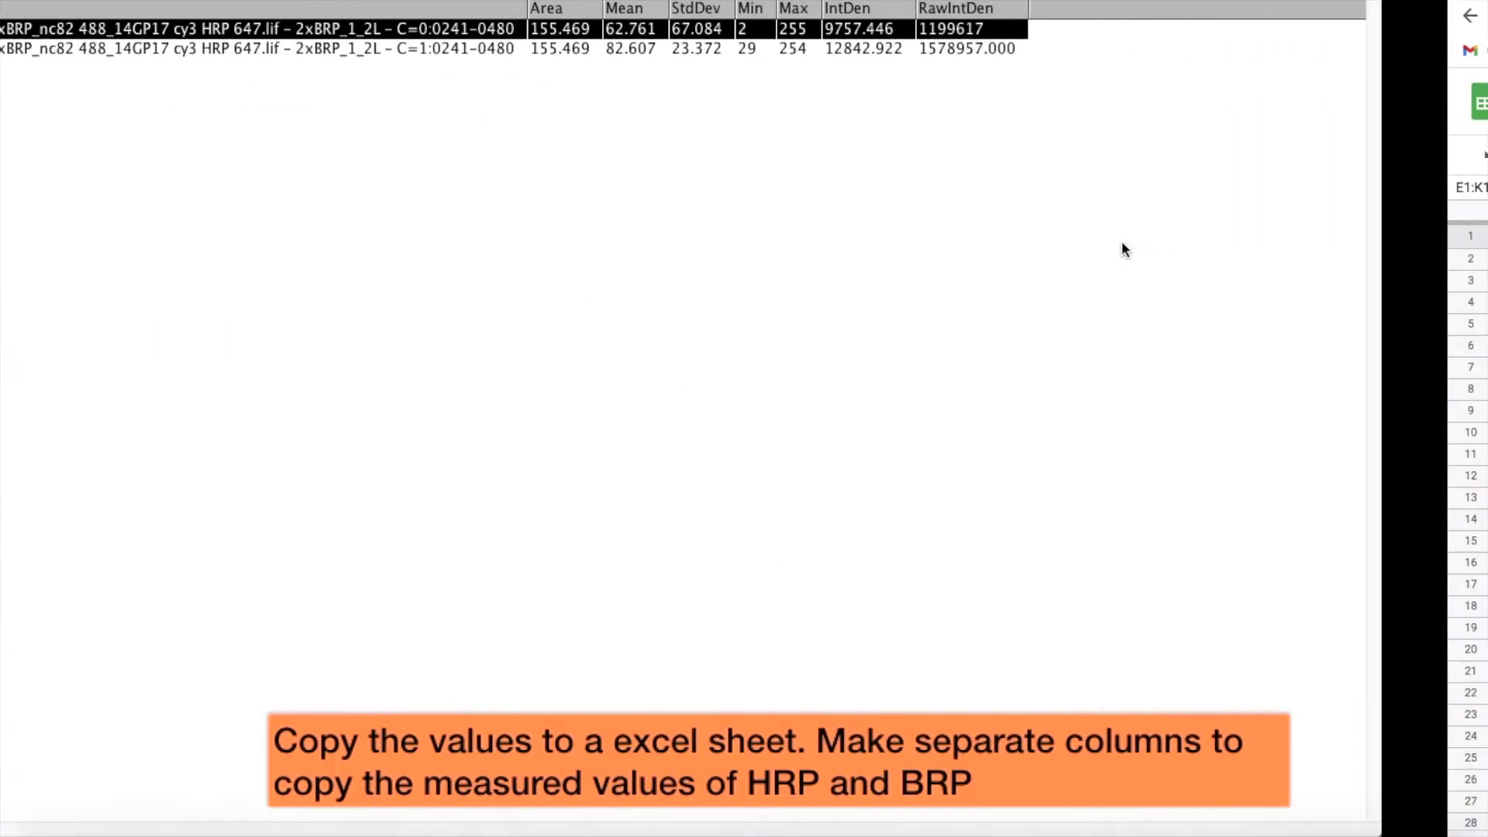
pyautogui.click(654, 8)
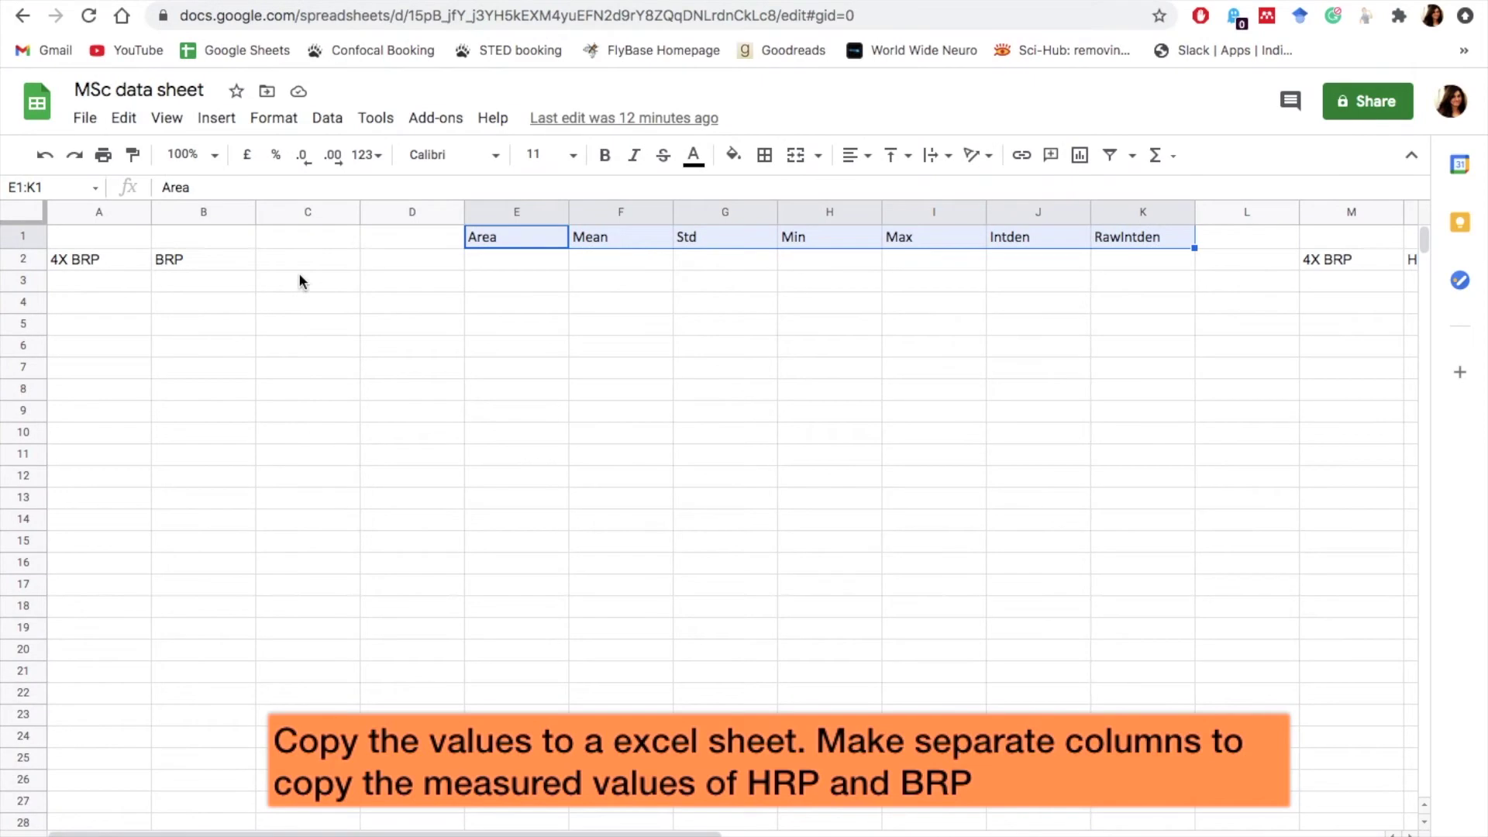
# - Paste the copied C=0 measurement row into the BRP section of the MSc data sheet, starting at cell C2
pyautogui.click(303, 266)
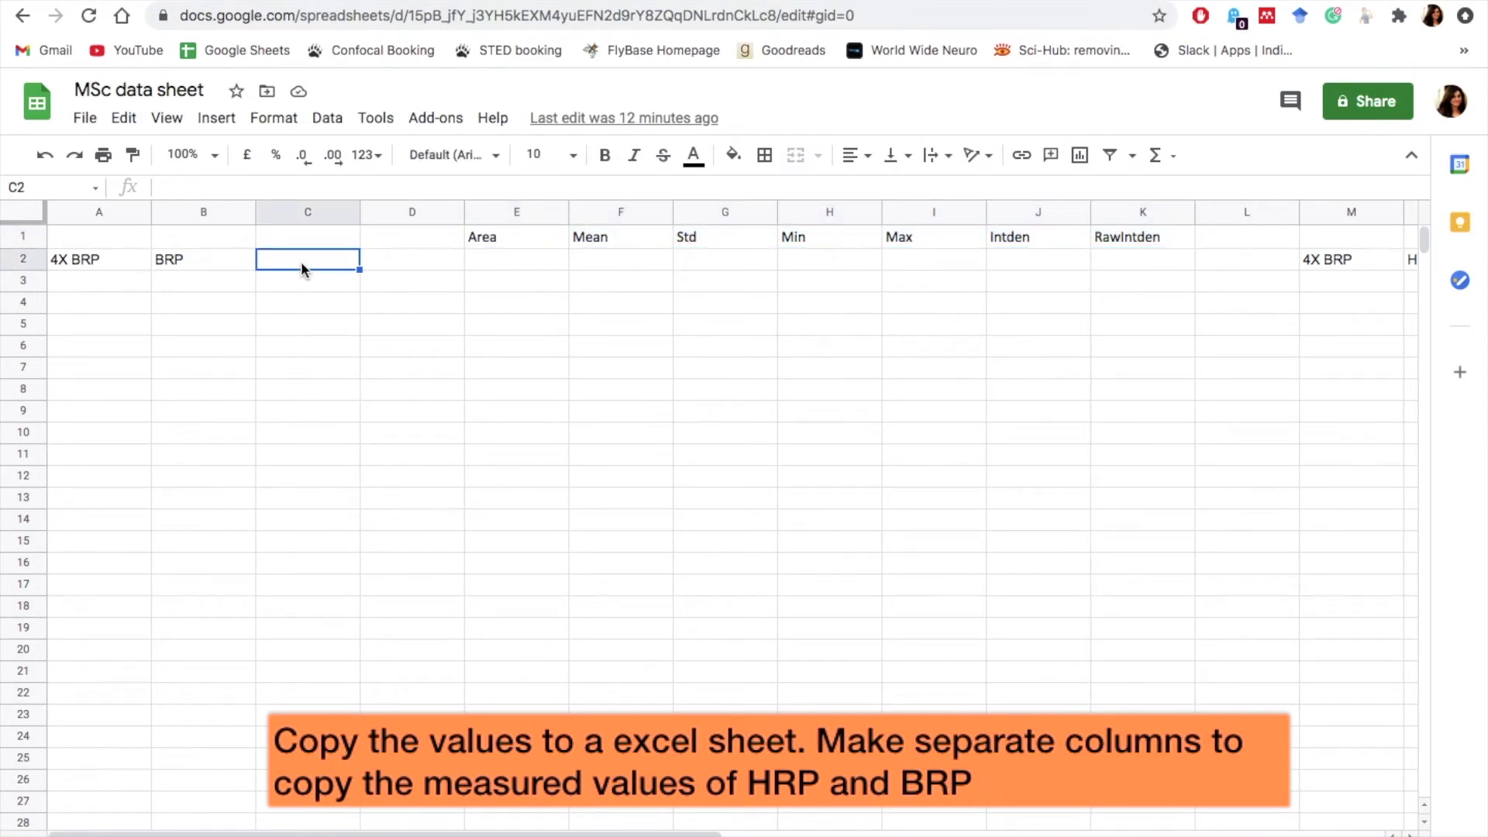
pyautogui.write('1\tMAX_2_4xBRP_\t155.469\t62.761\t67.084\t2\t255\t9757.446\t1199617')
pyautogui.click(171, 270)
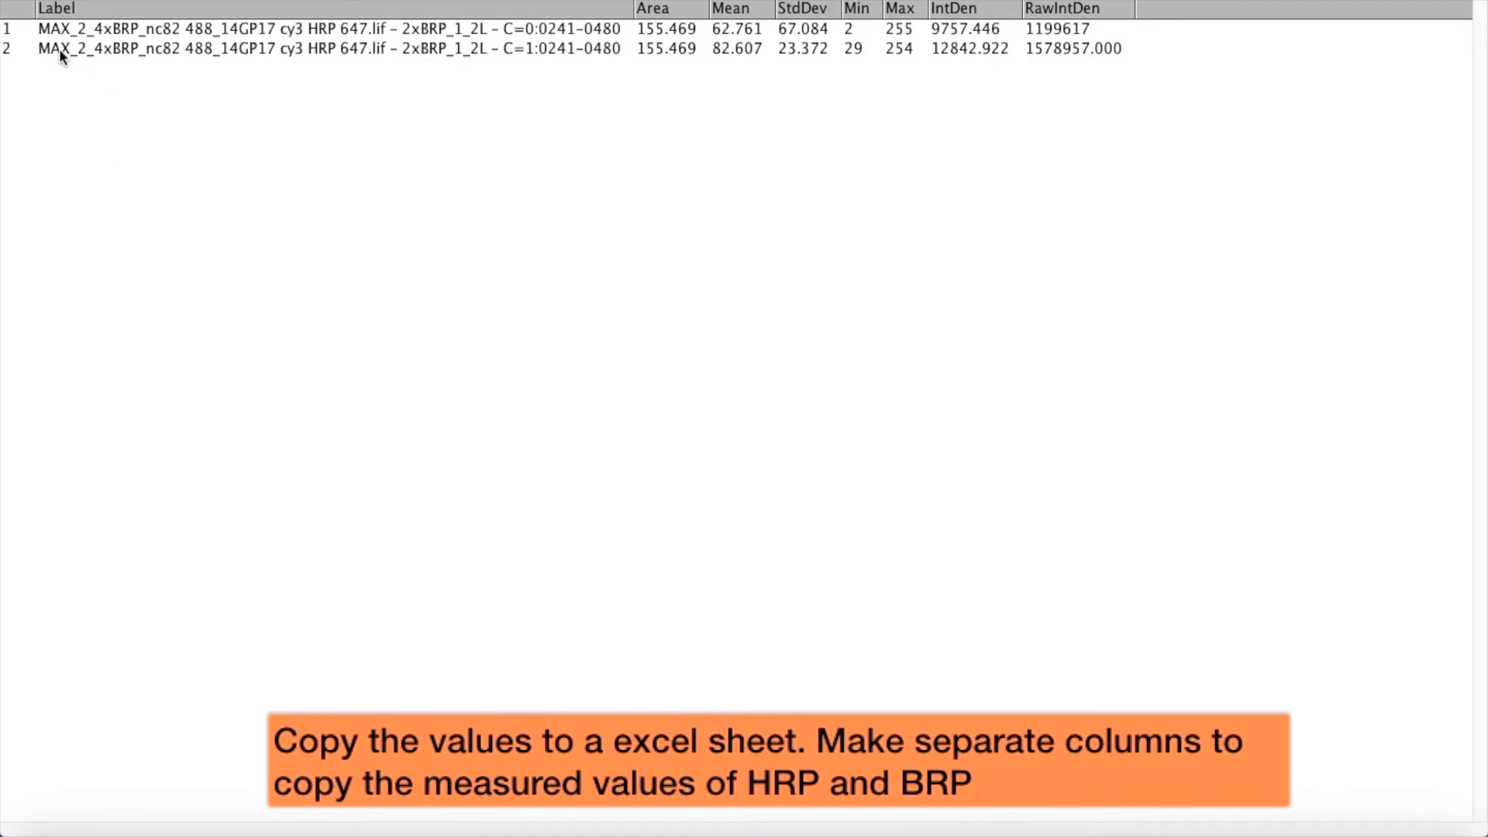
# - Copy the C=1 row from the Fiji Results table into the HRP section of the MSc data sheet, starting at cell O2
pyautogui.click(735, 54)
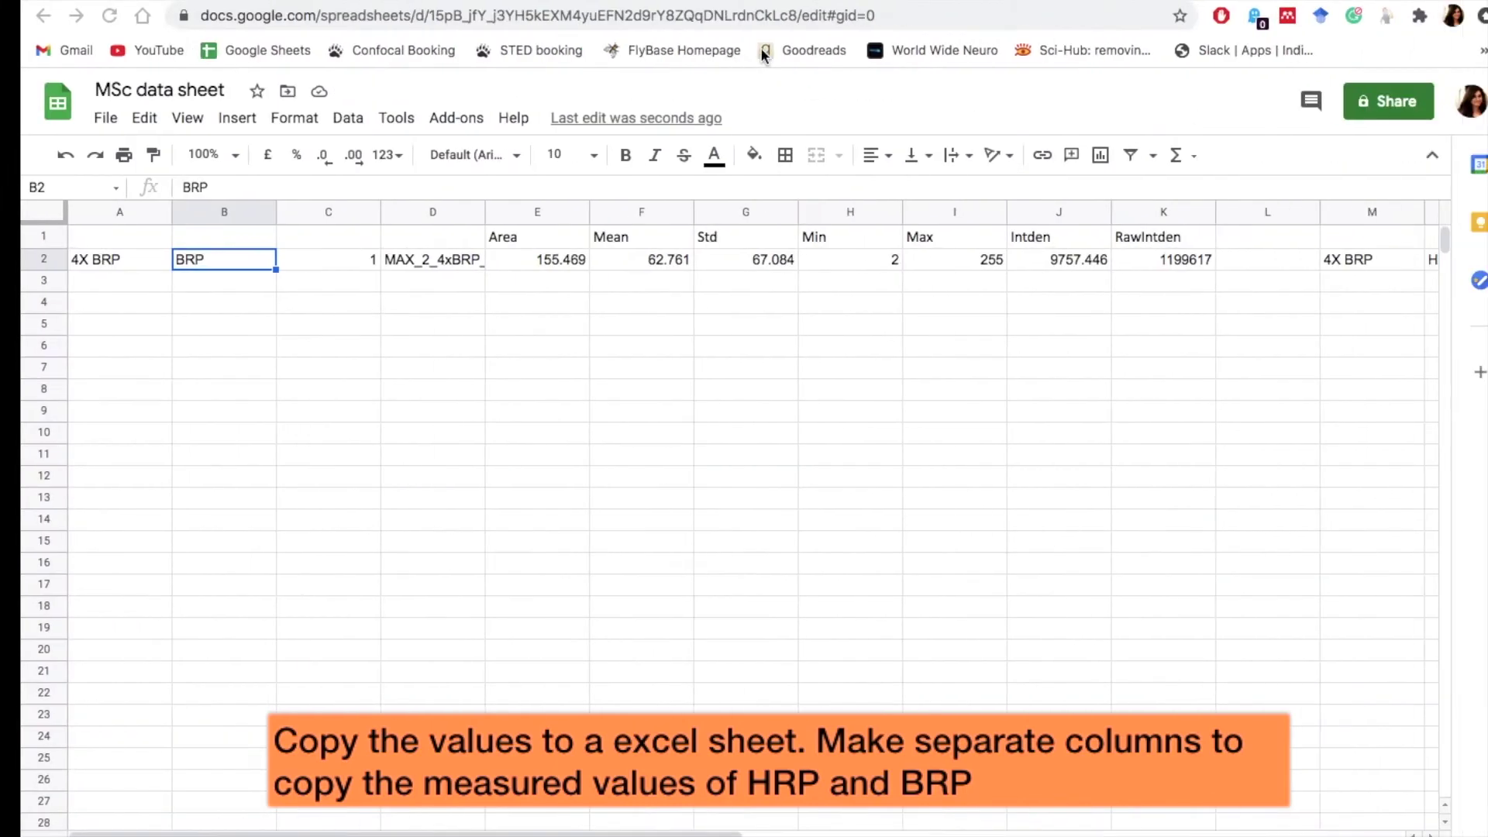
pyautogui.hscroll(5, 1008, 306)
pyautogui.hscroll(3, 1008, 313)
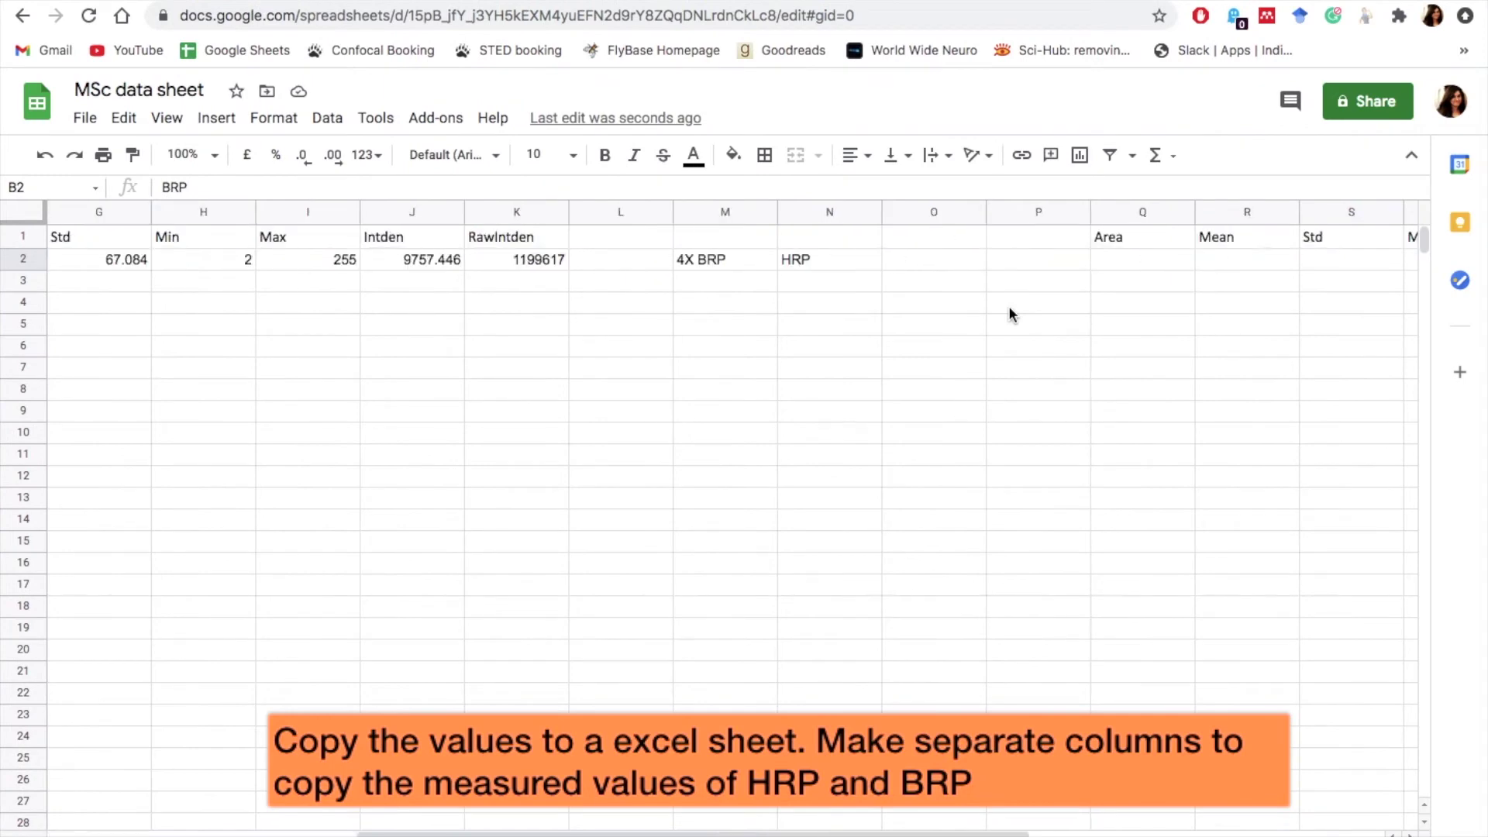
pyautogui.click(929, 264)
pyautogui.hotkey('ctrl', 'v')
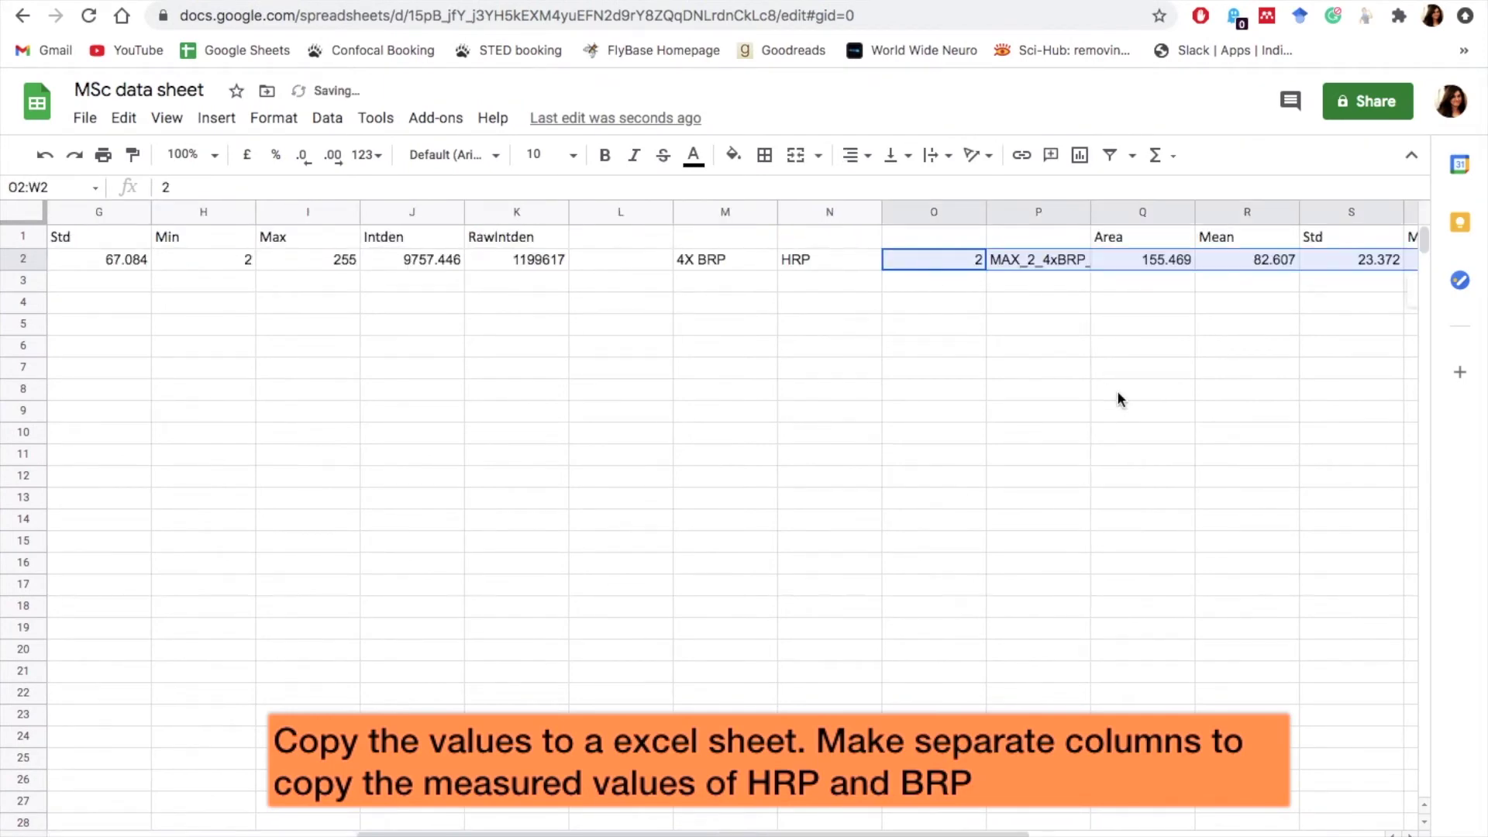
pyautogui.hscroll(5, 1118, 389)
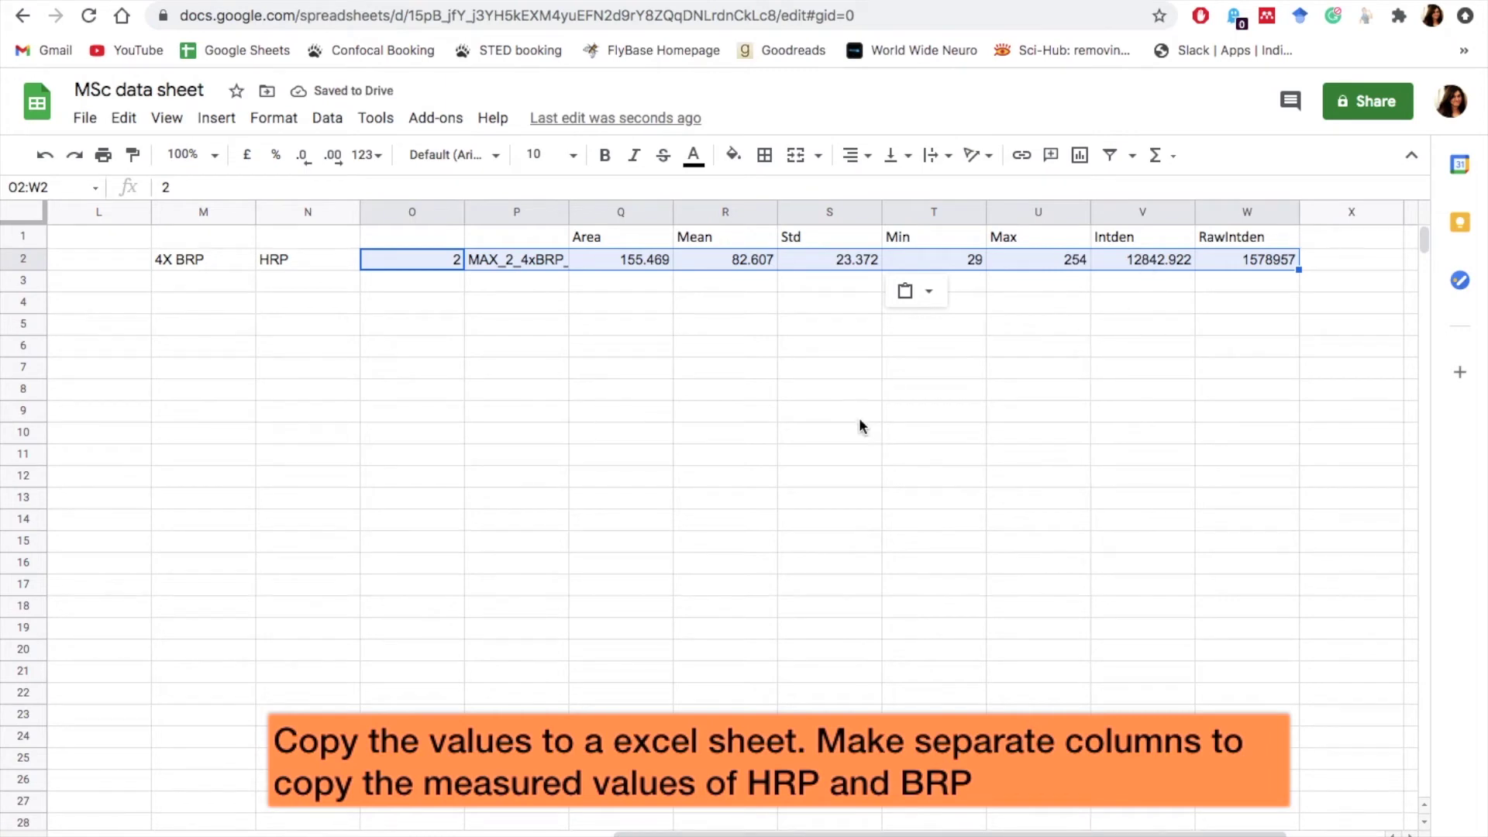
pyautogui.hscroll(-10, 860, 425)
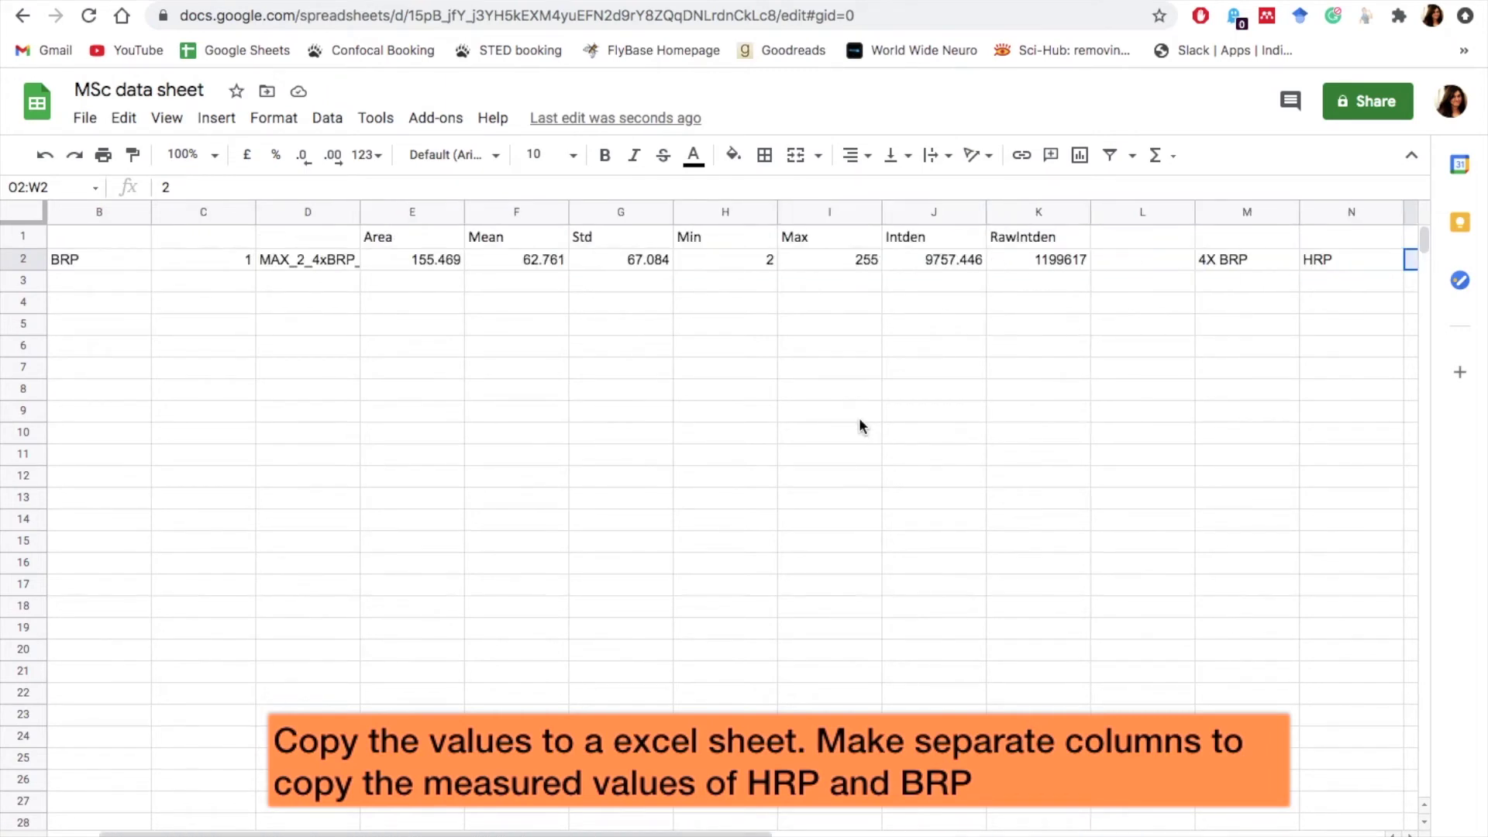
pyautogui.hscroll(-1, 859, 426)
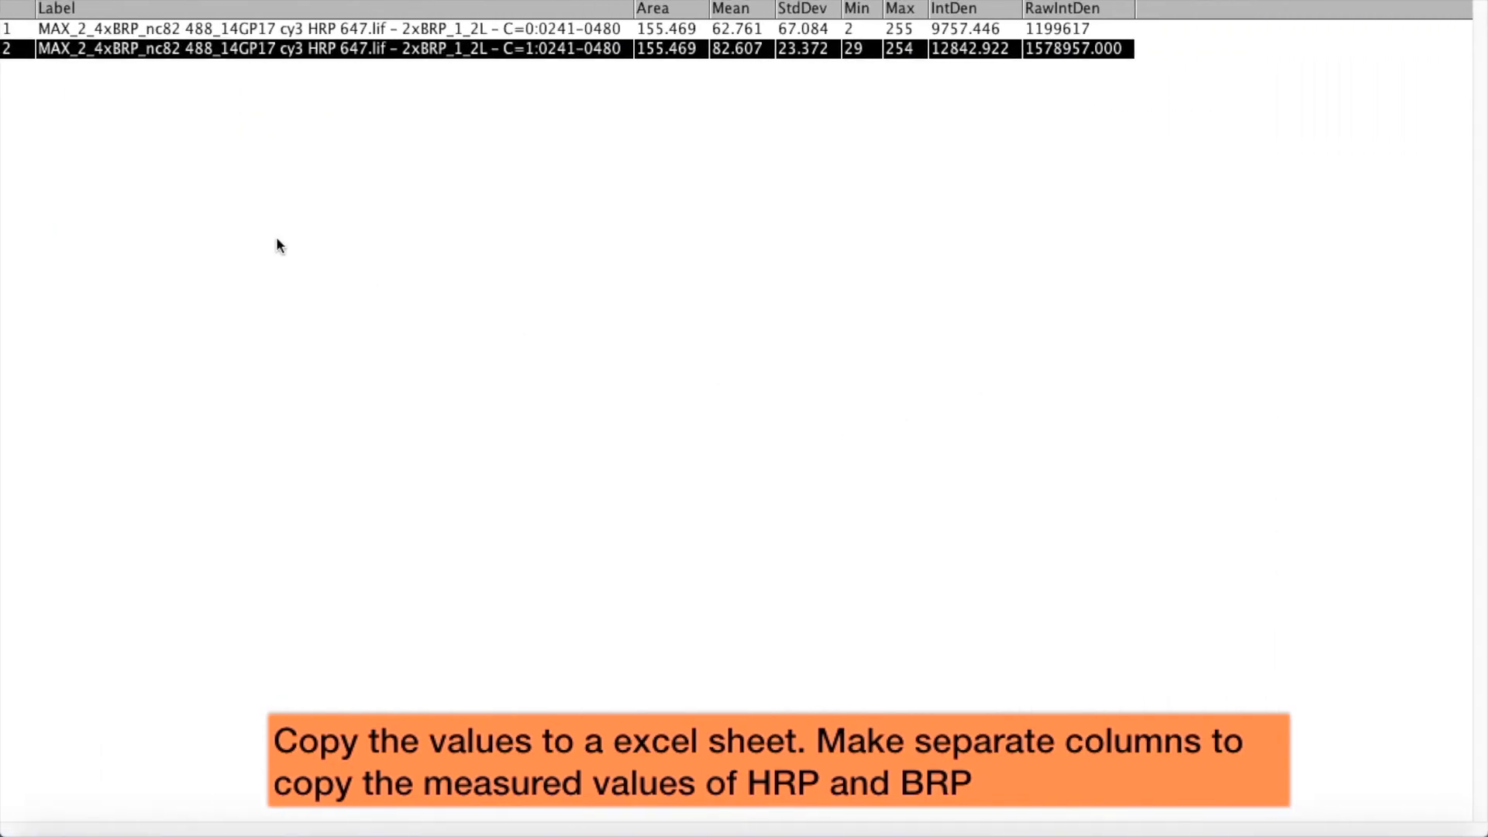
# - Back in Fiji, close the Results table and all open 2xBRP_1_2L projections and stacks without saving
pyautogui.click(17, 3)
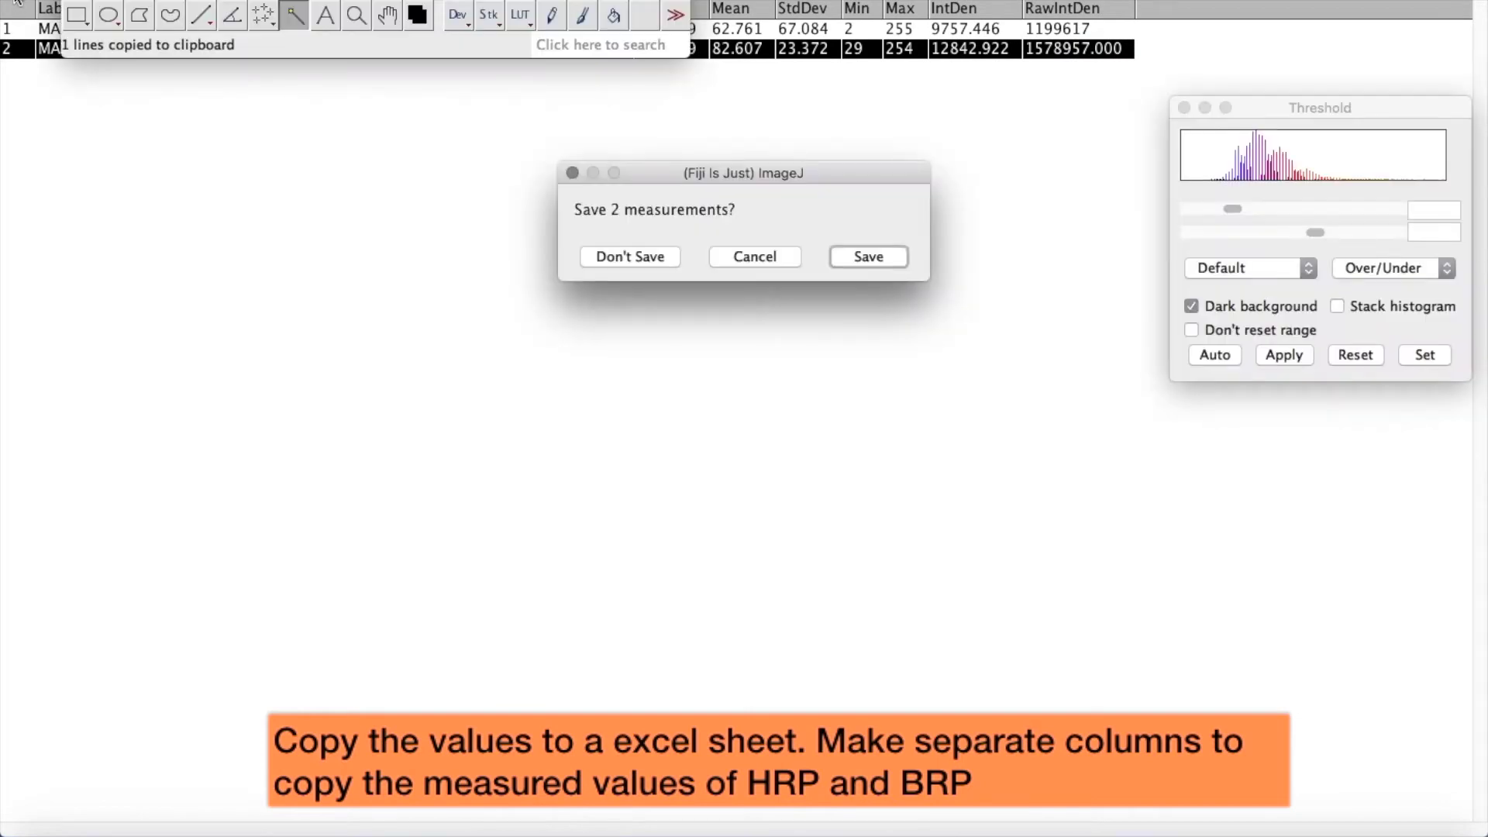
pyautogui.click(630, 257)
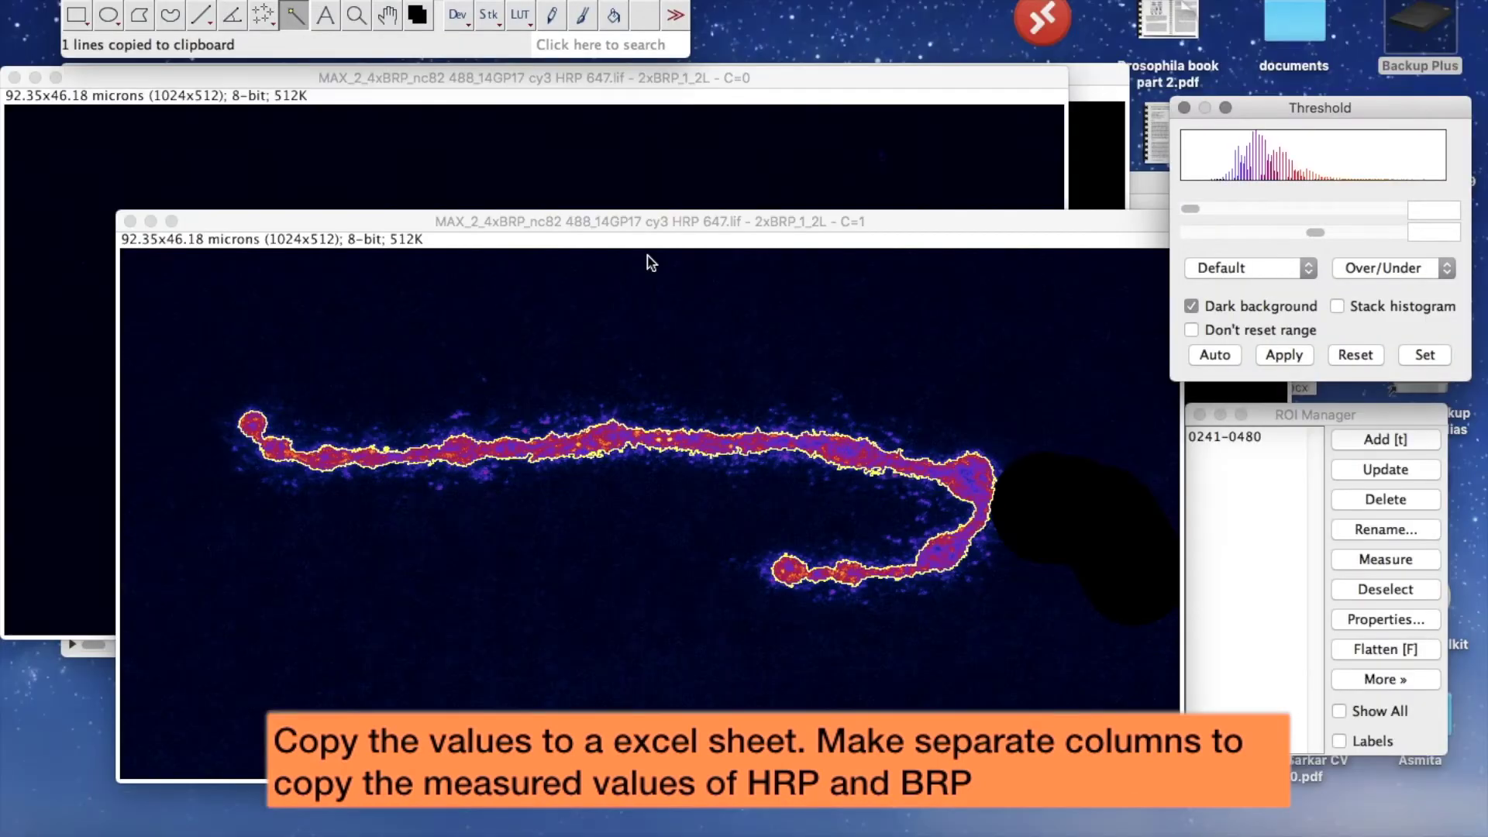
pyautogui.click(129, 222)
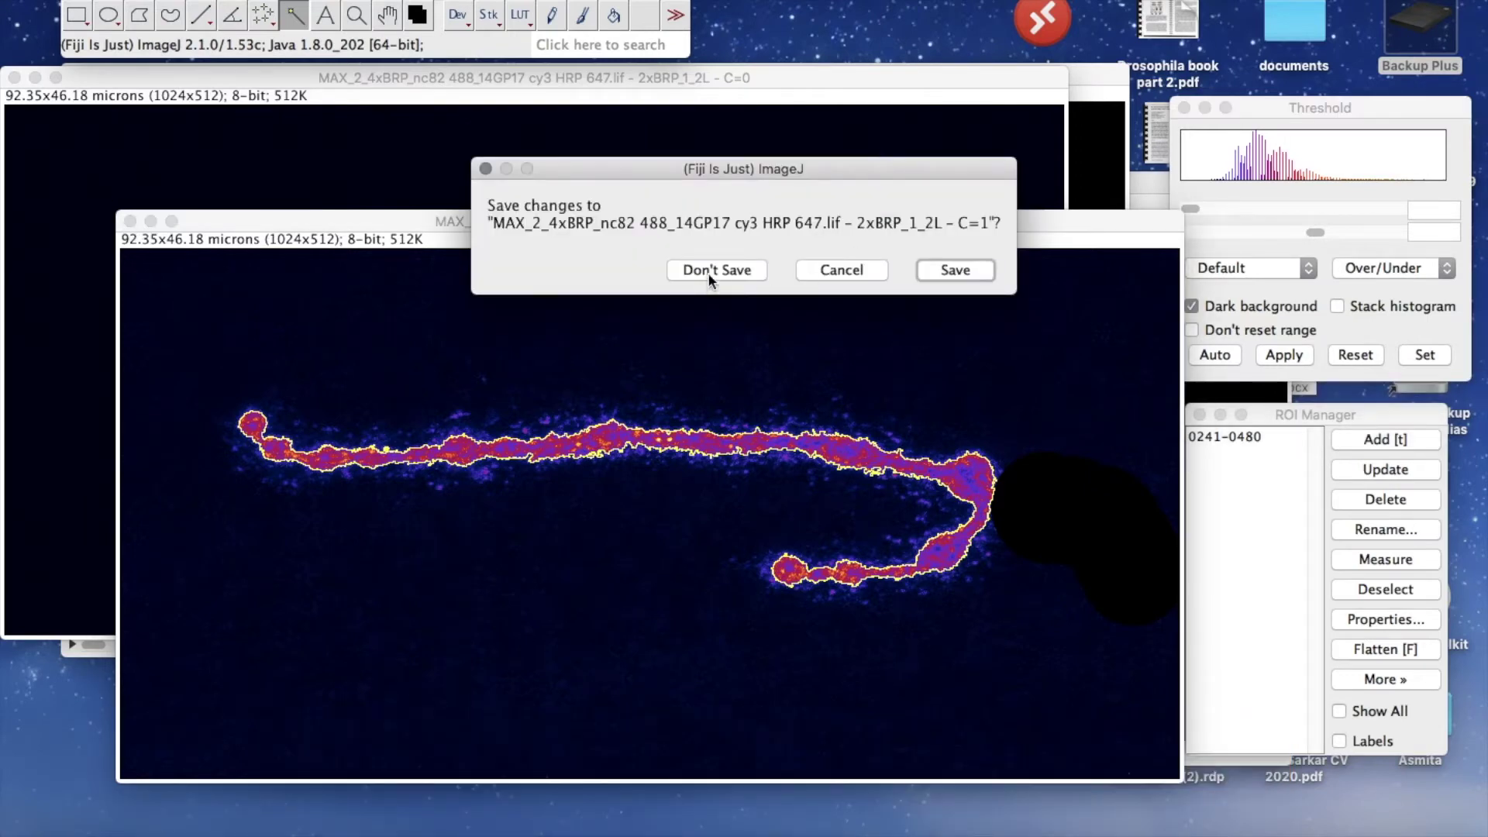
pyautogui.click(715, 270)
pyautogui.click(14, 77)
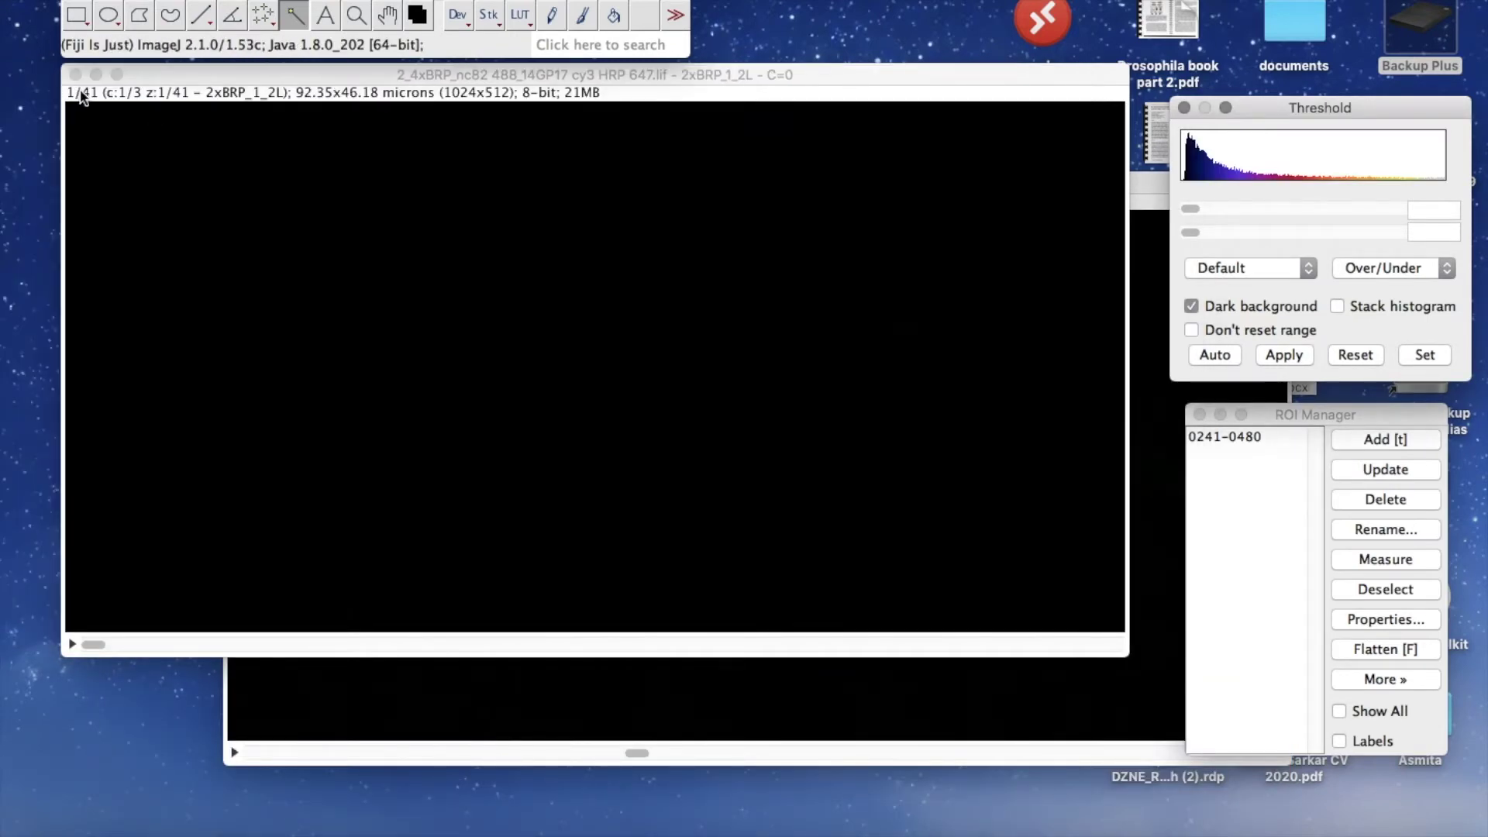
pyautogui.click(76, 74)
pyautogui.click(236, 180)
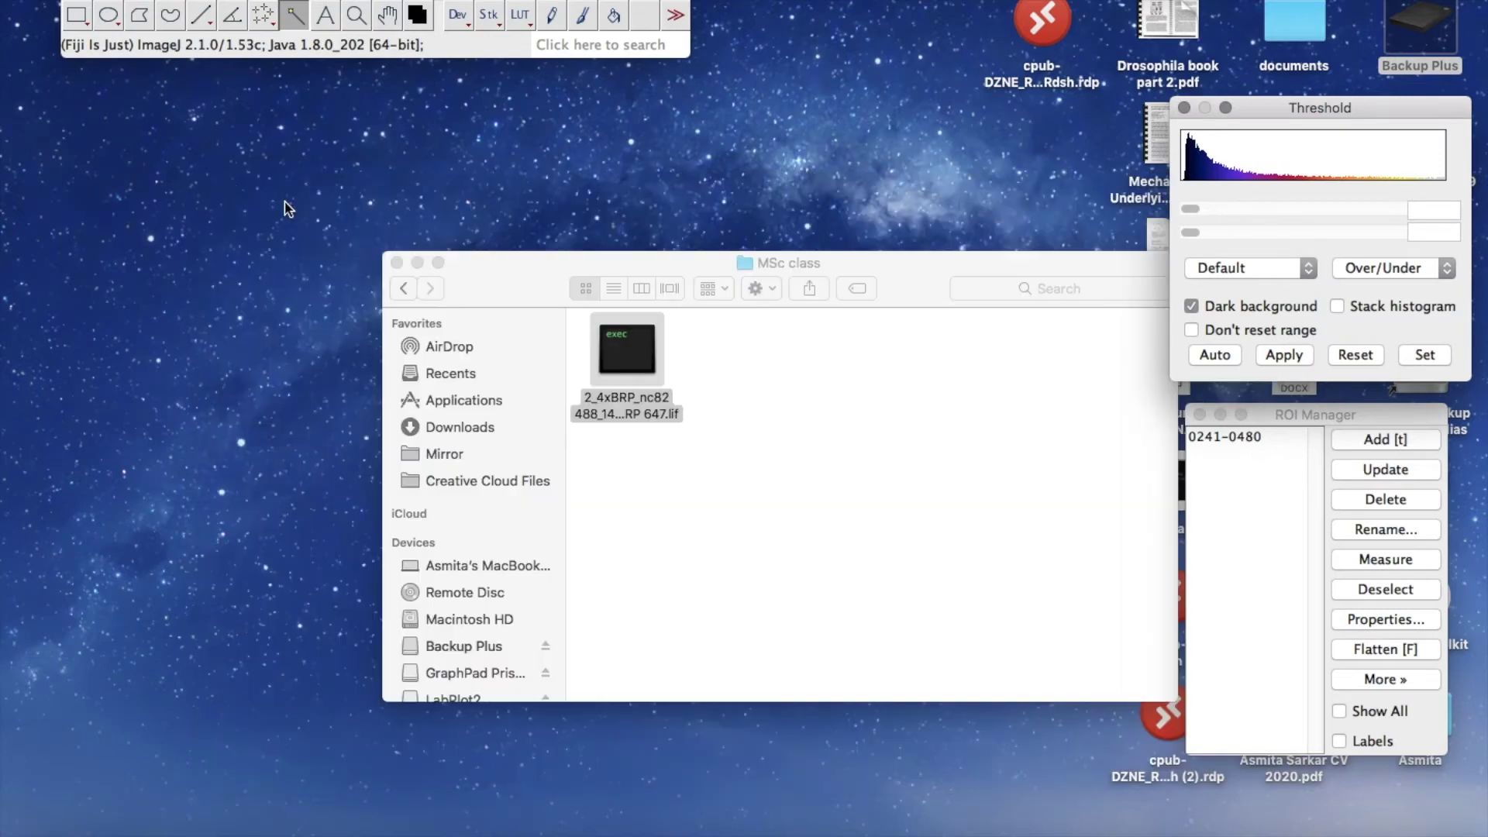
# - Import only Series 2 (2xBRP 1 3L) from the .lif file in the MSc class folder with split channels, and close the console
pyautogui.moveTo(605, 361); pyautogui.dragTo(394, 40)
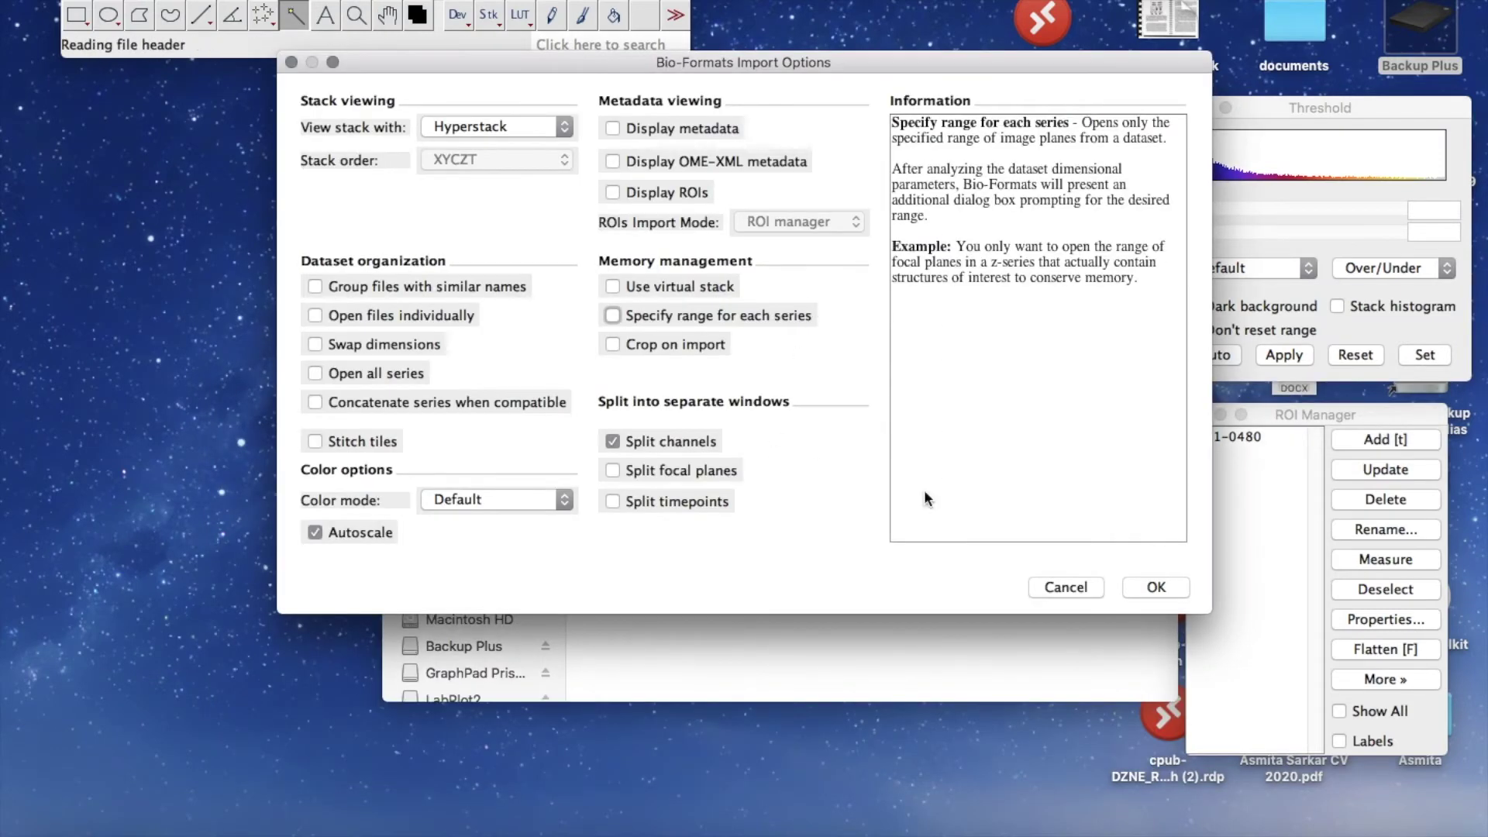
pyautogui.click(1157, 587)
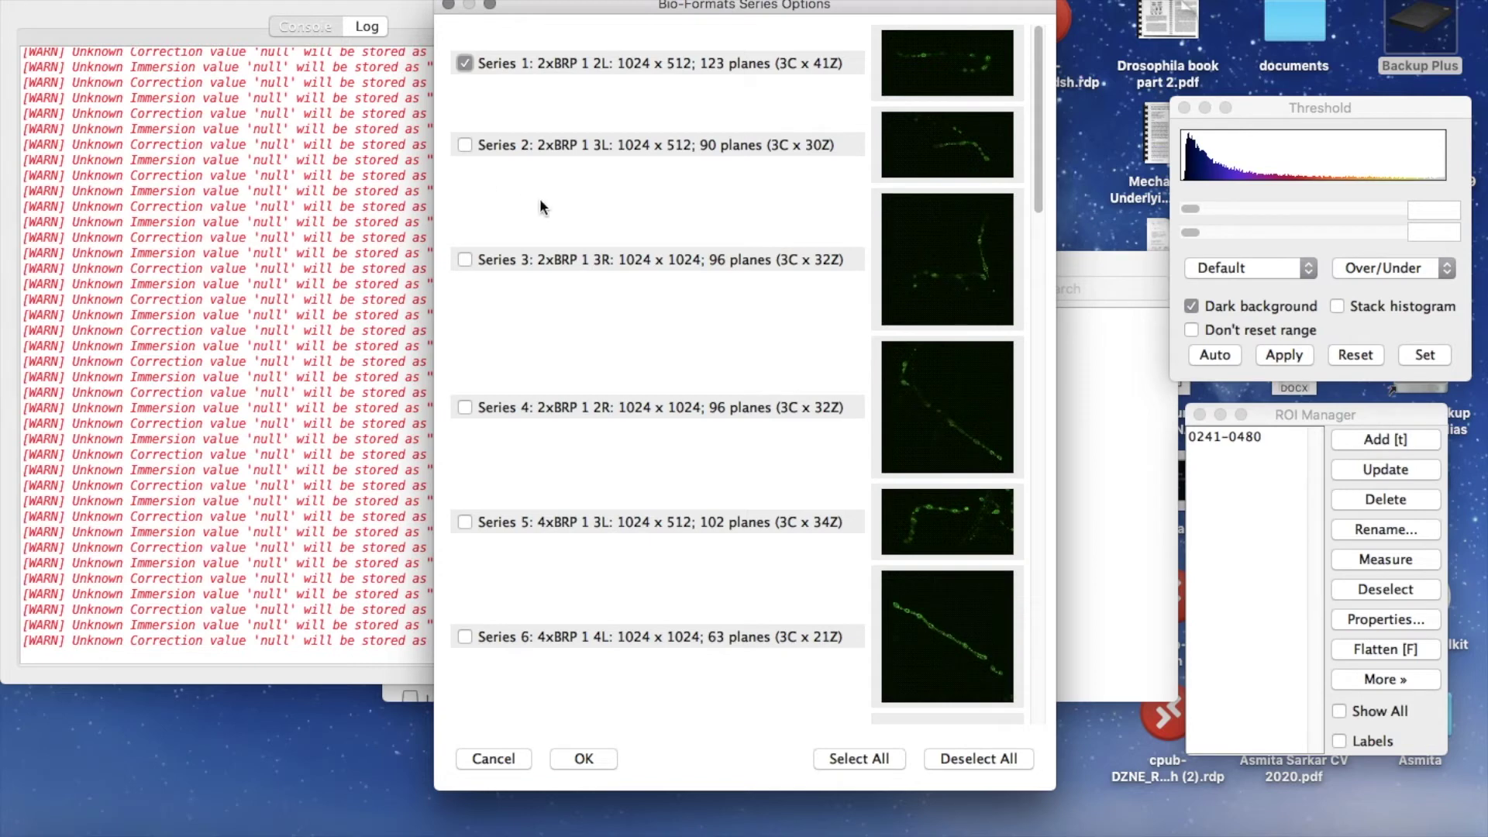
pyautogui.click(467, 146)
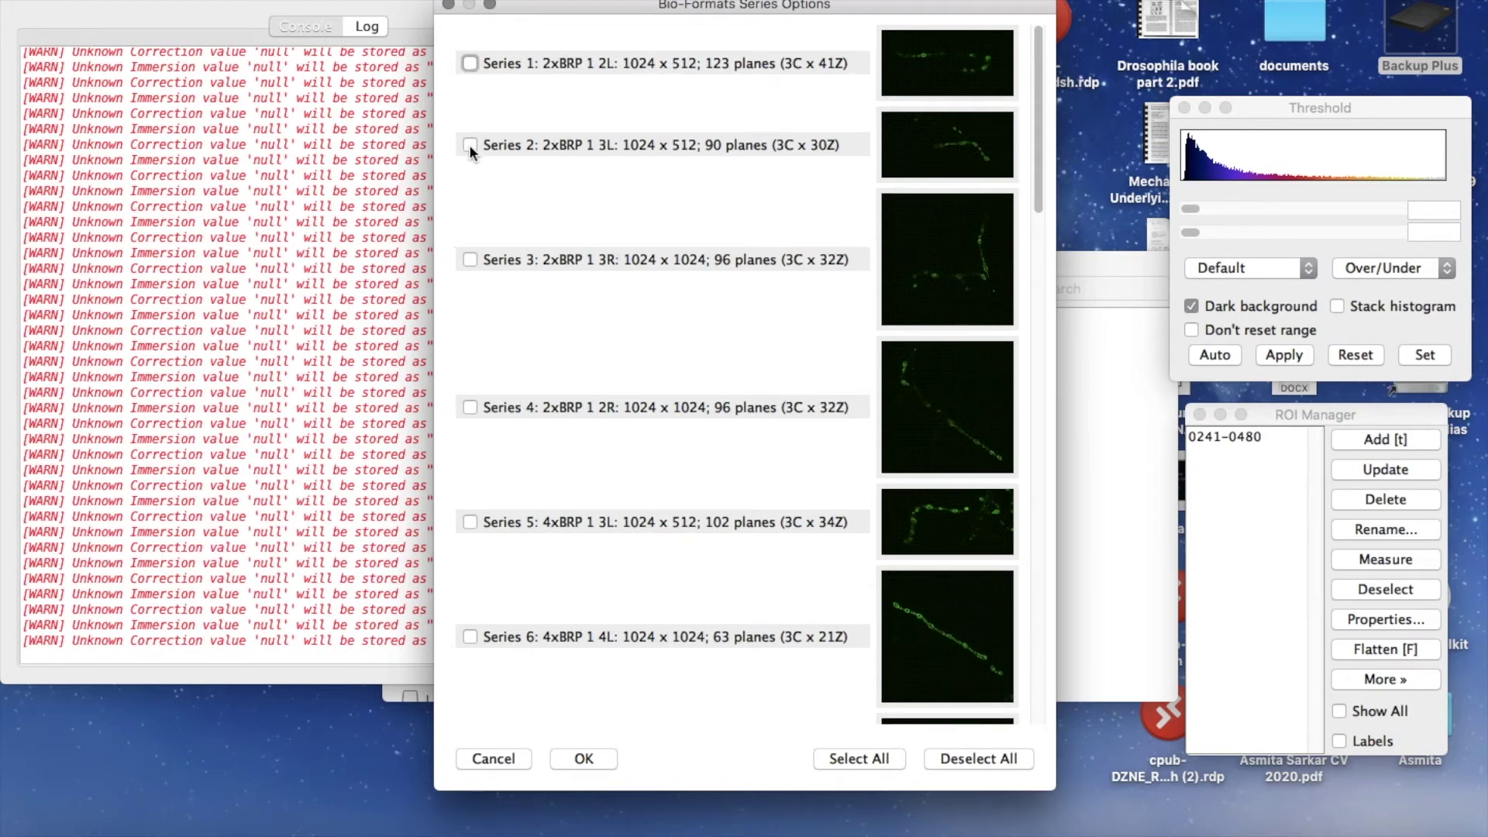
pyautogui.click(597, 758)
pyautogui.click(583, 758)
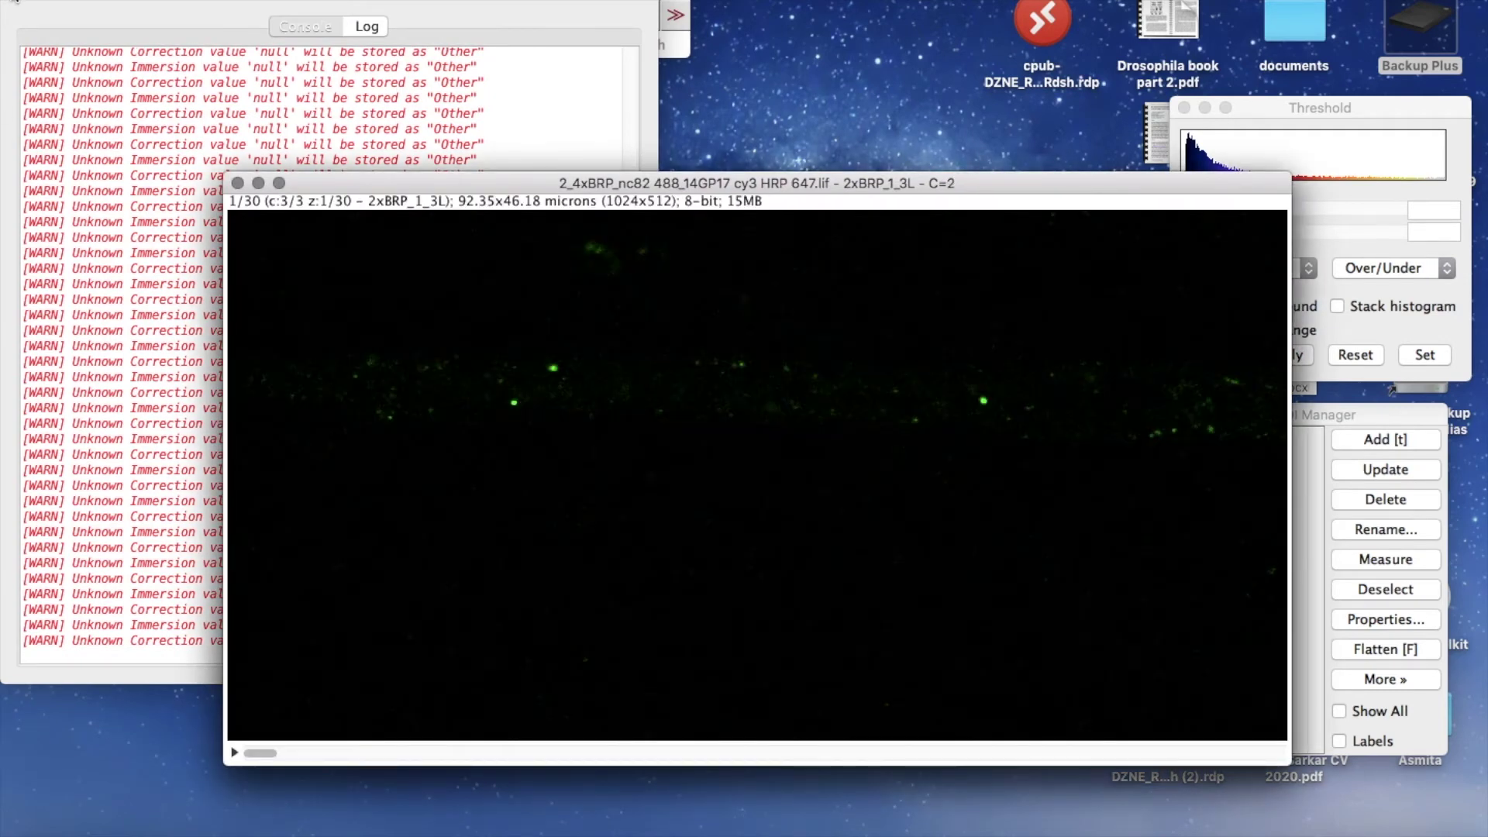
pyautogui.click(13, 2)
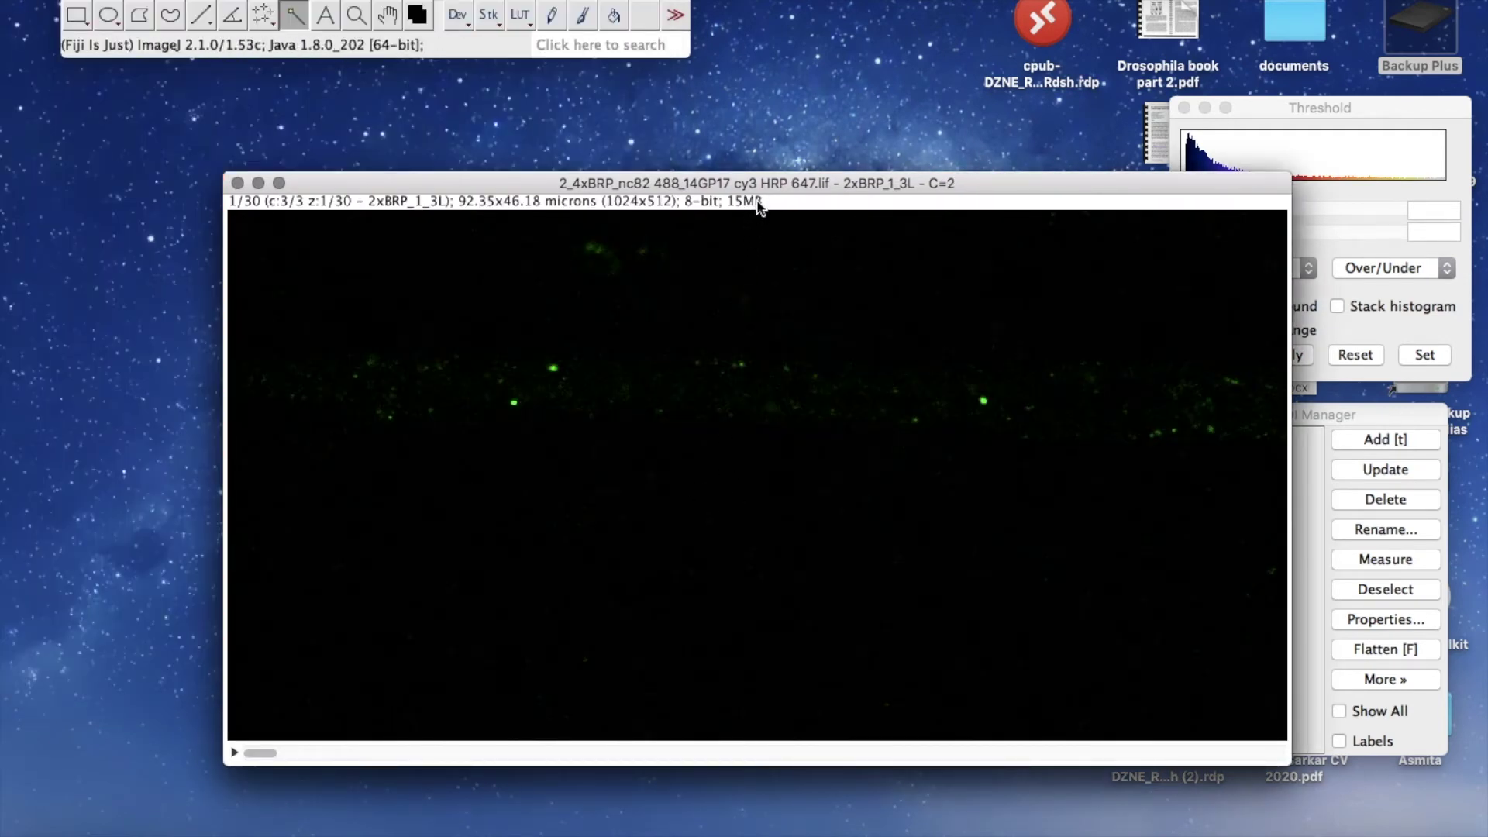
# - Close the C=2 stack of 2xBRP_1_3L and move the C=1 and C=0 stack windows apart
pyautogui.click(238, 184)
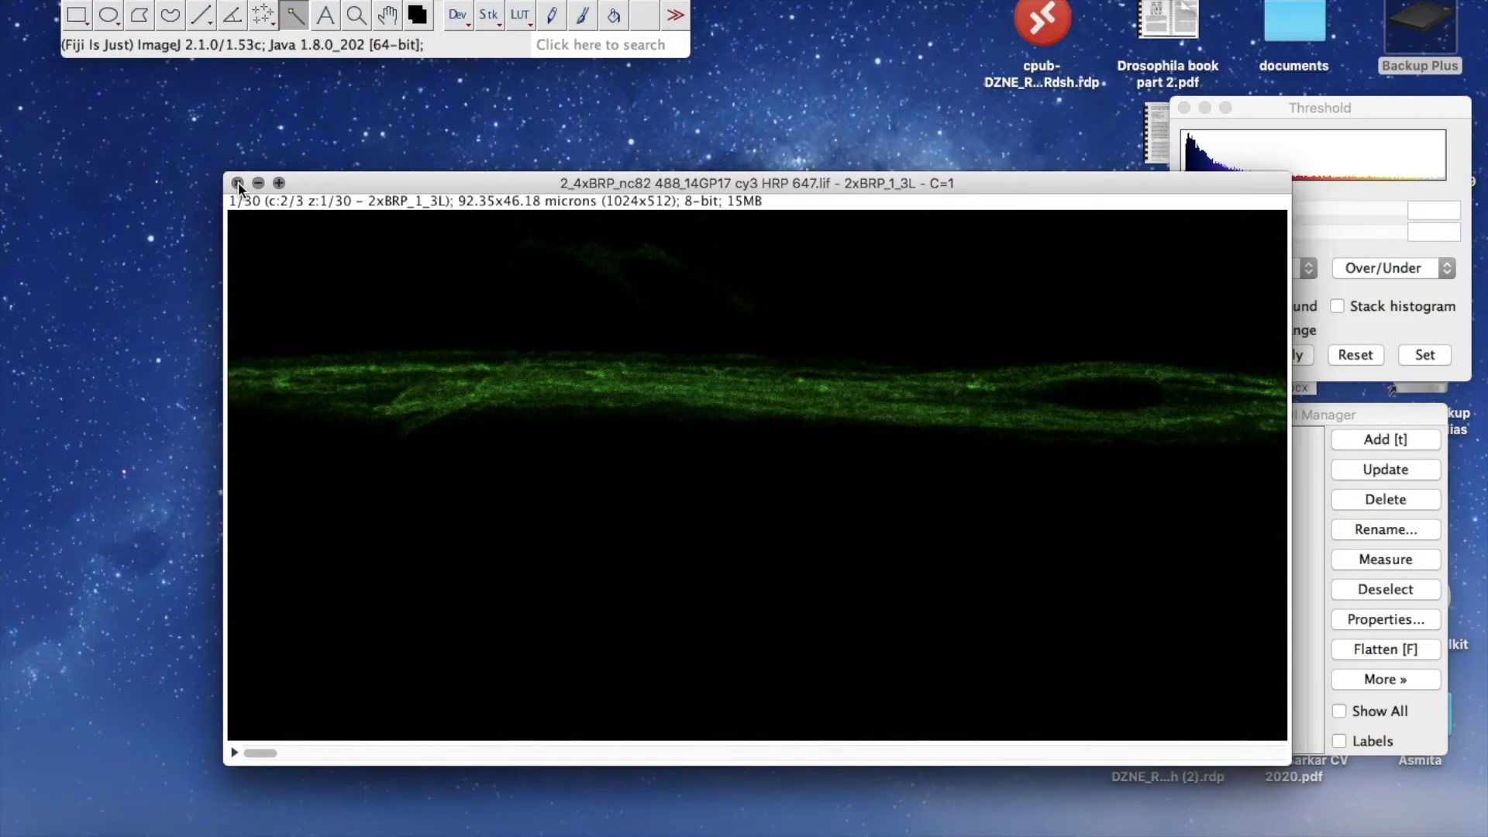
pyautogui.moveTo(490, 184); pyautogui.dragTo(547, 255)
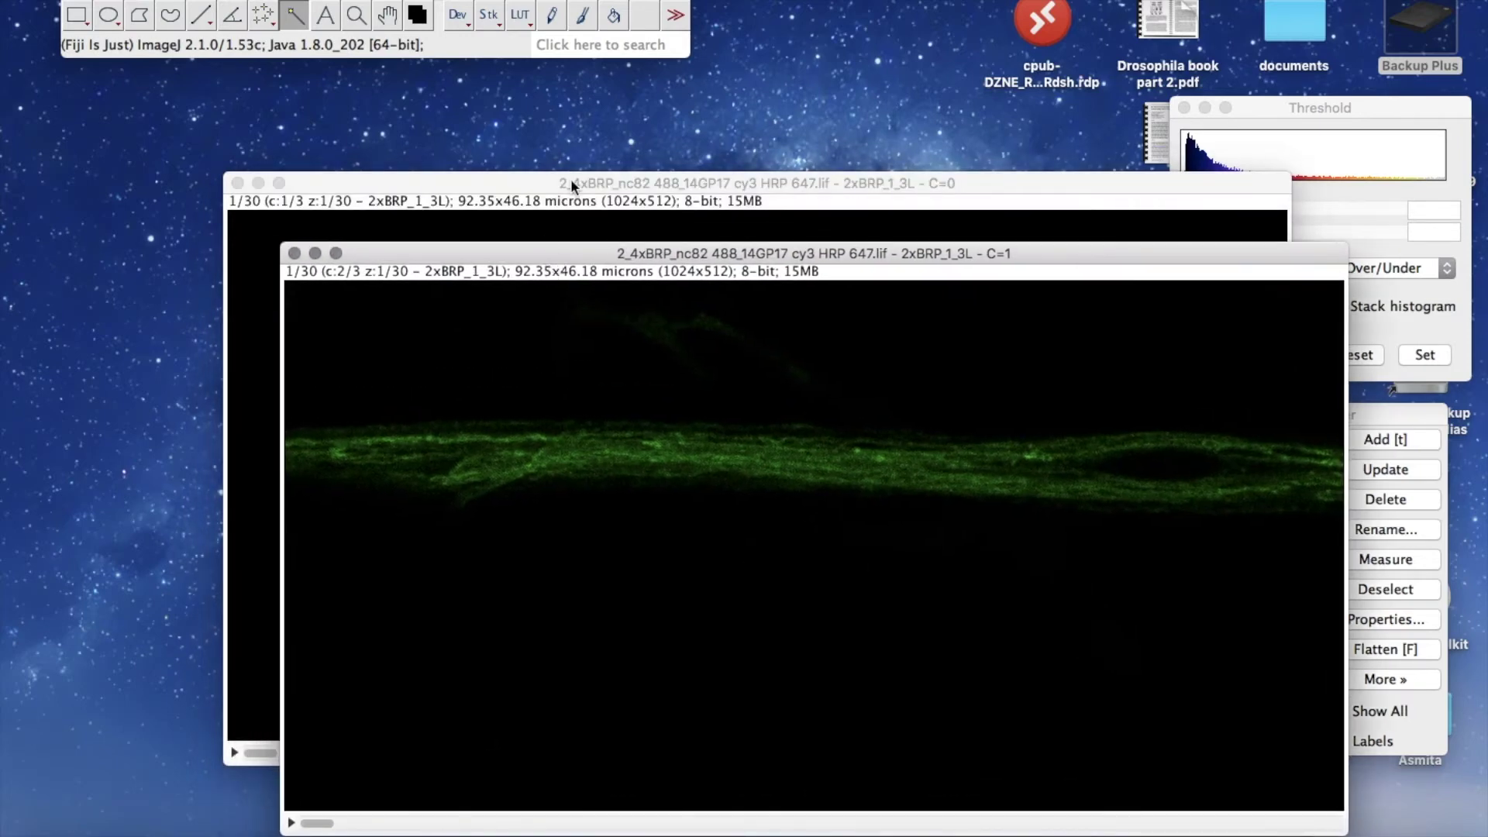
pyautogui.moveTo(589, 179); pyautogui.dragTo(466, 123)
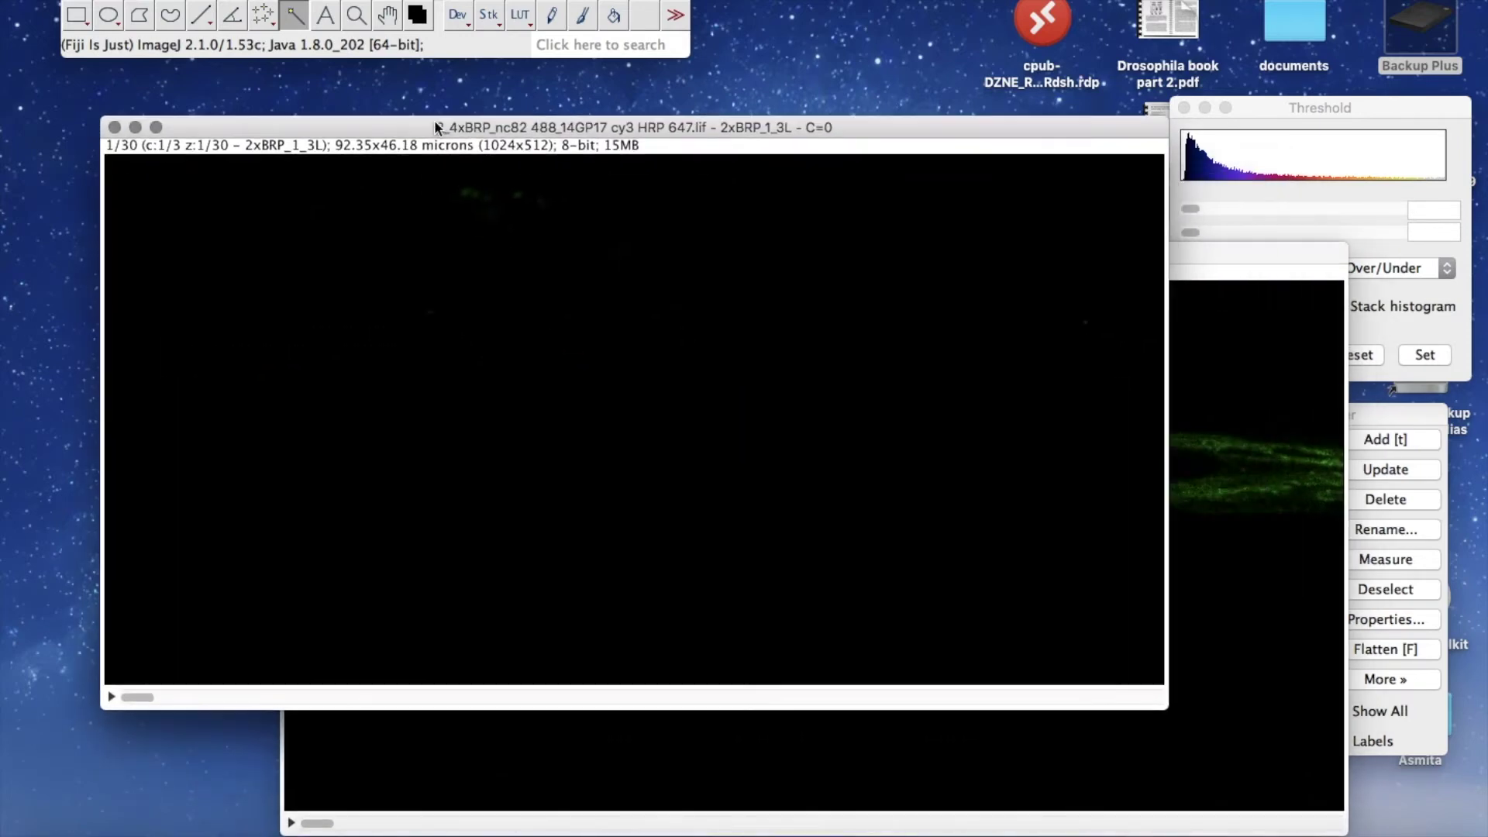
# - Create a maximum Z projection of the 2xBRP_1_3L C=0 stack and move its window clear of the C=1 stack
pyautogui.click(490, 17)
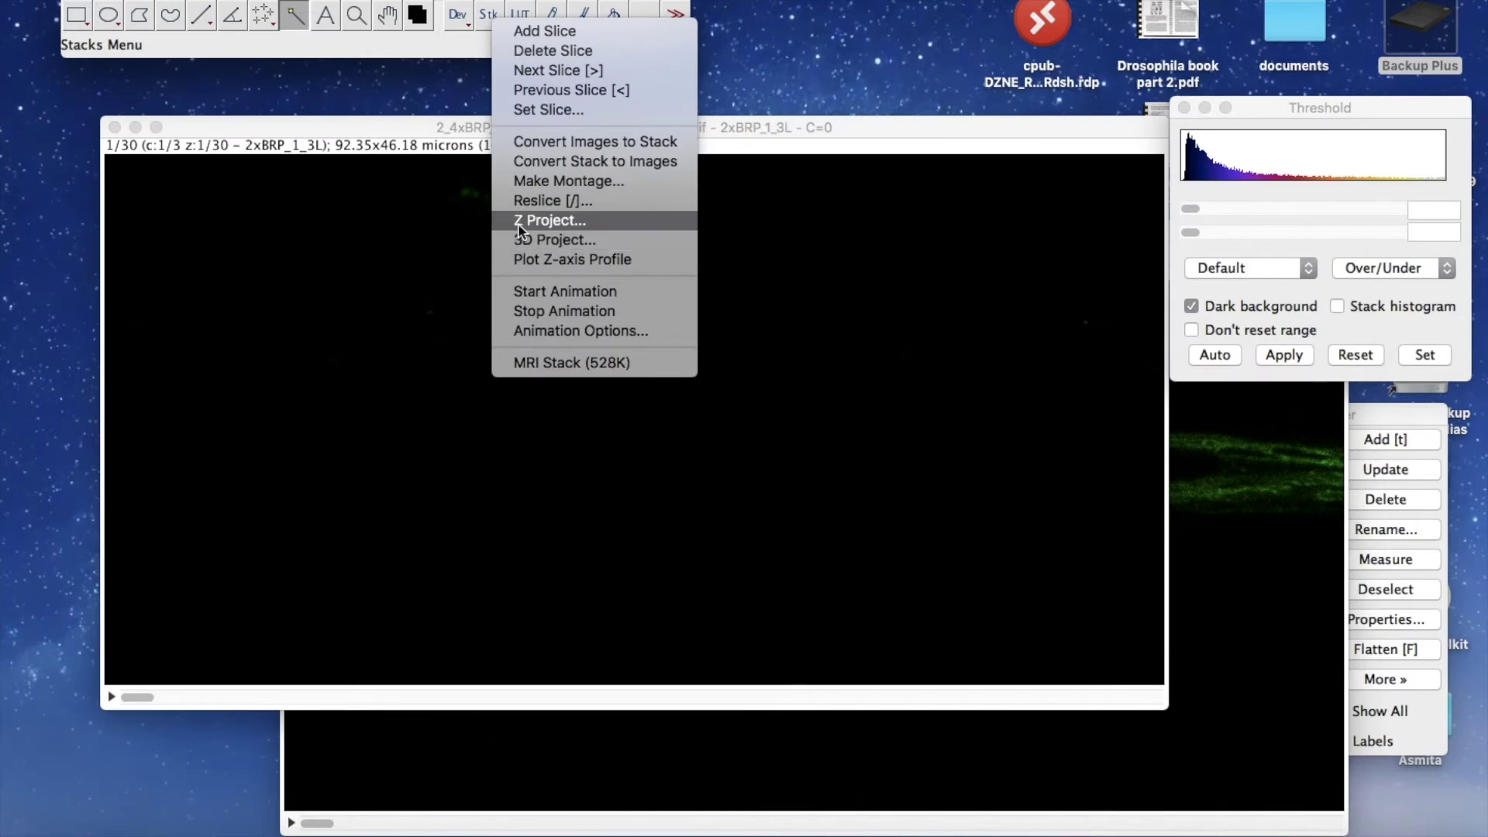
pyautogui.click(521, 221)
pyautogui.click(863, 304)
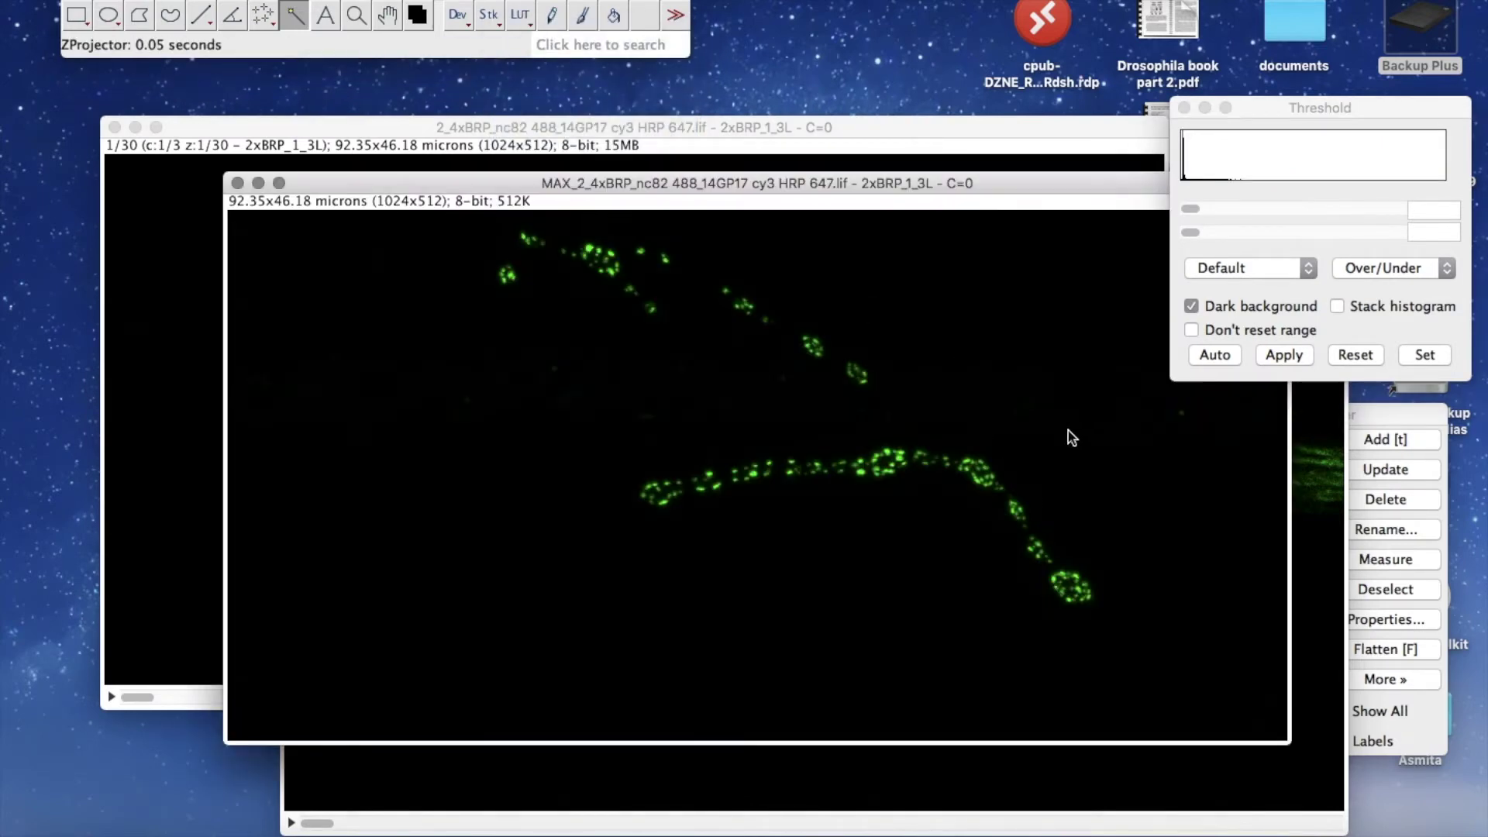
pyautogui.moveTo(899, 192); pyautogui.dragTo(607, 107)
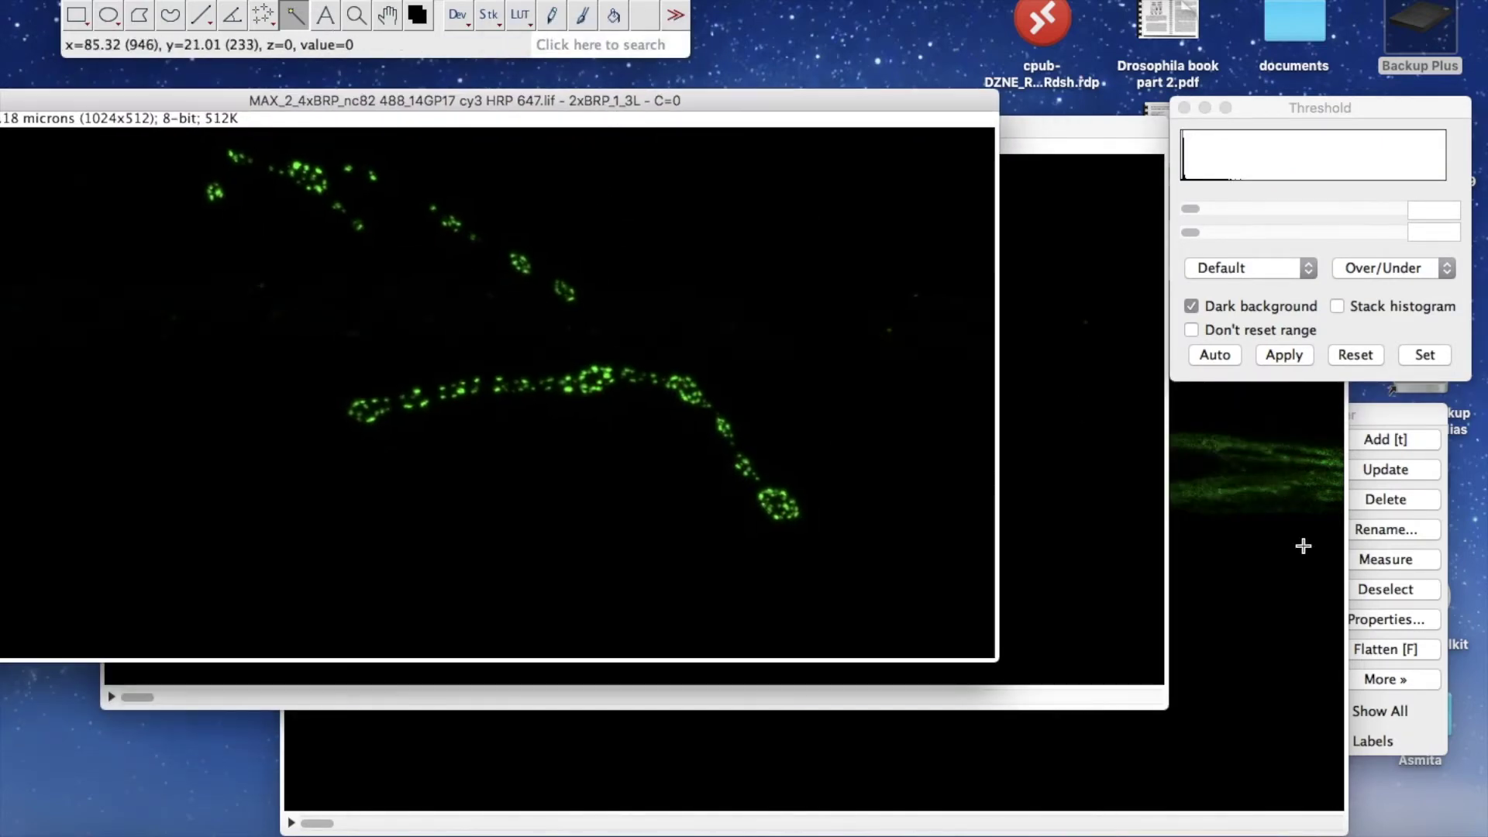
# - Create a maximum Z projection of the 2xBRP_1_3L C=1 stack and reposition the resulting window
pyautogui.click(1323, 560)
pyautogui.click(517, 21)
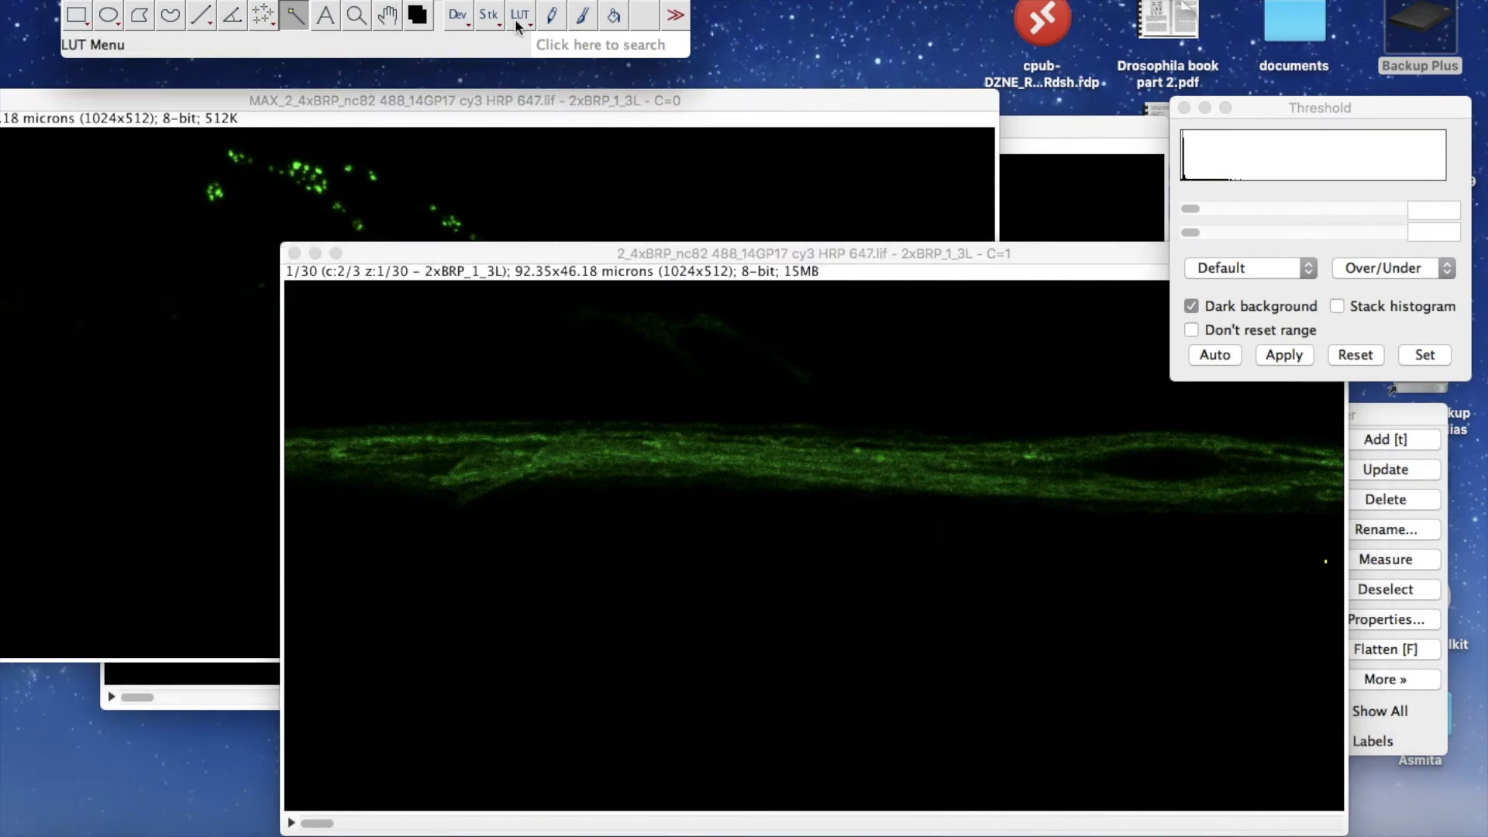
pyautogui.click(493, 18)
pyautogui.click(493, 18)
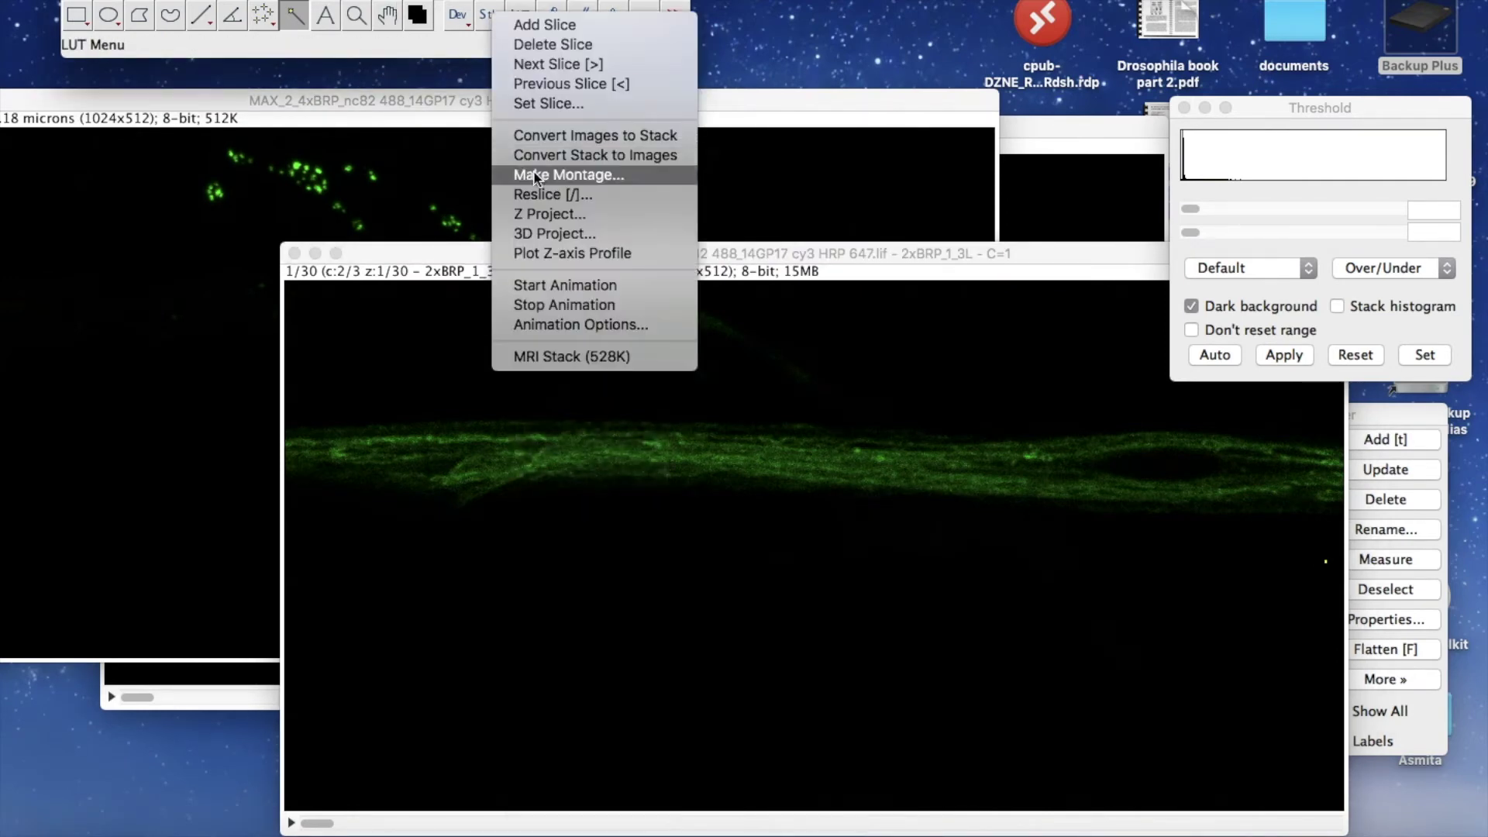
pyautogui.click(540, 217)
pyautogui.press('Return')
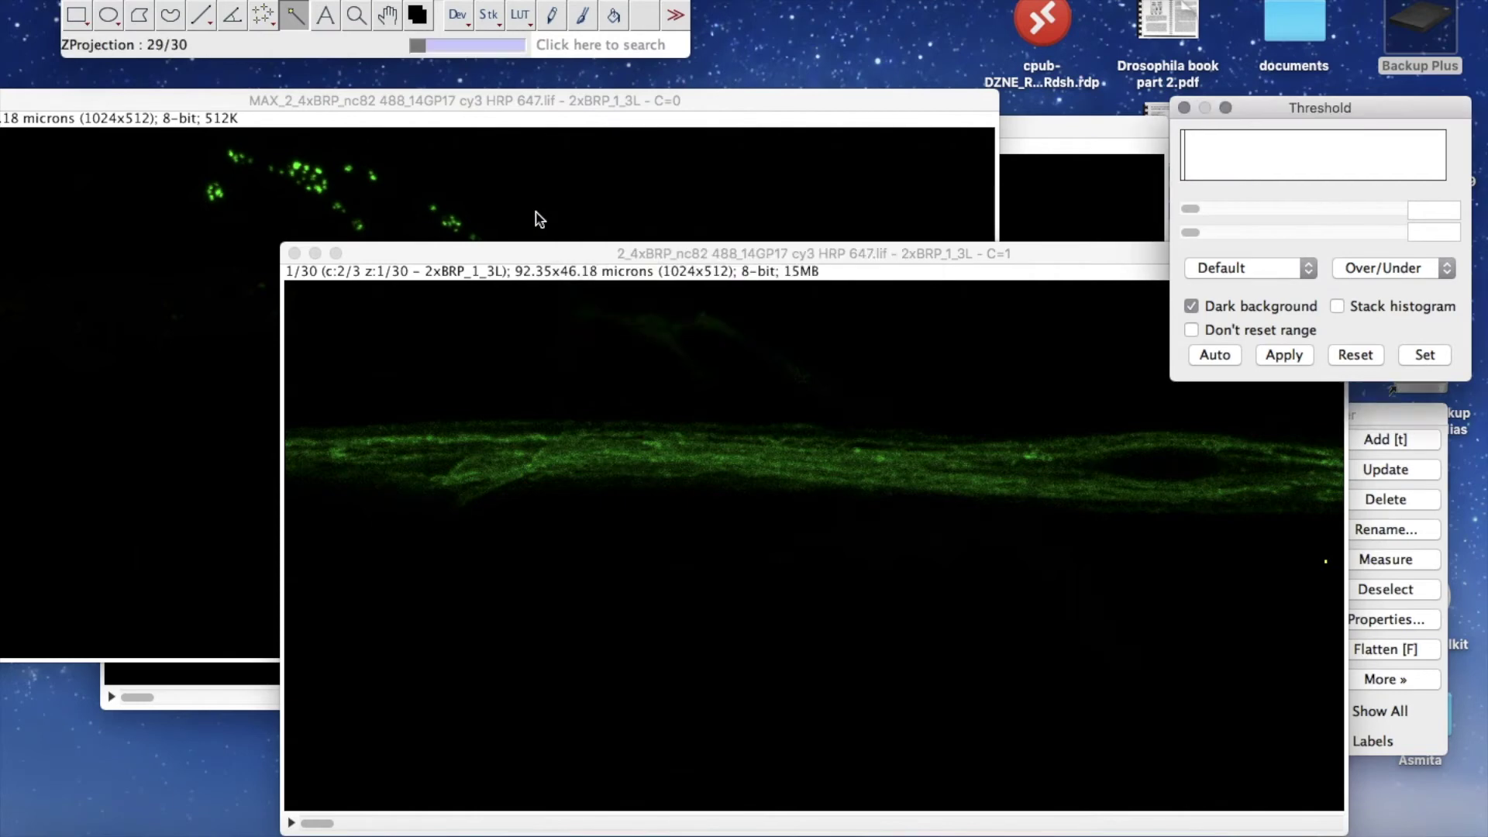
pyautogui.moveTo(741, 189); pyautogui.dragTo(743, 276)
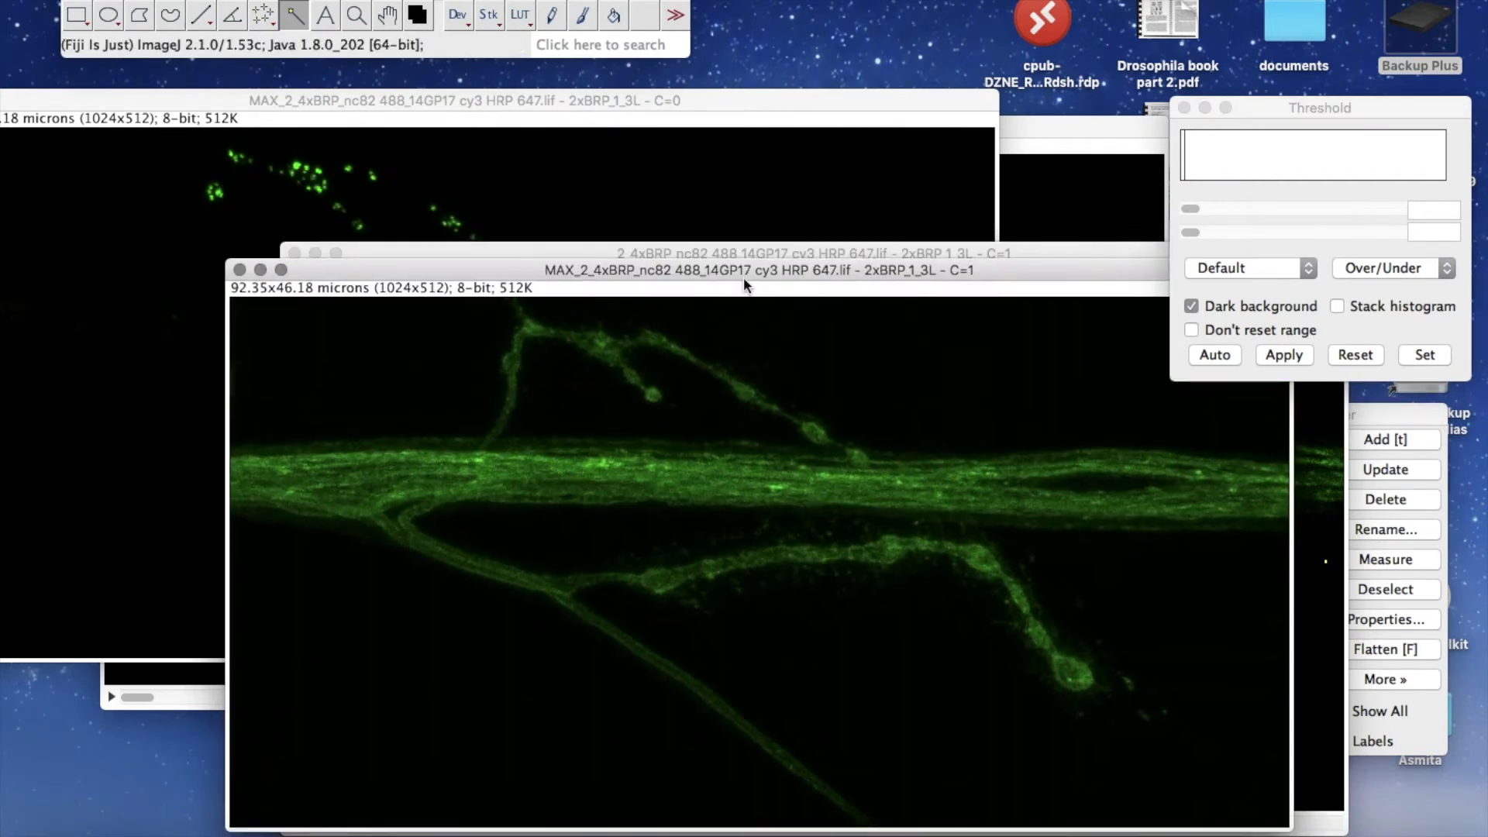
# - Apply the Fire lookup table to both the C=0 and C=1 maximum projections of 2xBRP_1_3L
pyautogui.click(691, 183)
pyautogui.click(520, 16)
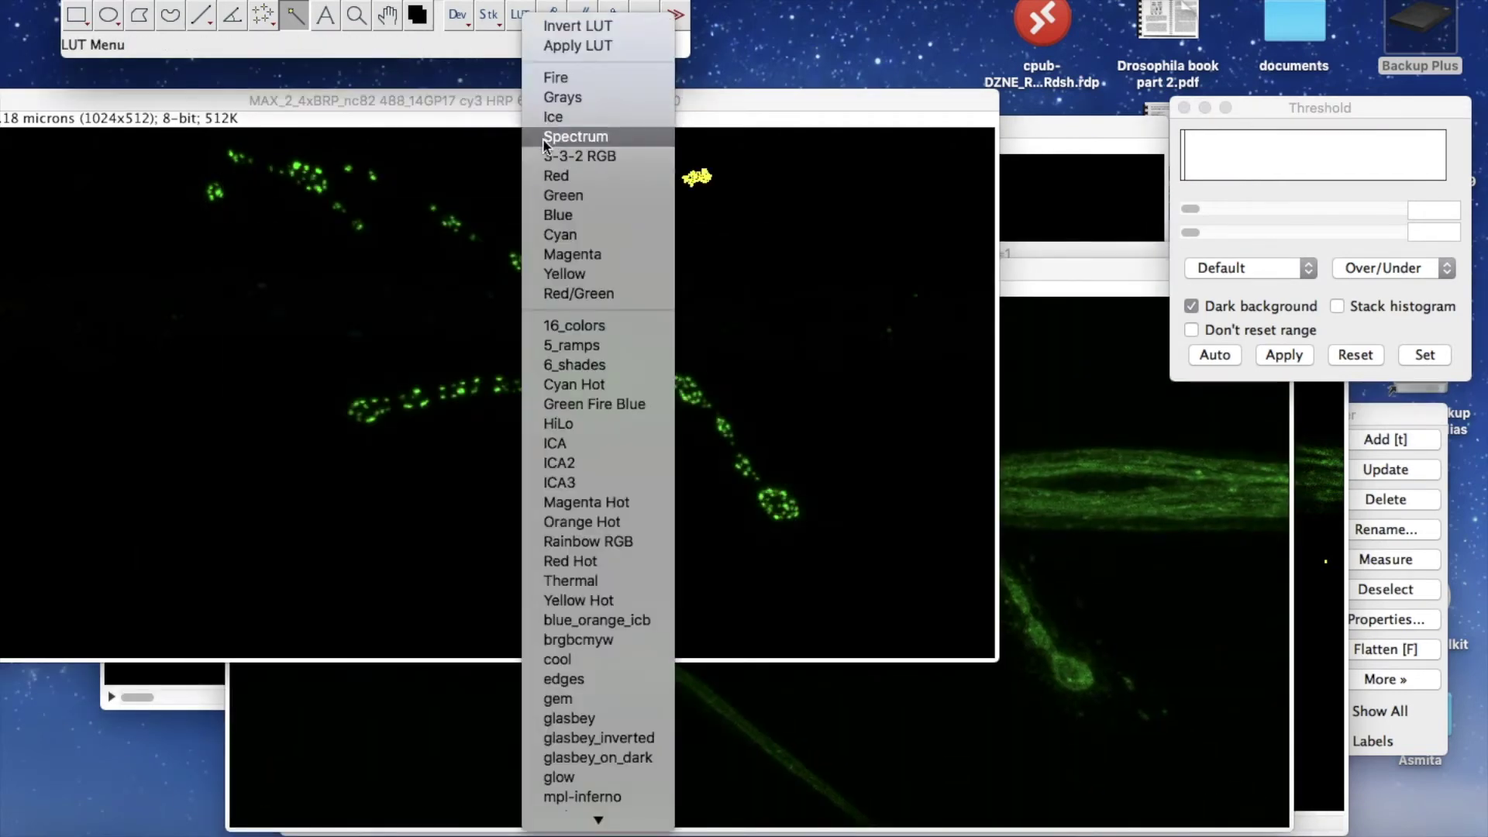
pyautogui.click(547, 78)
pyautogui.click(1072, 387)
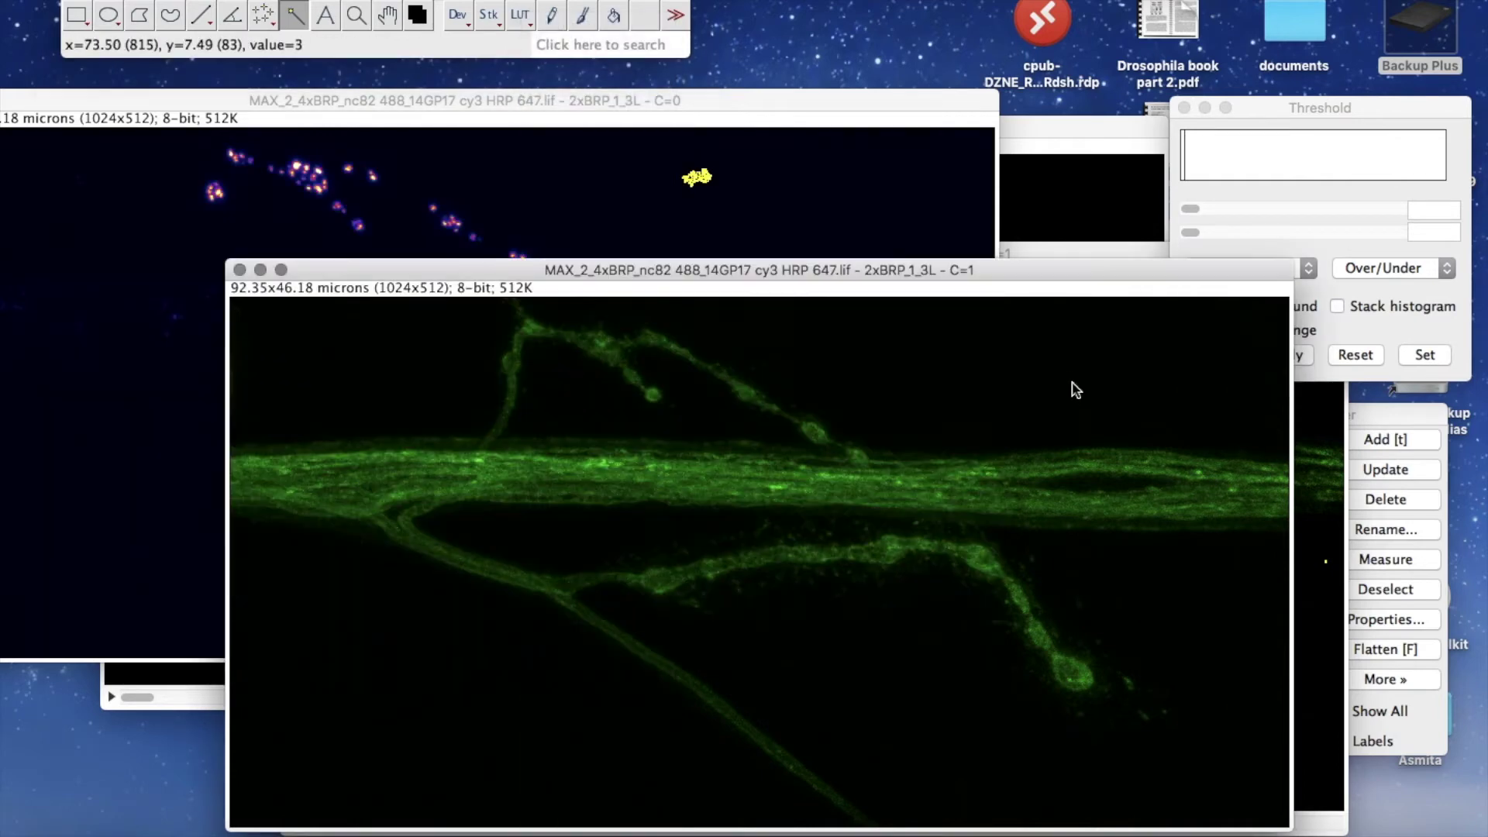
pyautogui.click(525, 15)
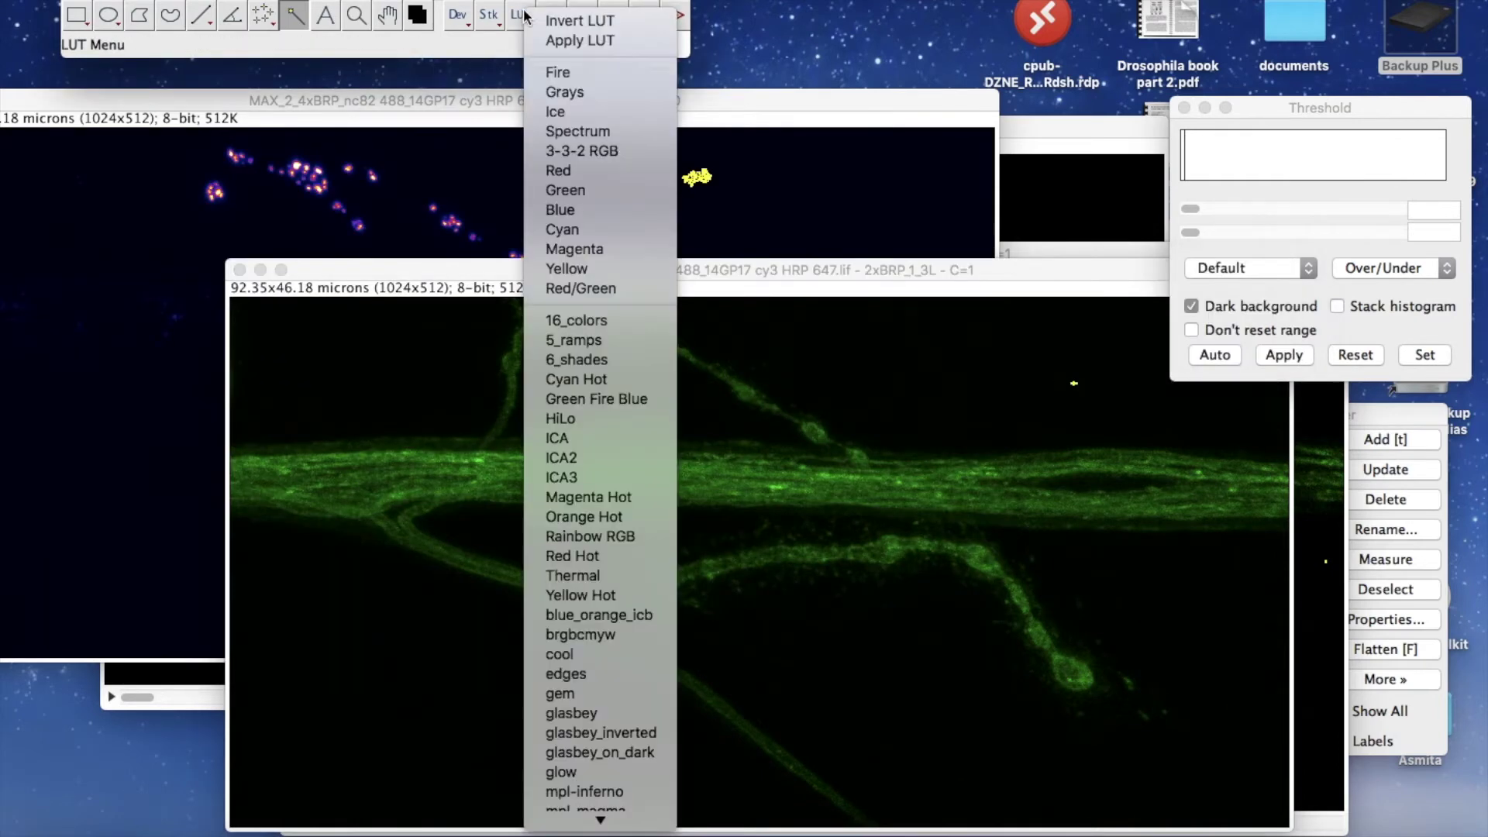
pyautogui.click(548, 79)
pyautogui.click(640, 101)
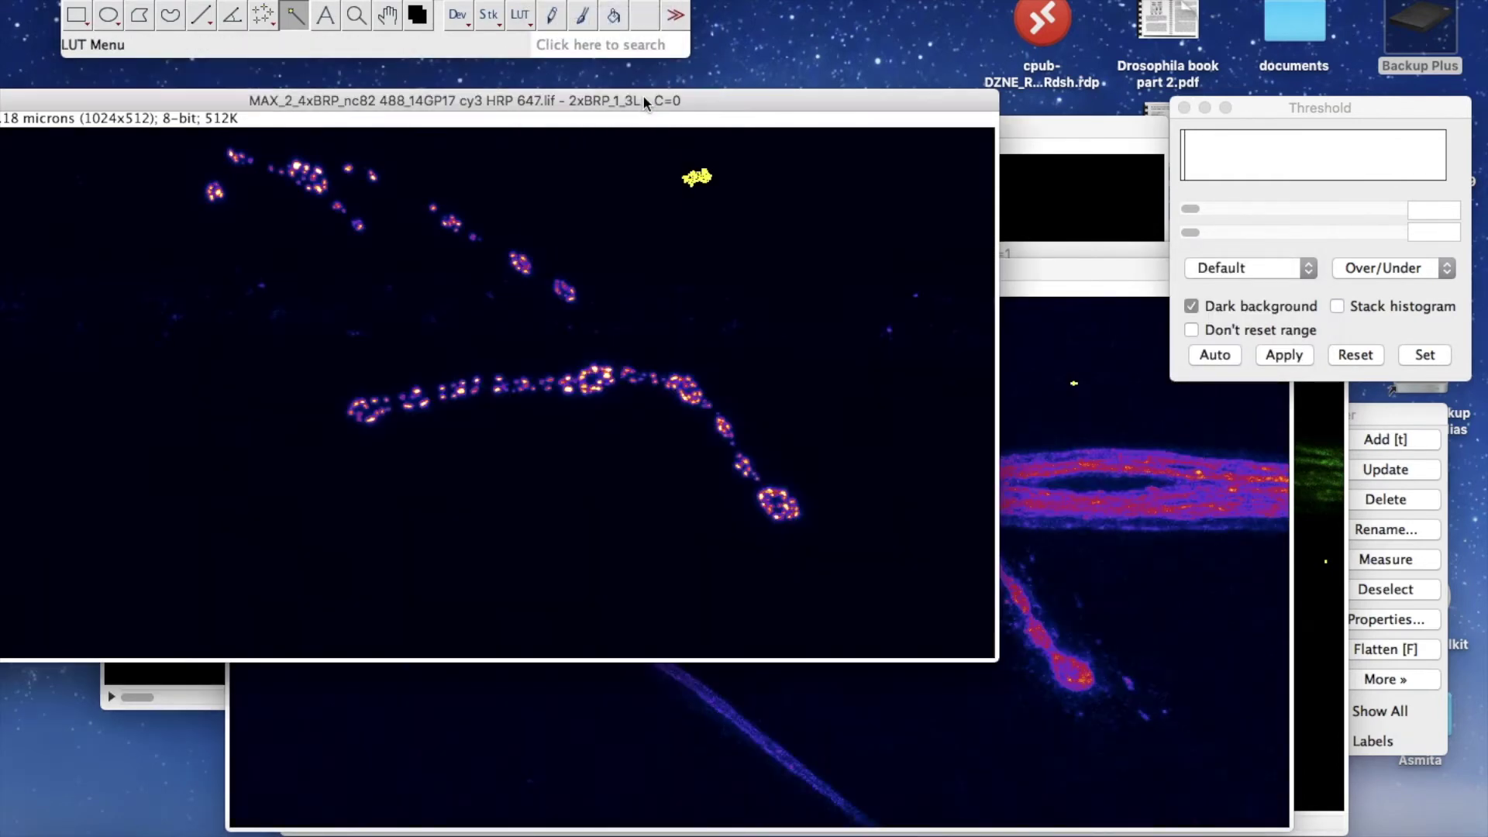
pyautogui.moveTo(683, 100); pyautogui.dragTo(686, 70)
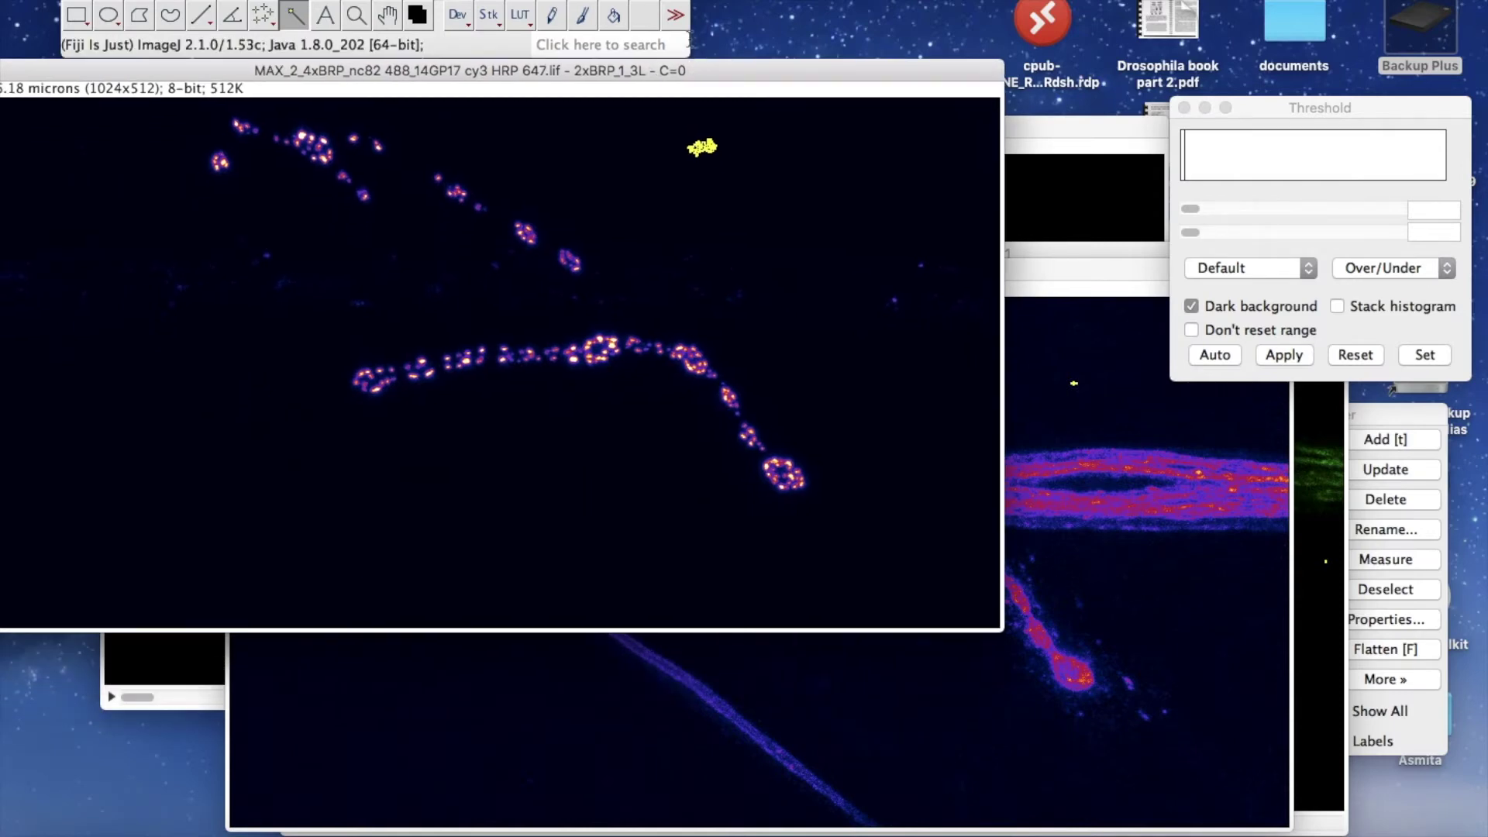
# - Bring the C=1 maximum projection forward, reposition it beside the Threshold window and choose the Oval selection tool
pyautogui.click(1063, 258)
pyautogui.moveTo(1062, 269); pyautogui.dragTo(945, 189)
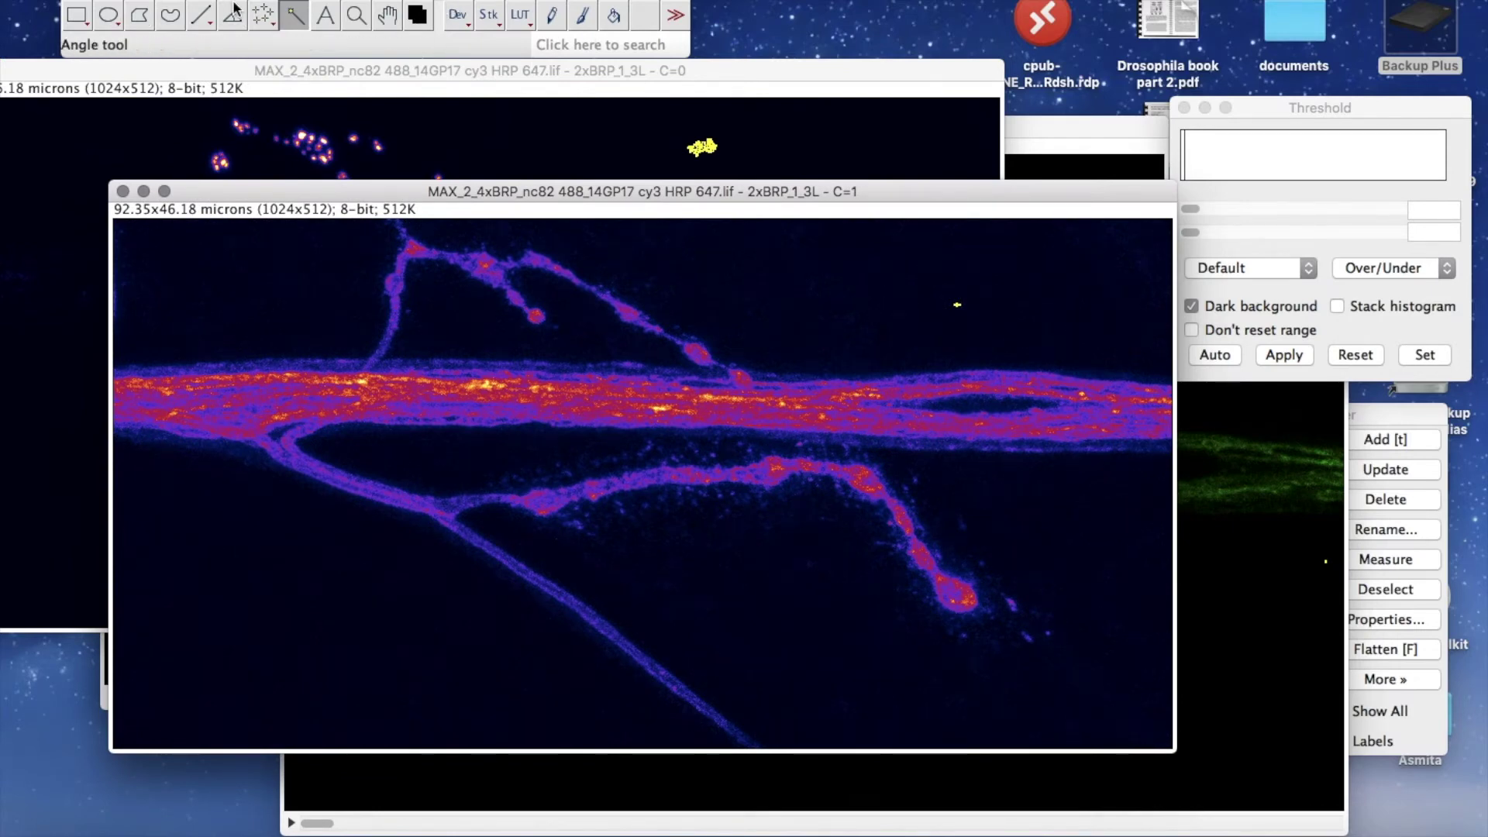
pyautogui.click(111, 18)
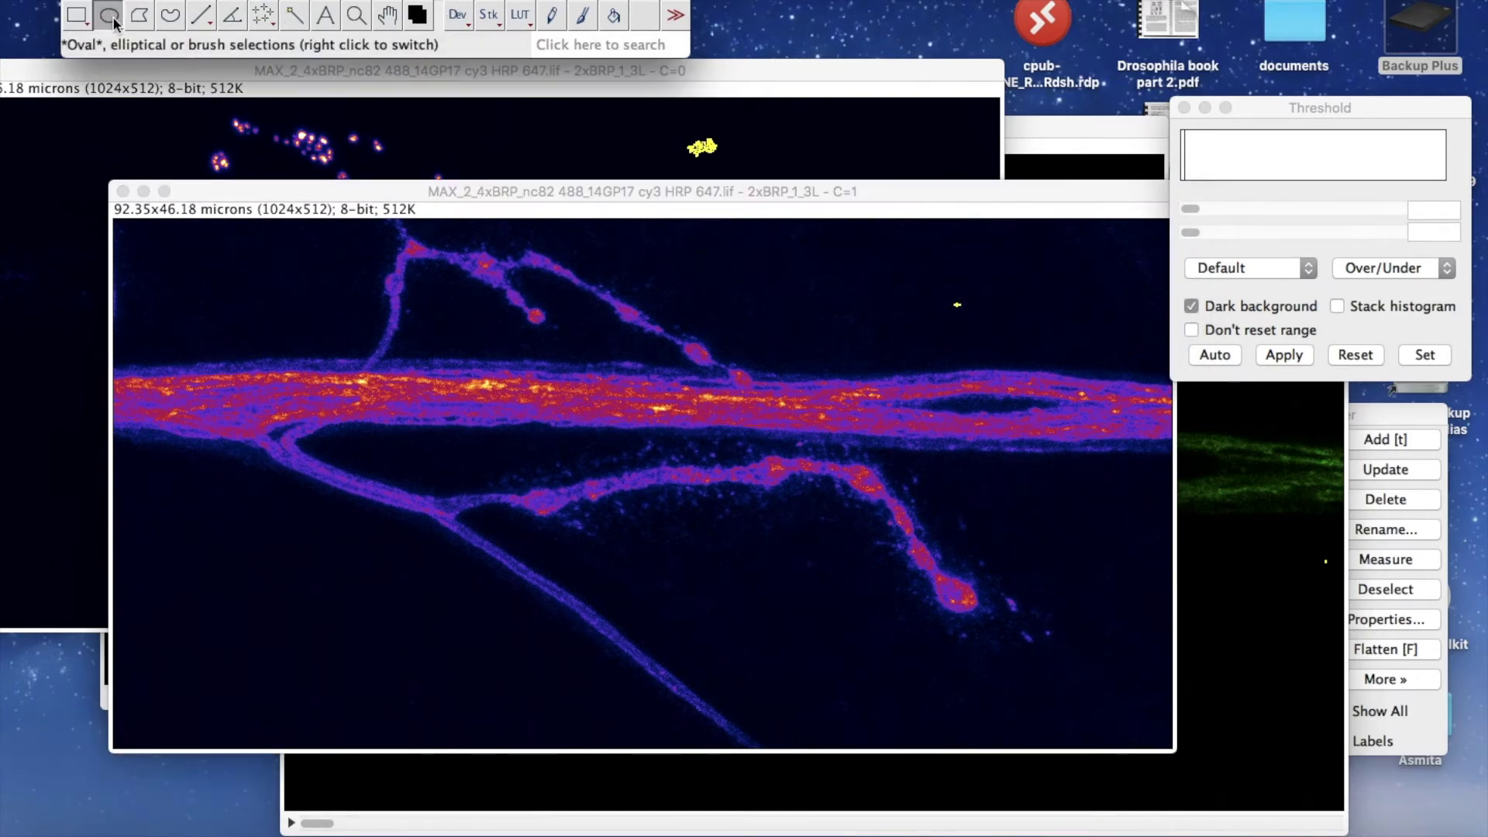
pyautogui.click(980, 210)
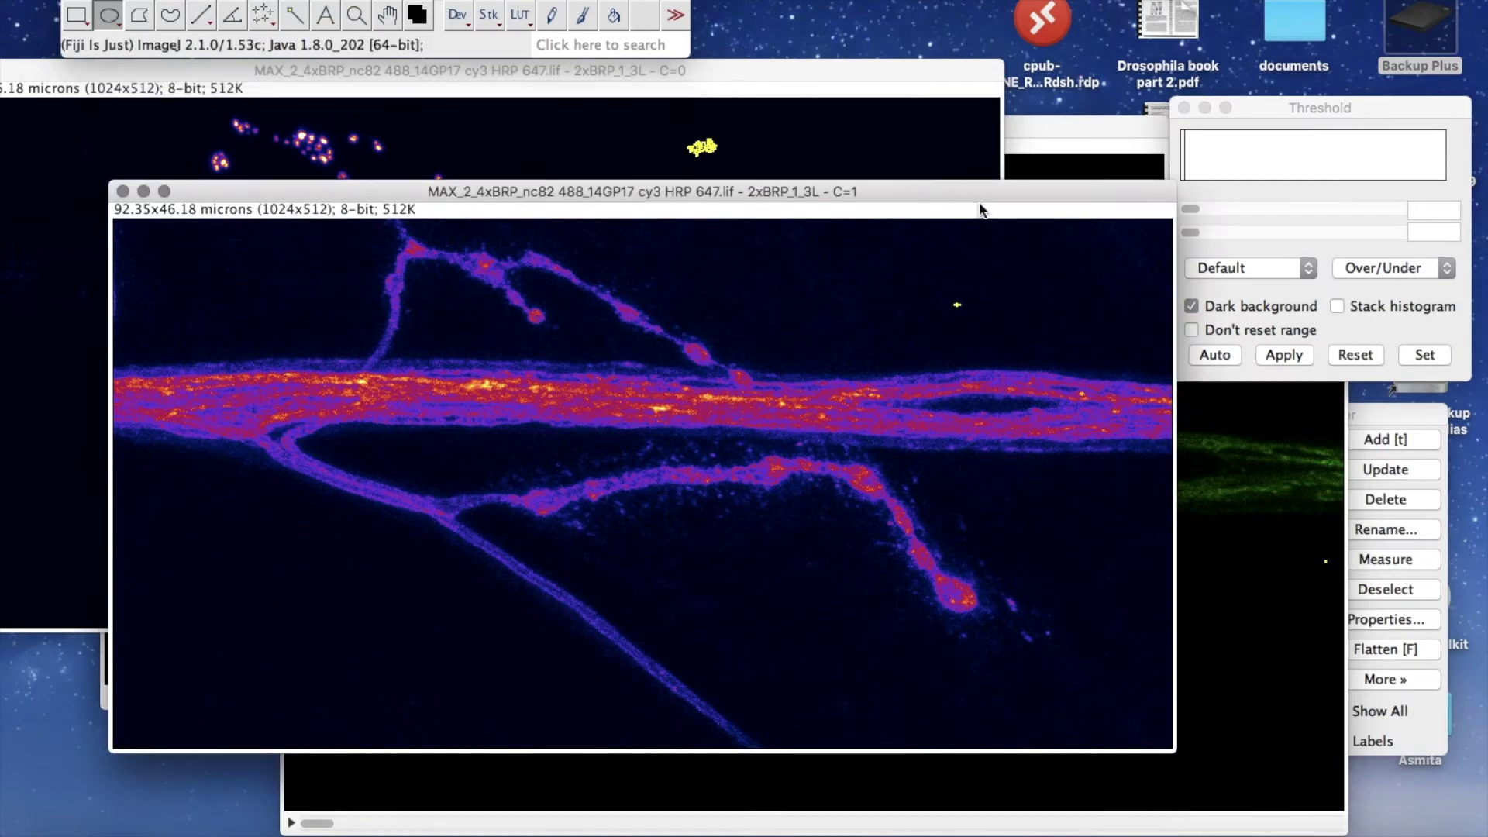
pyautogui.moveTo(1324, 108); pyautogui.dragTo(1321, 96)
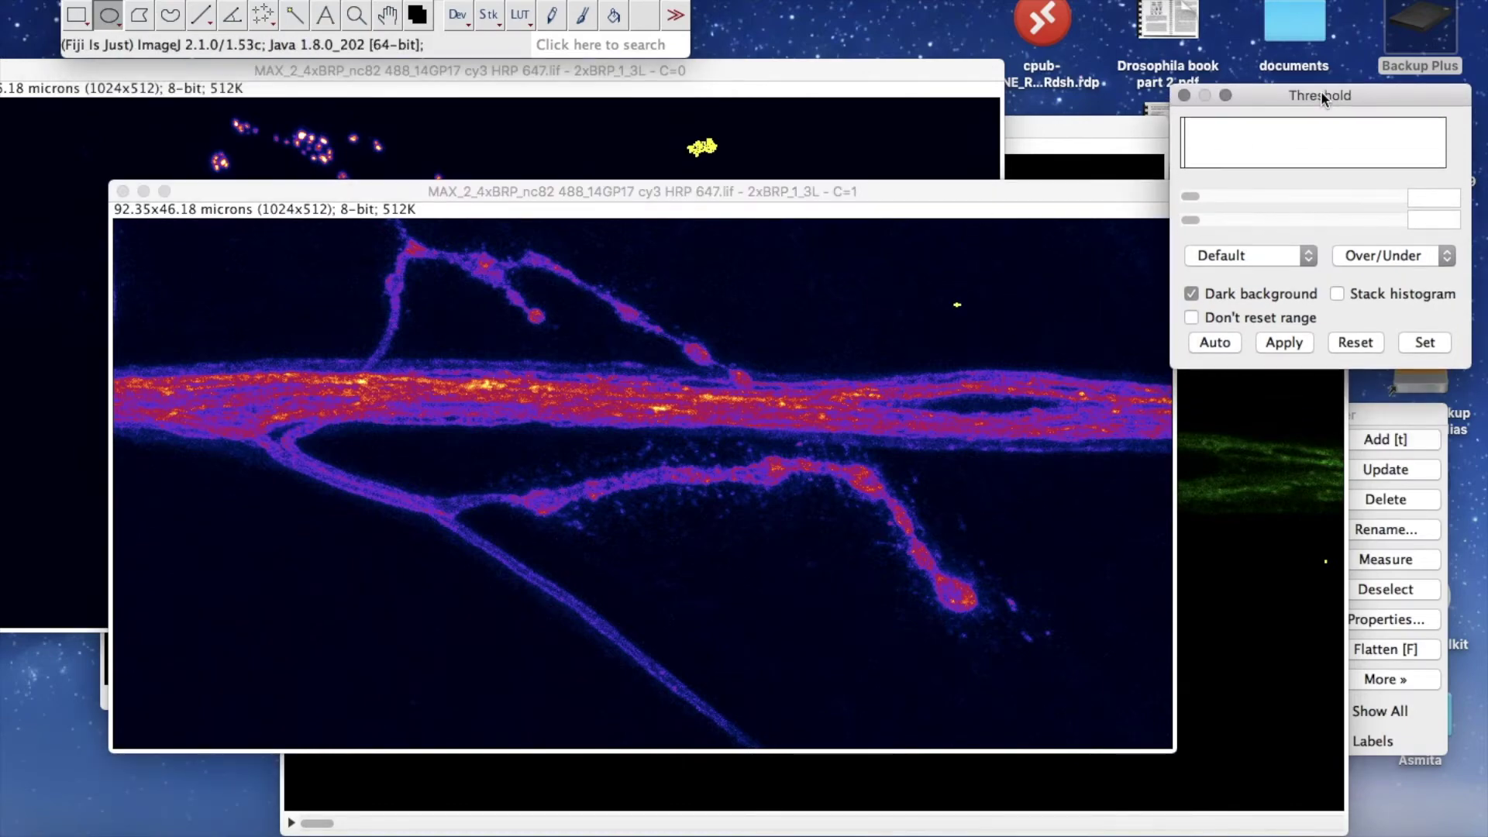
# - Try threshold limits of 19 and 57 on the C=1 maximum projection in Over/Under display mode
pyautogui.moveTo(1190, 220); pyautogui.dragTo(1222, 222)
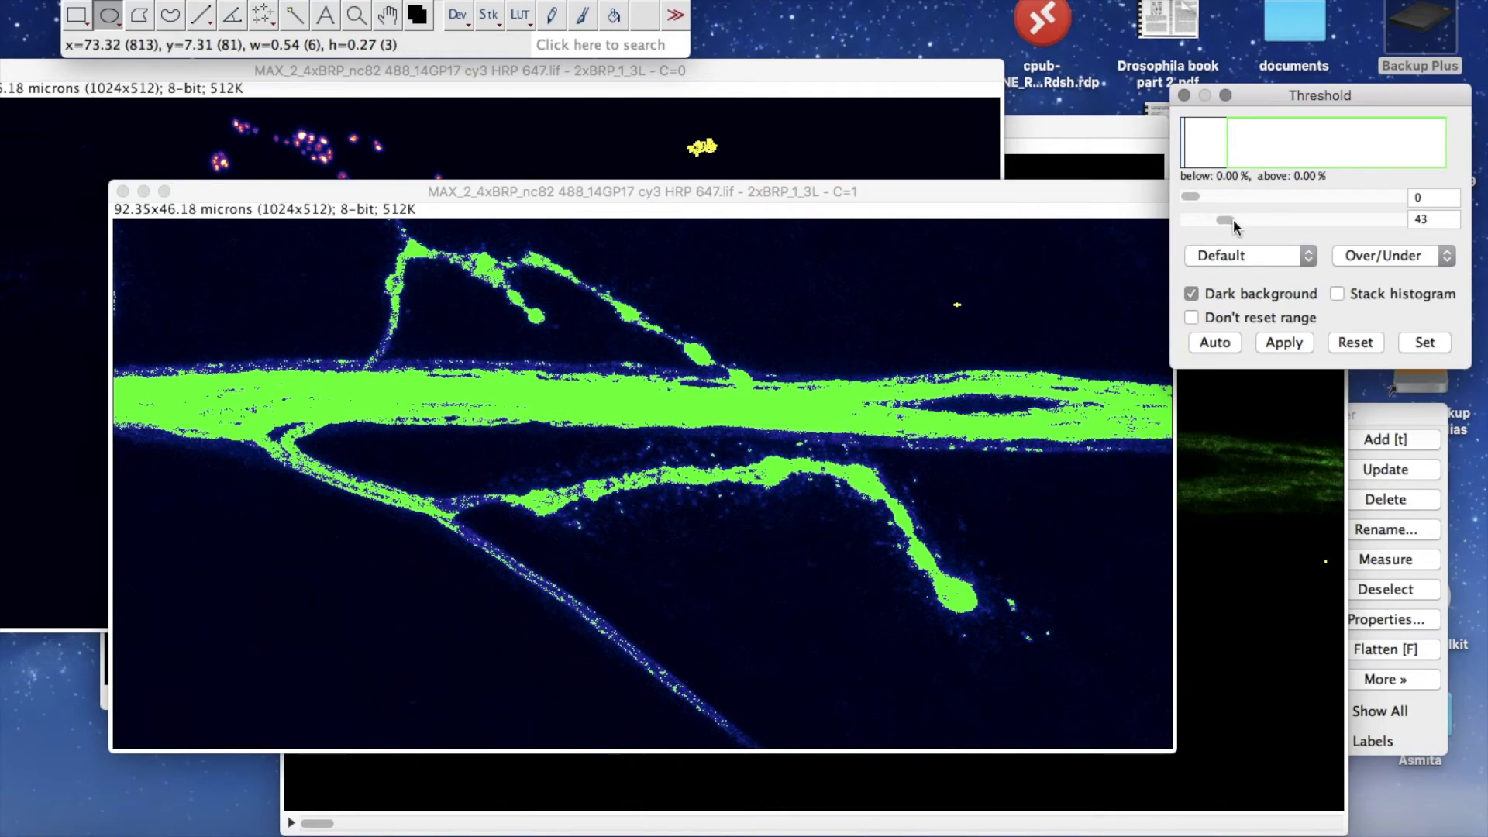
pyautogui.moveTo(1231, 221)
pyautogui.mouseDown()
pyautogui.moveTo(1204, 195)
pyautogui.moveTo(1218, 195)
pyautogui.moveTo(1197, 195)
pyautogui.moveTo(1212, 201)
pyautogui.mouseUp()
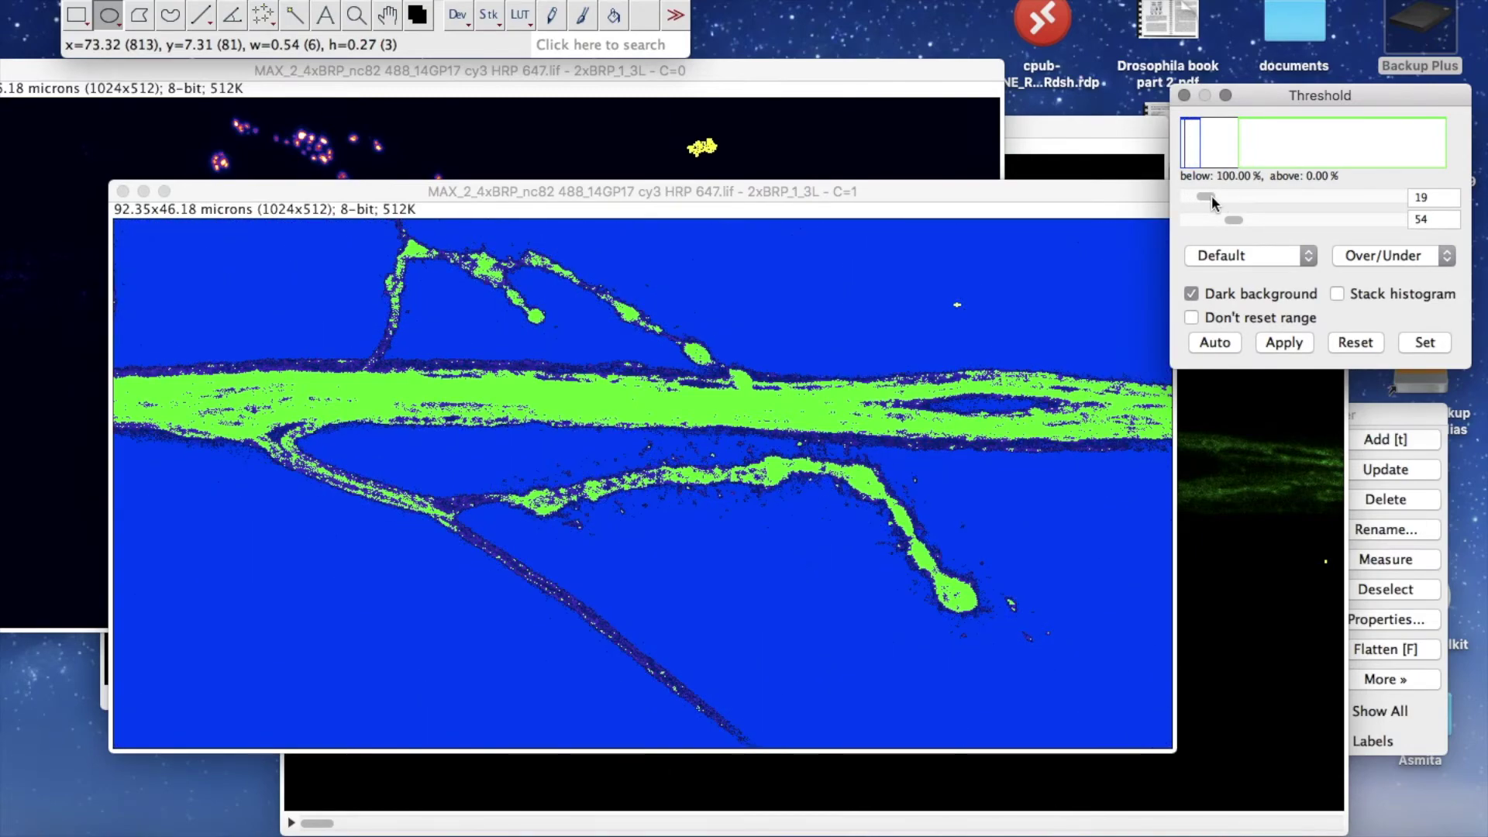
pyautogui.moveTo(1236, 221); pyautogui.dragTo(1239, 224)
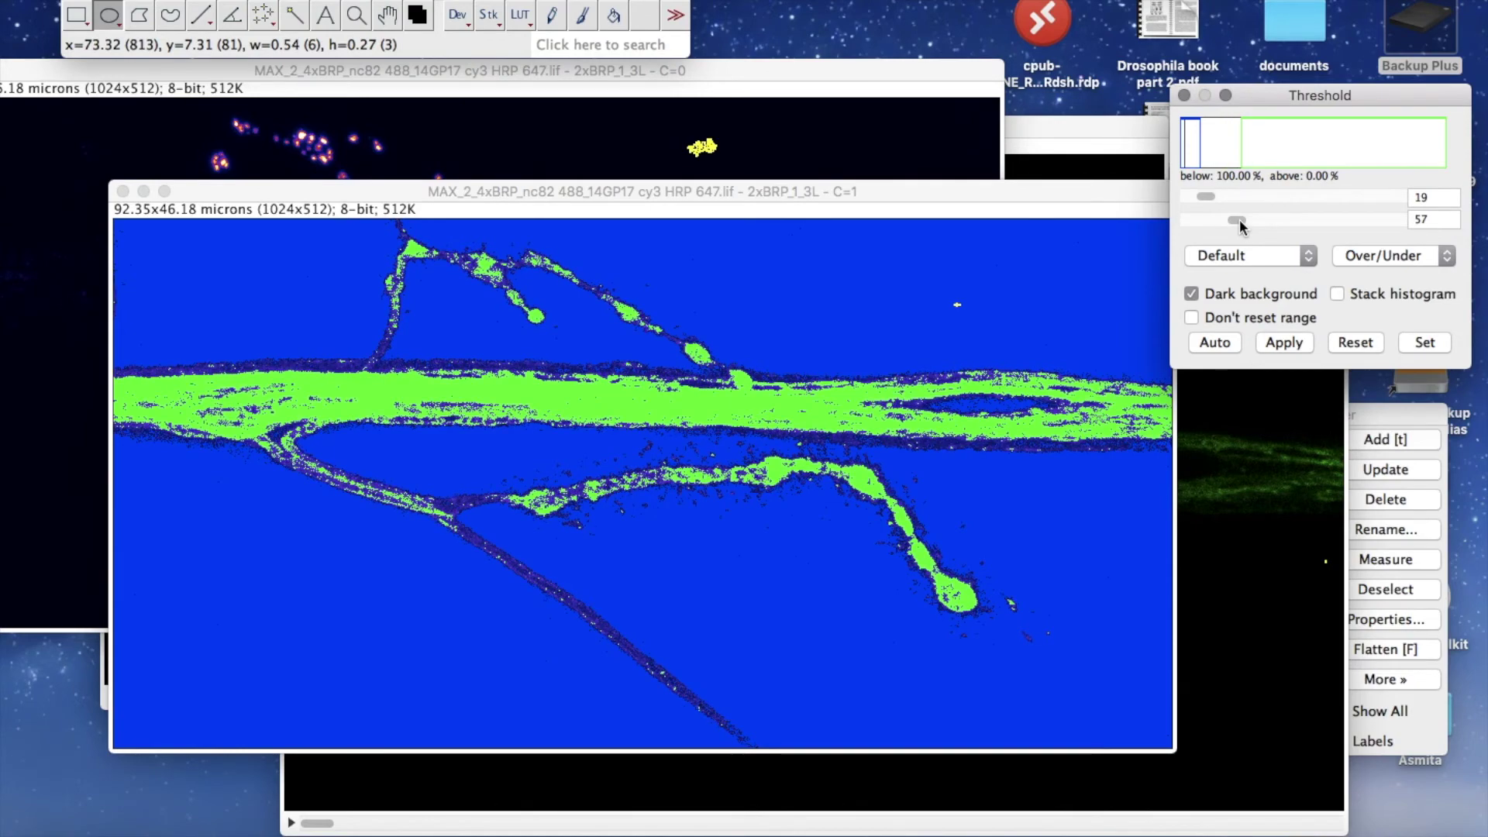
# - Switch the C=1 threshold display to Red, turn off Dark background and set the limits to 0 and 35
pyautogui.click(1386, 262)
pyautogui.press('Escape')
pyautogui.click(1378, 220)
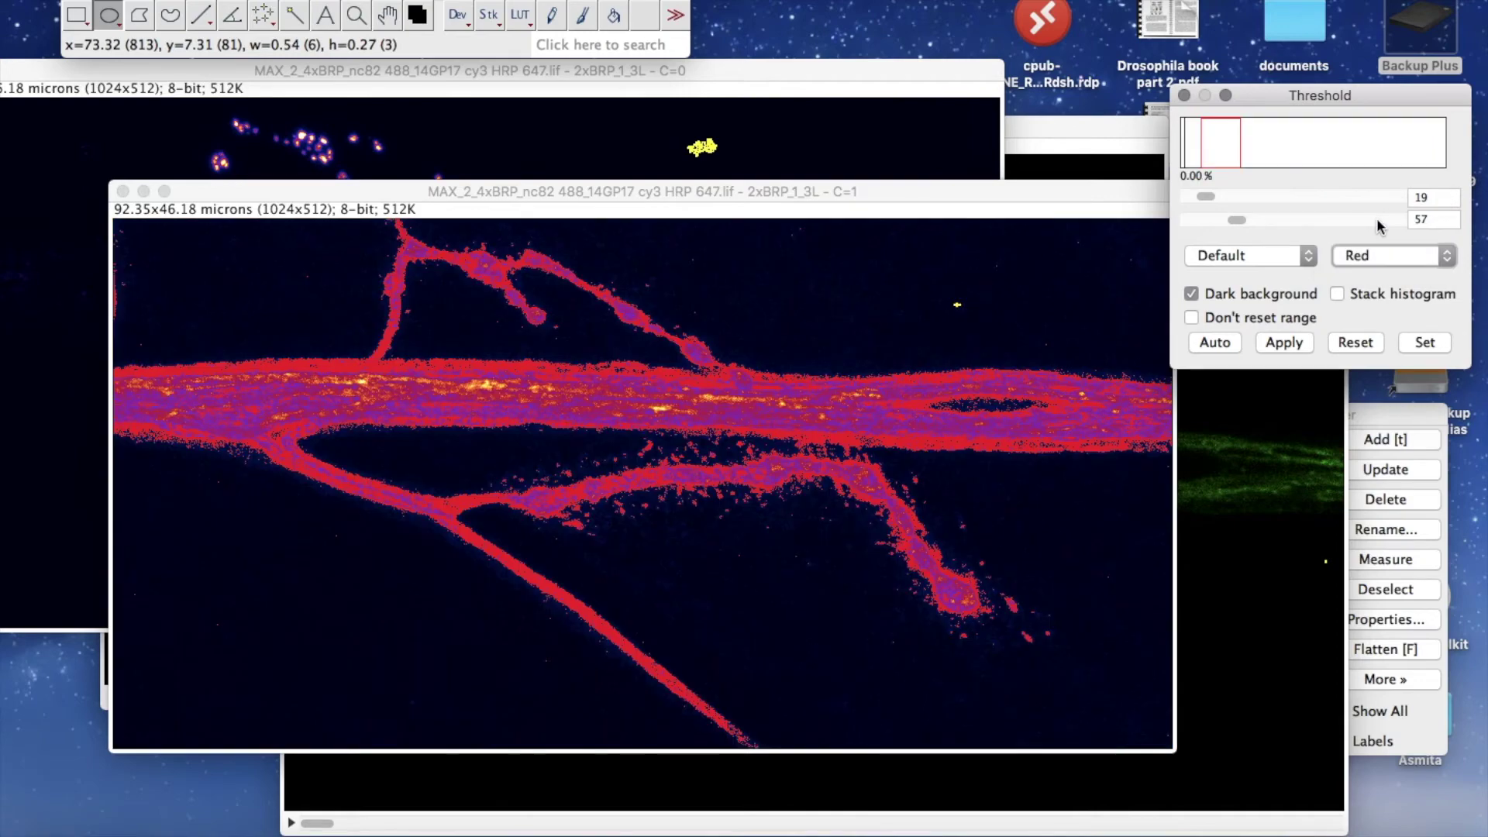
pyautogui.moveTo(1211, 197); pyautogui.dragTo(1151, 197)
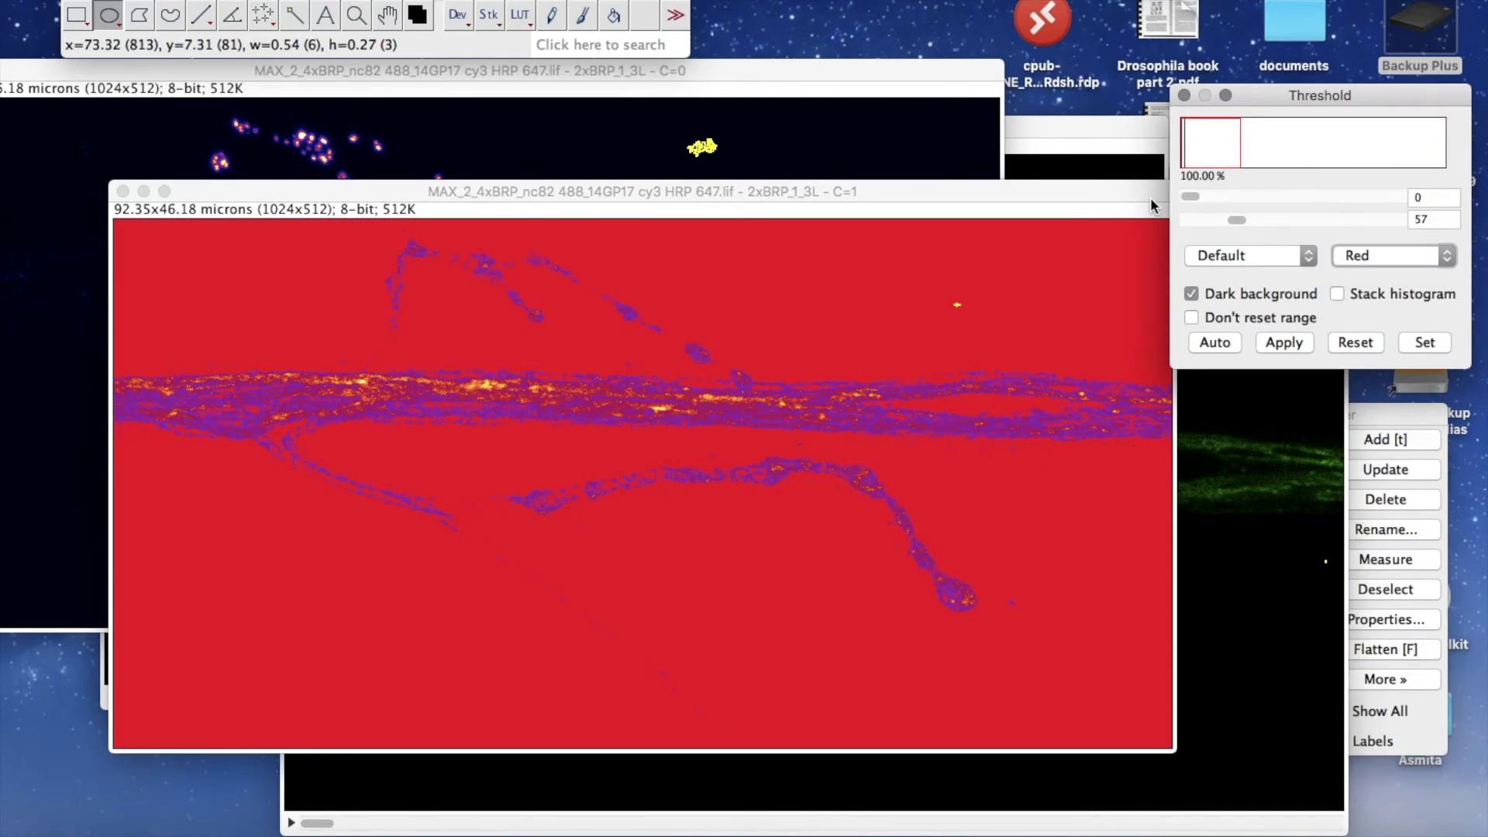
pyautogui.click(1195, 295)
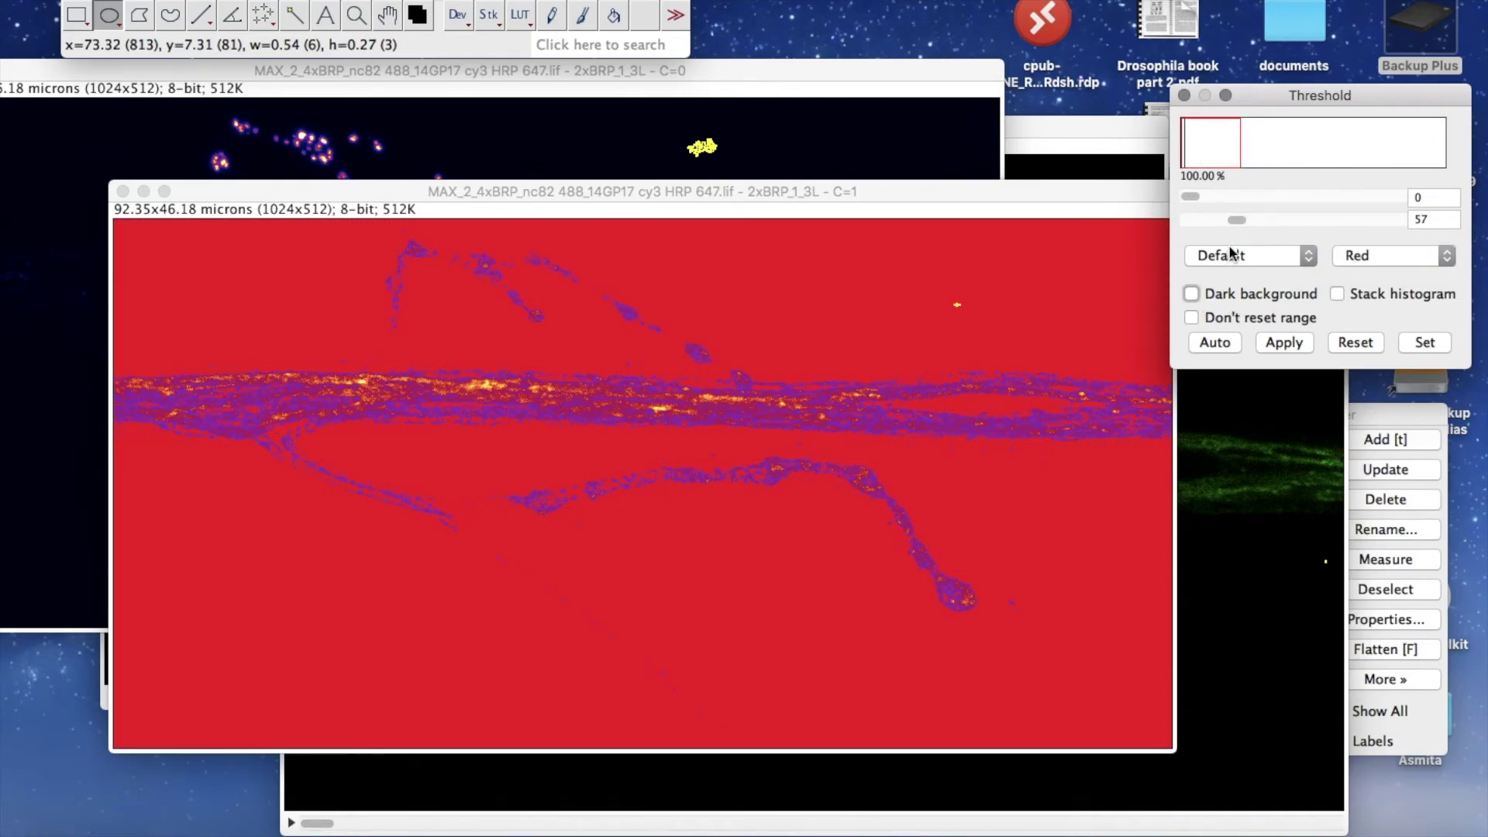
pyautogui.moveTo(1240, 220); pyautogui.dragTo(1222, 217)
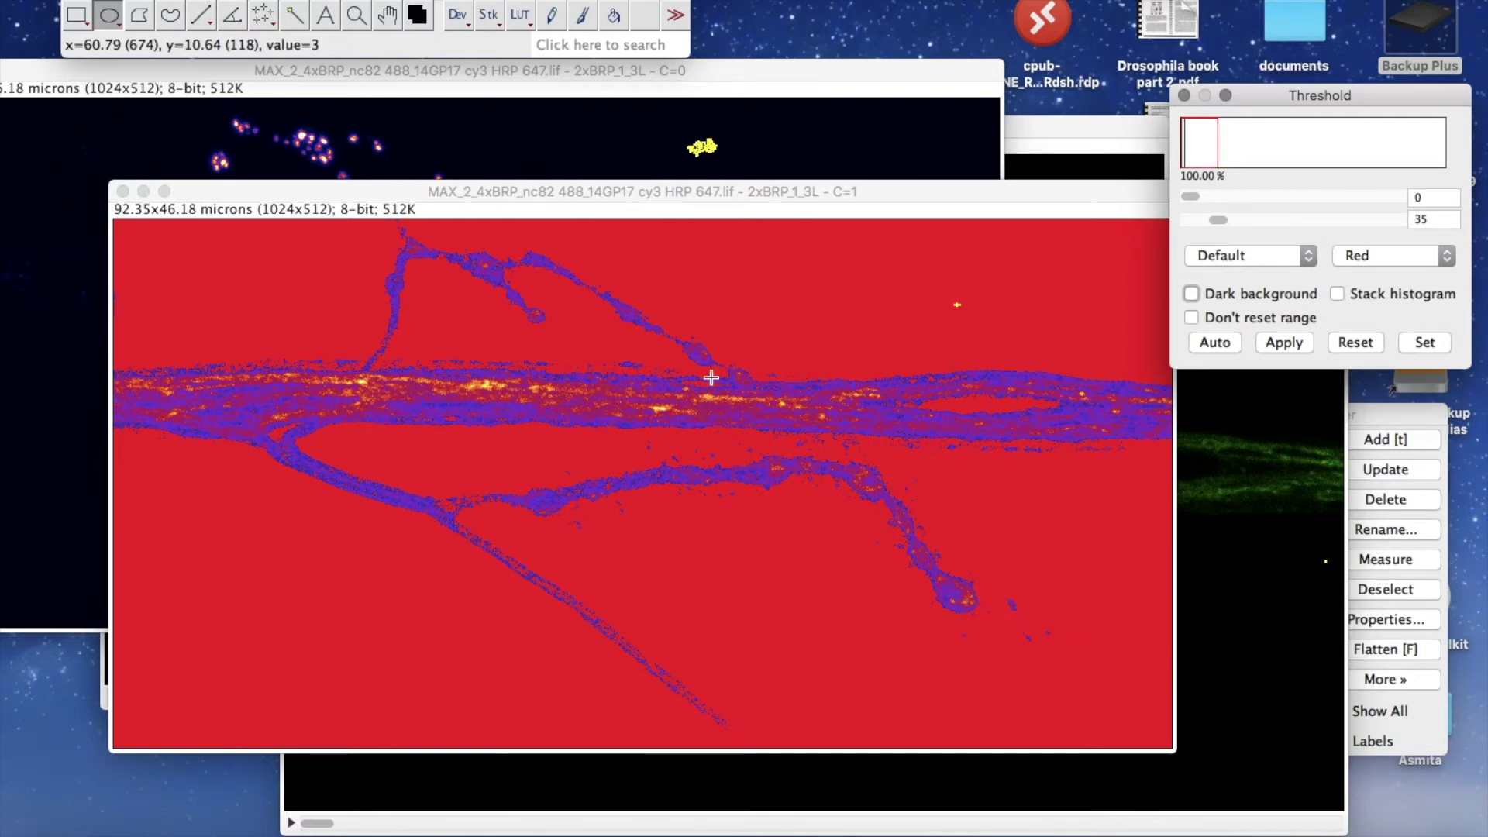
# - Draw a circular selection on the C=1 projection and fill repeatedly with it to erase the nerve and upper branches, leaving only the lower NMJ
pyautogui.moveTo(336, 317); pyautogui.dragTo(495, 457)
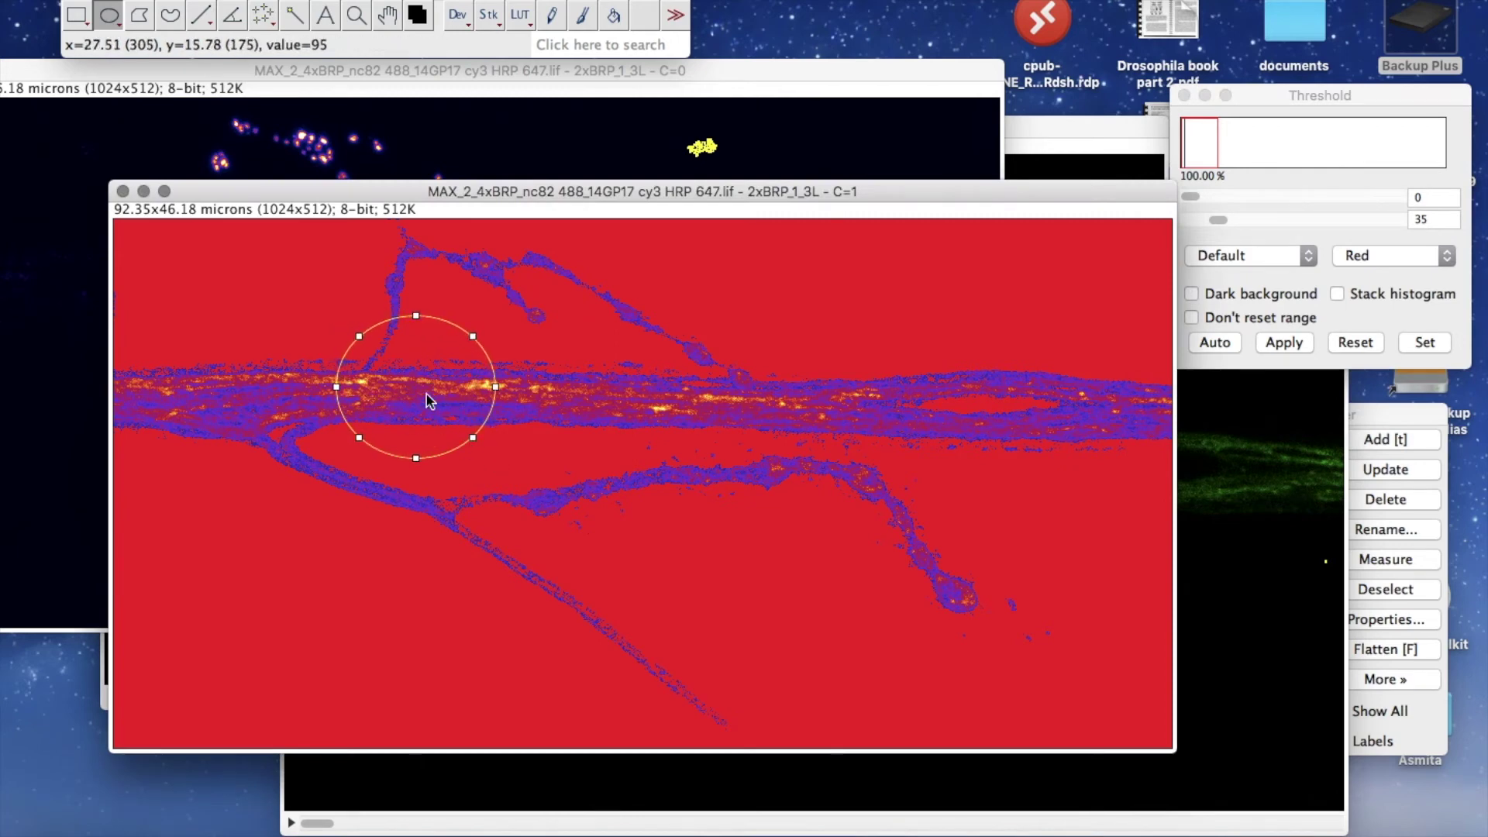
pyautogui.moveTo(426, 395)
pyautogui.mouseDown()
pyautogui.moveTo(160, 425)
pyautogui.moveTo(375, 523)
pyautogui.moveTo(578, 730)
pyautogui.moveTo(588, 661)
pyautogui.moveTo(736, 725)
pyautogui.moveTo(302, 603)
pyautogui.moveTo(260, 426)
pyautogui.moveTo(429, 290)
pyautogui.moveTo(488, 361)
pyautogui.moveTo(526, 373)
pyautogui.moveTo(546, 279)
pyautogui.moveTo(631, 349)
pyautogui.moveTo(579, 389)
pyautogui.moveTo(691, 346)
pyautogui.moveTo(678, 377)
pyautogui.moveTo(832, 379)
pyautogui.moveTo(1056, 439)
pyautogui.moveTo(1159, 440)
pyautogui.mouseUp()
pyautogui.press('f')
pyautogui.press('f')
pyautogui.press('f')
pyautogui.press('f')
pyautogui.press('f')
pyautogui.press('f')
pyautogui.press('f')
pyautogui.press('f')
pyautogui.press('f')
pyautogui.press('f')
pyautogui.press('f')
pyautogui.press('f')
pyautogui.press('f')
pyautogui.press('f')
pyautogui.press('f')
pyautogui.press('f')
pyautogui.press('f')
pyautogui.press('f')
pyautogui.press('f')
pyautogui.press('f')
pyautogui.press('f')
pyautogui.press('f')
pyautogui.press('f')
pyautogui.press('f')
pyautogui.press('f')
pyautogui.press('f')
pyautogui.press('f')
pyautogui.press('f')
pyautogui.press('f')
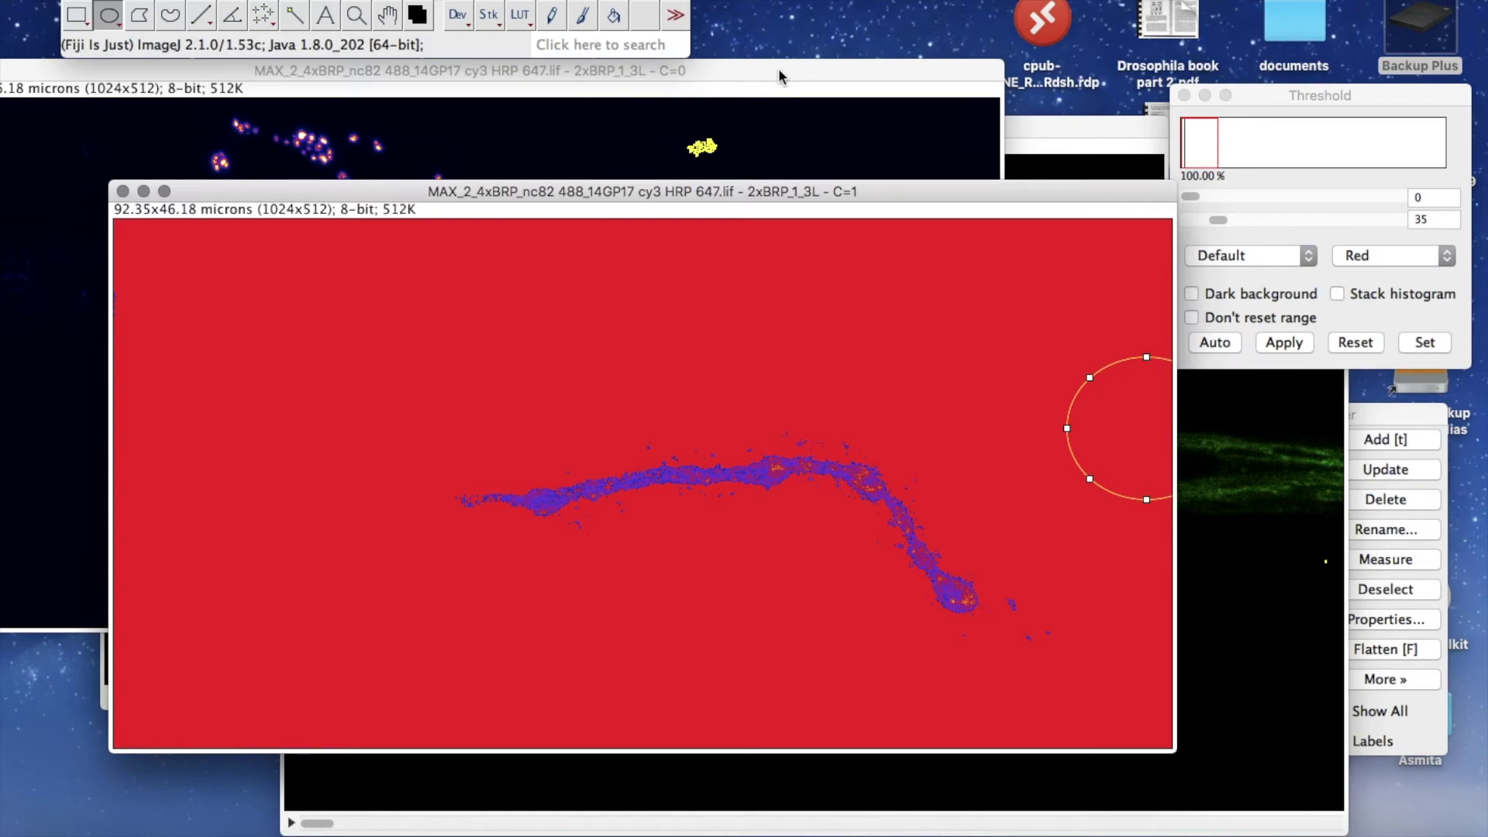
# - Compare the C=0 projection with the cleaned C=1 projection and move the C=1 window so both NMJs can be seen
pyautogui.click(780, 75)
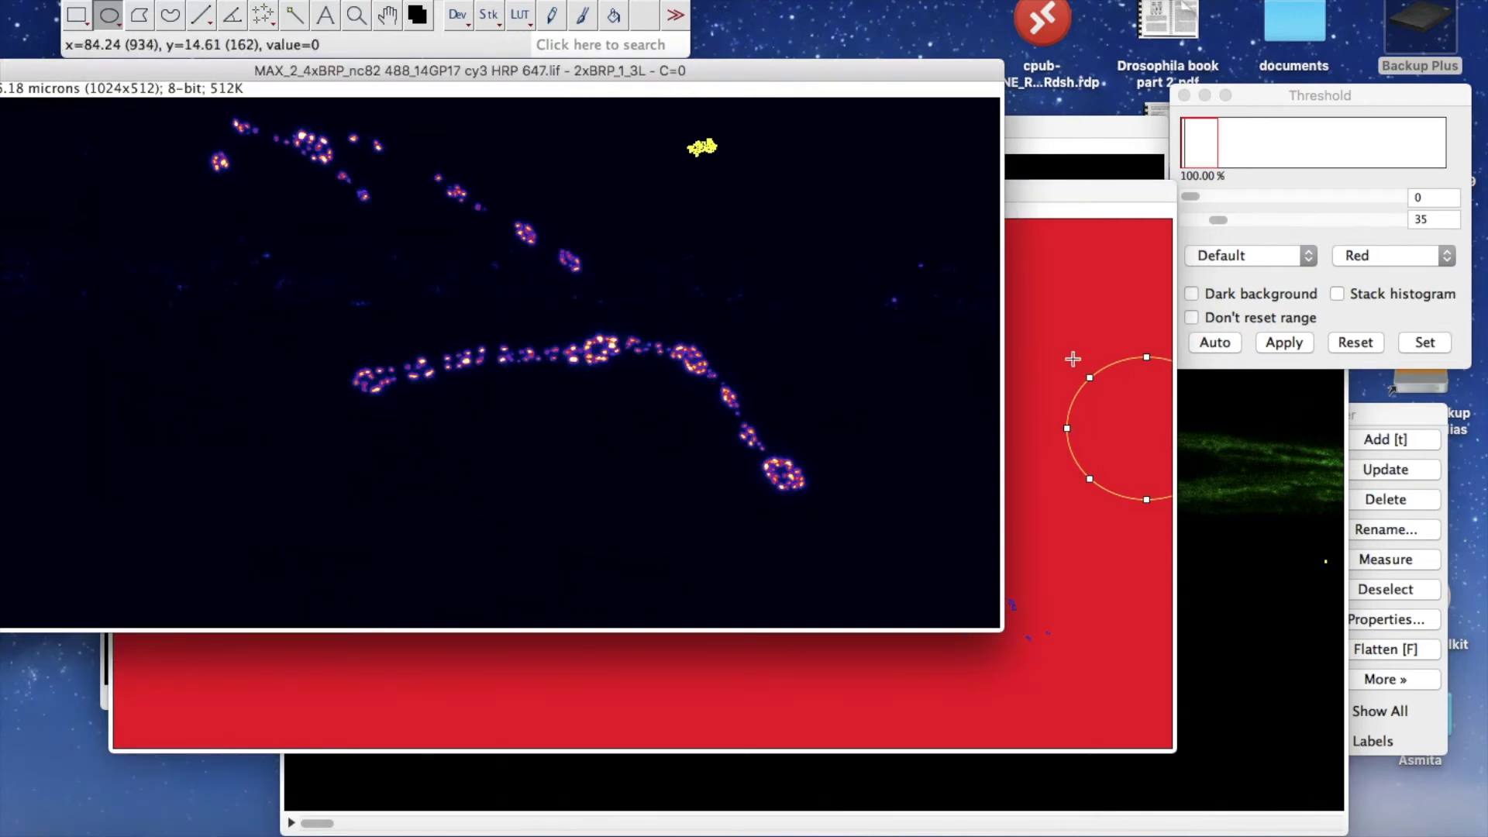
pyautogui.click(1057, 196)
pyautogui.moveTo(964, 193); pyautogui.dragTo(955, 413)
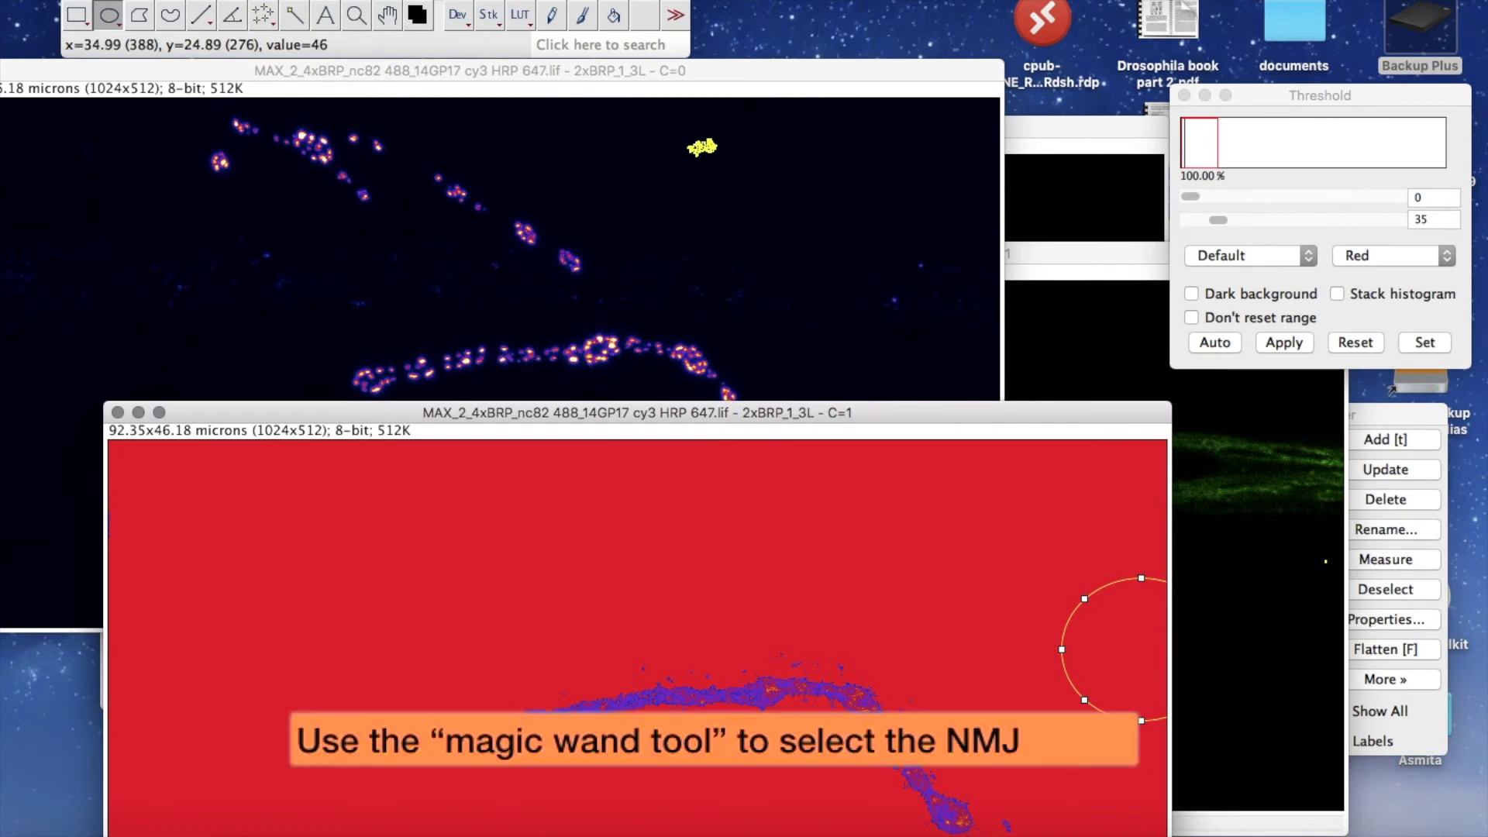
# - On the C=0 projection at 400%, draw a freehand region around the outside of the NMJ's starting bouton and add it to the ROI Manager
pyautogui.click(493, 99)
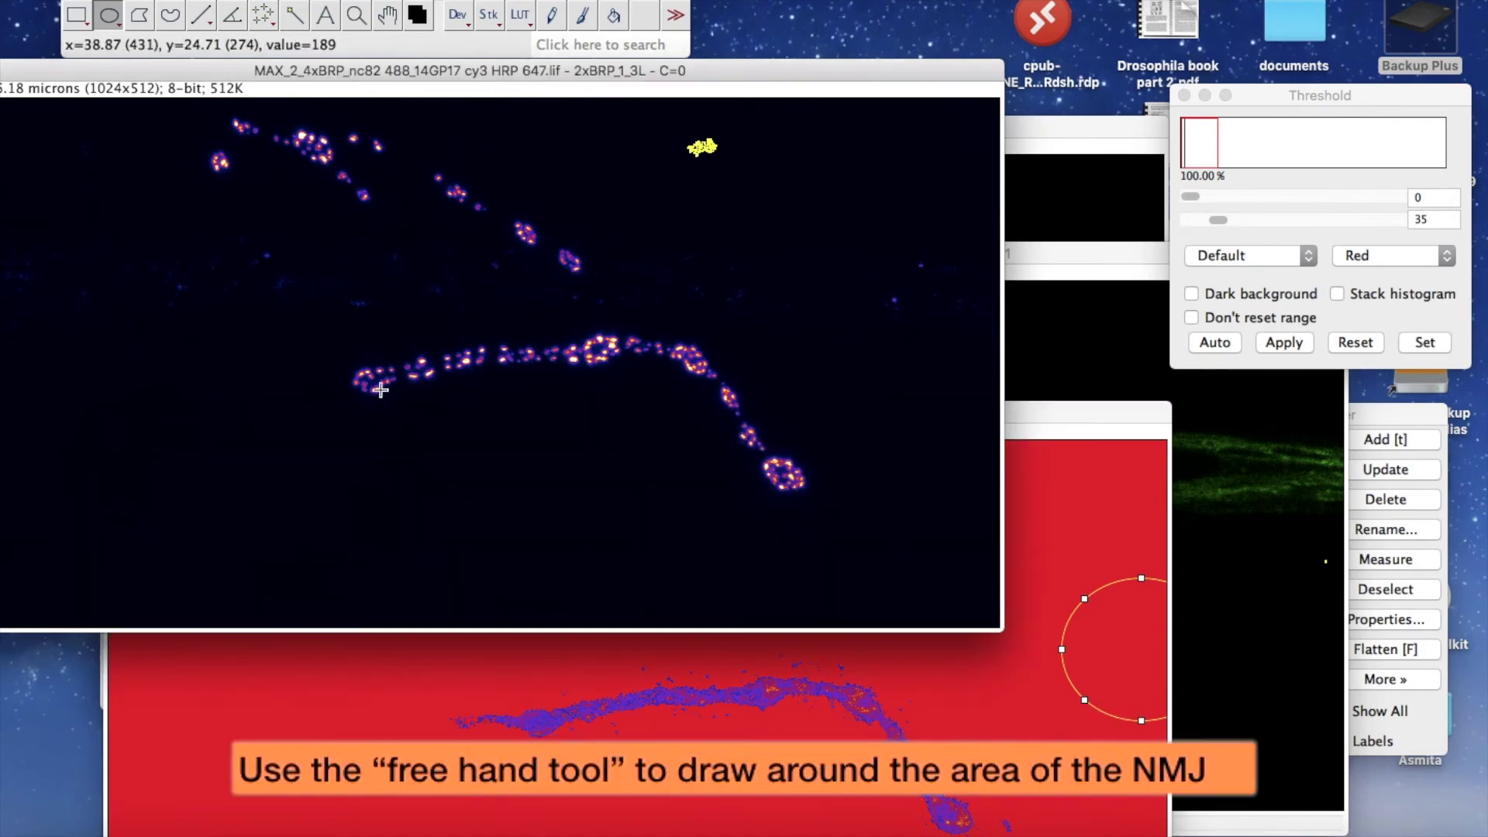
pyautogui.press('+')
pyautogui.press('+')
pyautogui.press('+')
pyautogui.press('+')
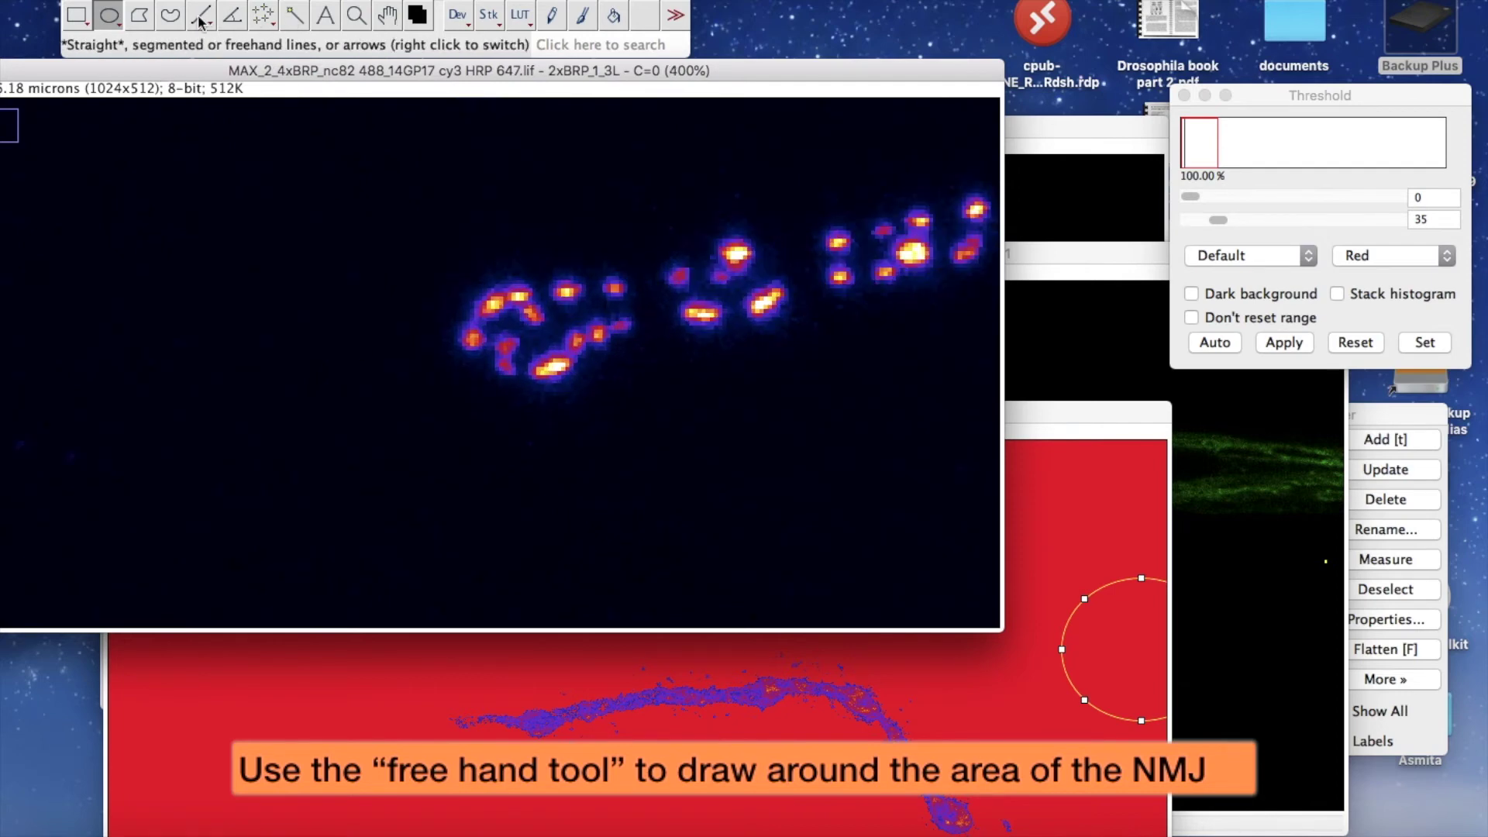
pyautogui.click(170, 21)
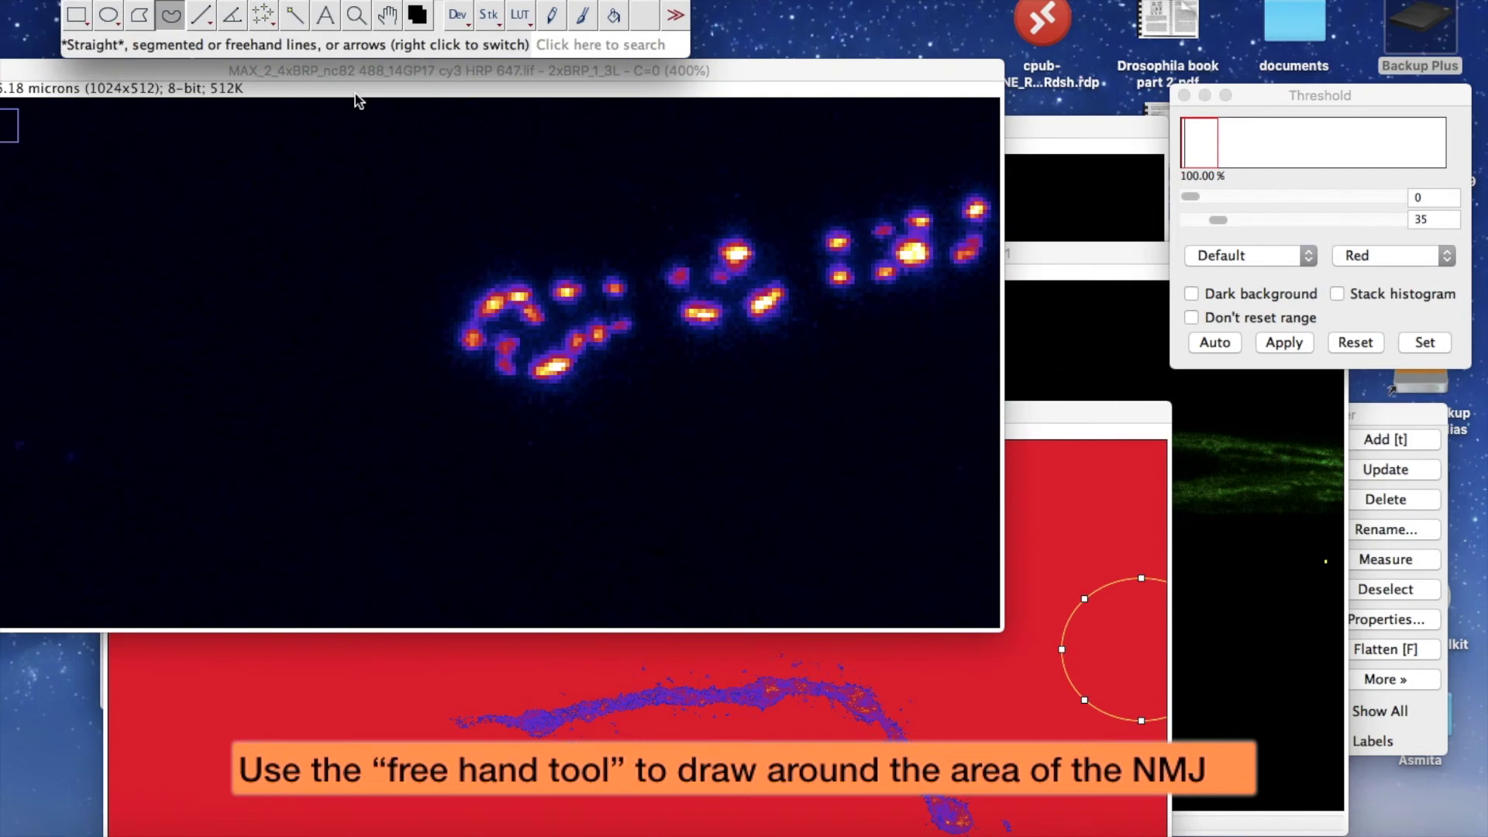
pyautogui.moveTo(623, 264)
pyautogui.mouseDown()
pyautogui.moveTo(474, 290)
pyautogui.moveTo(449, 327)
pyautogui.moveTo(452, 362)
pyautogui.moveTo(567, 395)
pyautogui.moveTo(621, 353)
pyautogui.moveTo(655, 348)
pyautogui.moveTo(625, 481)
pyautogui.moveTo(326, 328)
pyautogui.moveTo(615, 230)
pyautogui.moveTo(620, 267)
pyautogui.mouseUp()
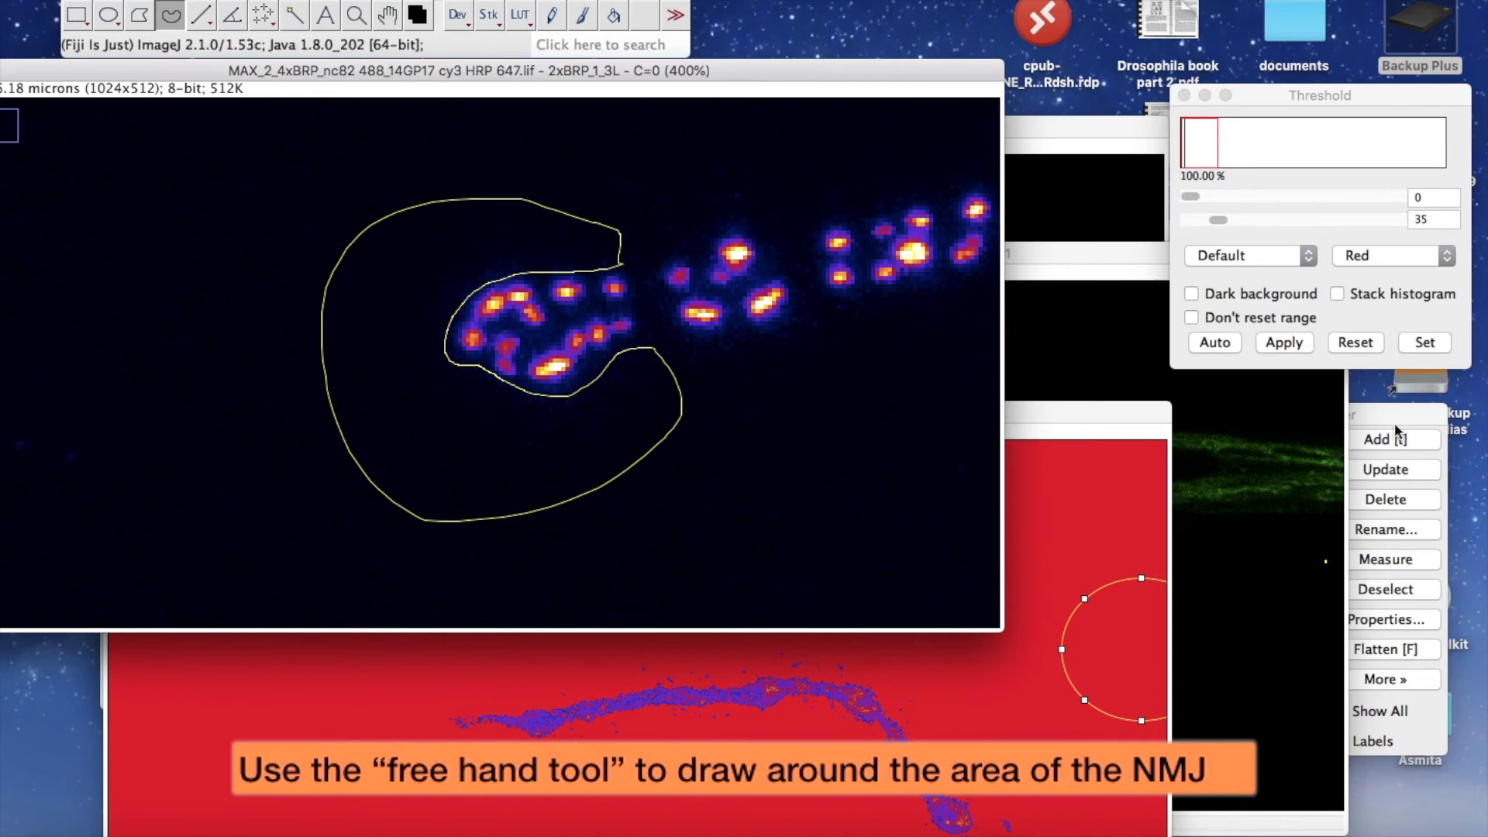
pyautogui.click(1372, 439)
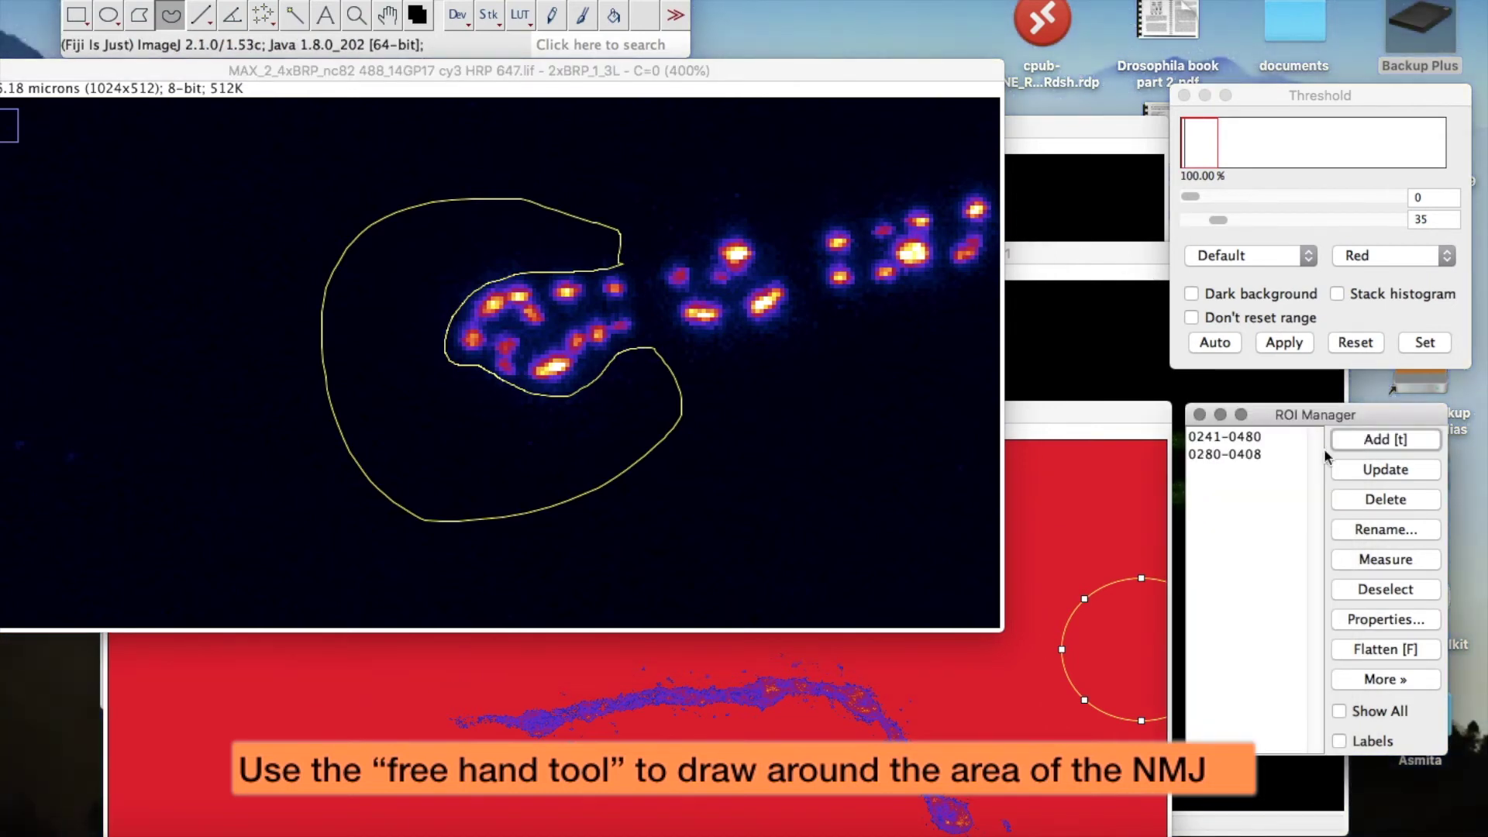
# - Apply the freehand ROI to the C=1 projection, erase the axon signal inside it and clear the selection
pyautogui.click(1068, 417)
pyautogui.moveTo(1072, 415); pyautogui.dragTo(993, 379)
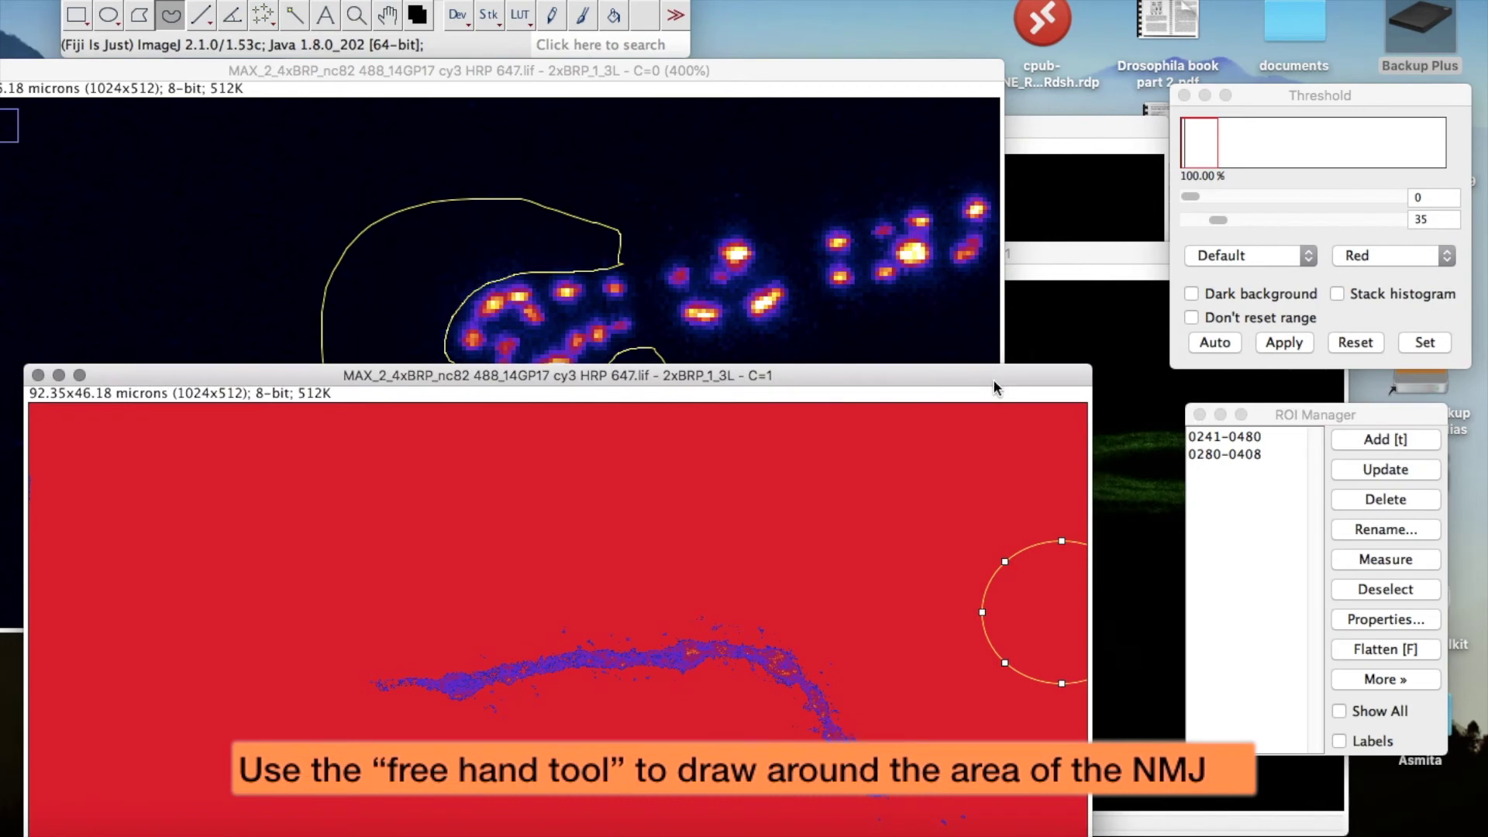
pyautogui.click(1207, 457)
pyautogui.click(1208, 456)
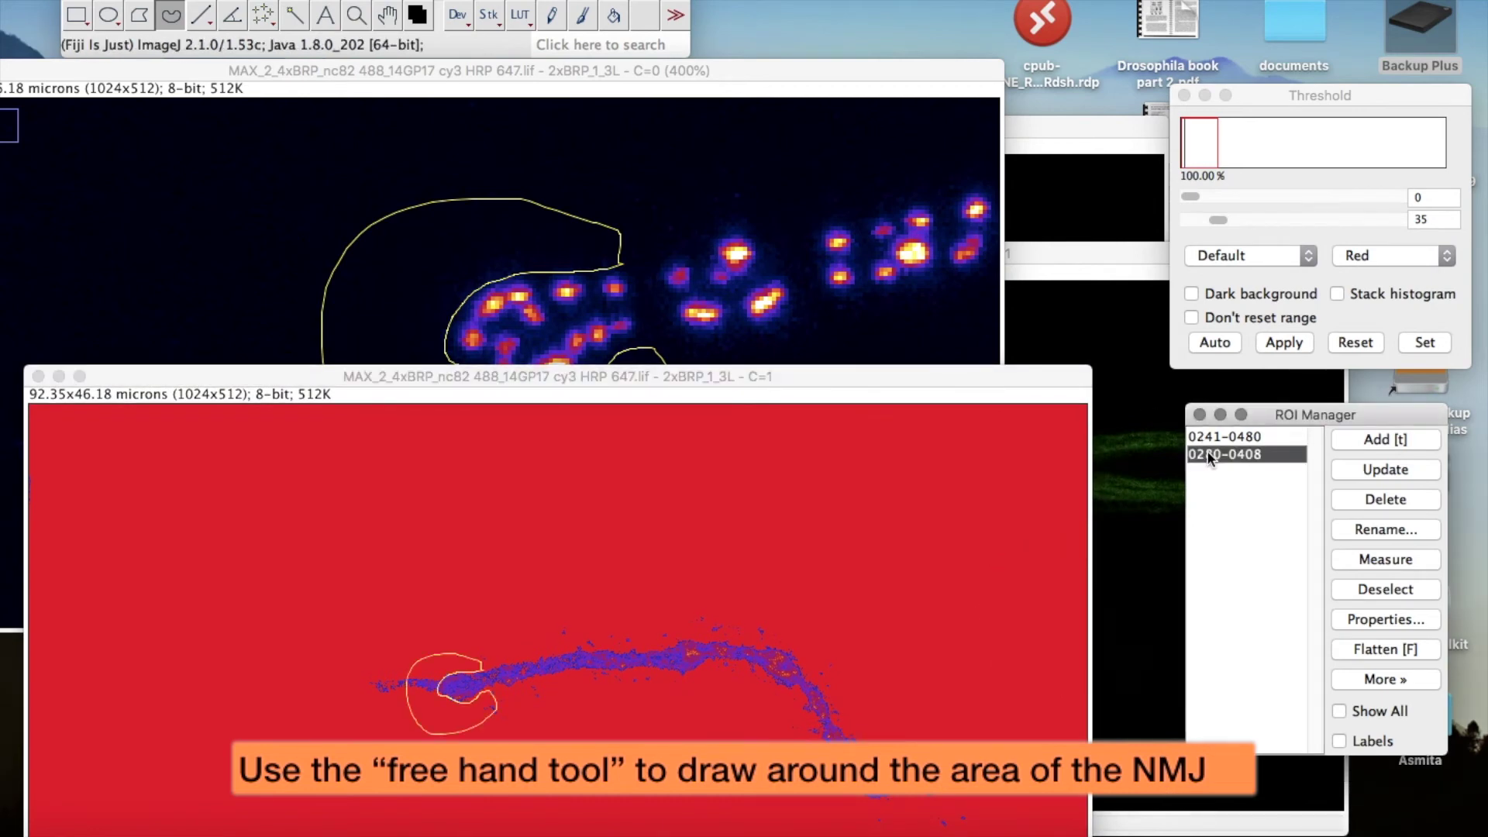
pyautogui.moveTo(830, 376); pyautogui.dragTo(825, 200)
pyautogui.click(725, 314)
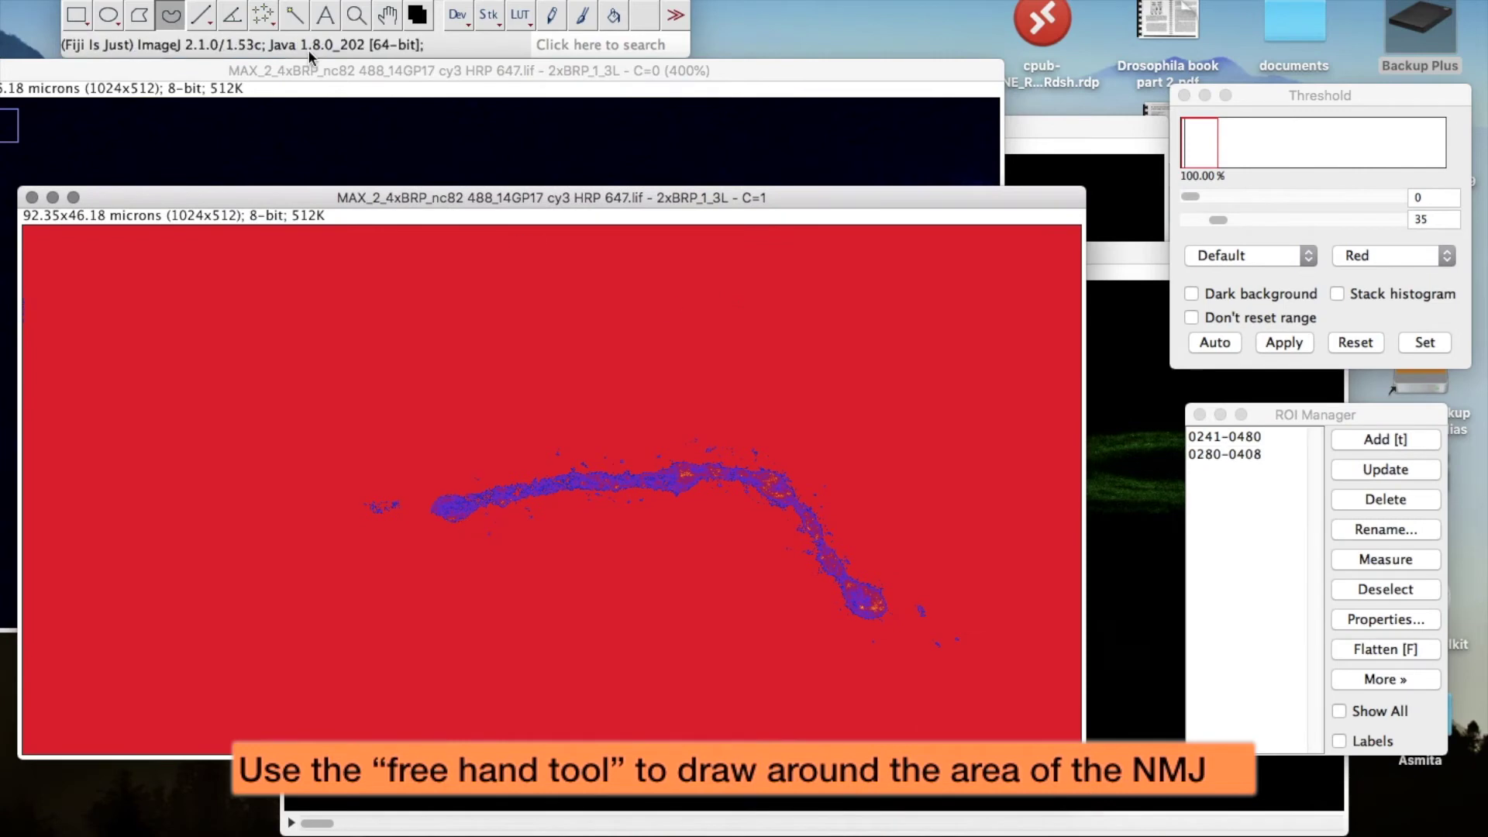
# - Select the thresholded NMJ on the C=1 projection with the Wand tool and add its outline to the ROI Manager
pyautogui.click(297, 22)
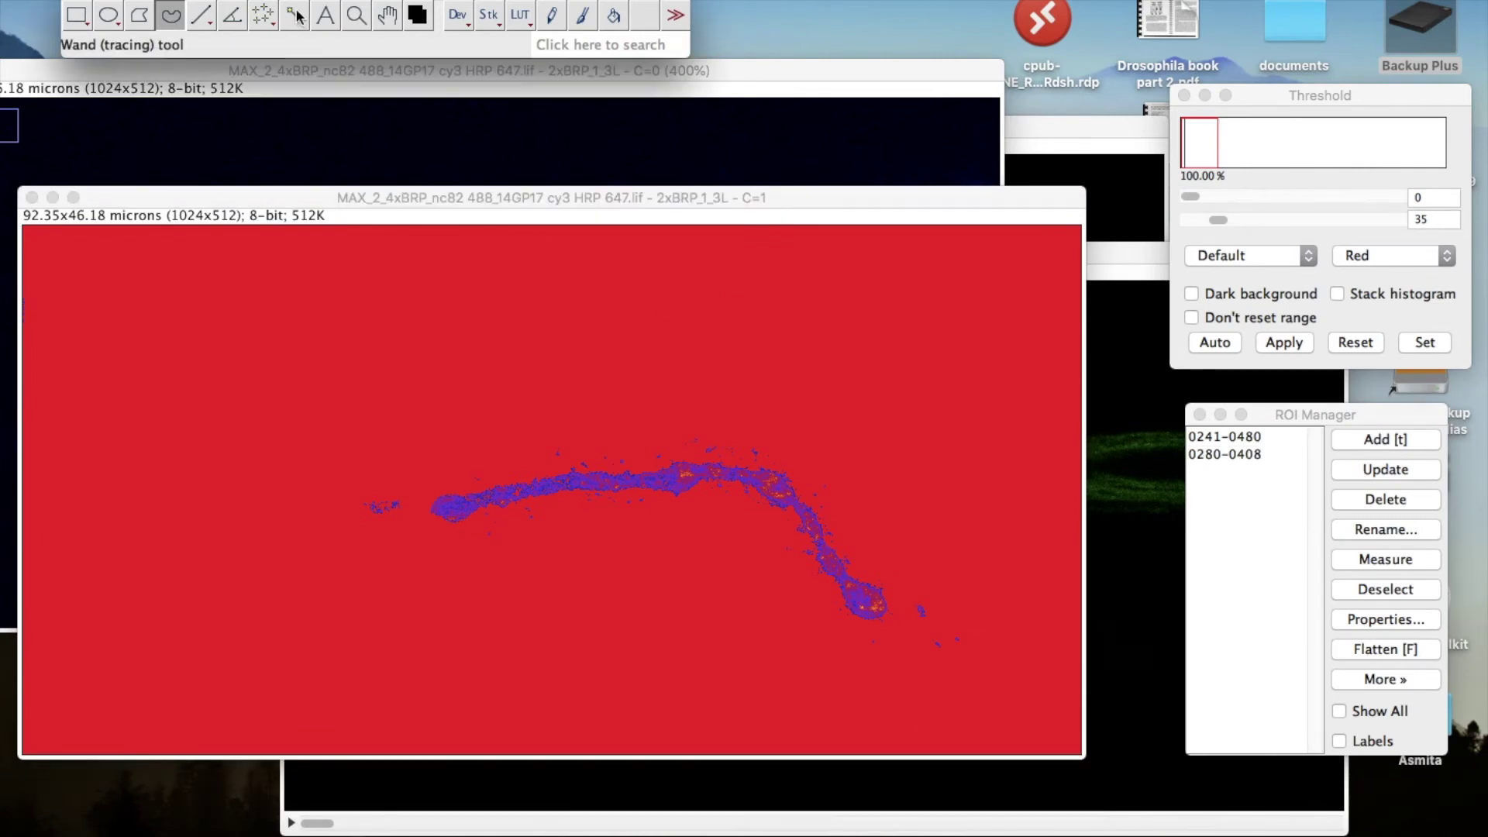
pyautogui.click(519, 495)
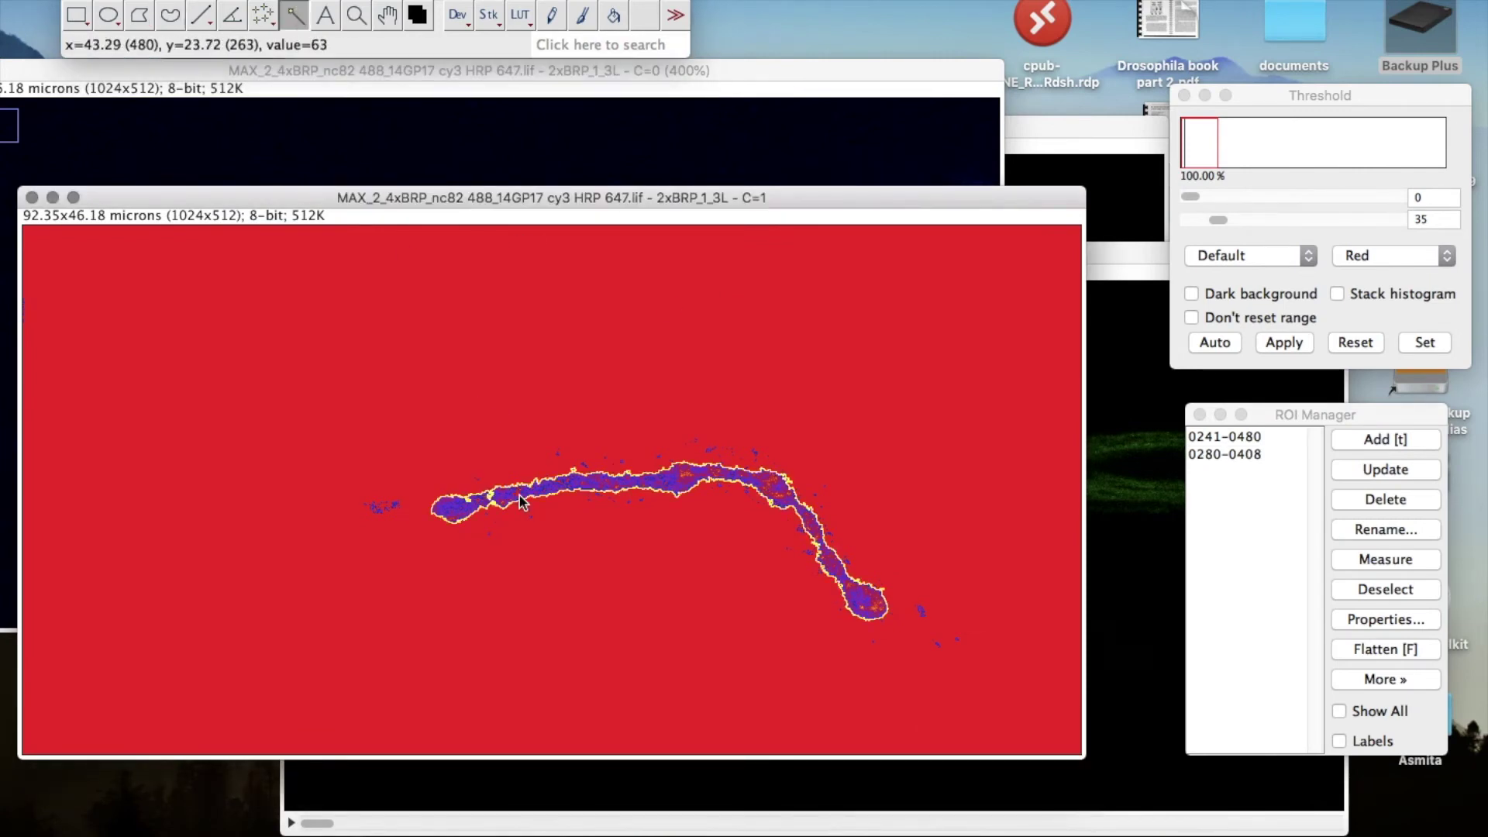
pyautogui.moveTo(867, 193); pyautogui.dragTo(872, 207)
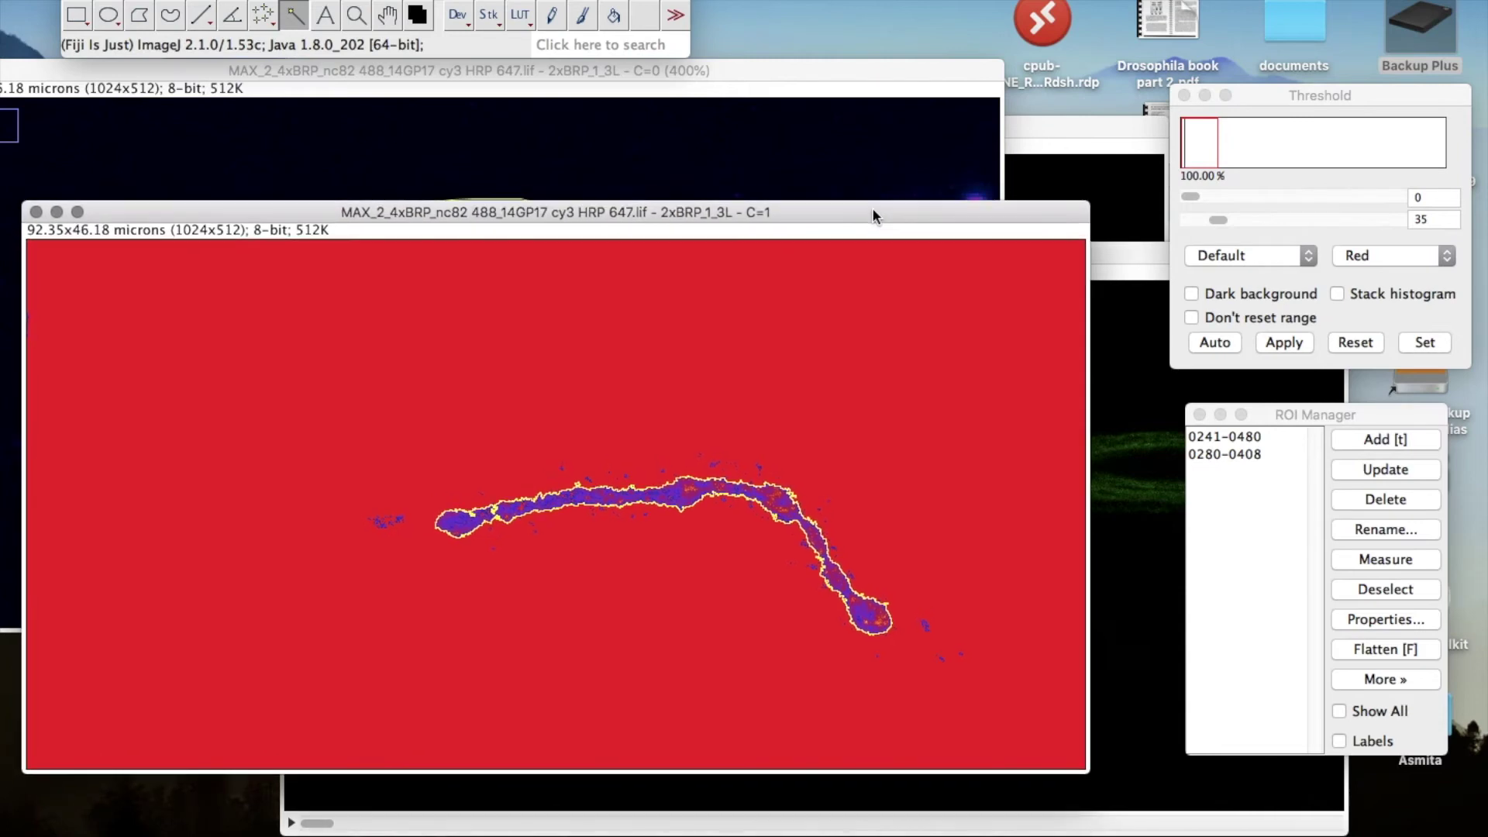
pyautogui.moveTo(1339, 418); pyautogui.dragTo(1336, 279)
pyautogui.press('t')
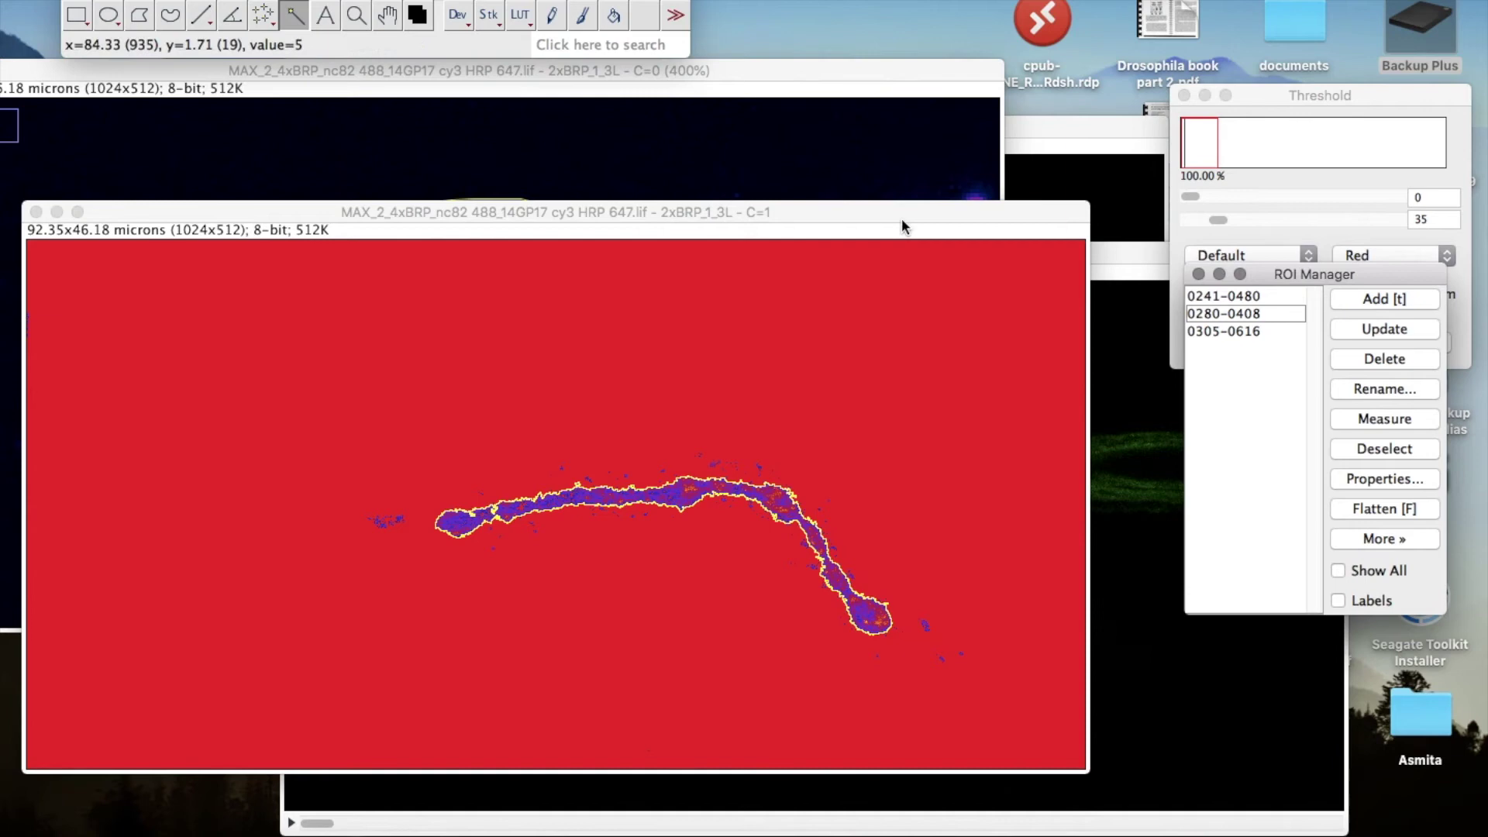
# - Return the C=0 projection to 100% zoom, apply the stored wand outline of the NMJ and measure the BRP signal inside it
pyautogui.click(794, 69)
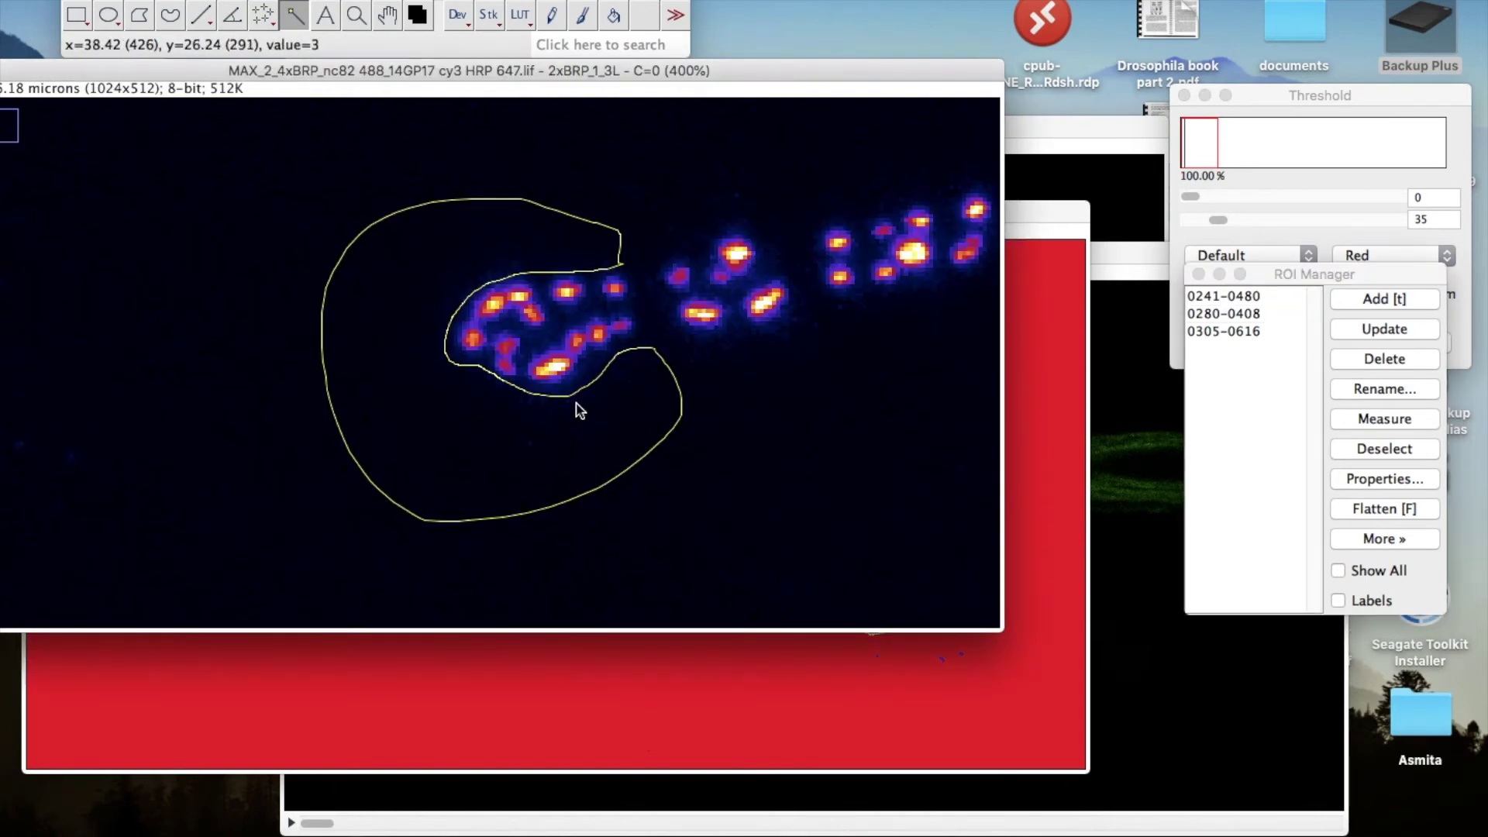
pyautogui.press('-')
pyautogui.press('-')
pyautogui.press('-')
pyautogui.press('-')
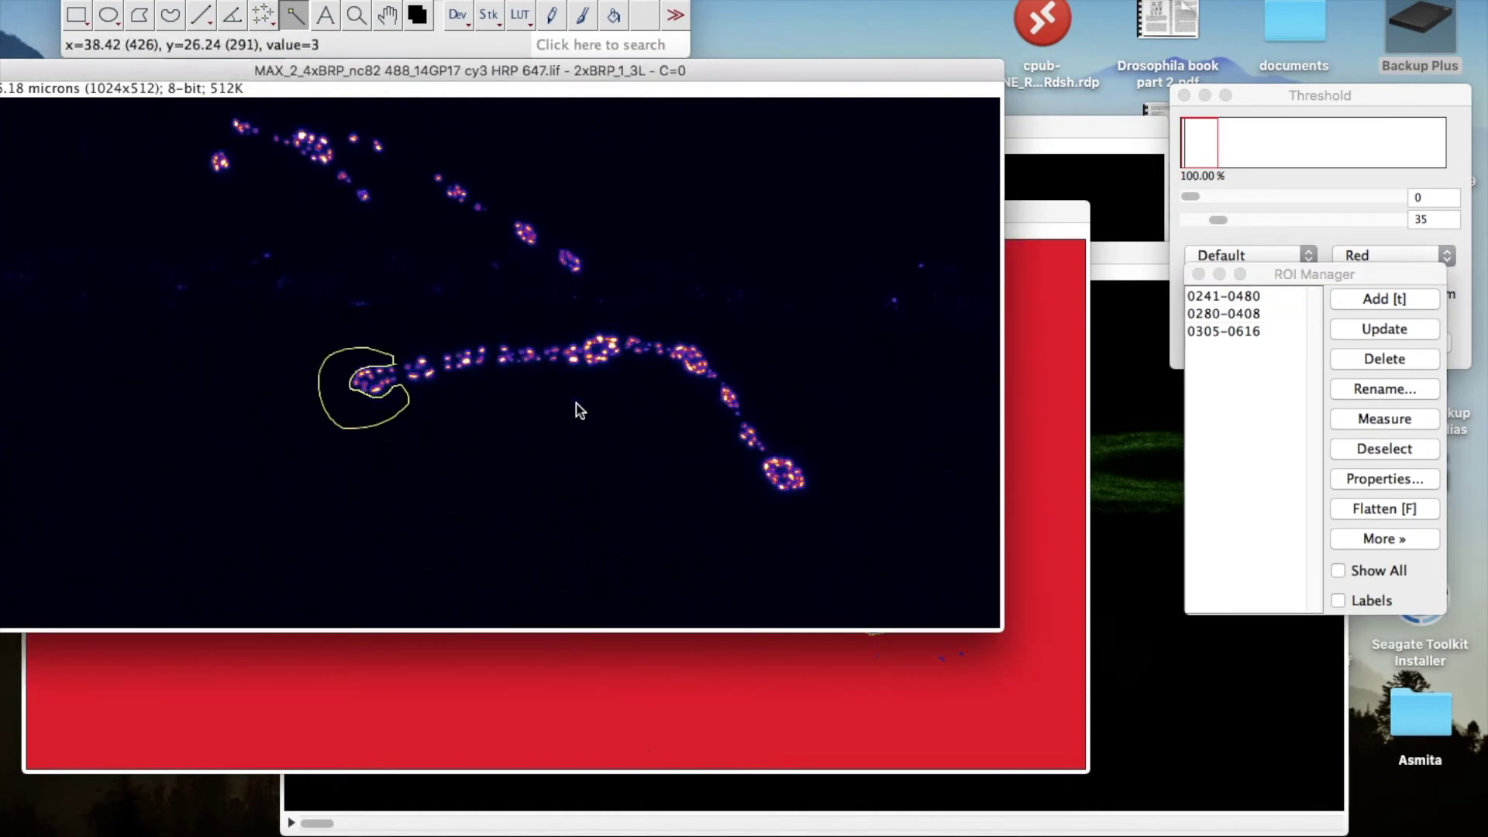
pyautogui.click(1205, 333)
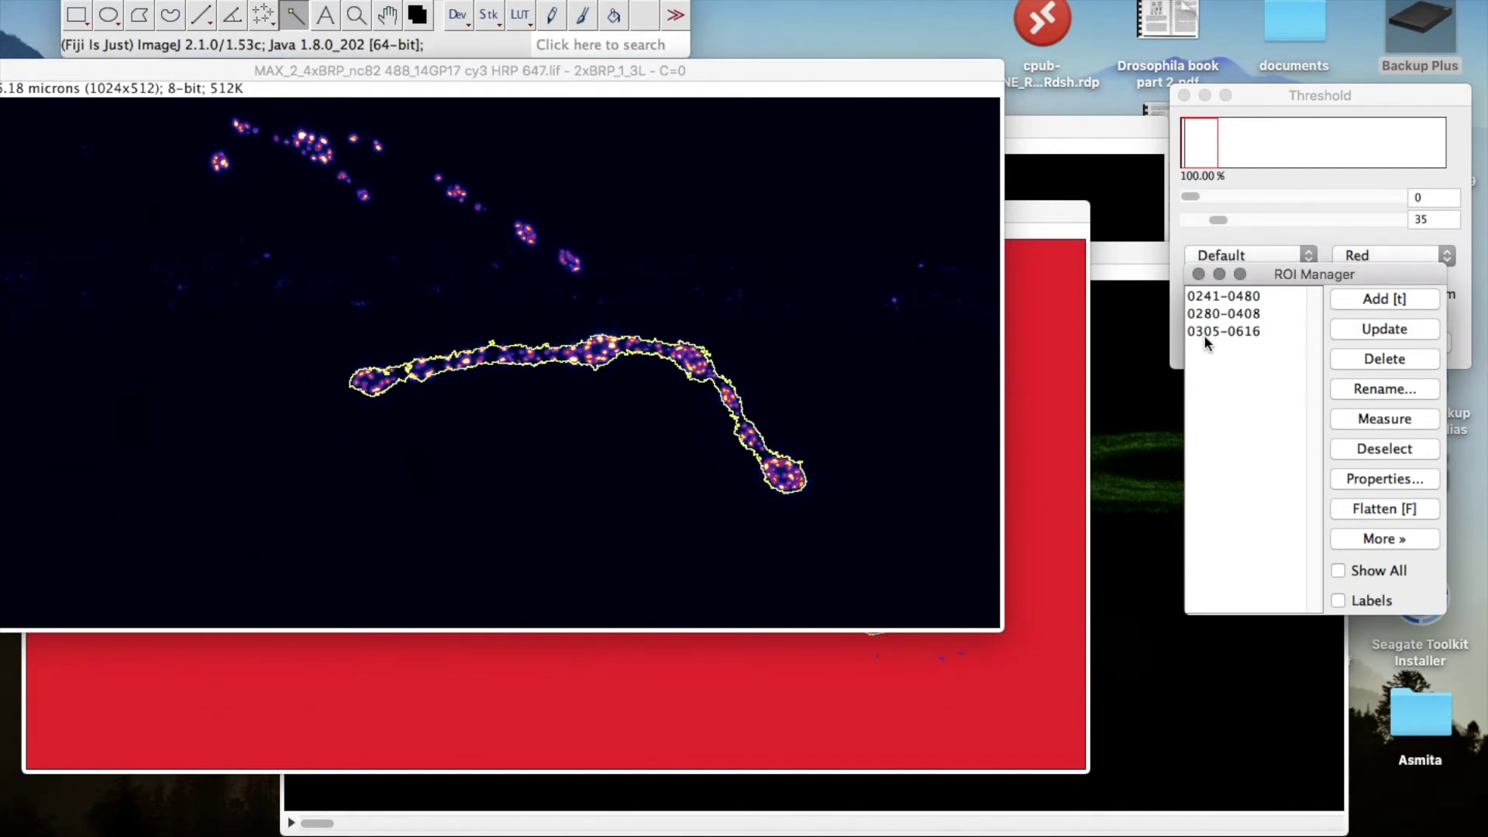
pyautogui.press('super+m')
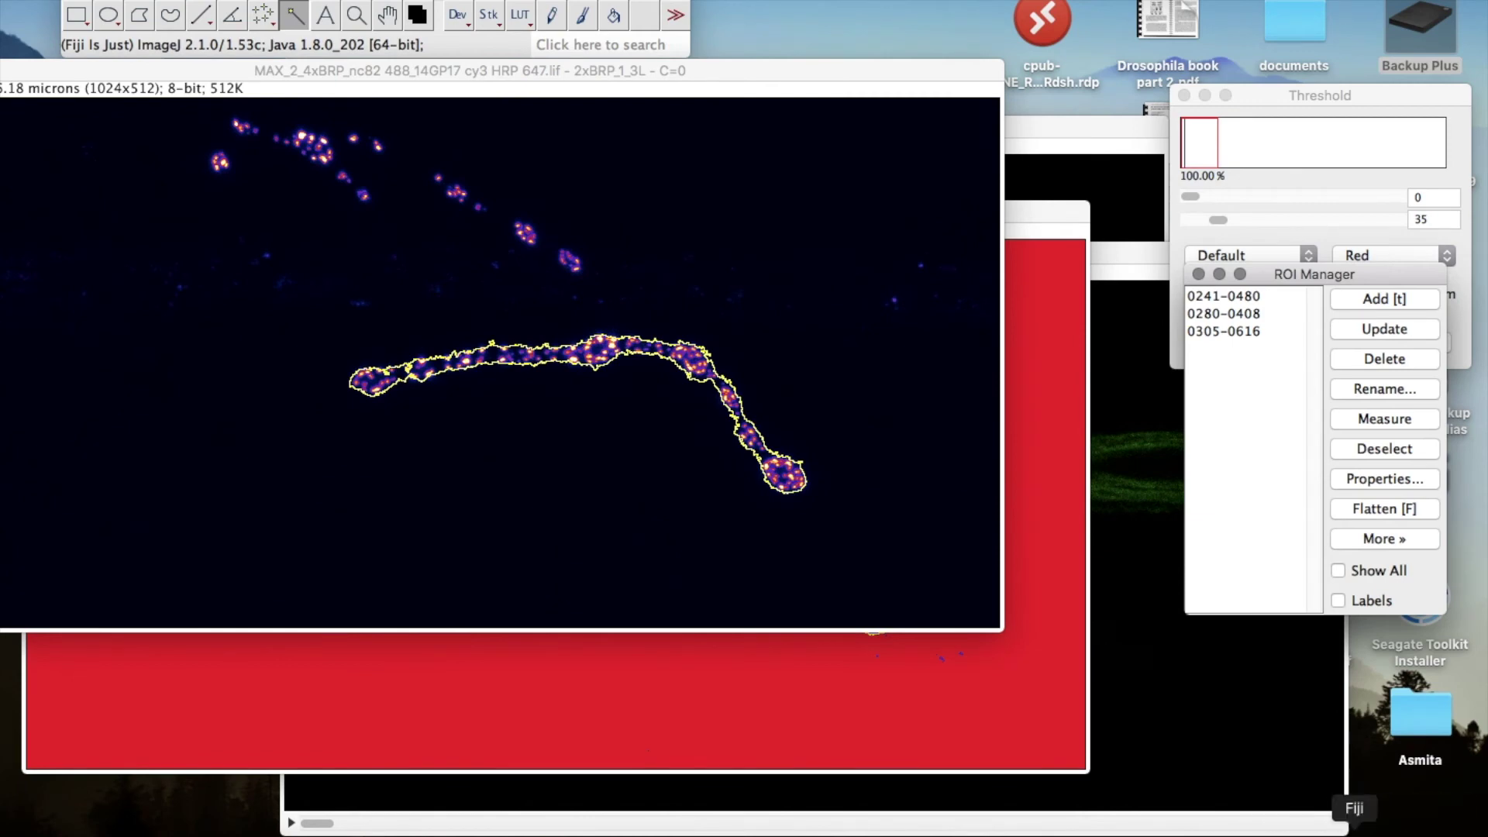
# - Reset the threshold on the C=1 projection and measure the HRP signal inside the NMJ outline
pyautogui.click(1052, 241)
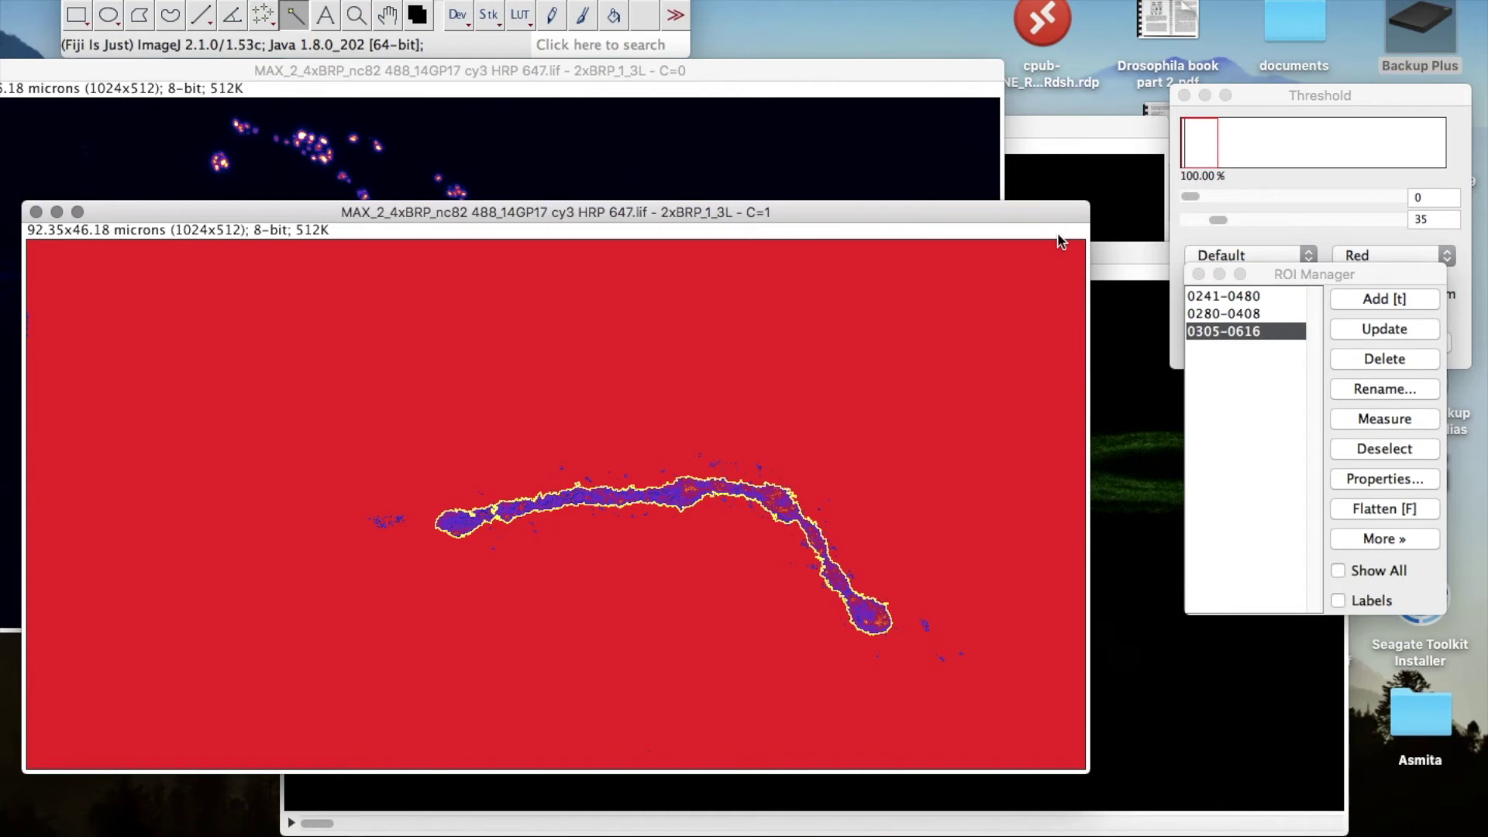
pyautogui.click(1388, 97)
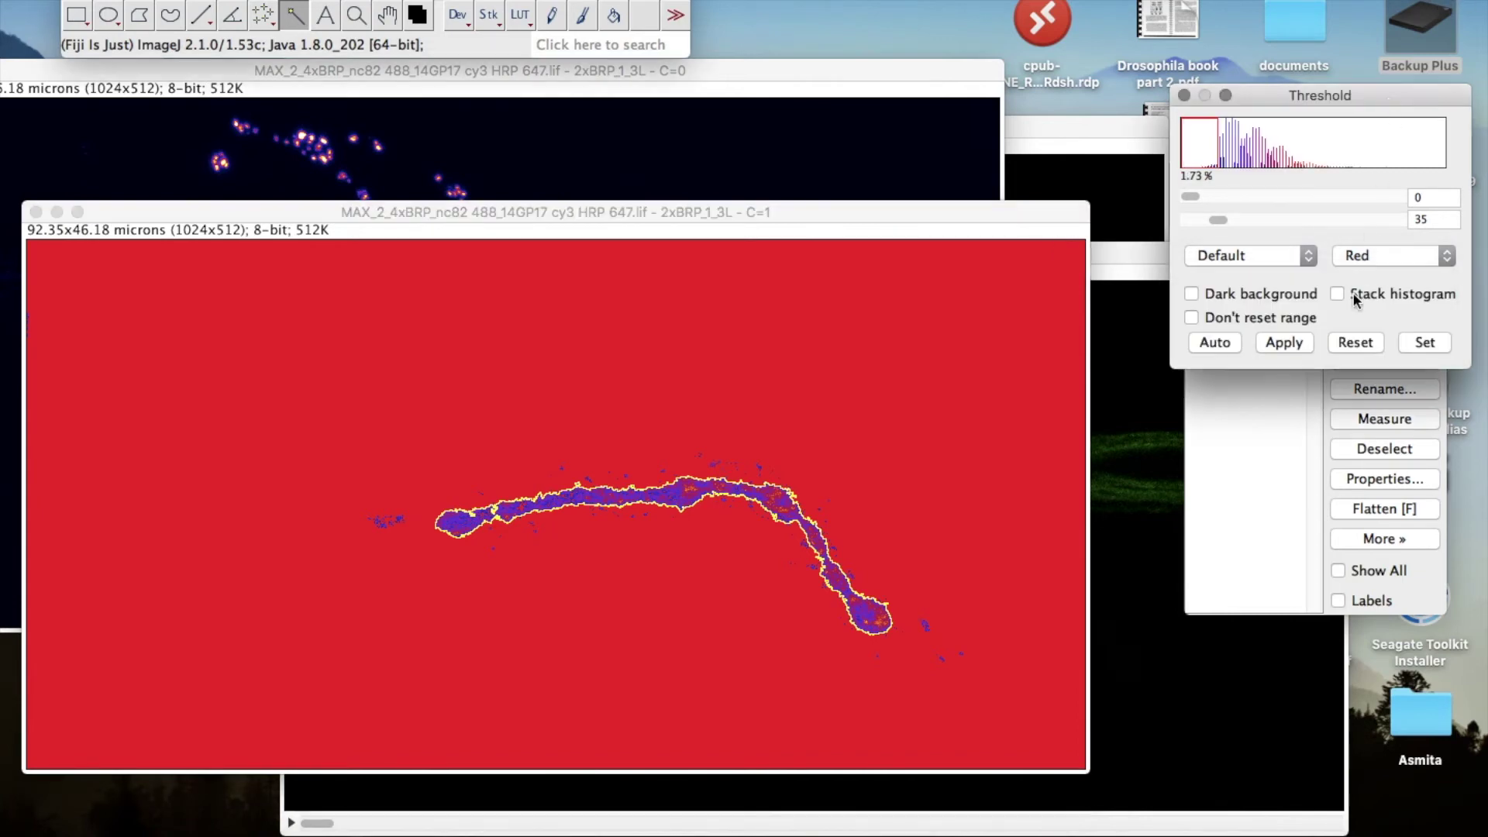
pyautogui.click(1357, 347)
pyautogui.press('m')
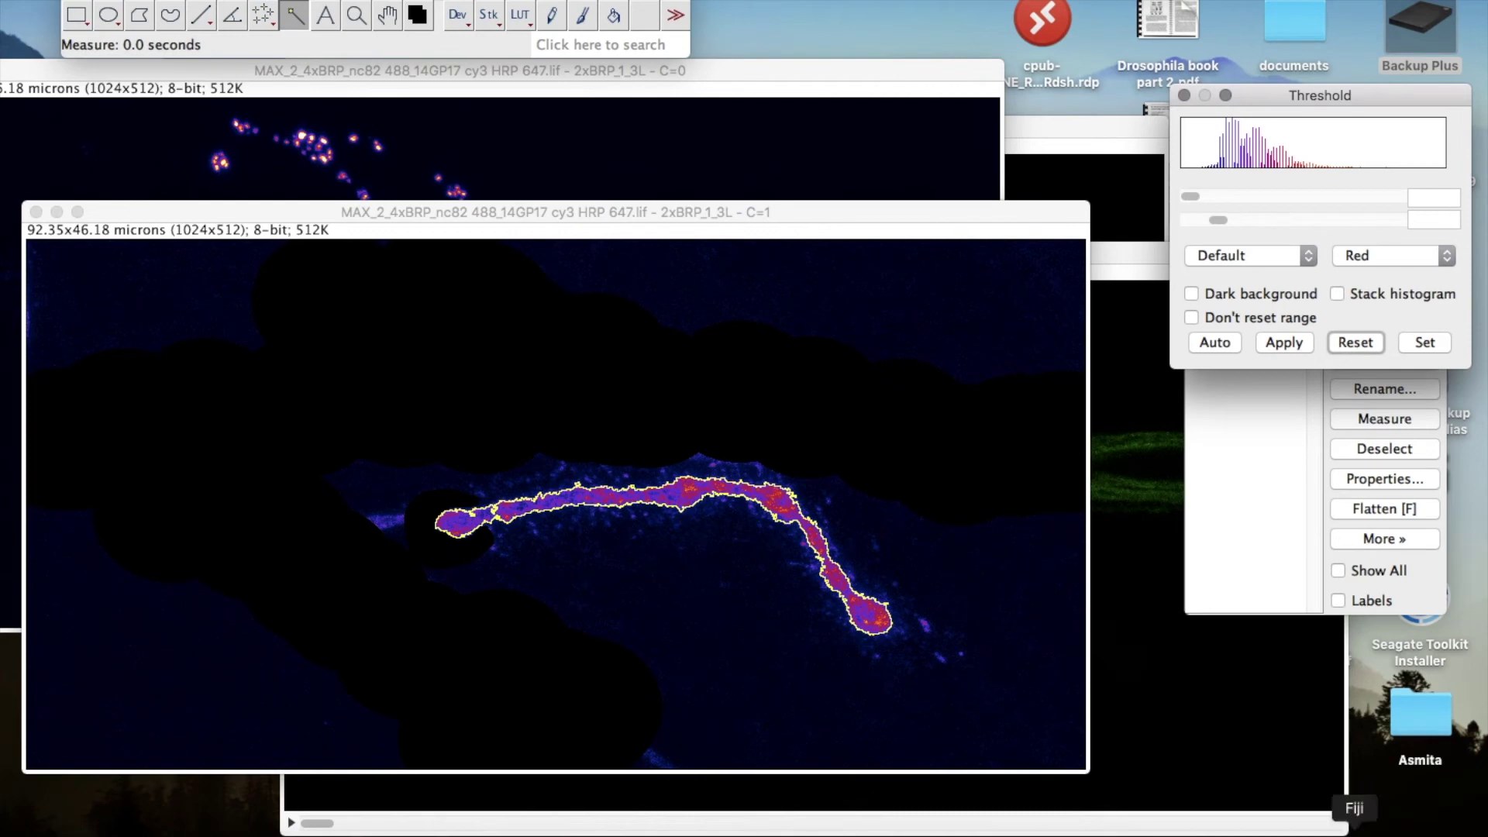
# - Copy the C=0 measurement row from the Results table into the MSc data sheet in Google Sheets, starting at cell C3
pyautogui.rightClick(1354, 828)
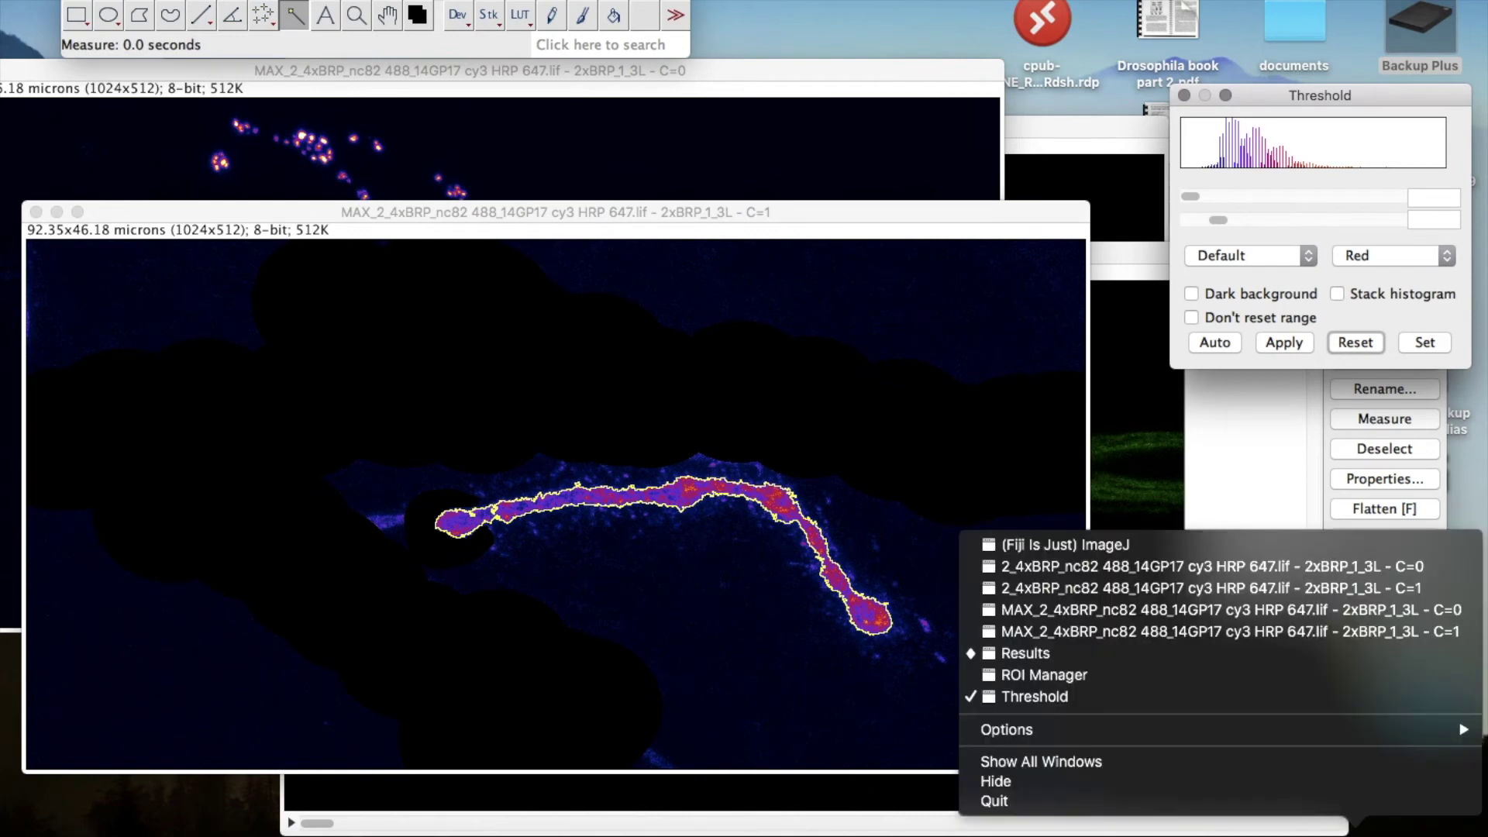
pyautogui.click(1143, 658)
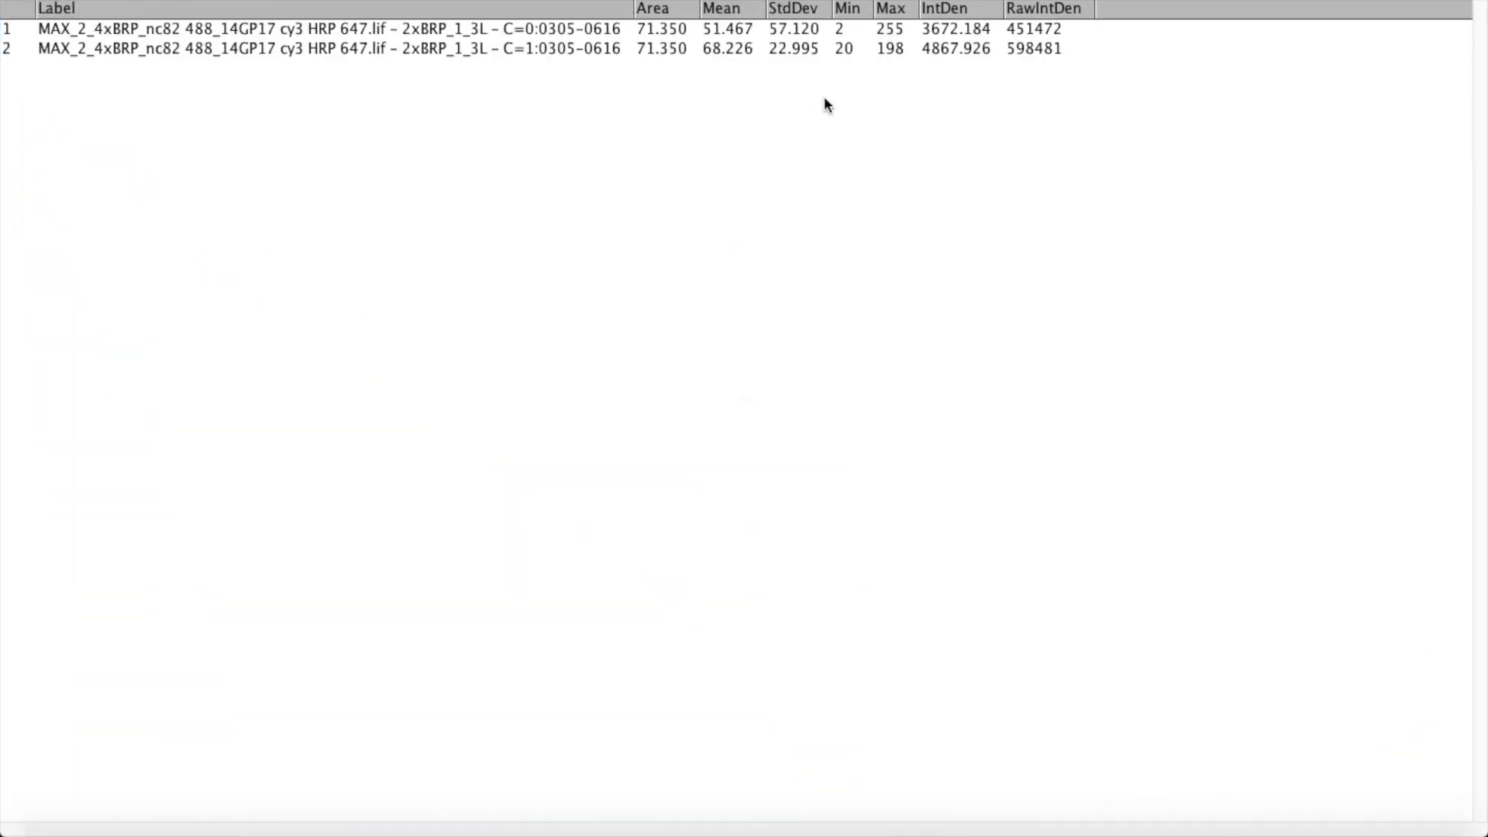
pyautogui.click(758, 29)
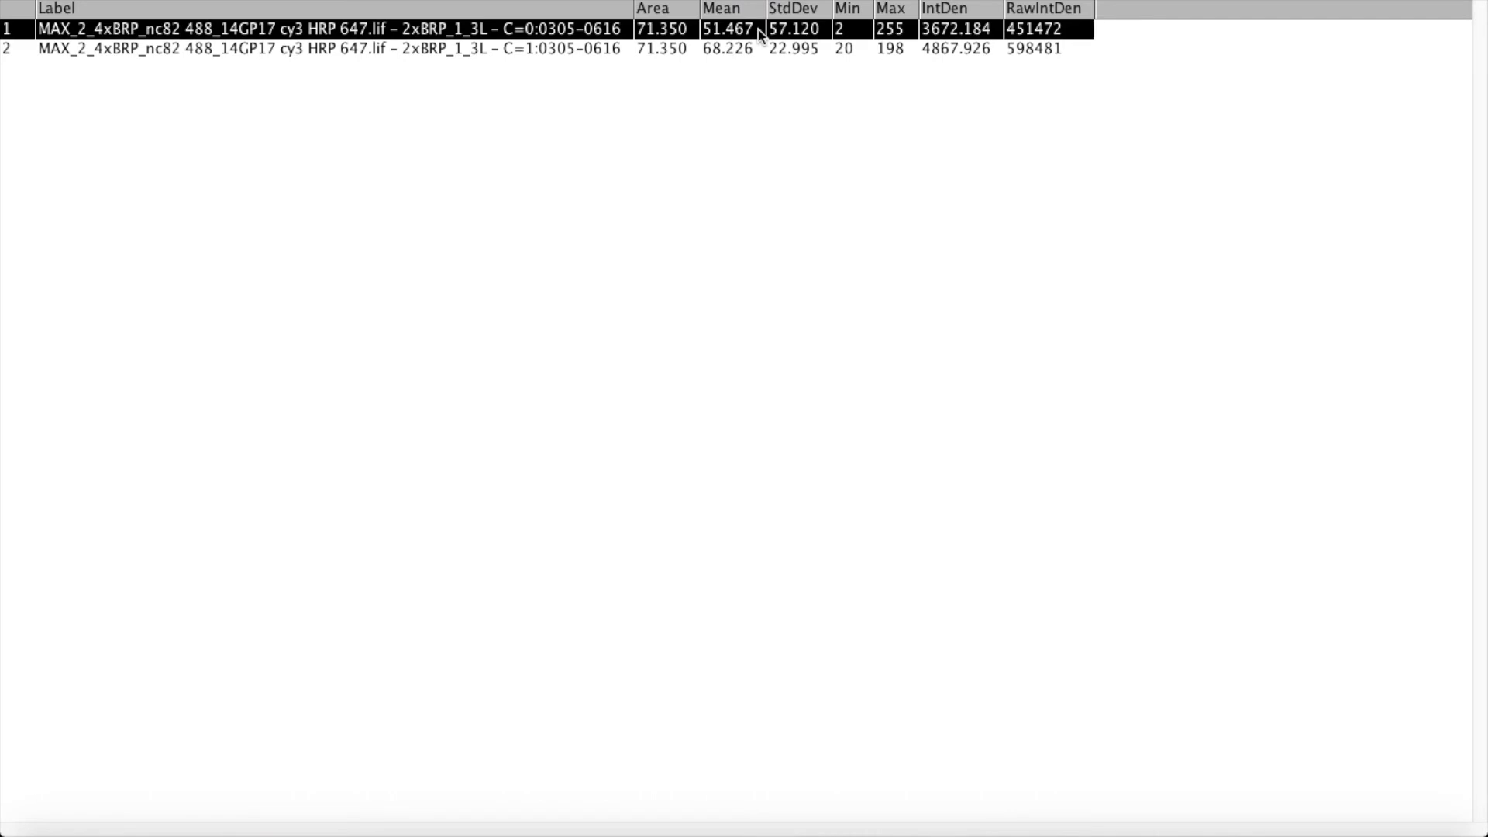
pyautogui.press('super+Tab')
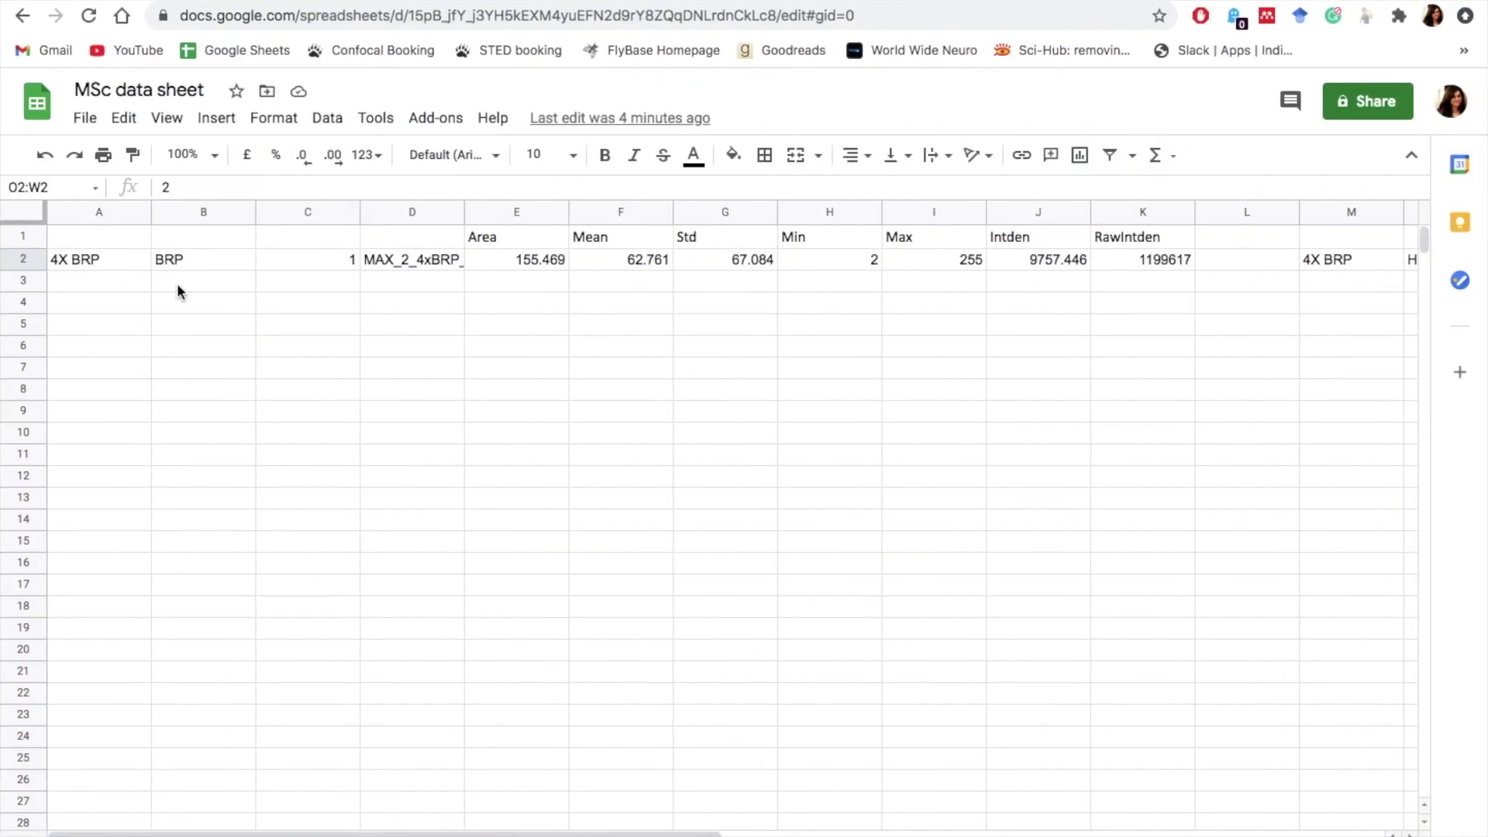
pyautogui.click(177, 285)
pyautogui.click(278, 283)
pyautogui.press('super+v')
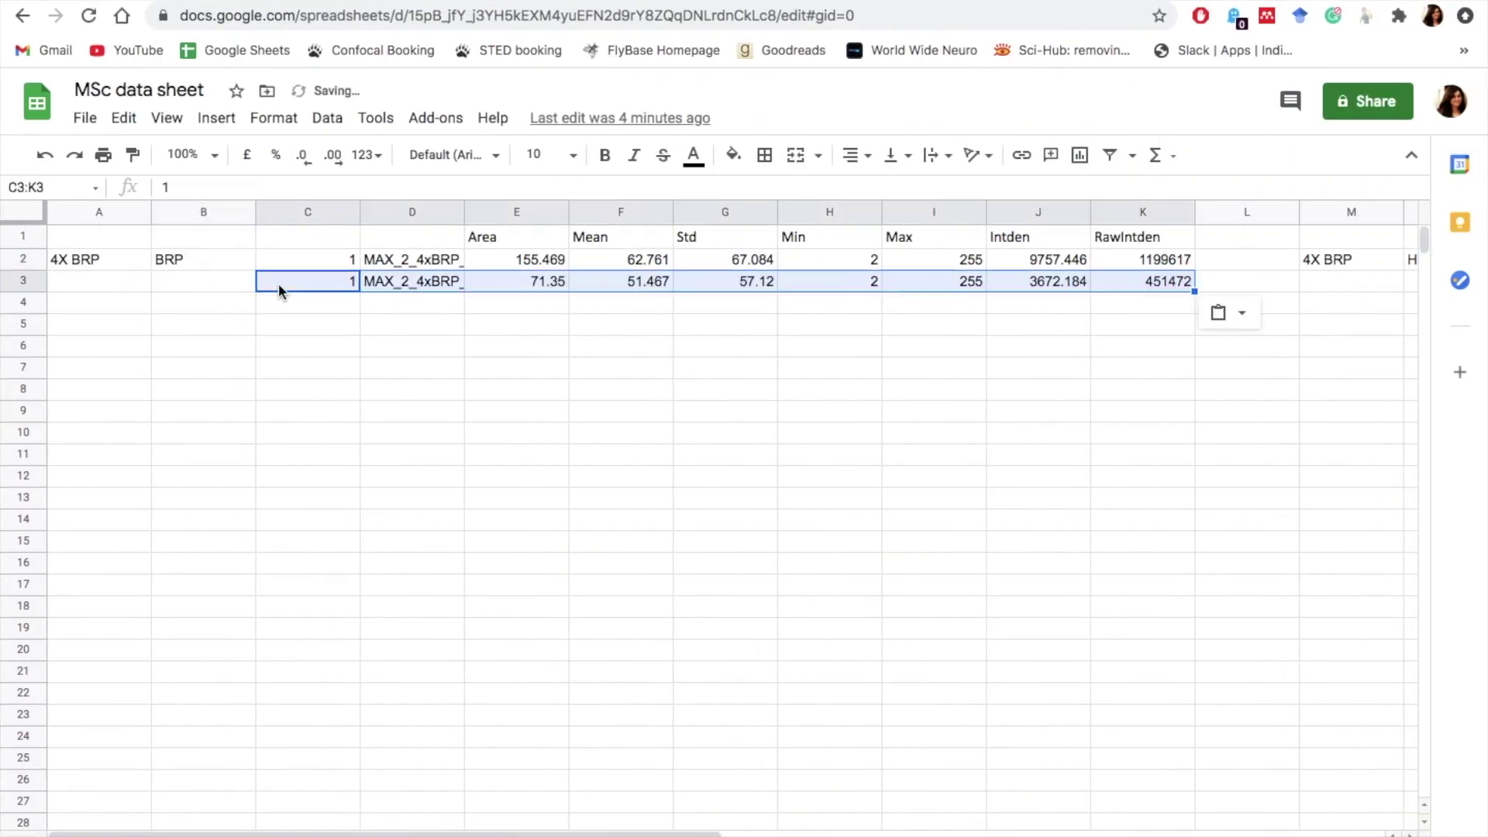
# - Copy the C=1 measurement row from Fiji's Results table into the spreadsheet's HRP block, starting at cell O3
pyautogui.press('super+Tab')
pyautogui.click(246, 45)
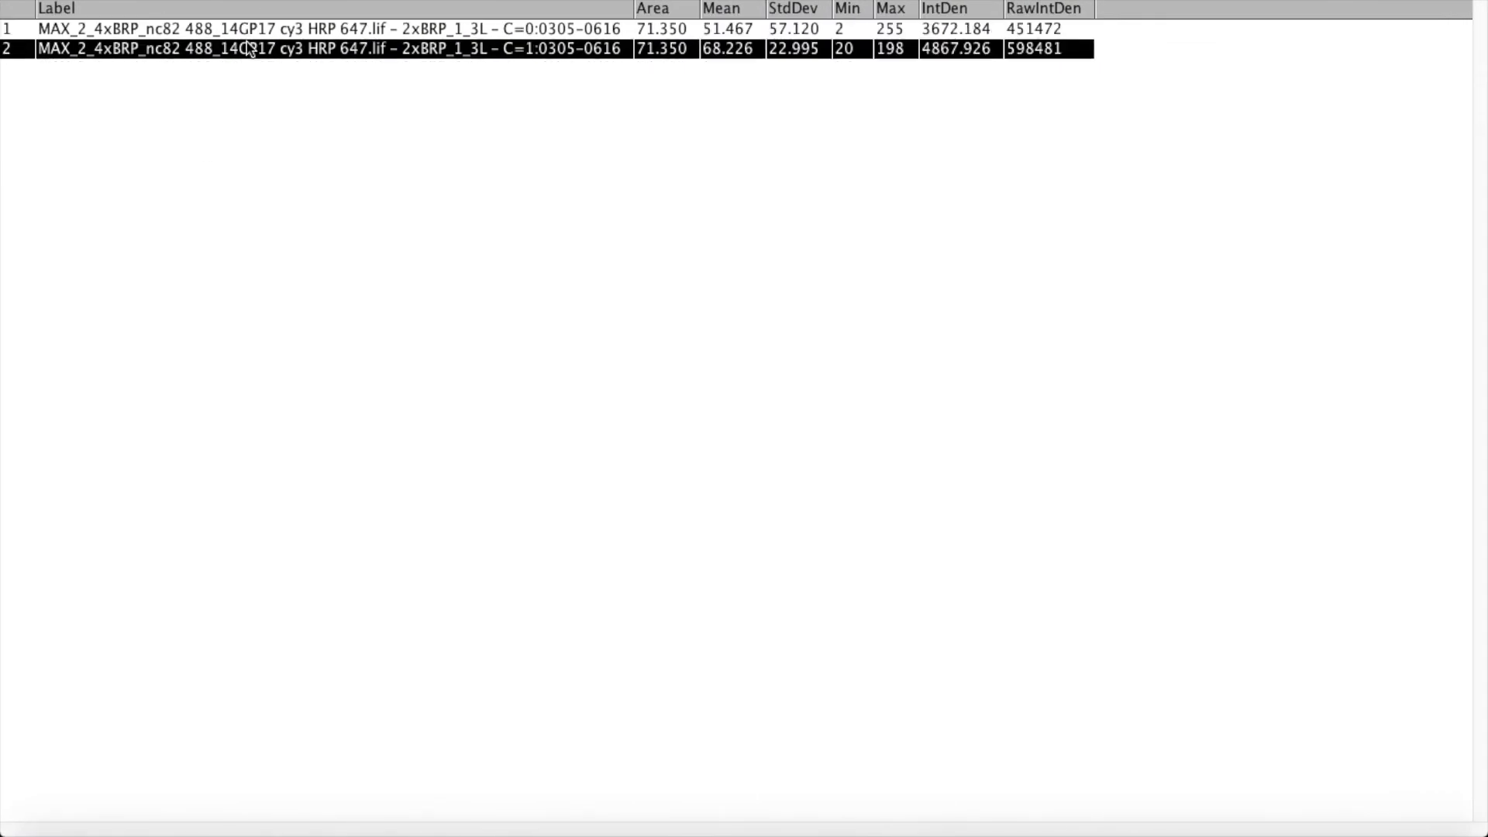
pyautogui.press('super+Tab')
pyautogui.hscroll(8, 946, 564)
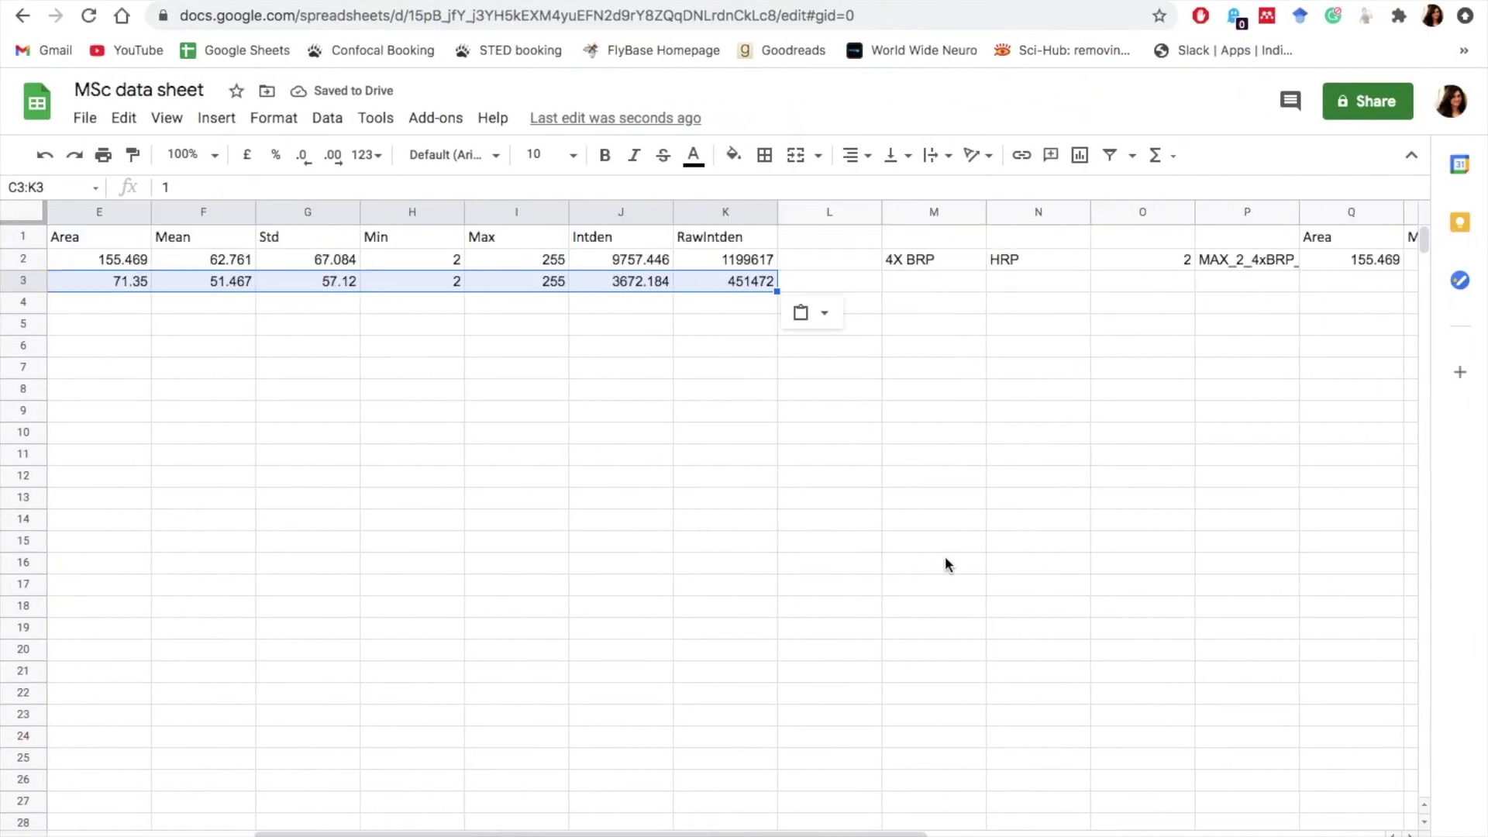
pyautogui.hscroll(6, 945, 558)
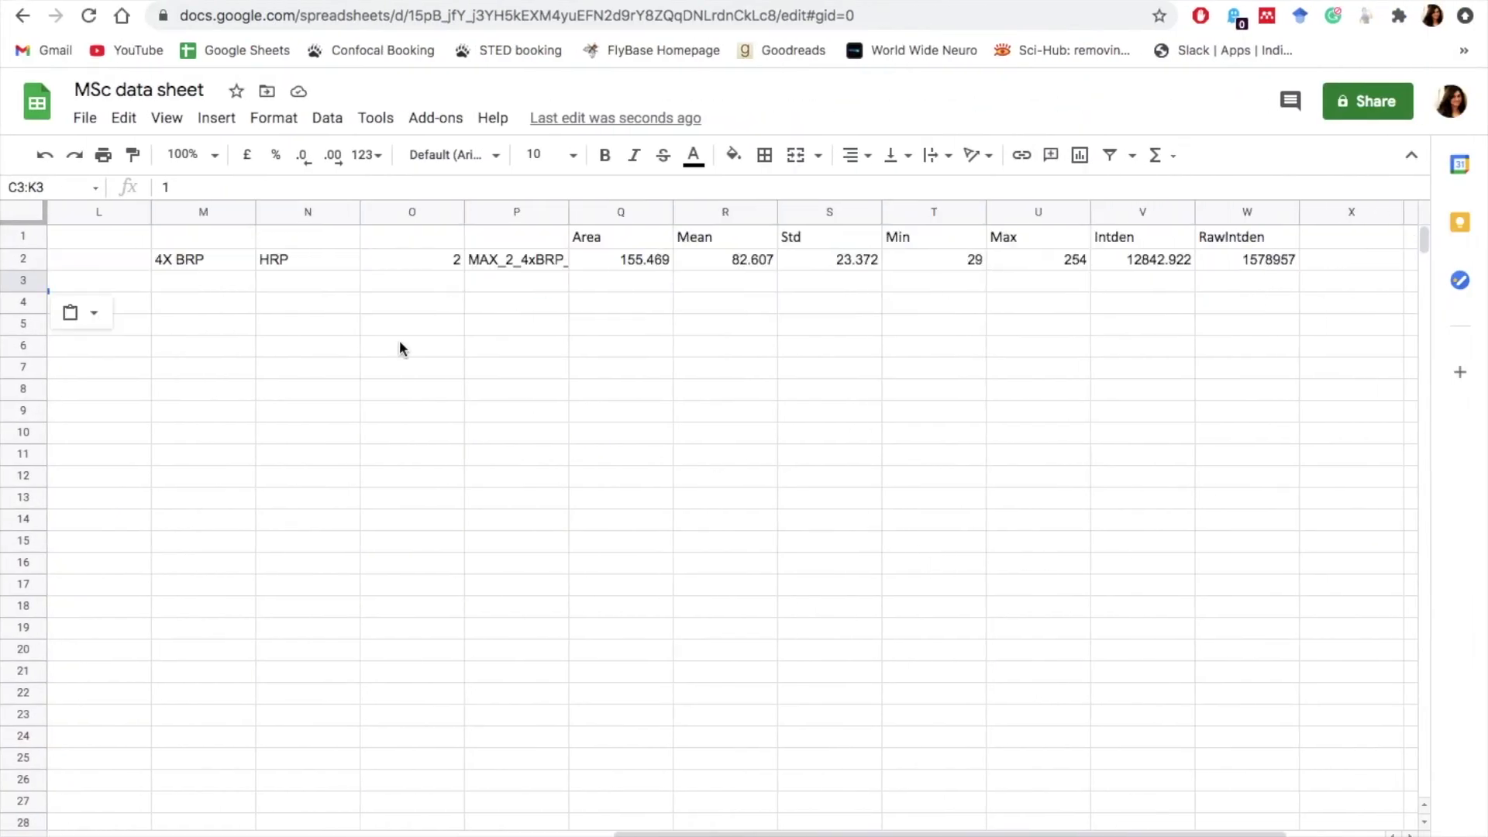
pyautogui.click(414, 288)
pyautogui.write('2\tMAX_2_4xBRP_\t71.35\t68.226\t22.995\t20\t198\t4867.92\t598461')
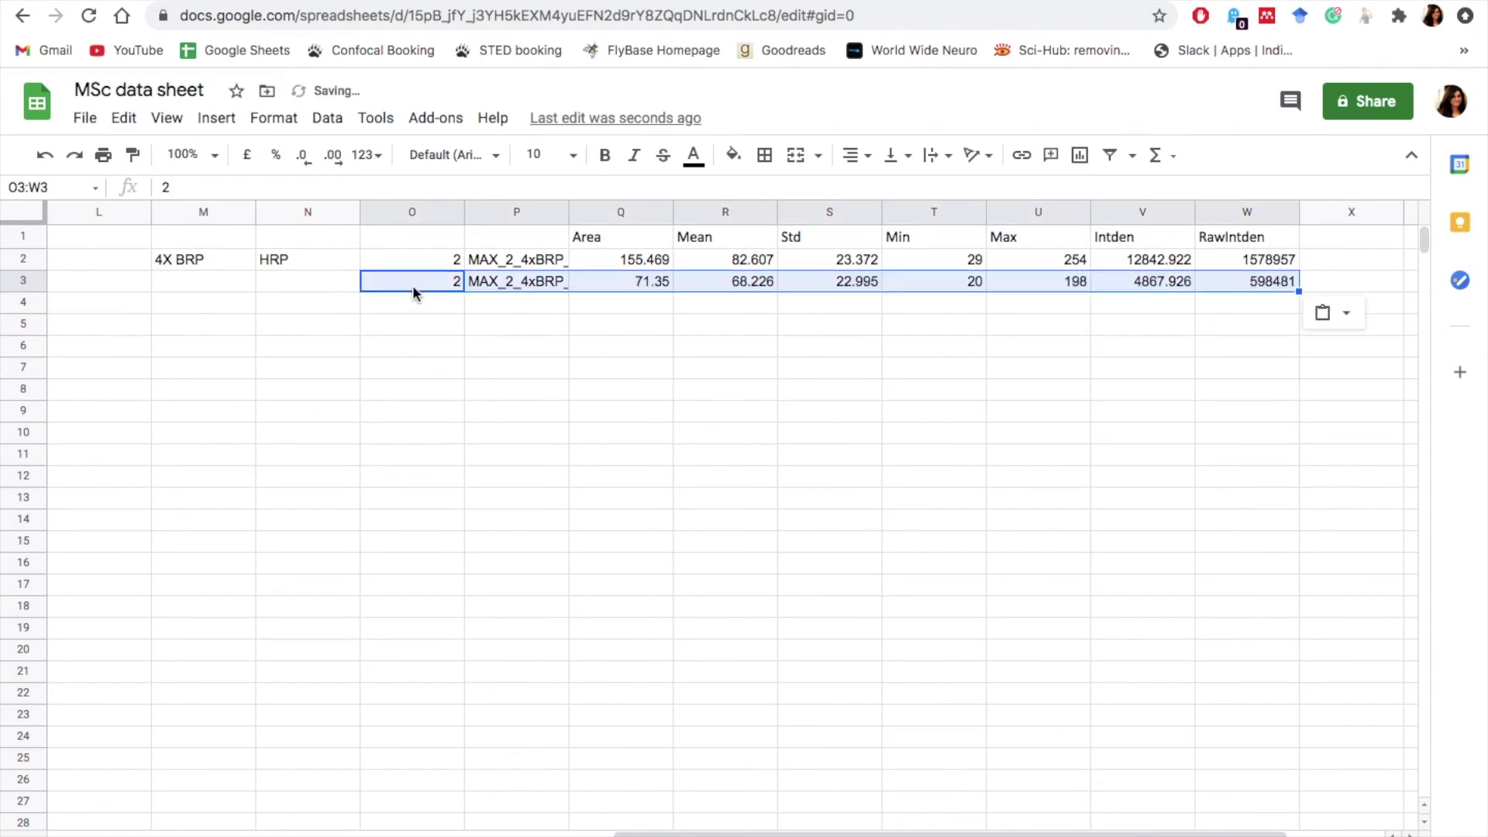
# - Return to Fiji and close the Results table without saving the measurements
pyautogui.press('super+Tab')
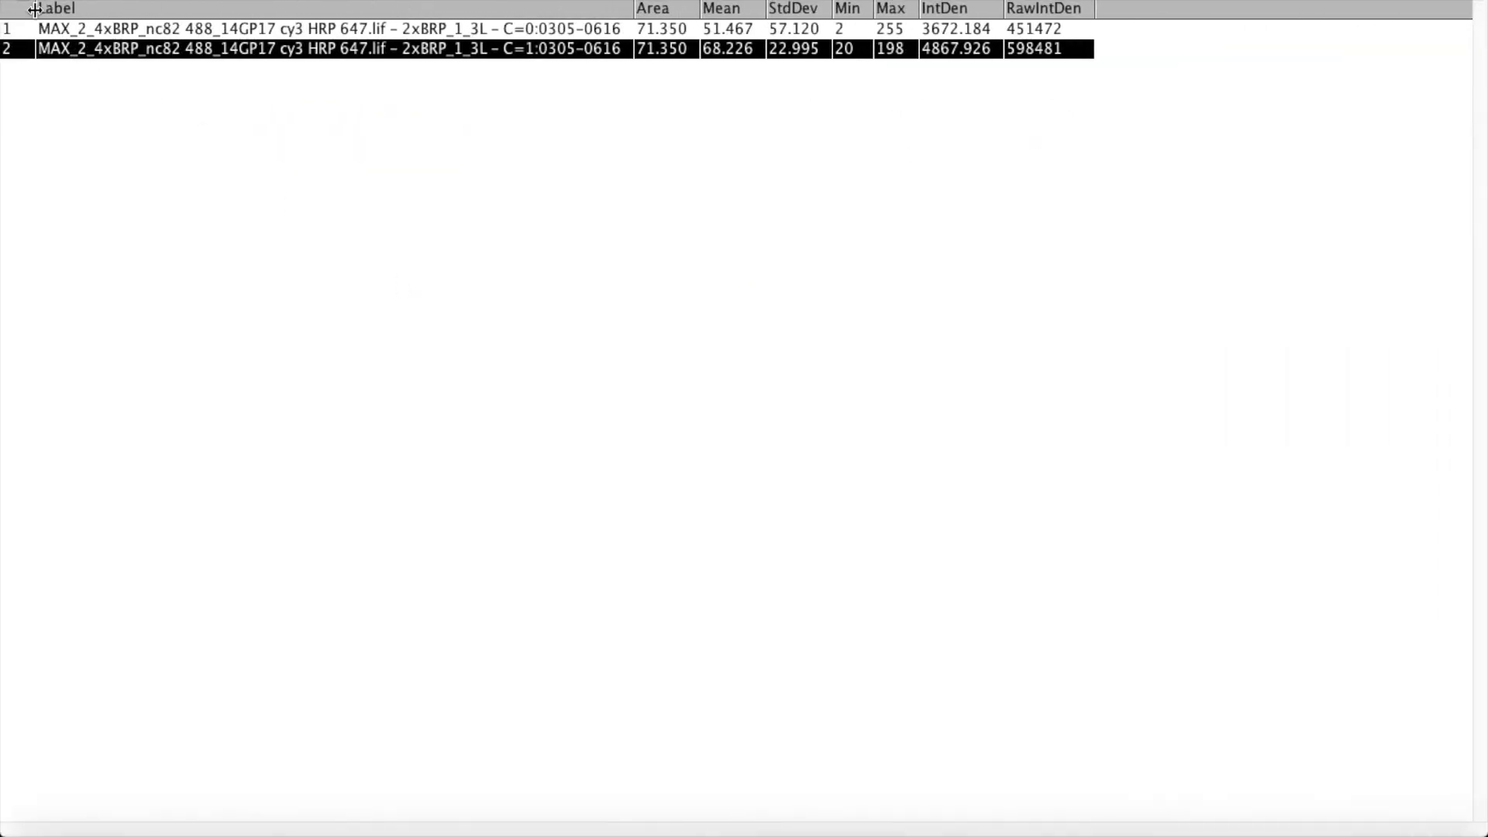
pyautogui.press('super+w')
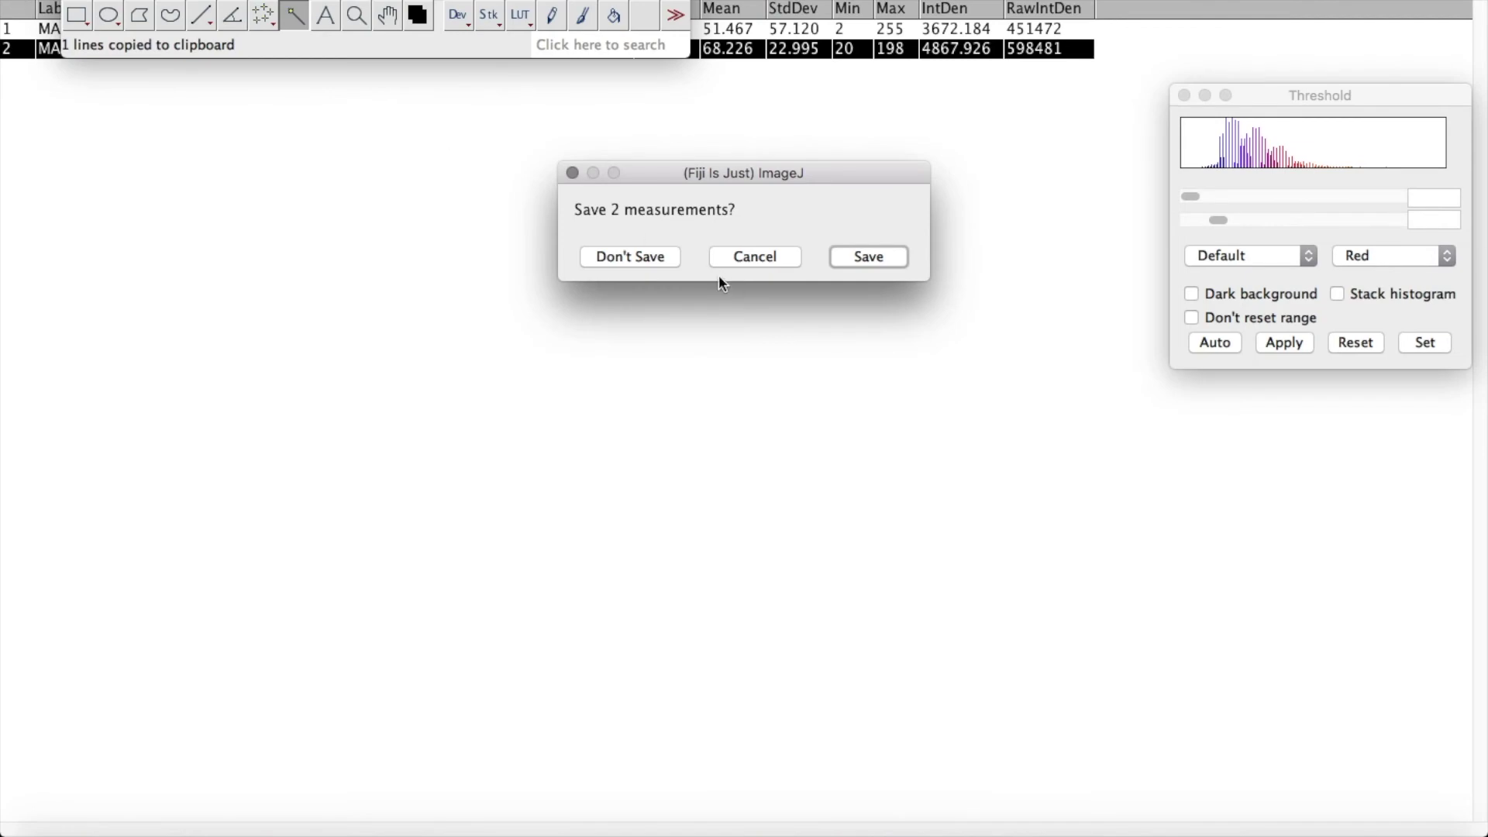
pyautogui.click(667, 263)
pyautogui.moveTo(586, 228); pyautogui.dragTo(901, 245)
# - Switch to the spreadsheet and examine the Area and Mean columns of the HRP block and the Mean values of the BRP block
pyautogui.hotkey('ctrl', 'Right')
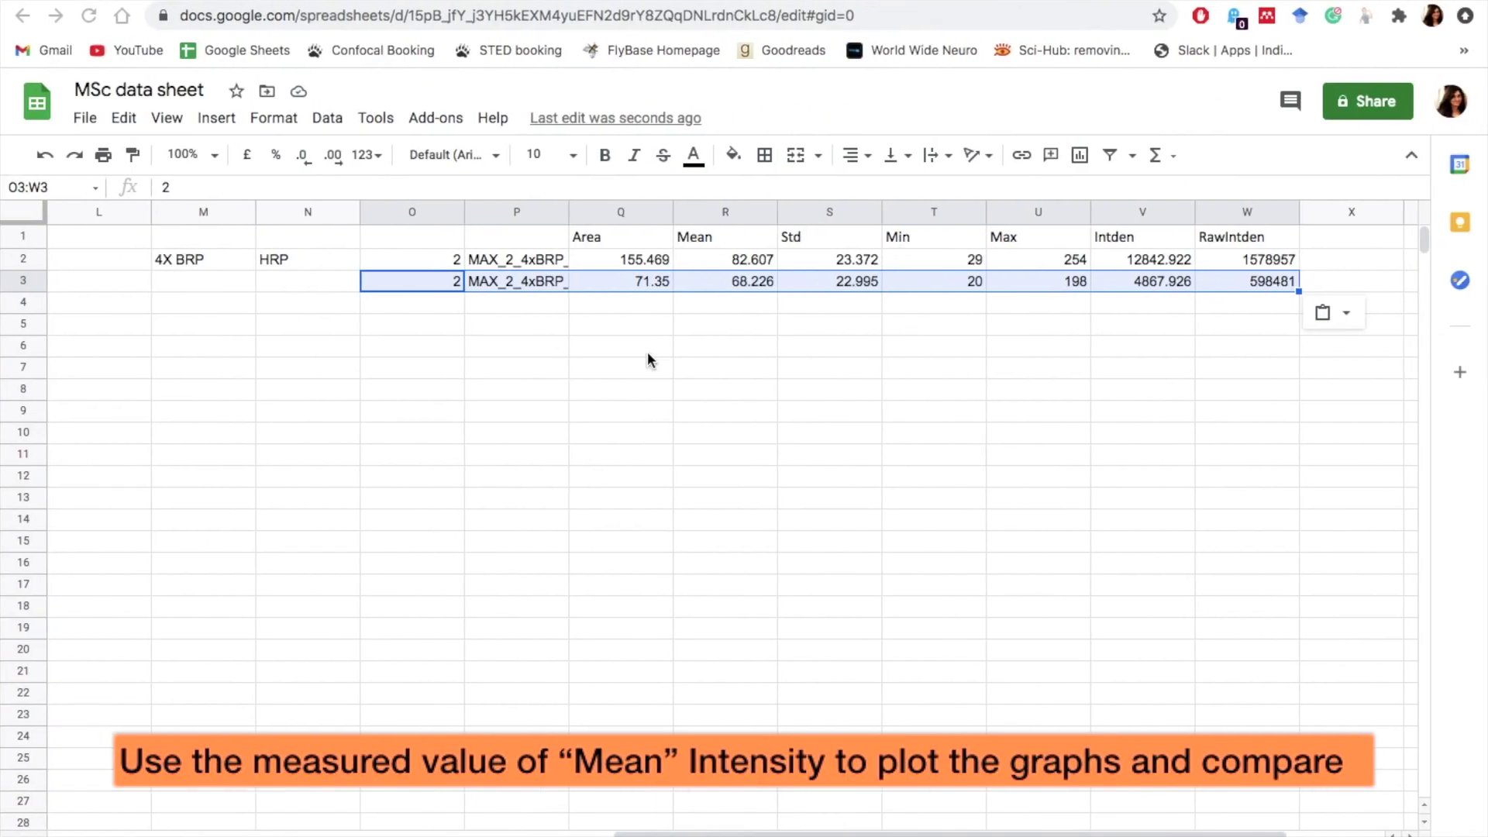
pyautogui.click(603, 374)
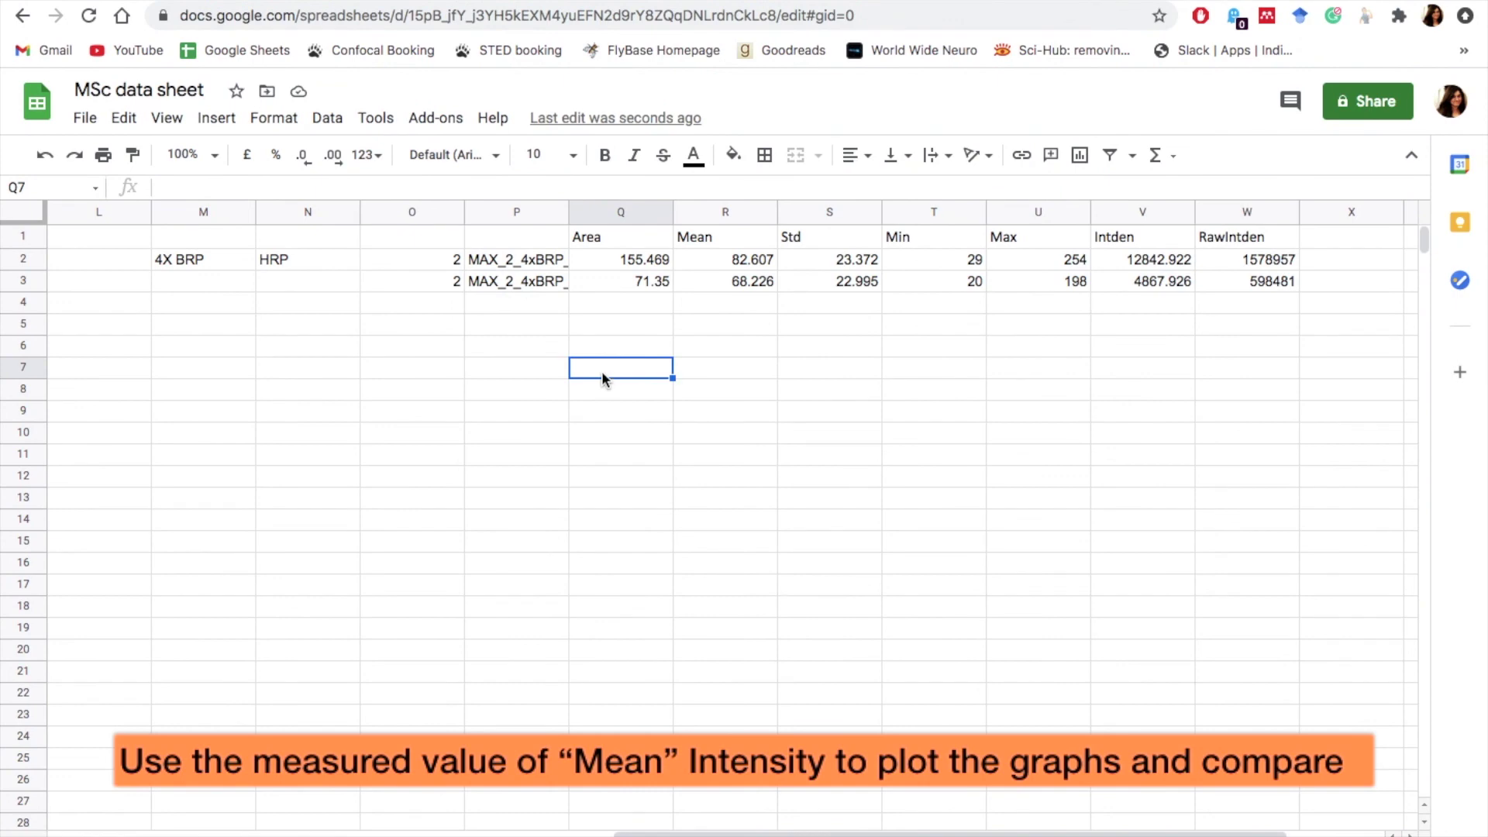
pyautogui.moveTo(607, 237); pyautogui.dragTo(607, 283)
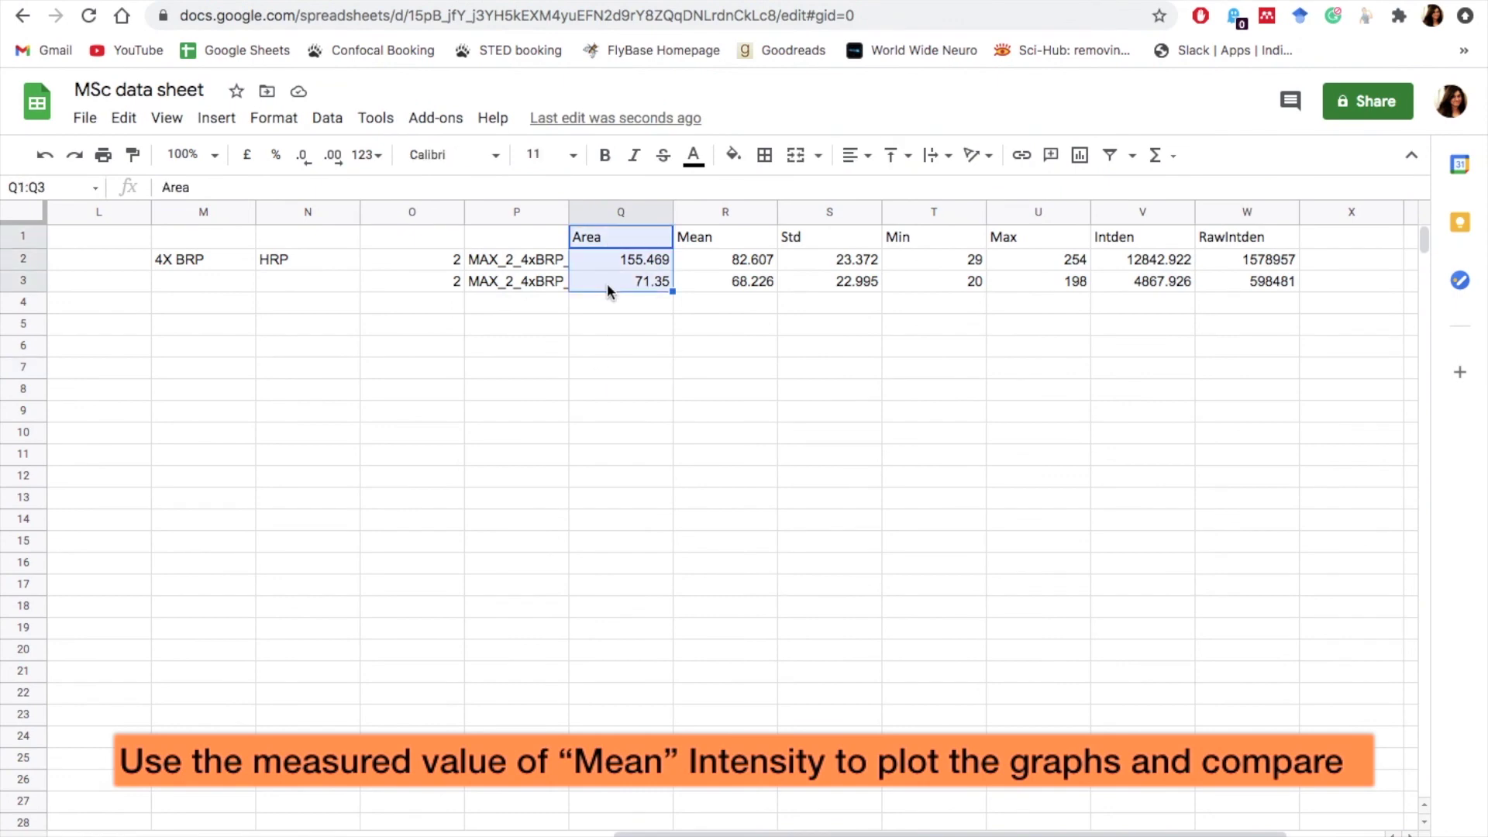
pyautogui.moveTo(747, 232); pyautogui.dragTo(750, 282)
pyautogui.click(768, 368)
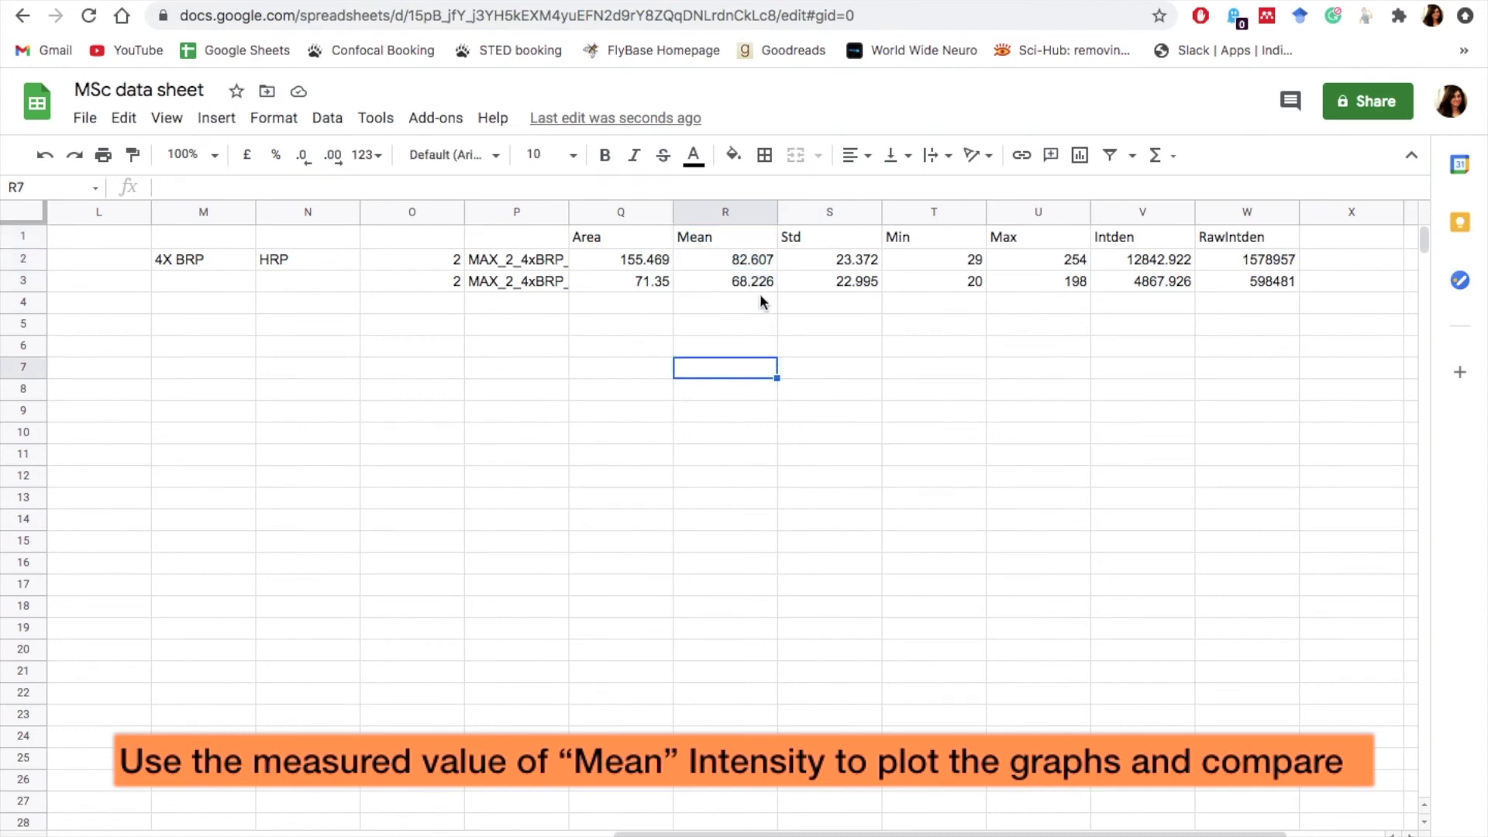
pyautogui.moveTo(757, 264); pyautogui.dragTo(758, 287)
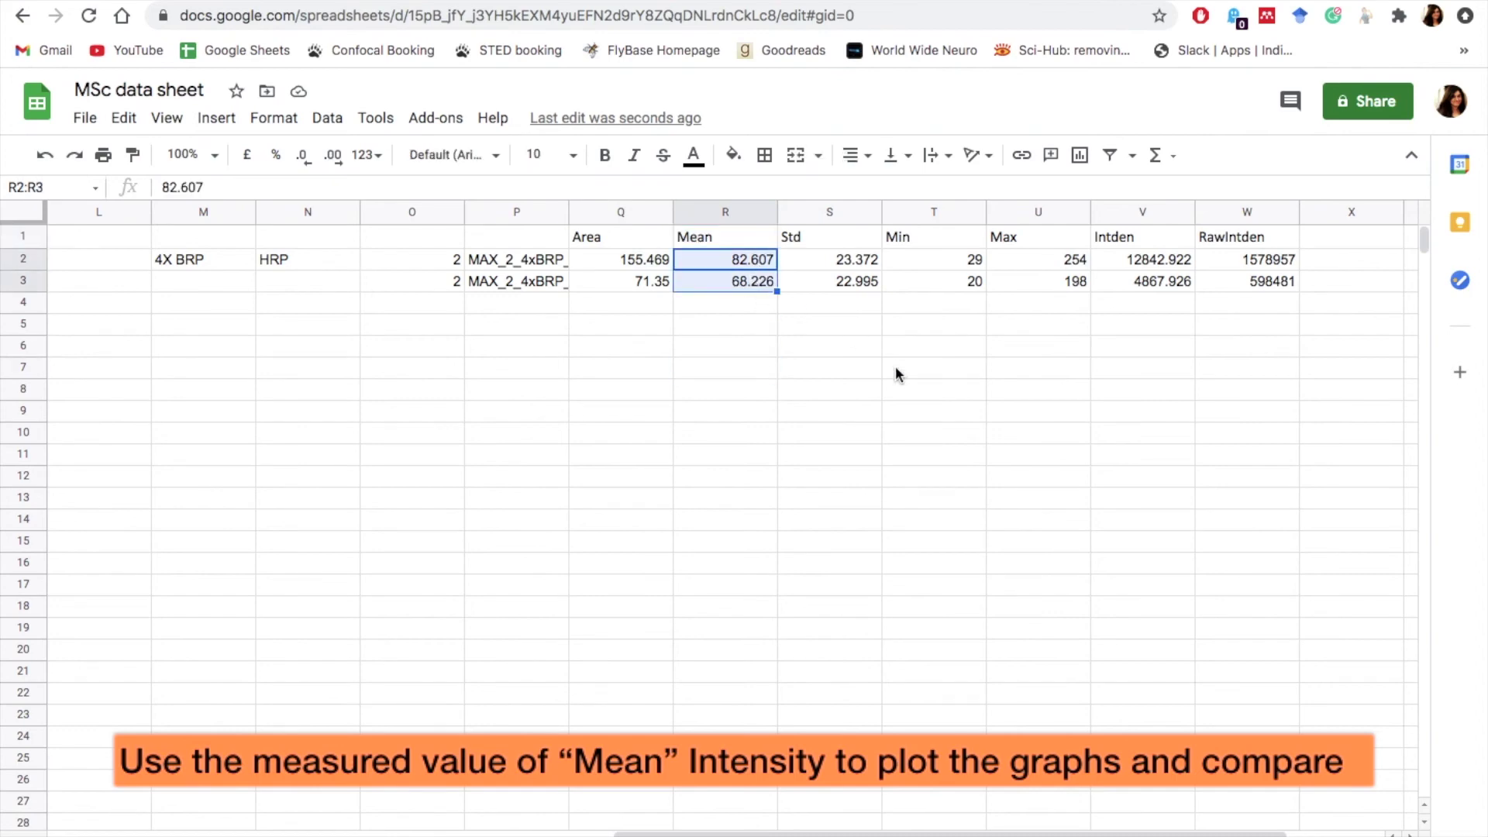
pyautogui.hscroll(5, 896, 371)
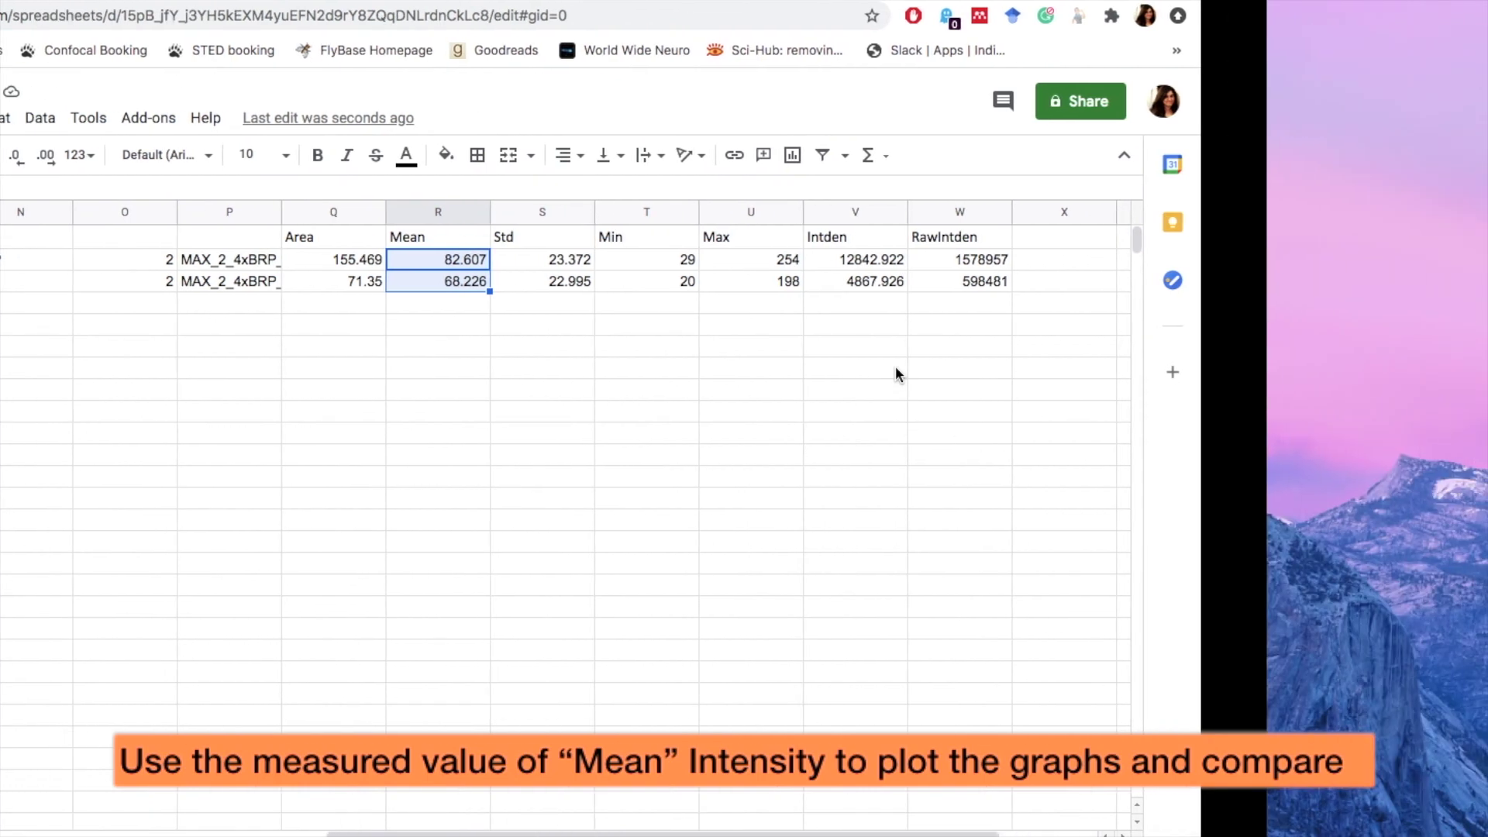
pyautogui.hscroll(2, 895, 367)
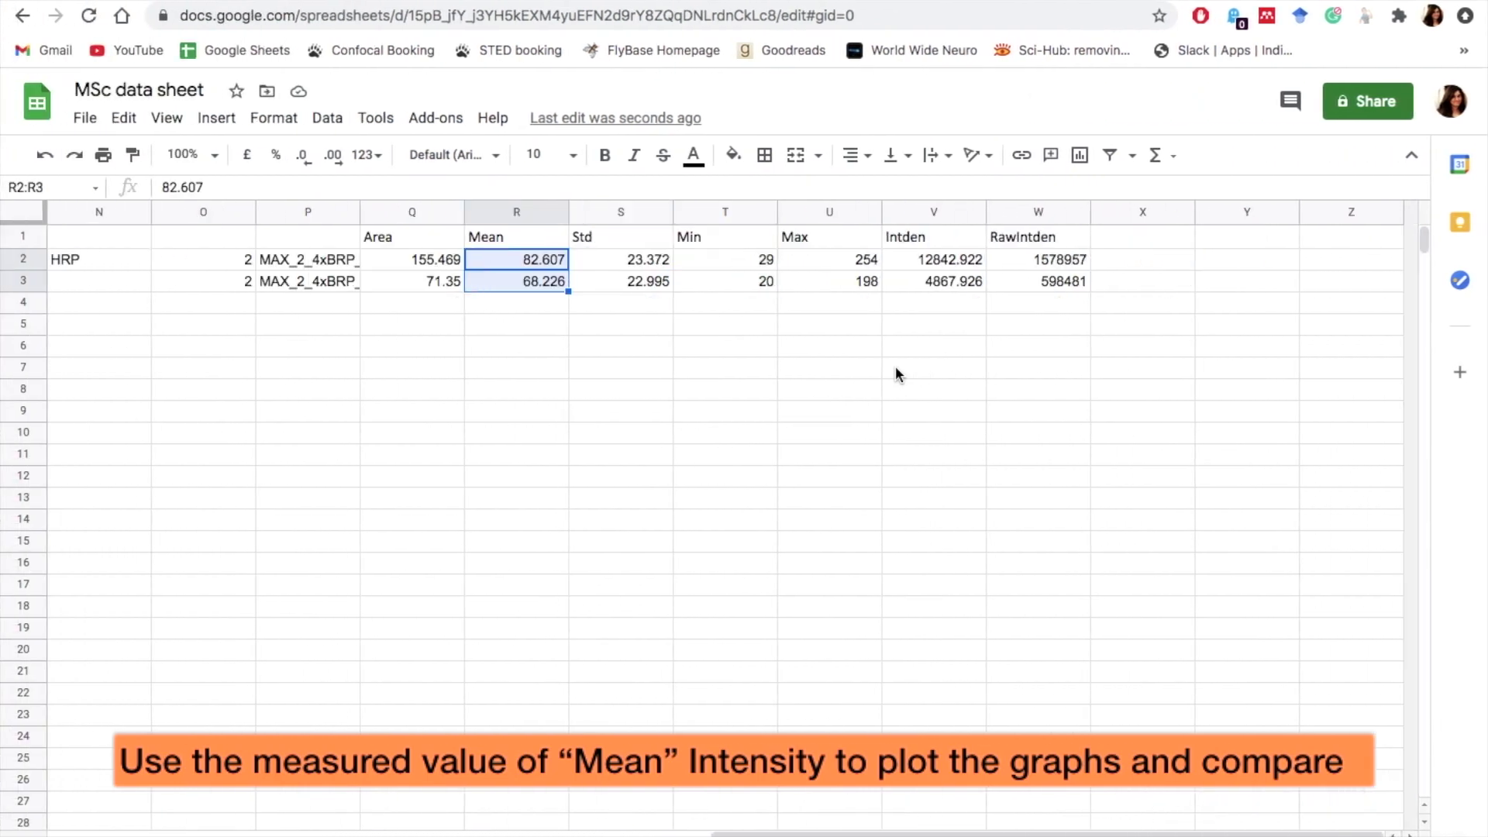
pyautogui.hscroll(-7, 896, 368)
pyautogui.hscroll(-6, 895, 369)
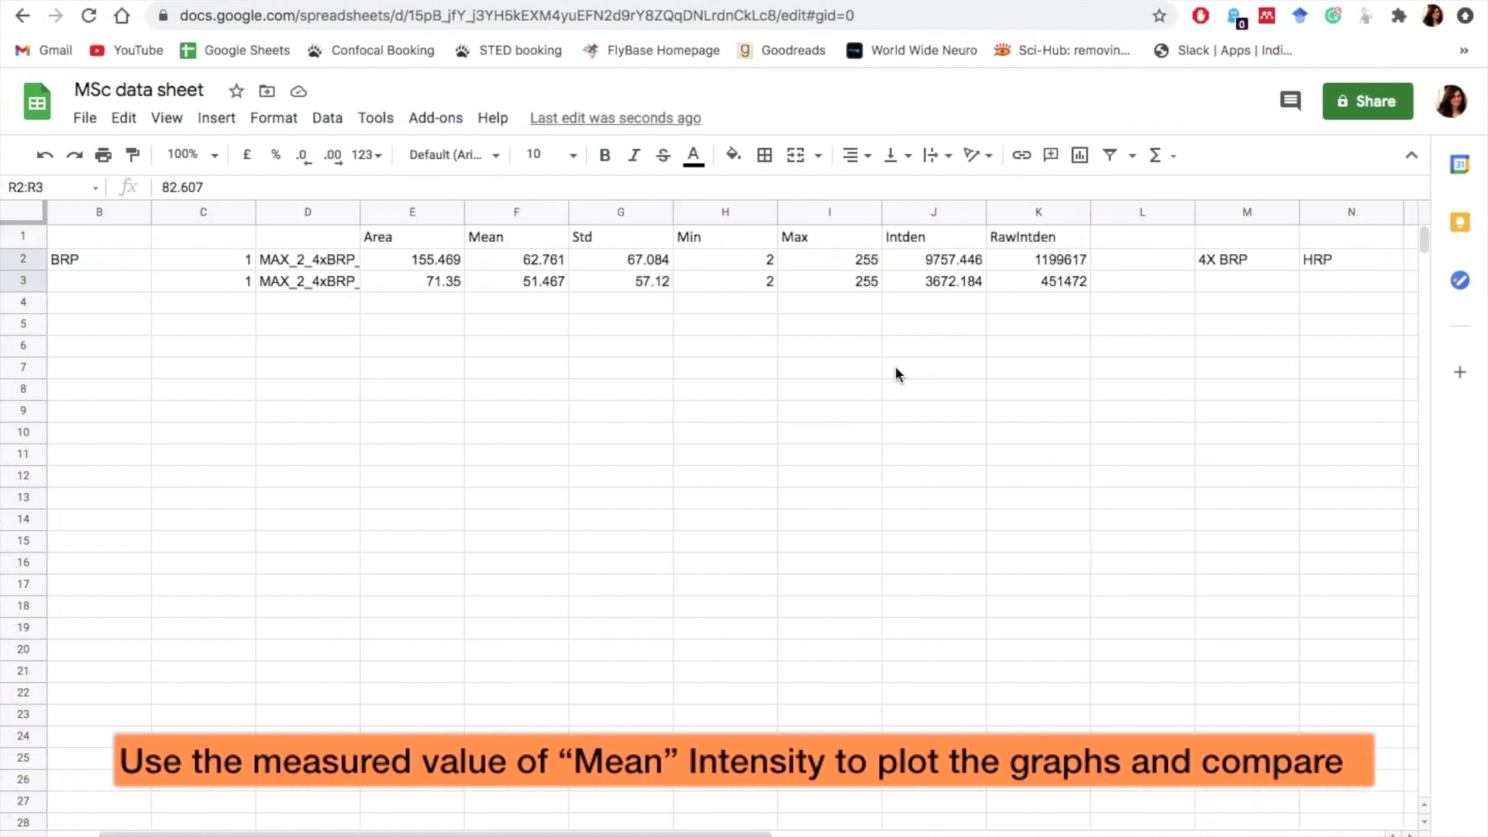
pyautogui.moveTo(614, 262); pyautogui.dragTo(614, 284)
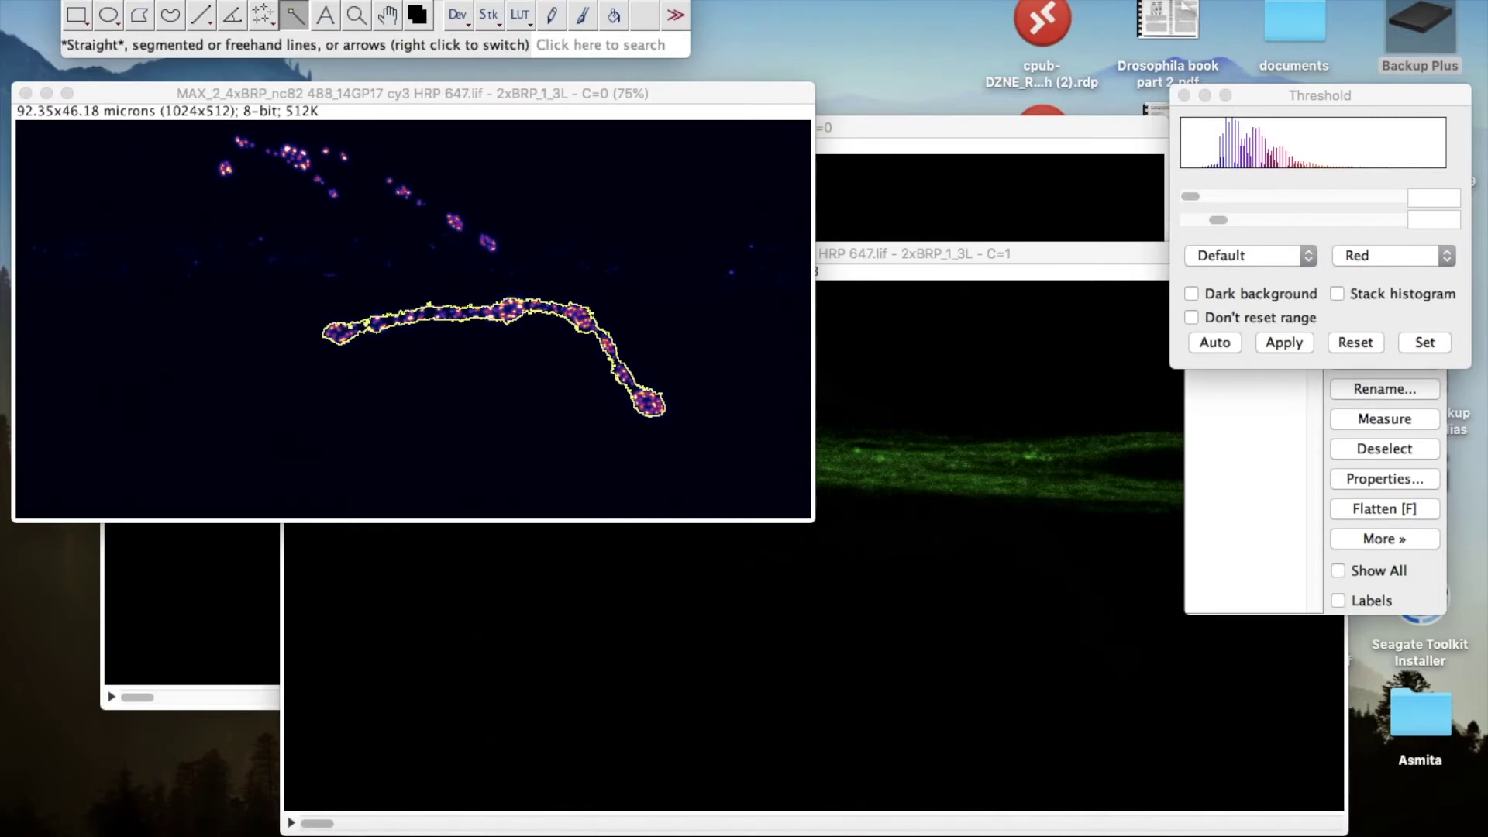
# - Review the Set Measurements options in Fiji, including area, mean gray value, integrated density and display label, and accept the dialog
pyautogui.moveTo(194, 0); pyautogui.dragTo(194, 22)
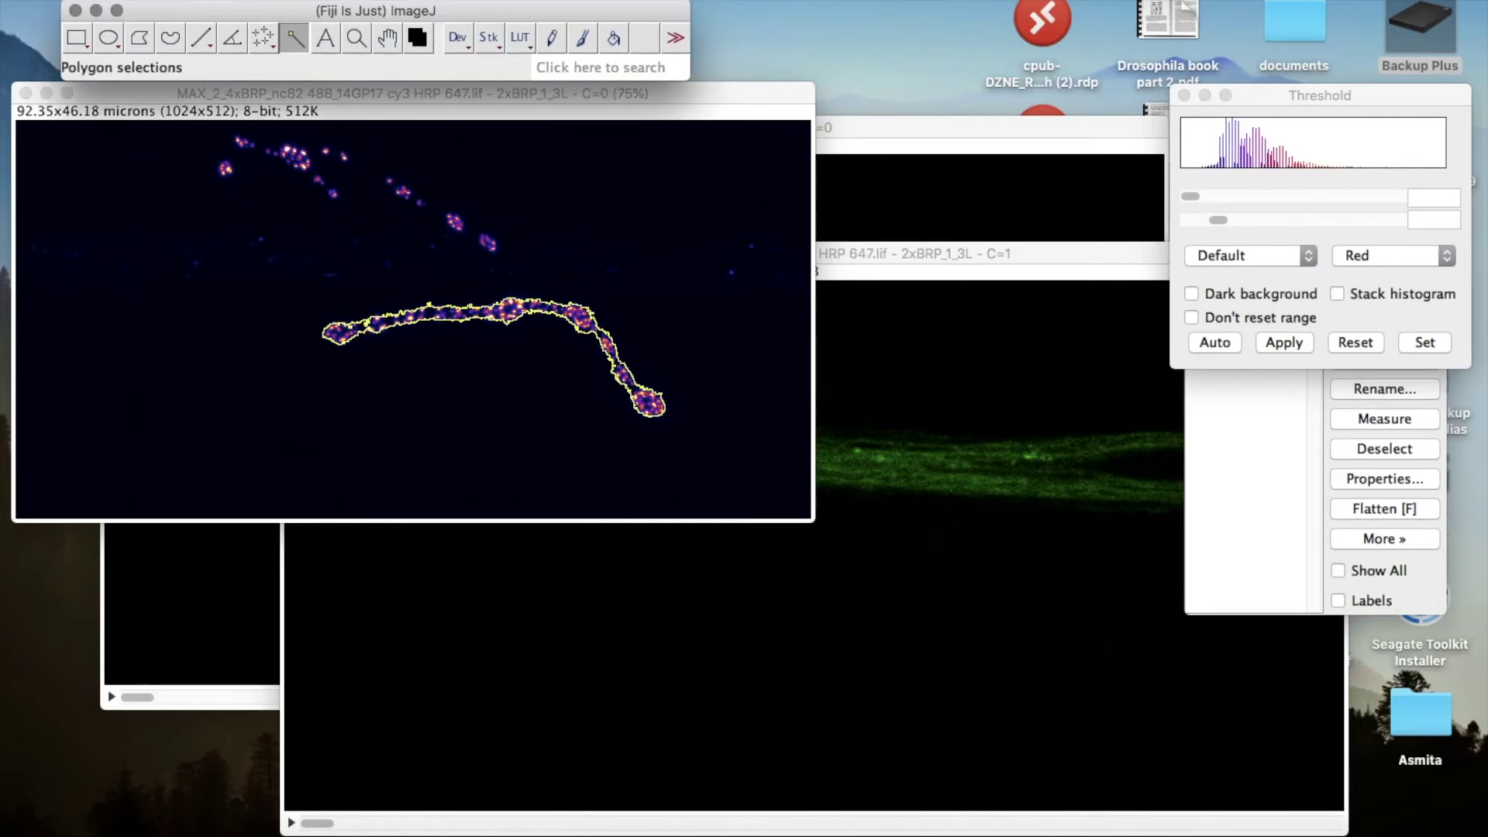
pyautogui.click(321, 0)
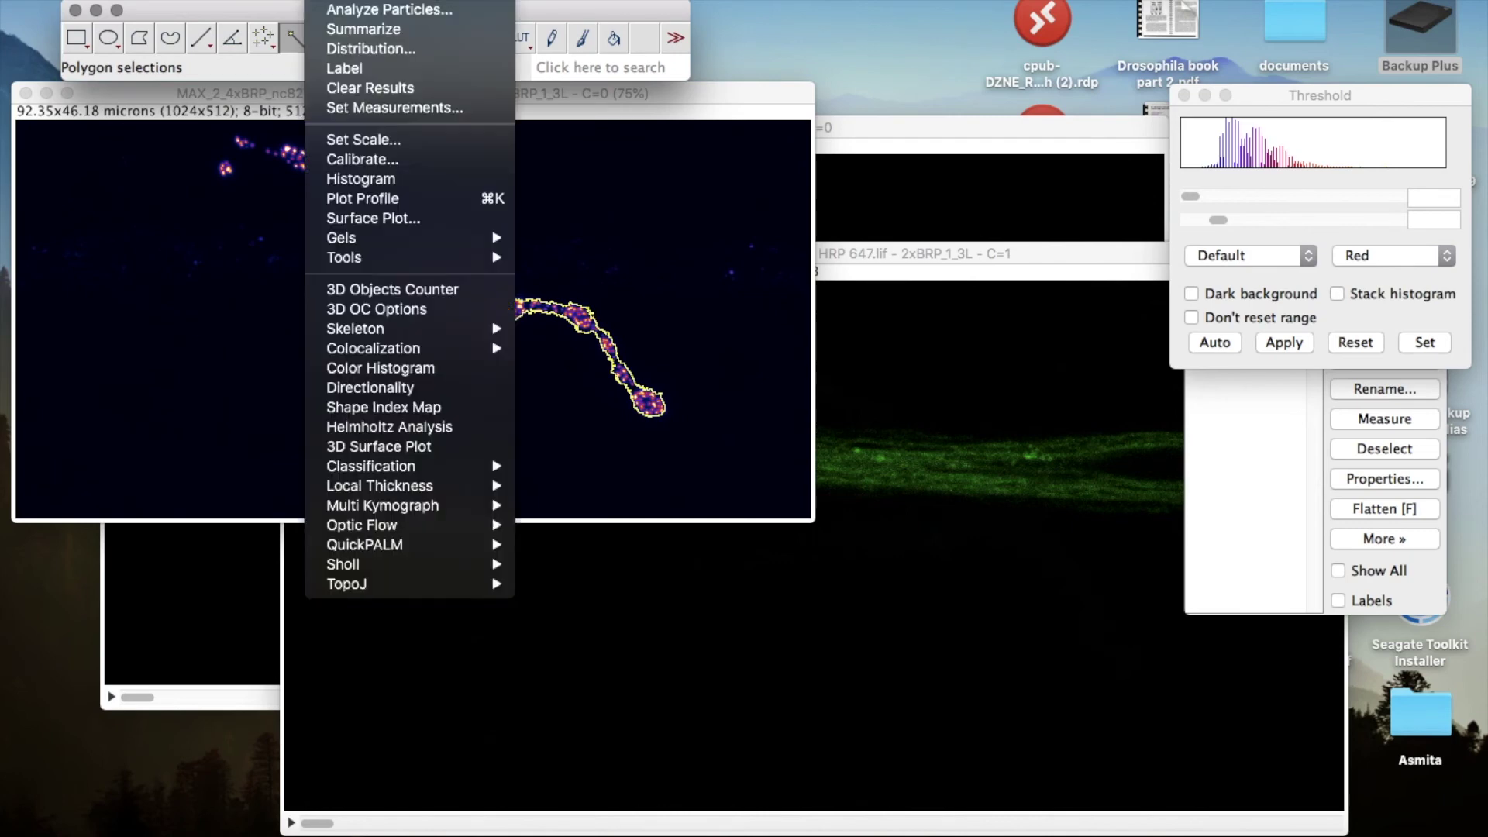
pyautogui.click(361, 108)
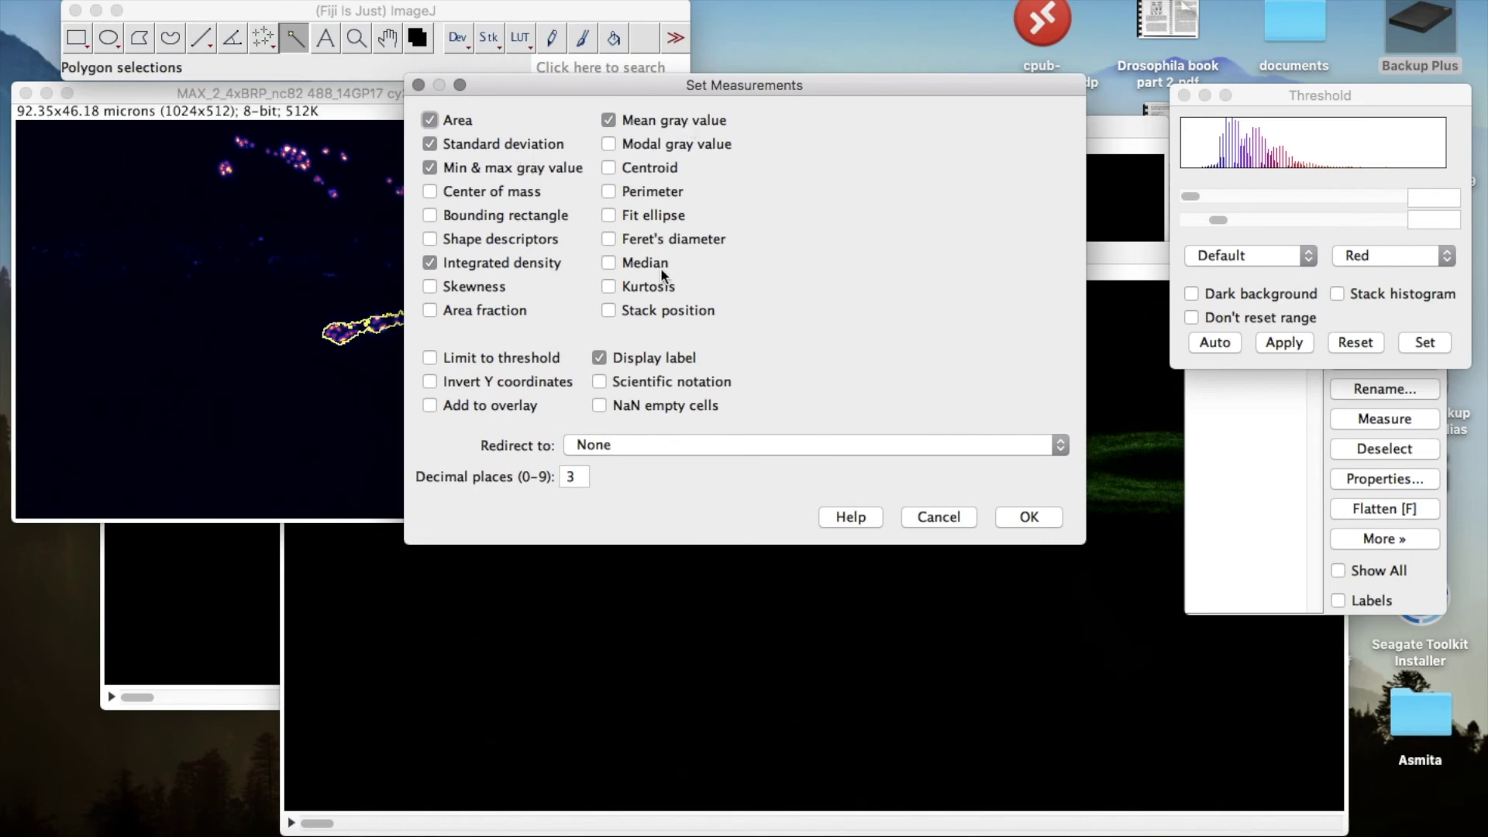
pyautogui.click(429, 263)
pyautogui.click(429, 263)
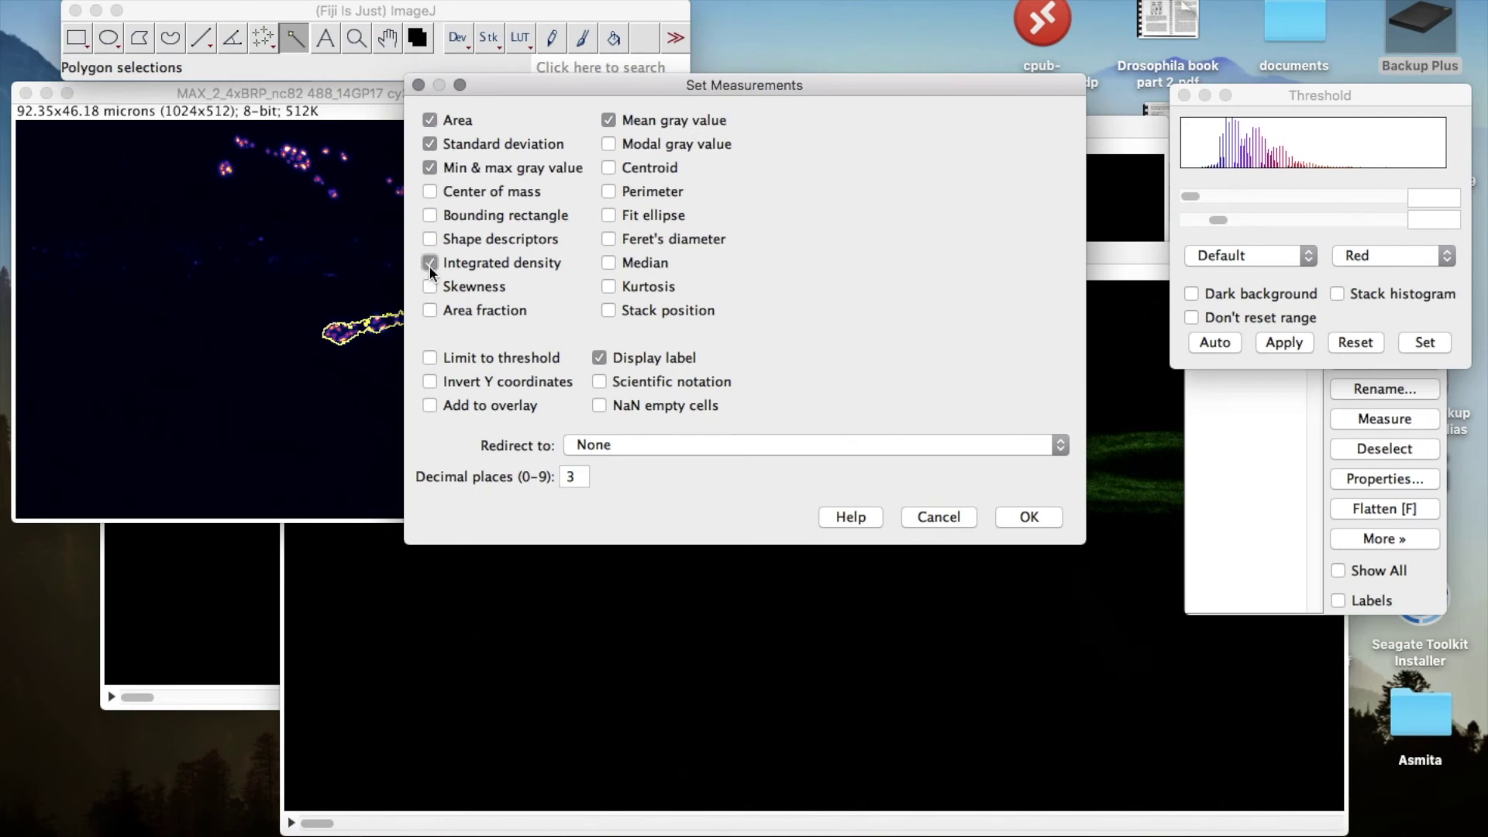
pyautogui.click(431, 194)
pyautogui.click(598, 358)
pyautogui.click(1036, 519)
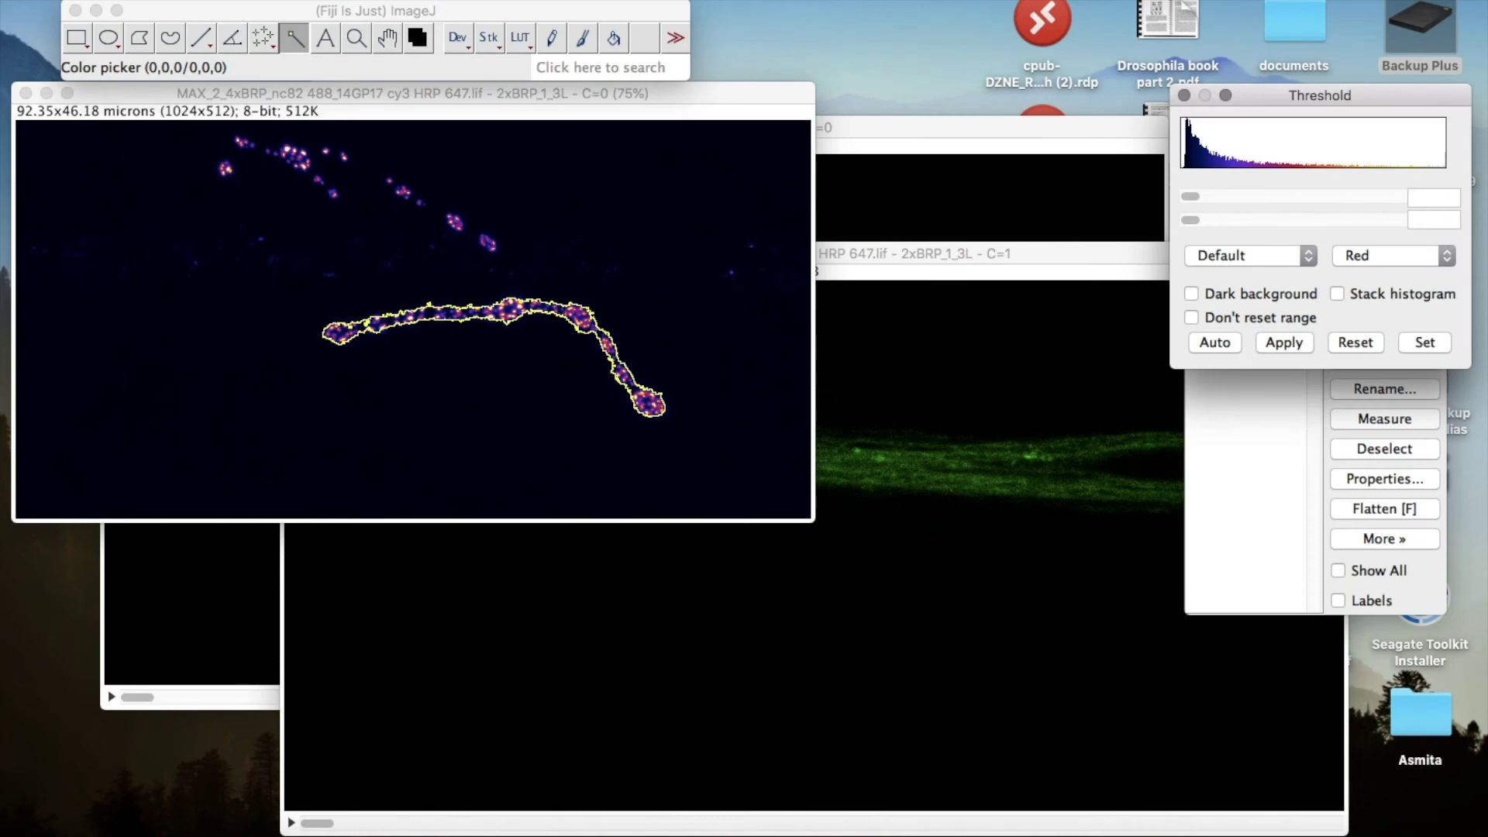
# - Add a custom keyboard shortcut that assigns 6 to the 16-bit command, after browsing the available shortcut keys and commands
pyautogui.click(409, 1)
pyautogui.moveTo(434, 2)
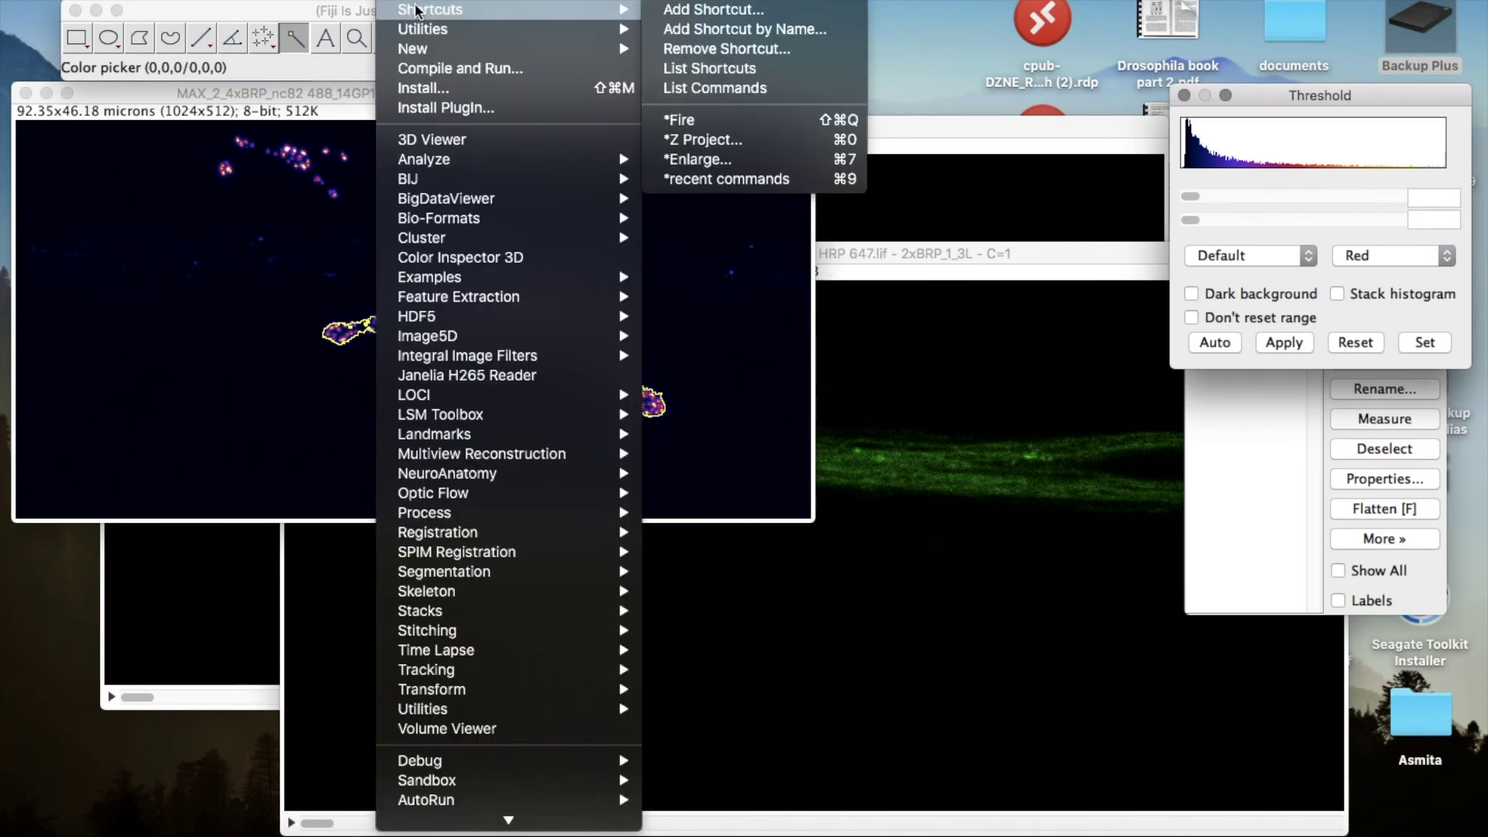
pyautogui.click(683, 12)
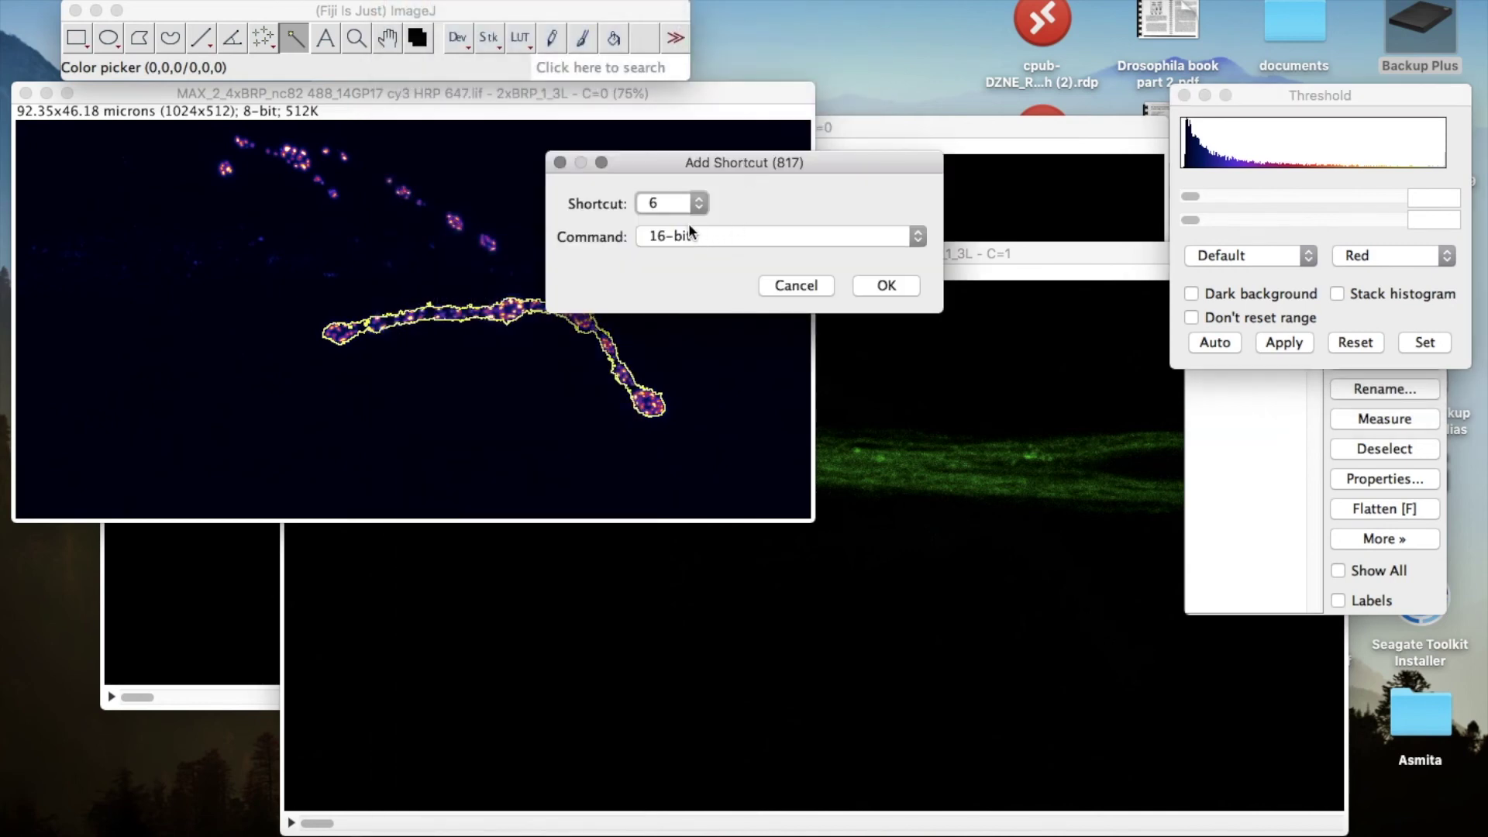
pyautogui.click(664, 203)
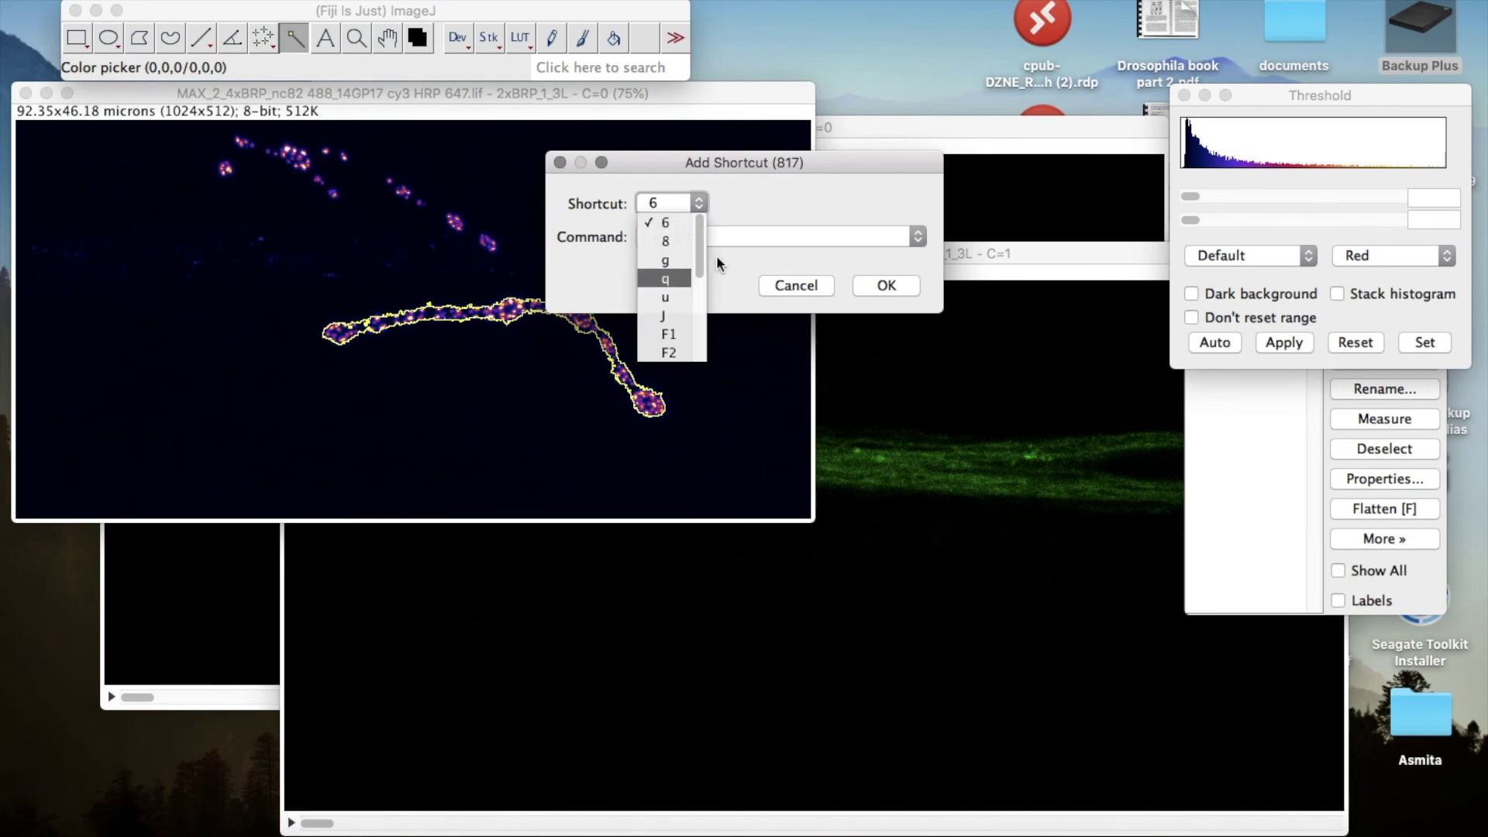
pyautogui.click(741, 204)
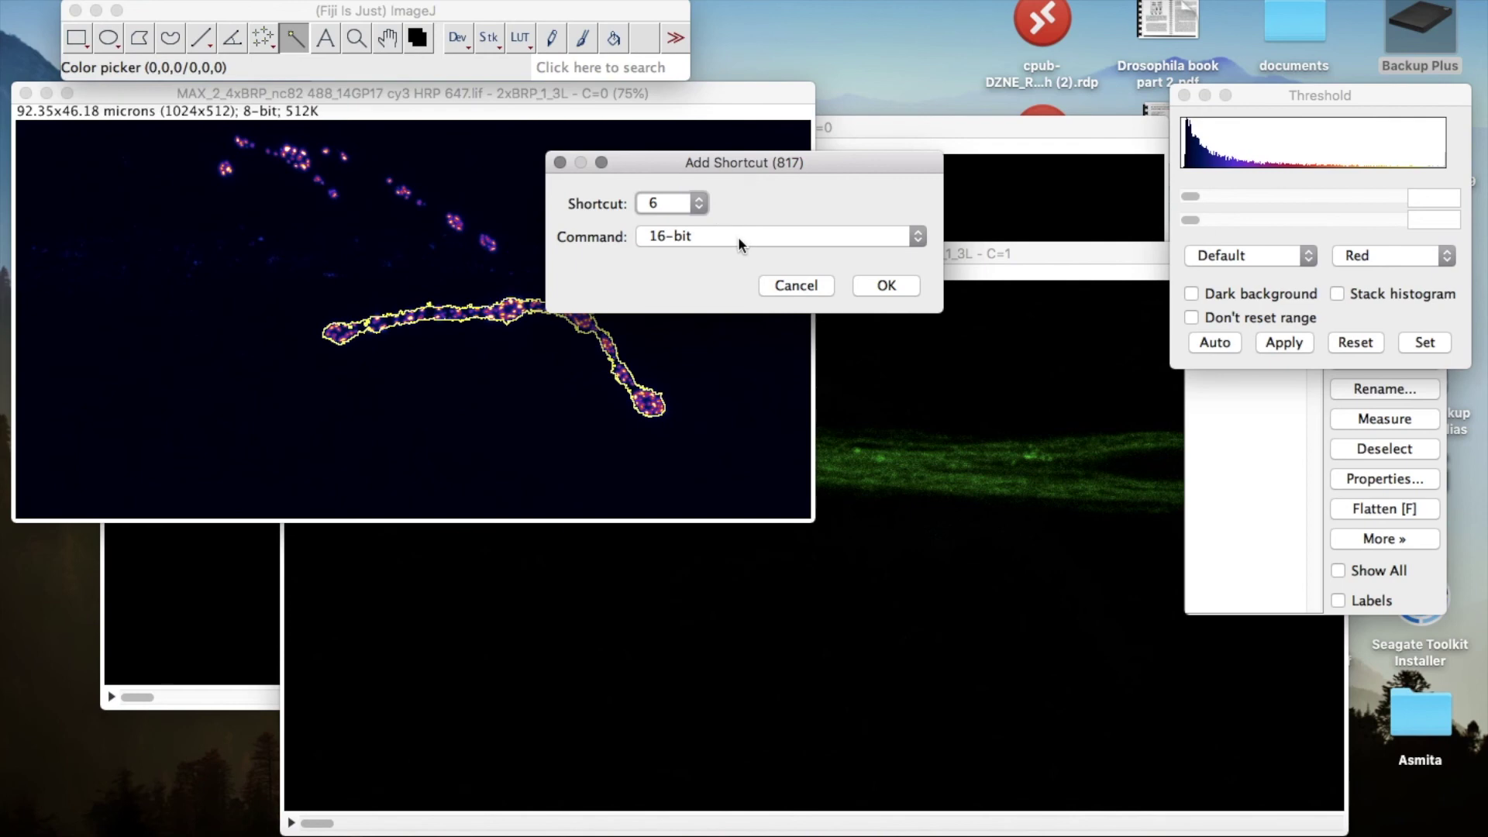
pyautogui.click(738, 236)
pyautogui.scroll(-10, 733, 336)
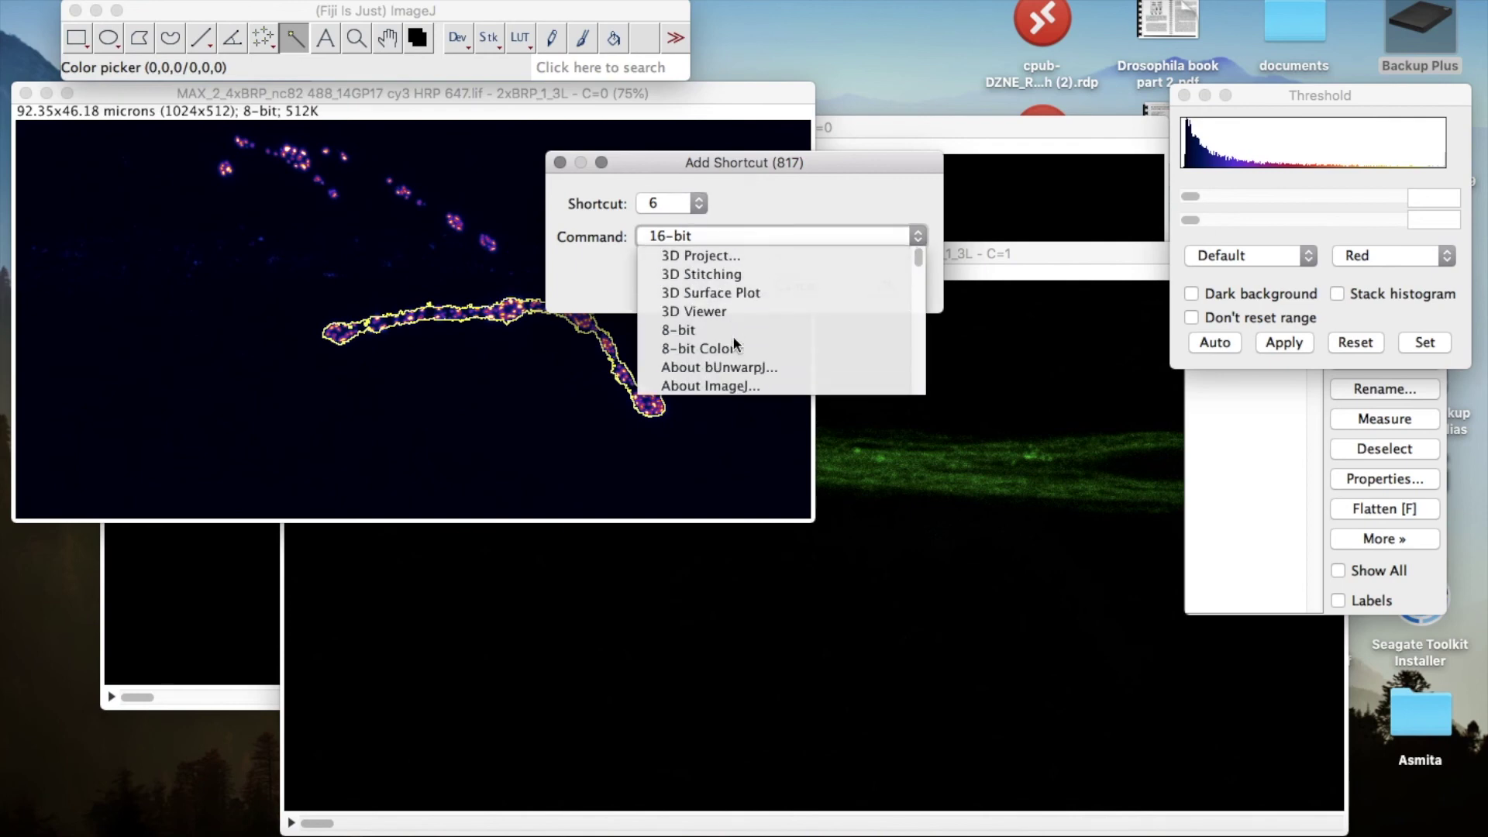
pyautogui.scroll(-5, 733, 337)
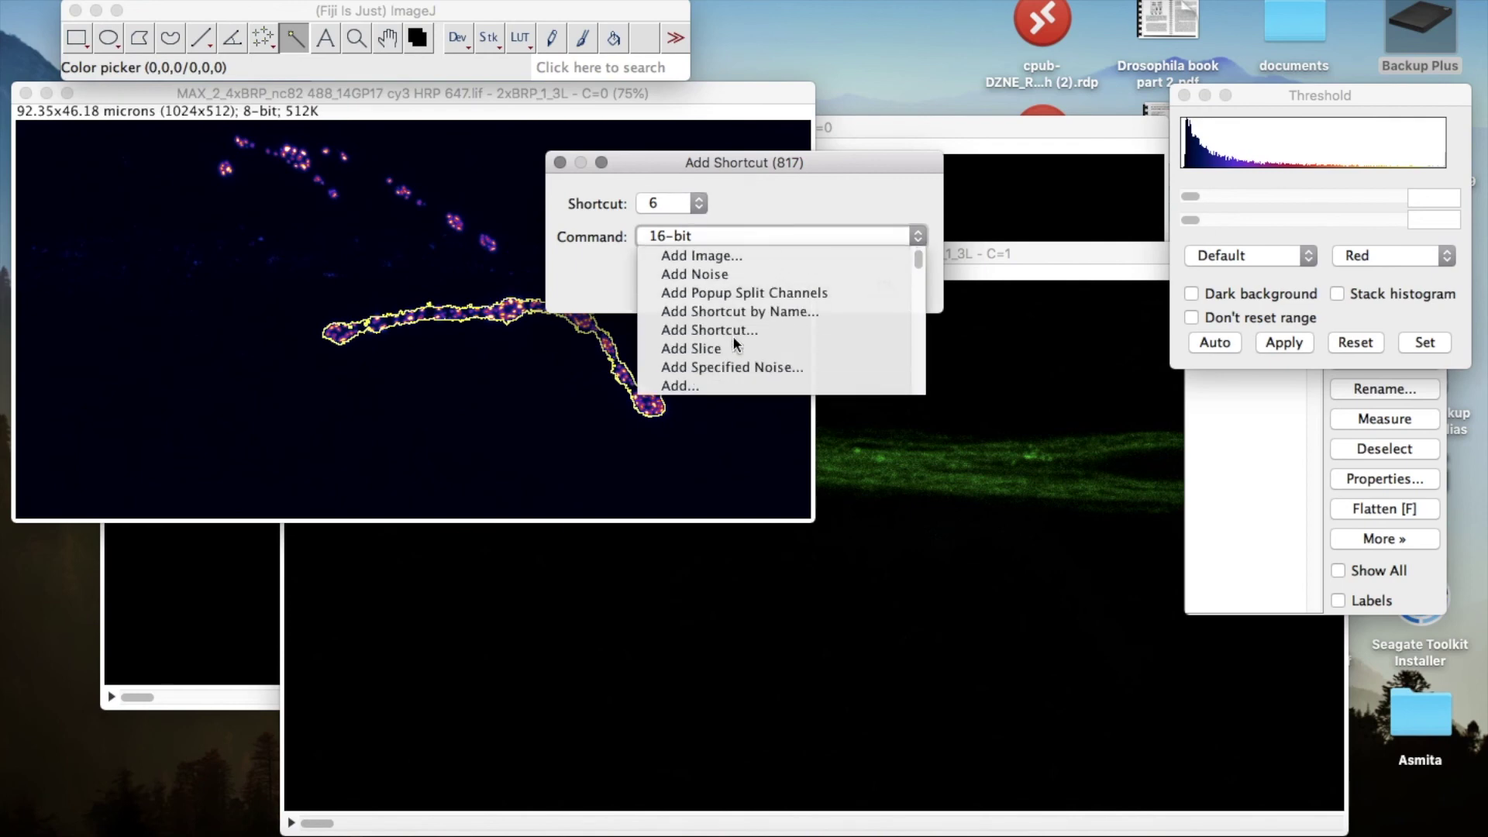
pyautogui.scroll(-2, 736, 343)
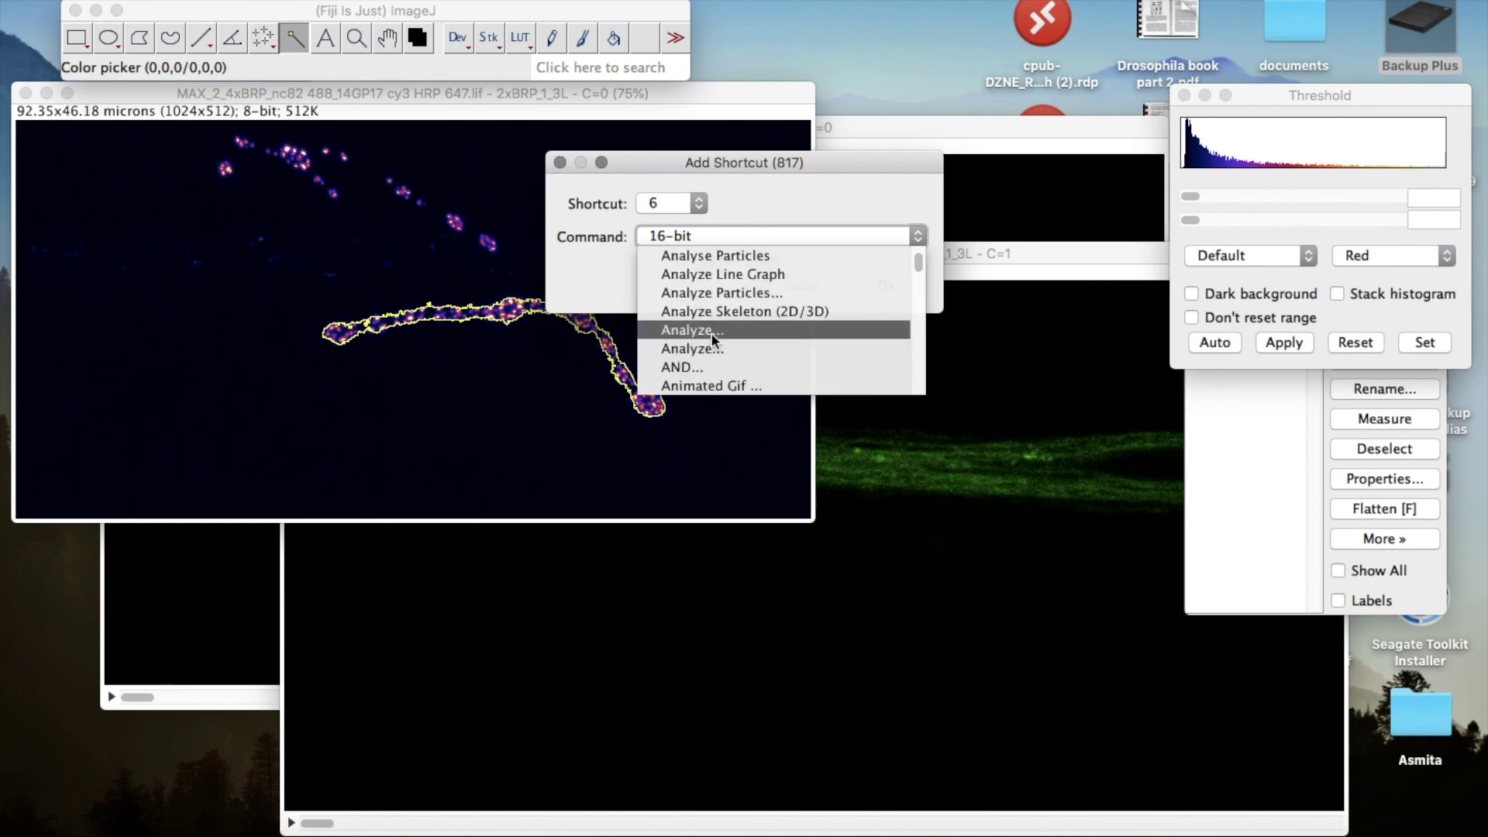
pyautogui.scroll(-8, 713, 339)
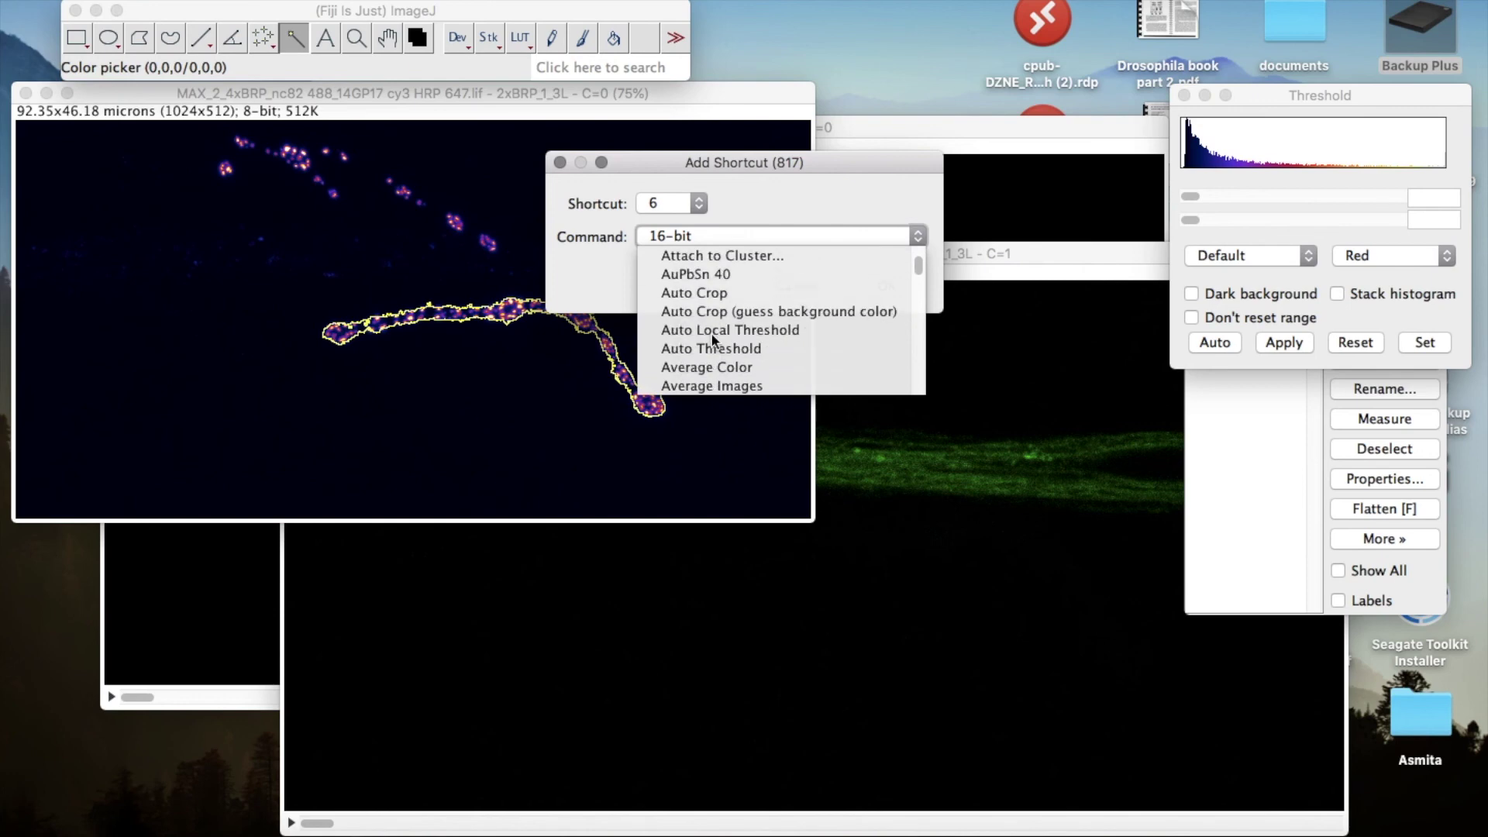
pyautogui.click(802, 188)
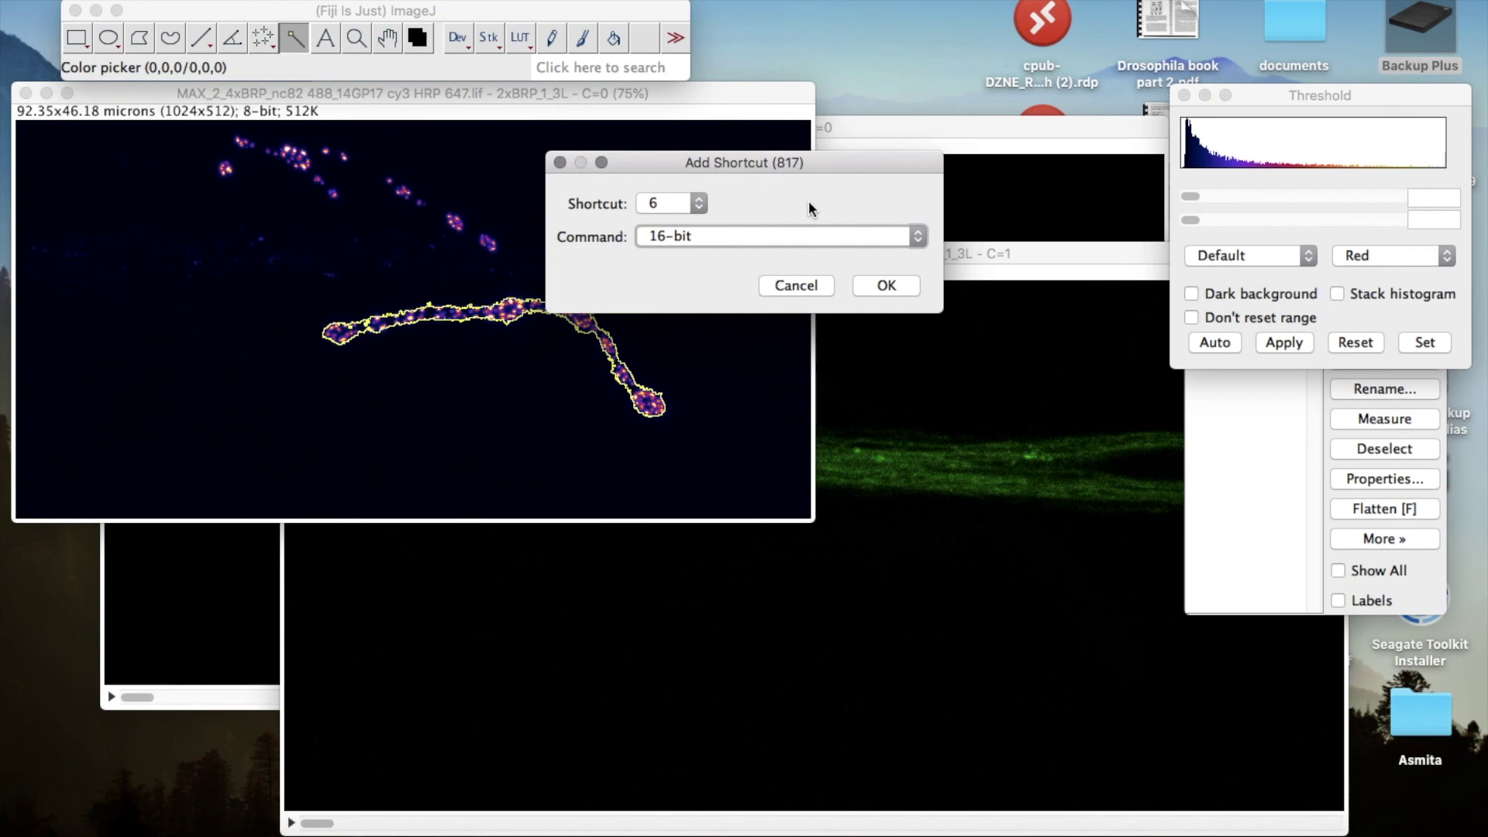
pyautogui.click(887, 285)
# - Review the list of custom shortcuts assigned to commands such as Fire, Z Project, Enlarge and 16-bit
pyautogui.click(410, 0)
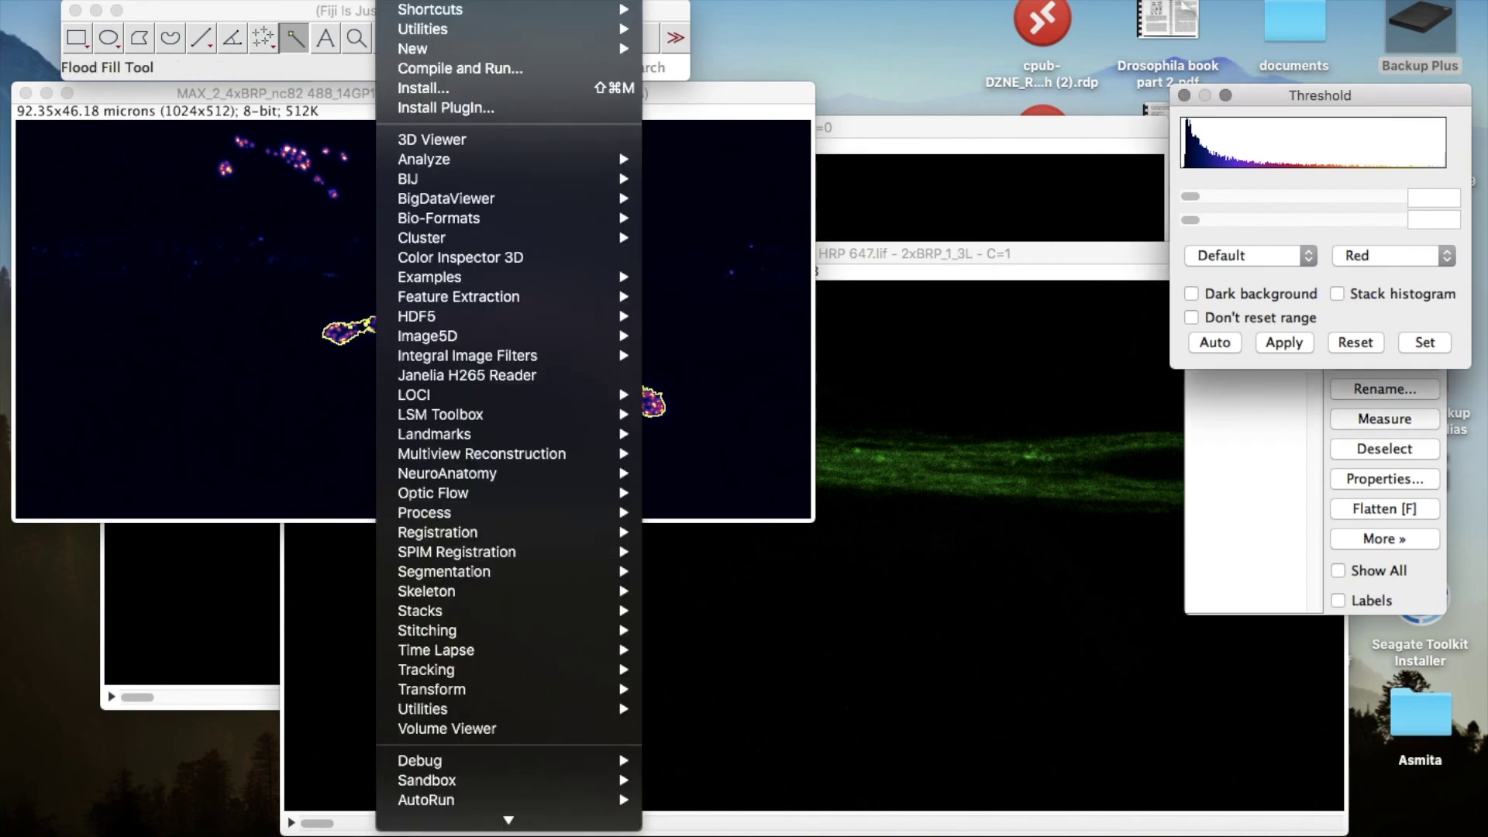
pyautogui.moveTo(421, 8)
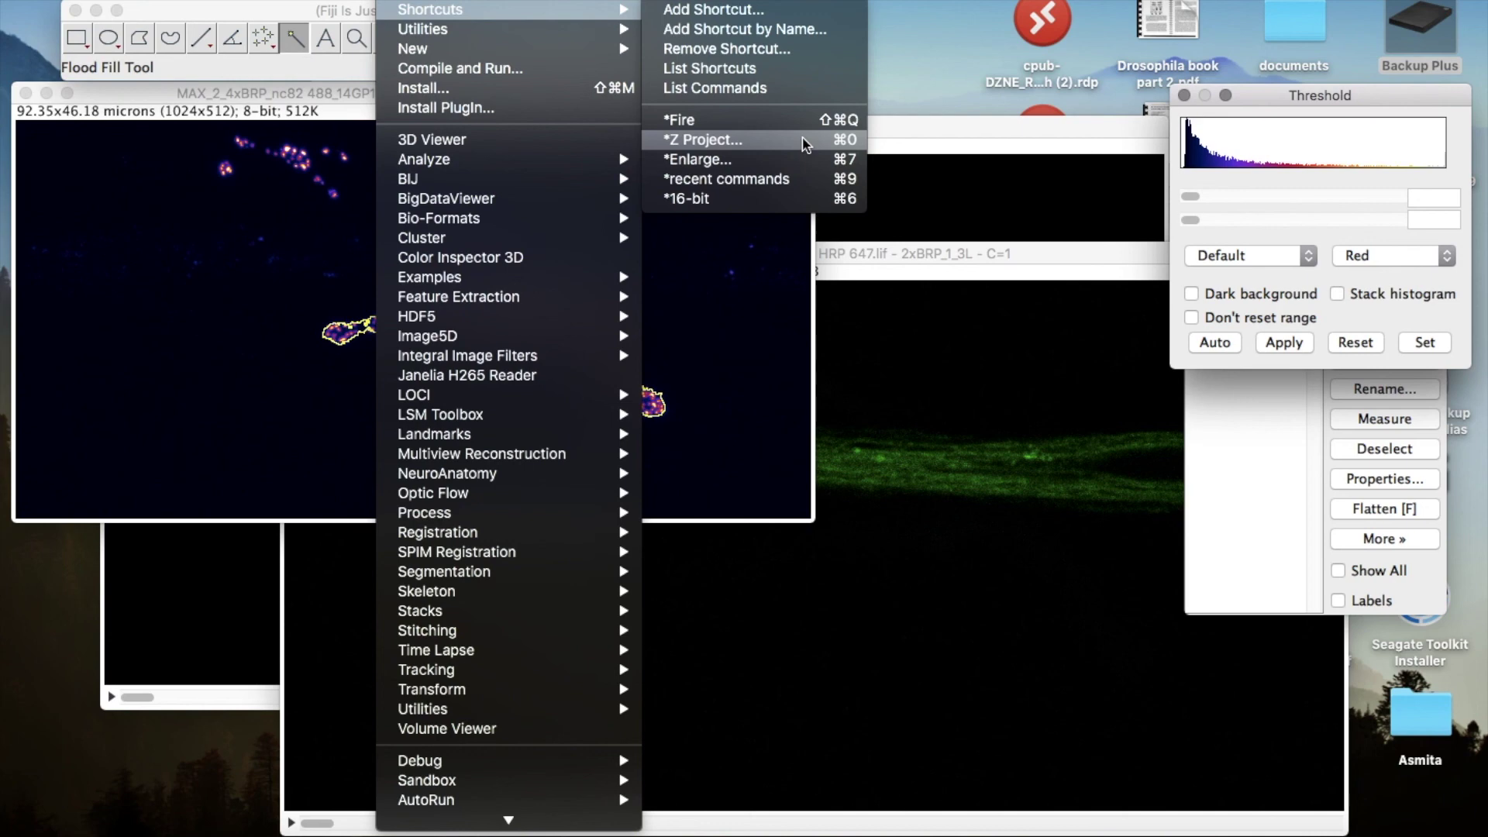
pyautogui.click(934, 72)
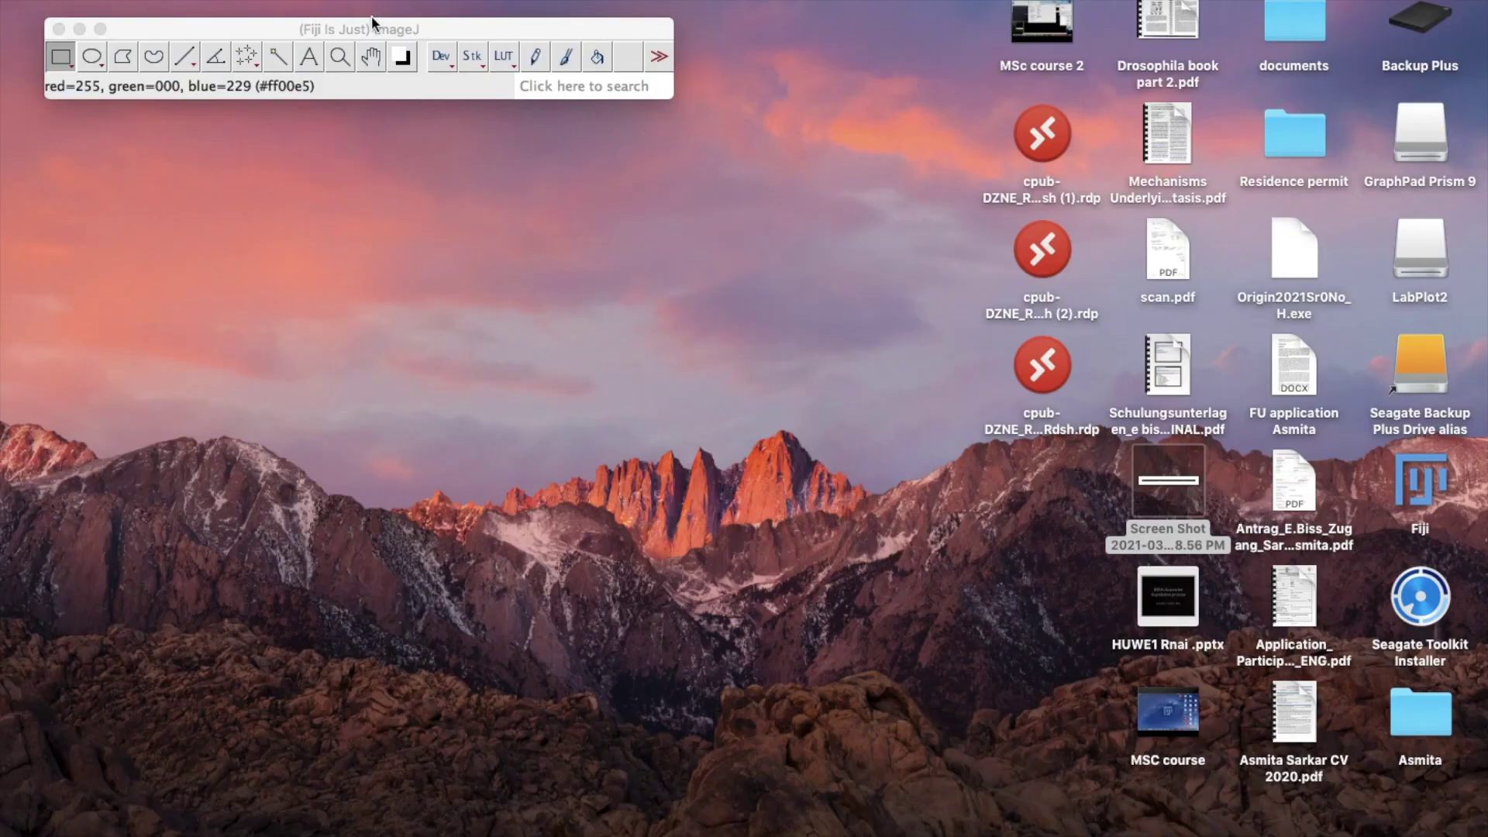
# - Set the background color to near-black (#010101) with the Color Picker, leaving the foreground white, and close the picker
pyautogui.moveTo(372, 17); pyautogui.dragTo(371, 1)
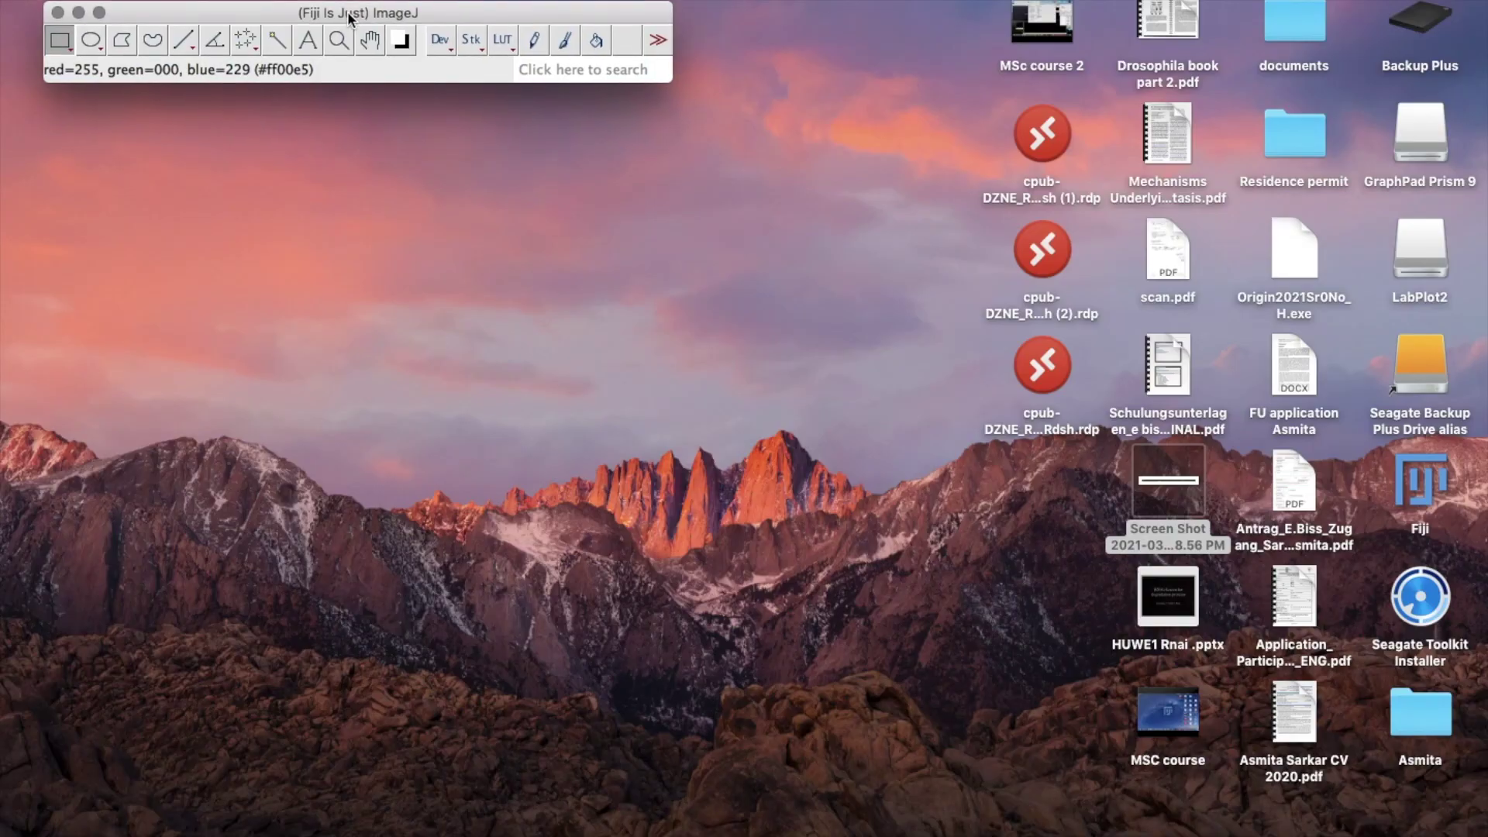
pyautogui.click(194, 0)
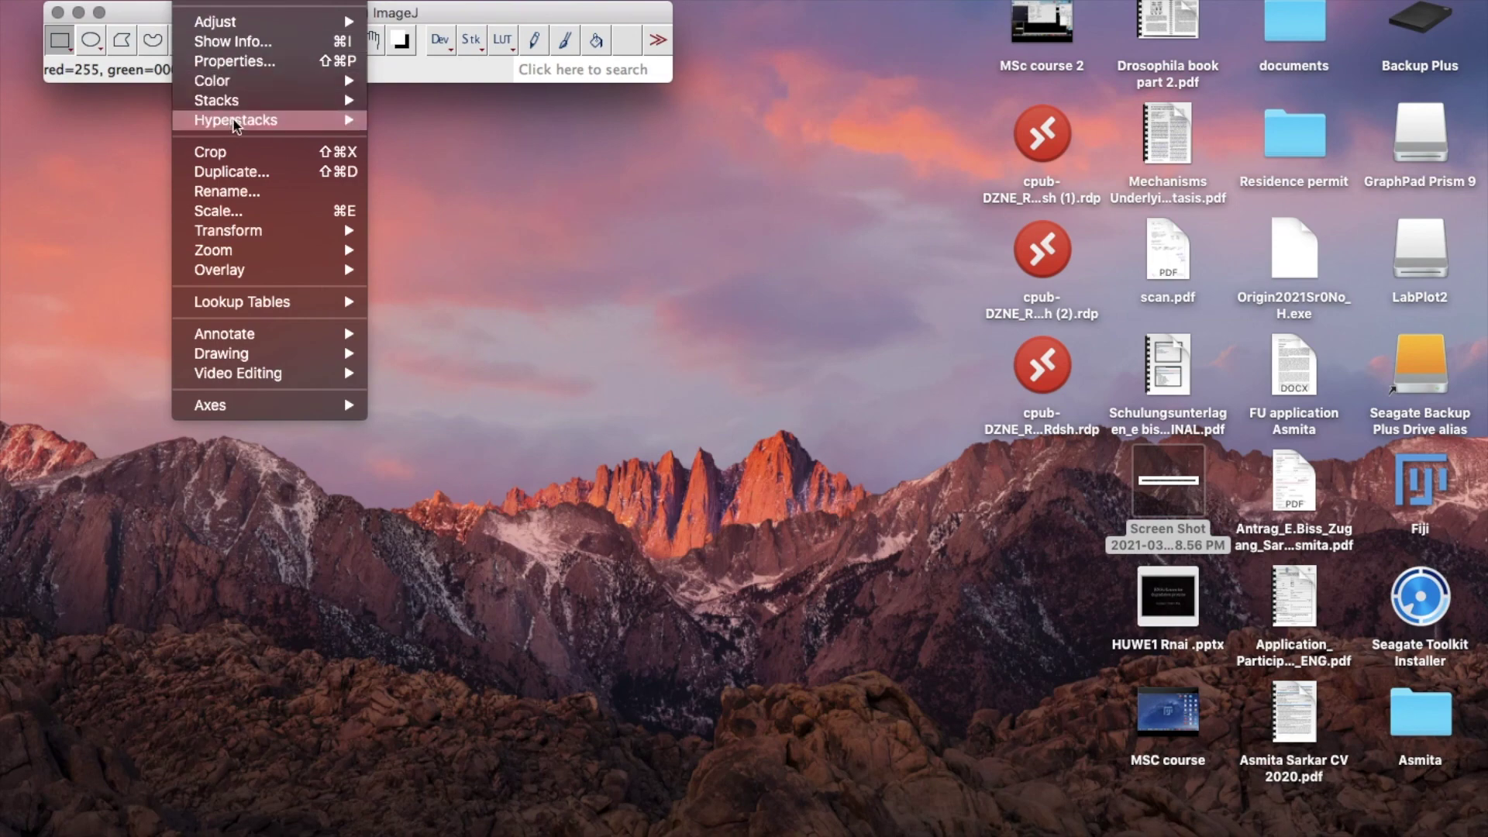
pyautogui.moveTo(252, 87)
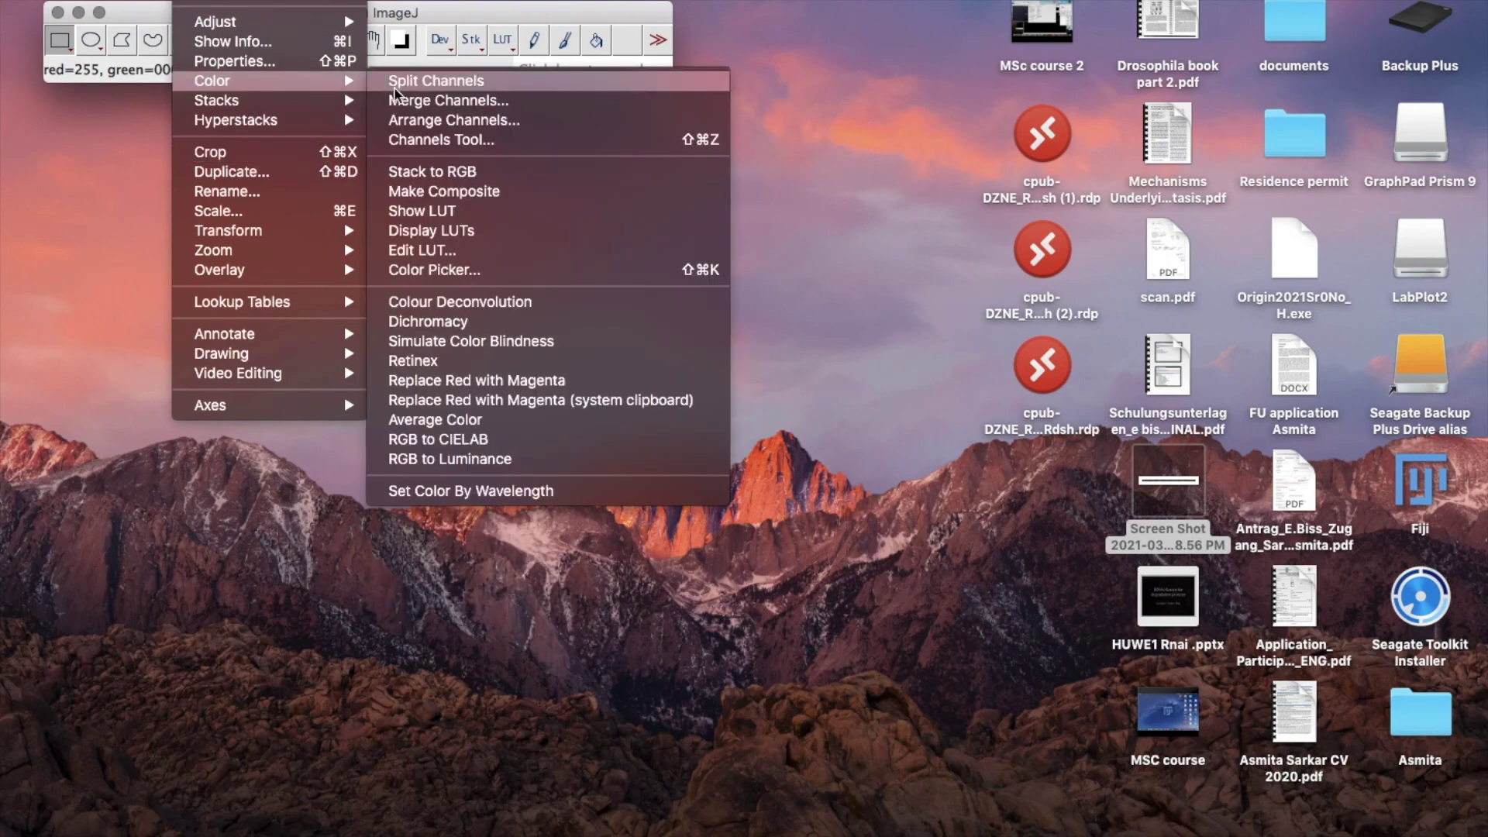
pyautogui.click(426, 272)
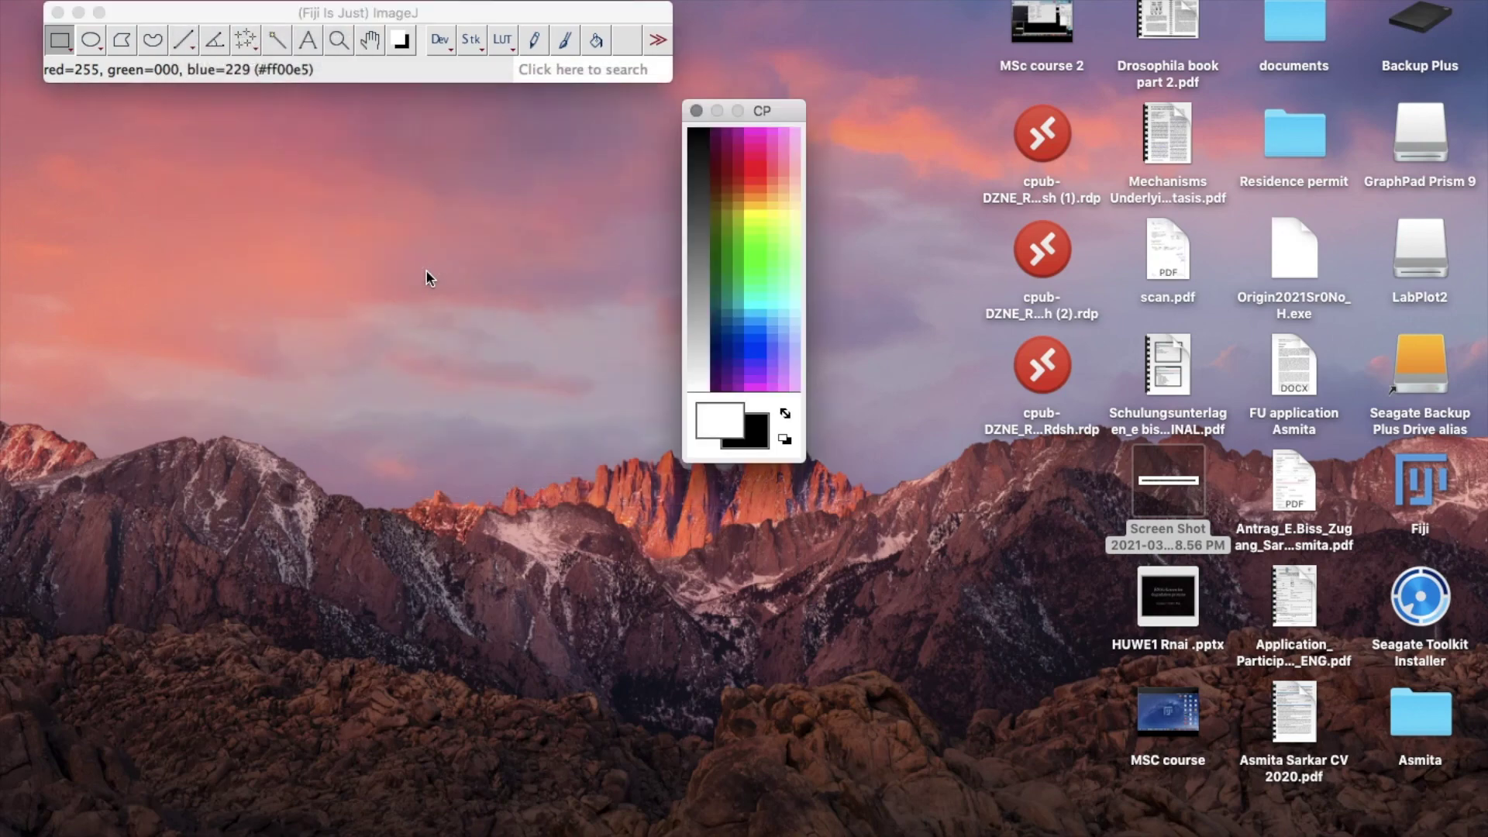
pyautogui.click(762, 441)
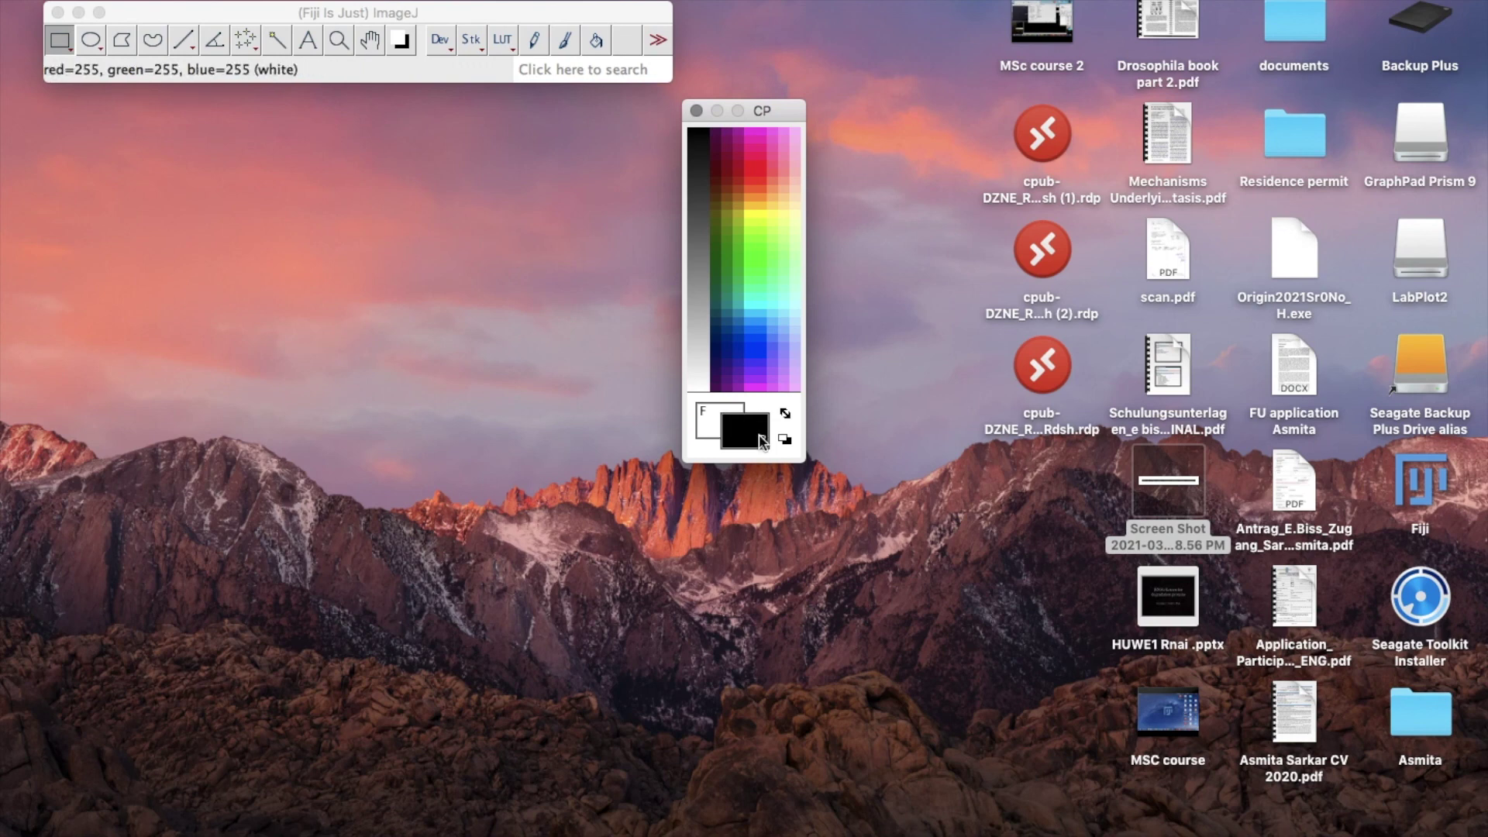
pyautogui.click(706, 419)
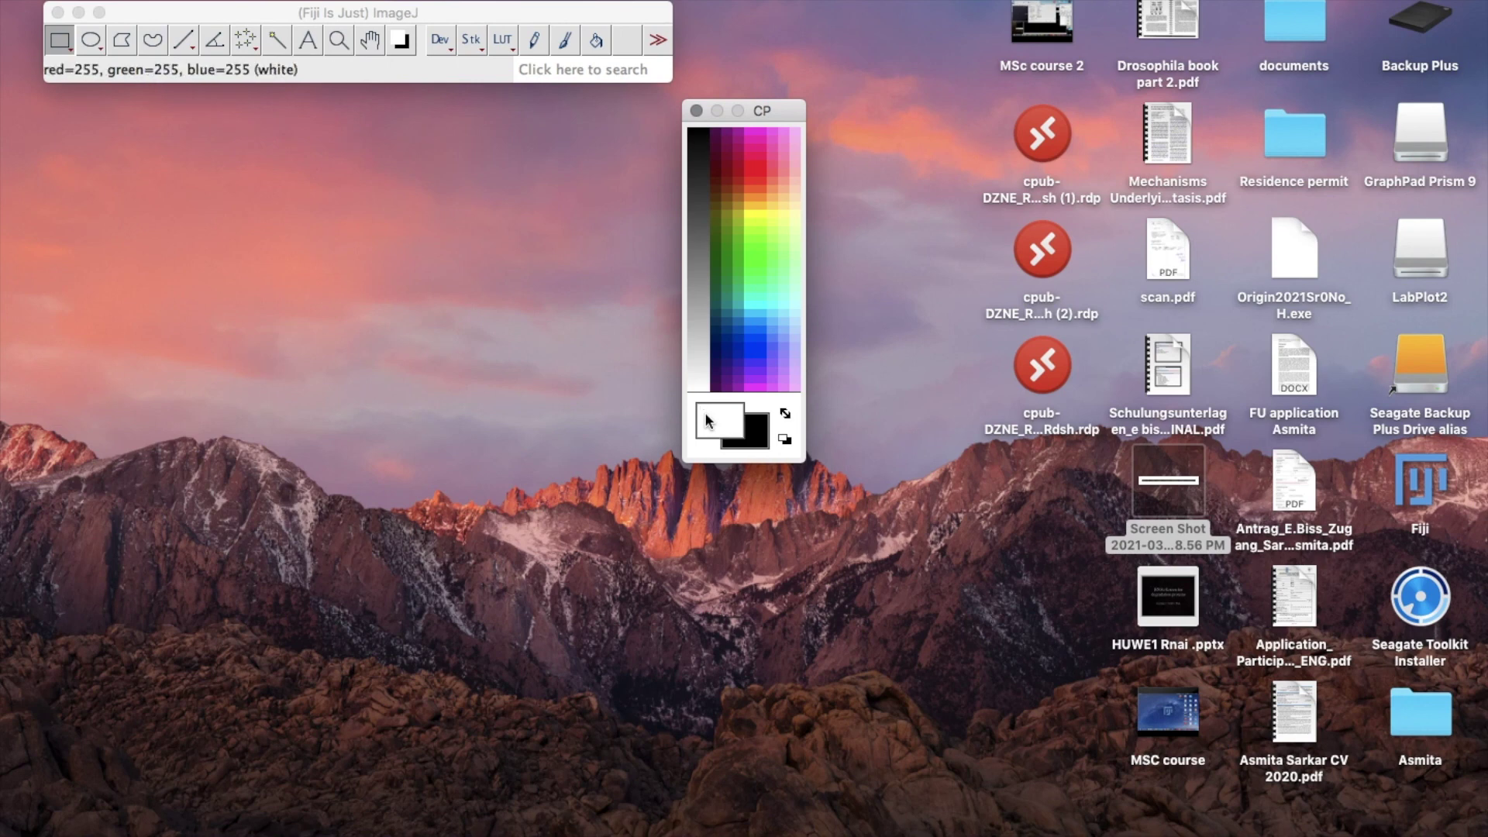
pyautogui.click(752, 438)
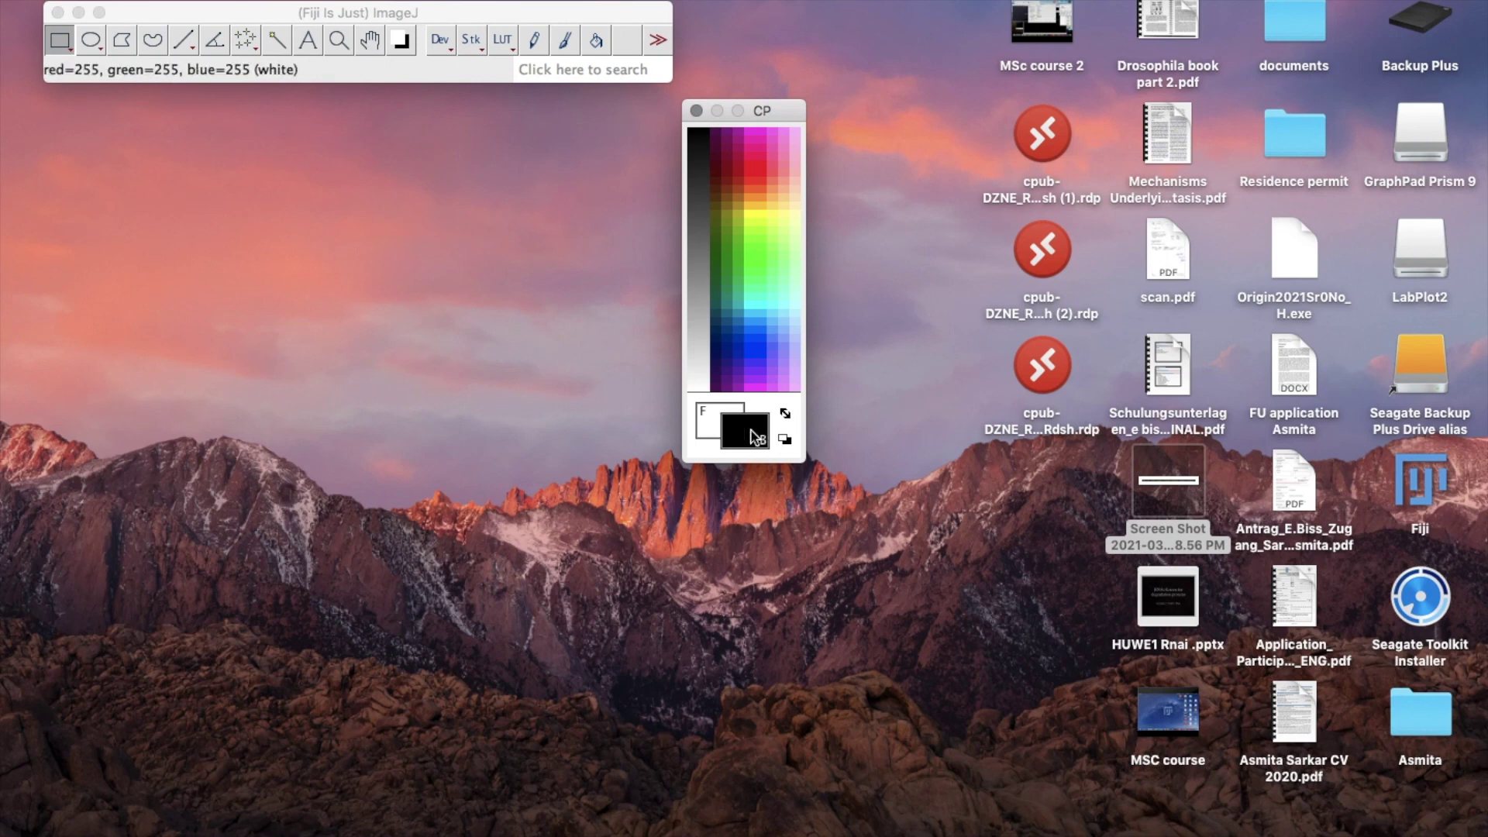
pyautogui.click(701, 146)
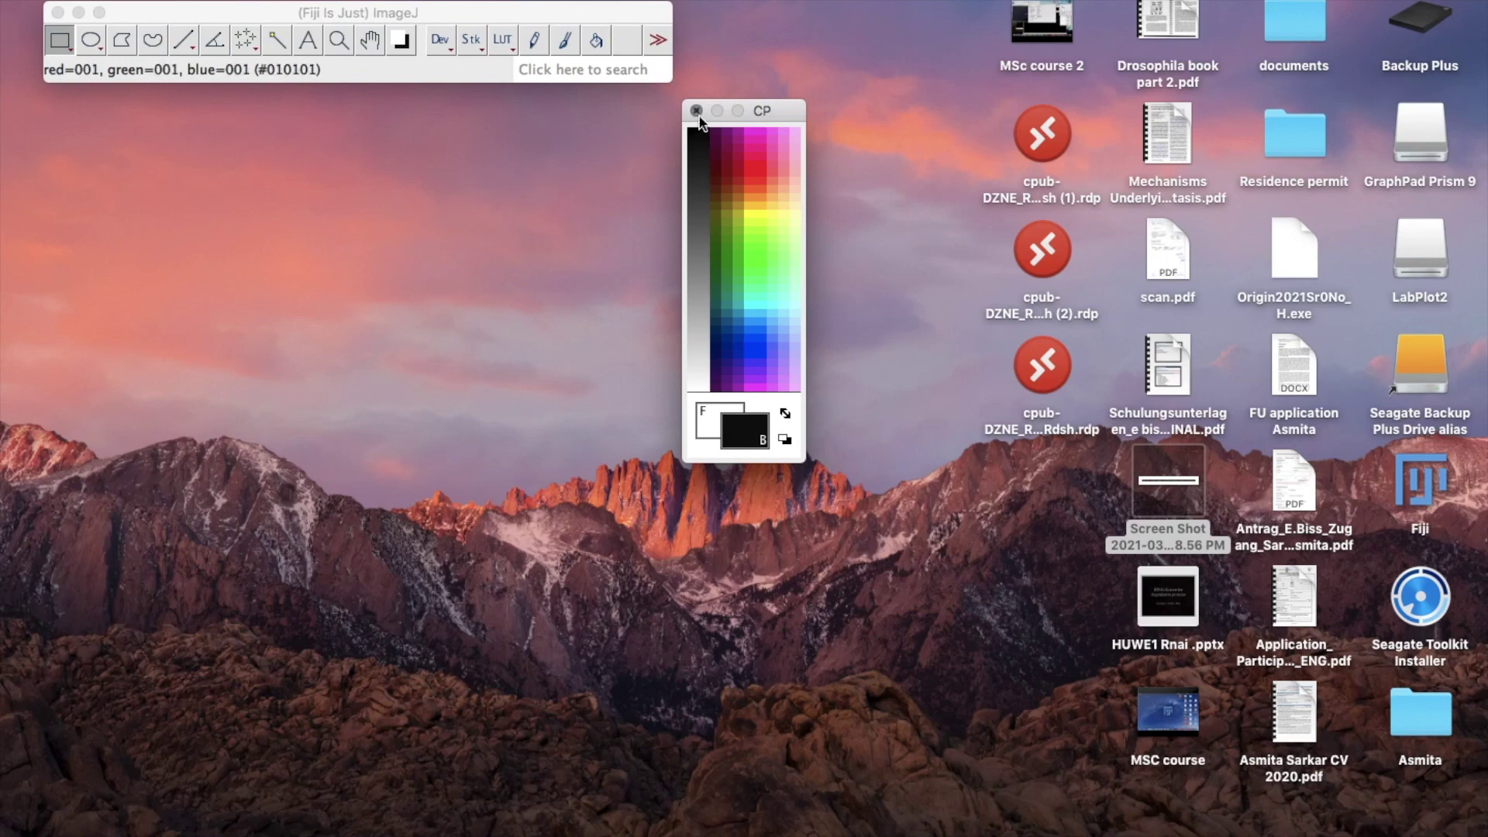
pyautogui.click(696, 111)
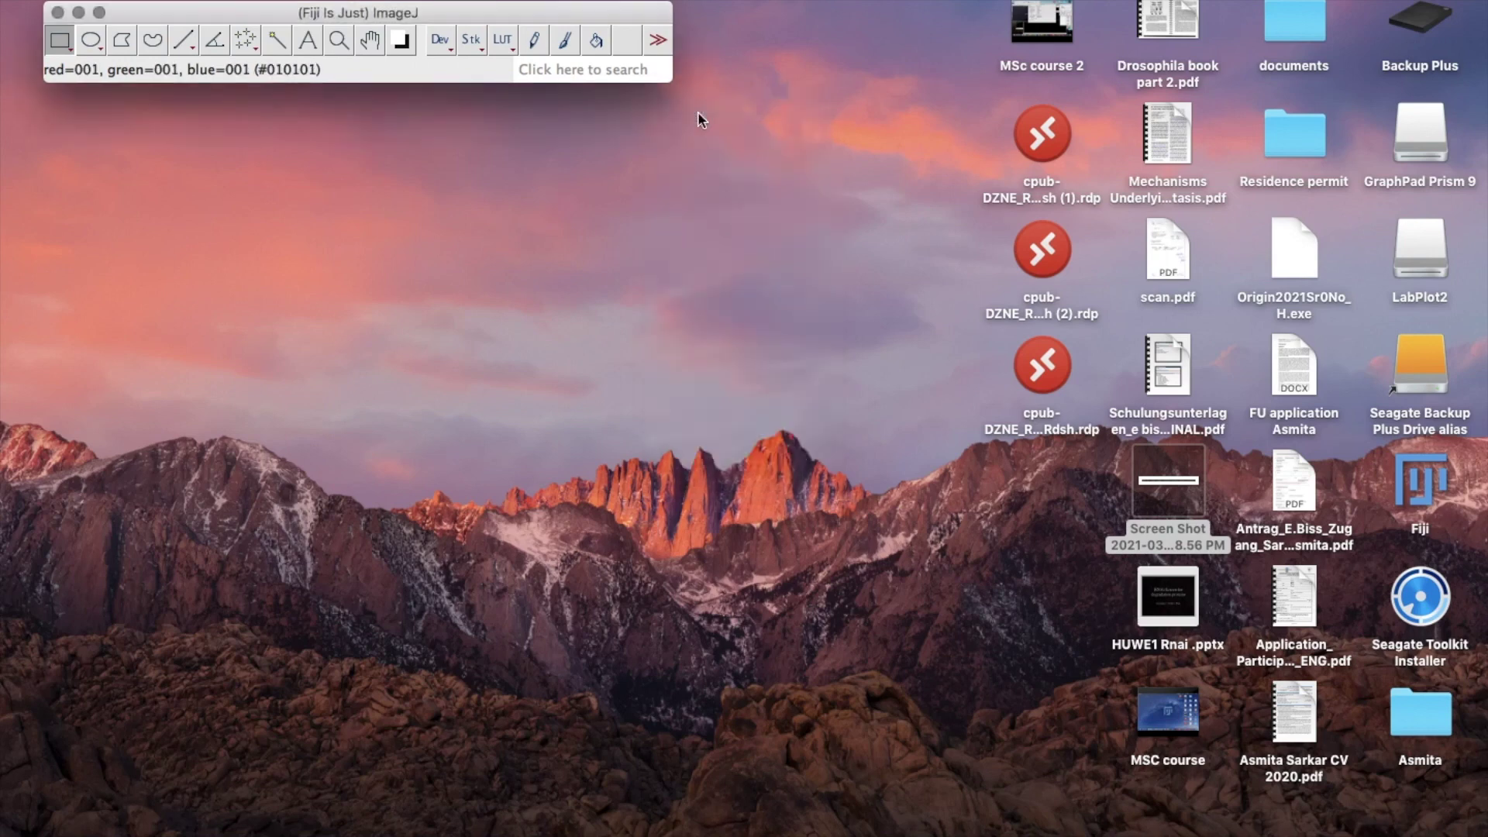